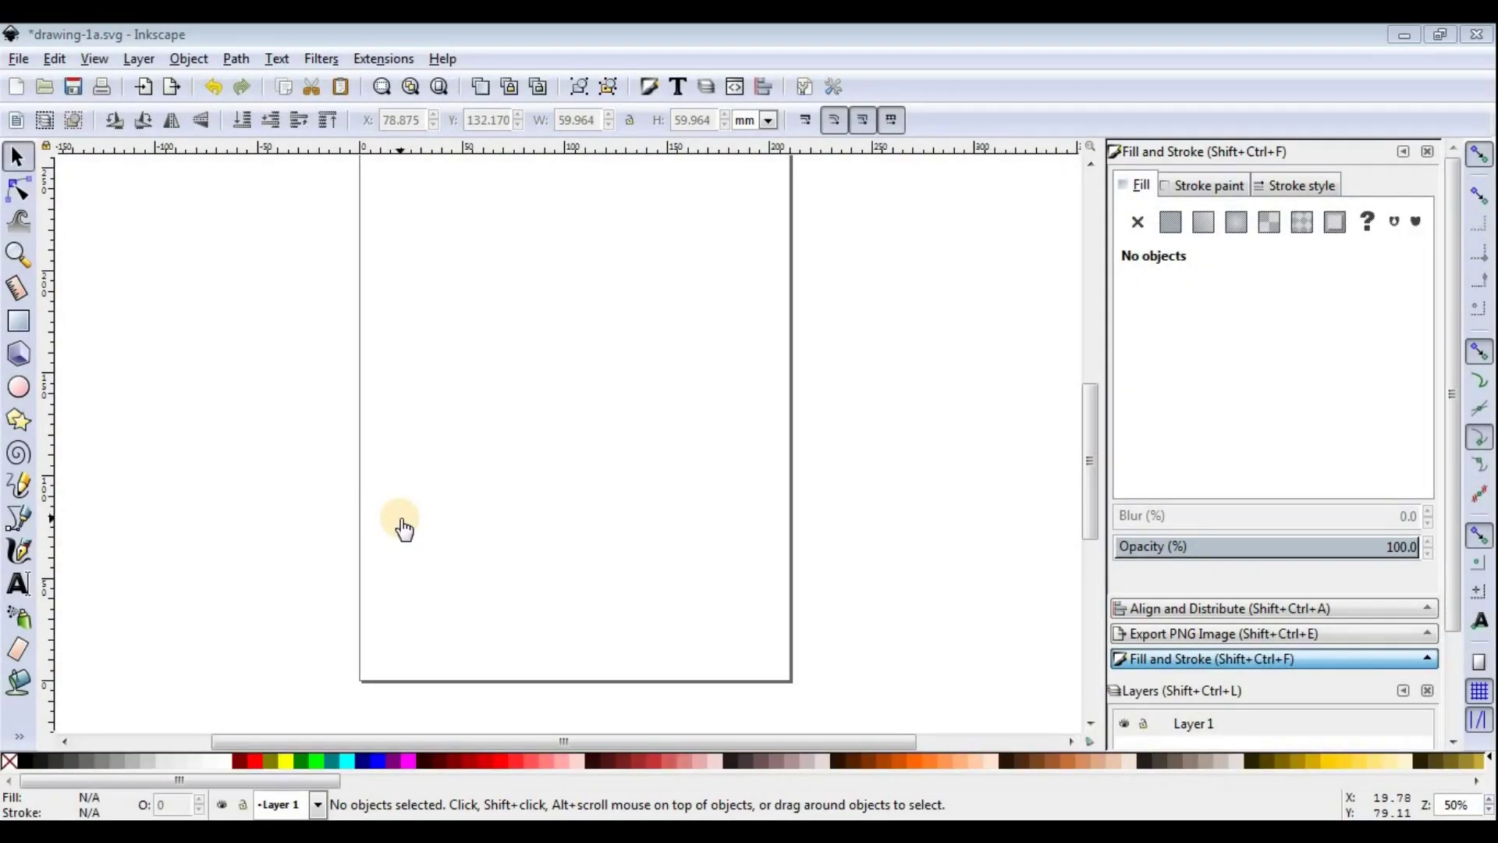
Step: Zoom the canvas to about 35% and activate the Ellipse tool with E
scroll(405, 466, "down", 4, "ctrl")
scroll(404, 467, "up", 3, "ctrl")
key("e")
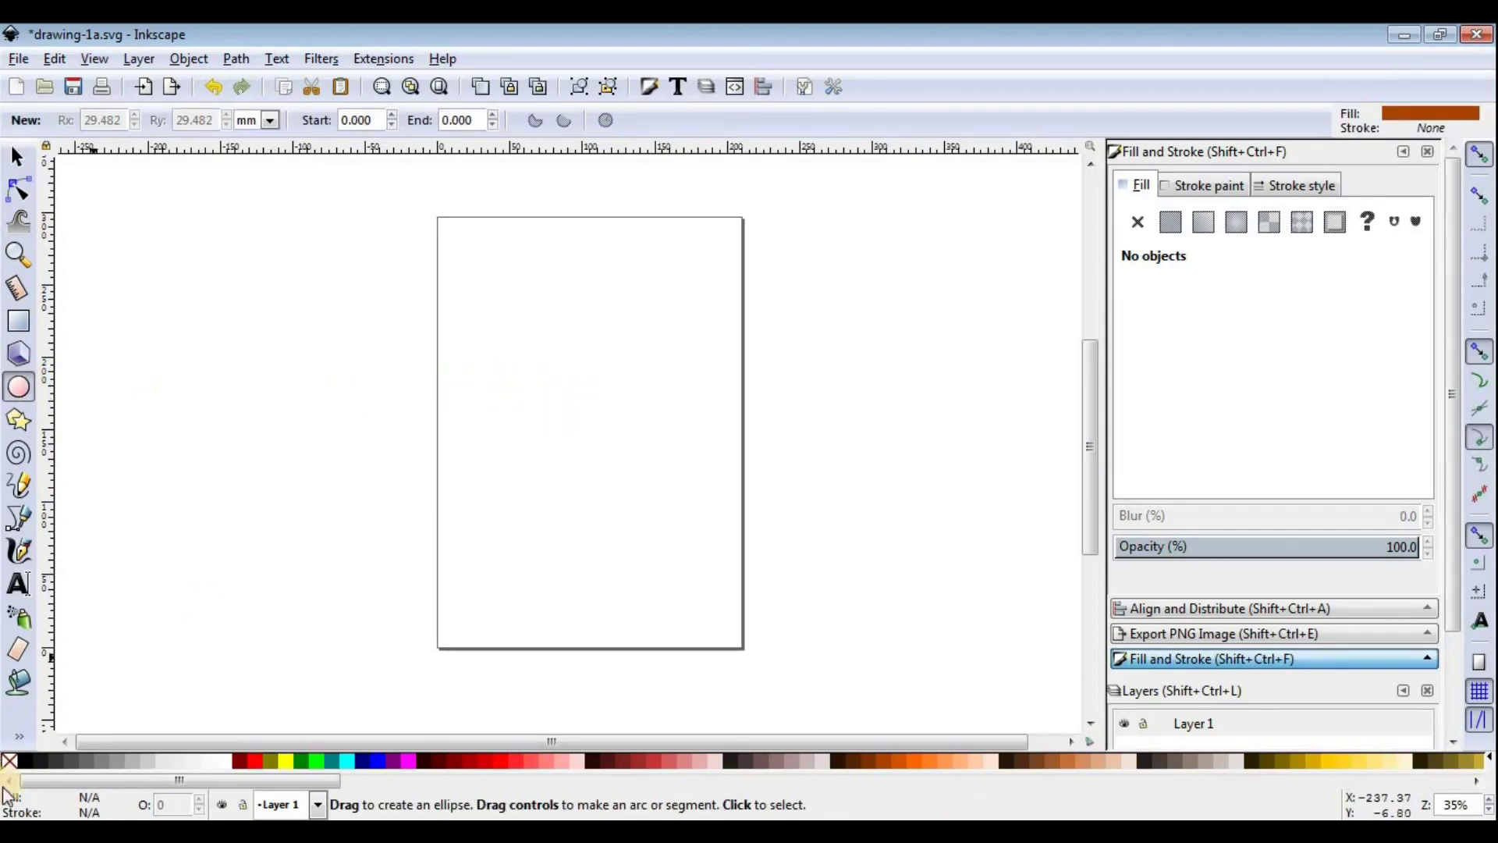
Step: Draw a circle in the middle of the page with a black outline and no fill
left_click(23, 758, "shift")
left_click_drag(549, 378, 642, 468, "ctrl")
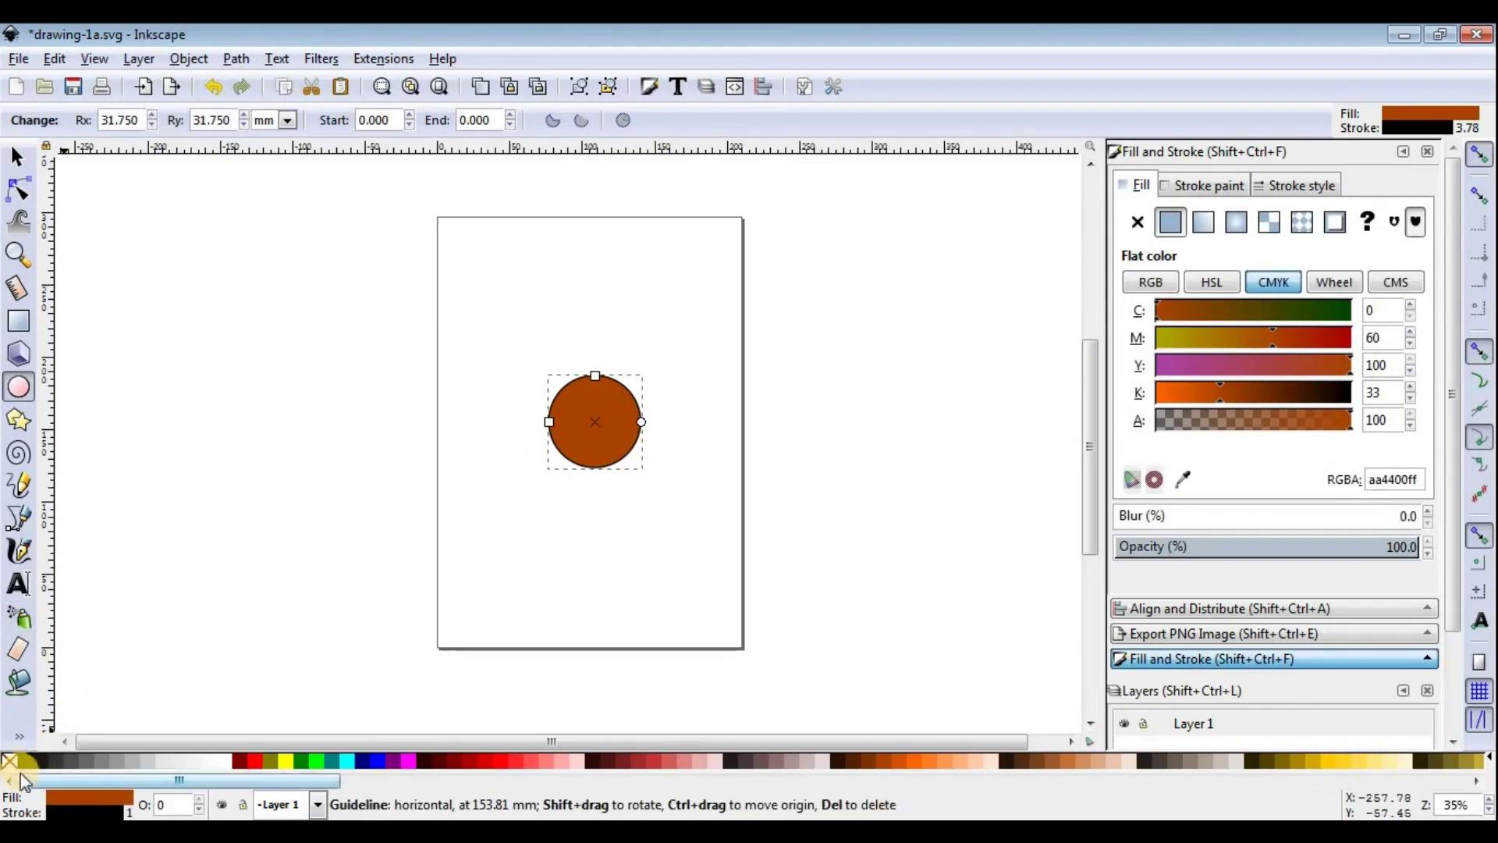
left_click(11, 762, "shift")
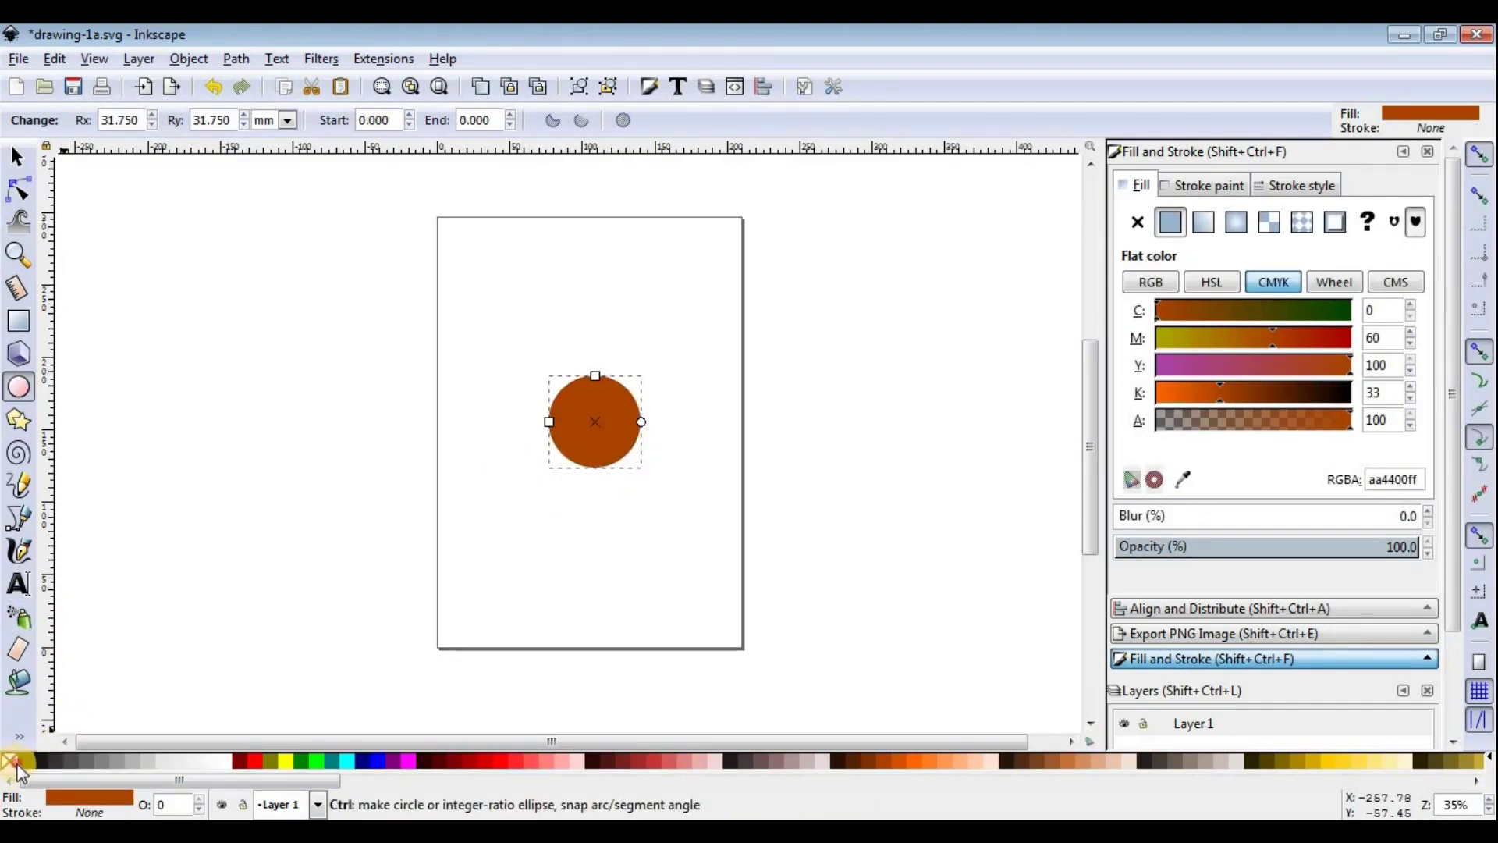
left_click(12, 762)
left_click(22, 761)
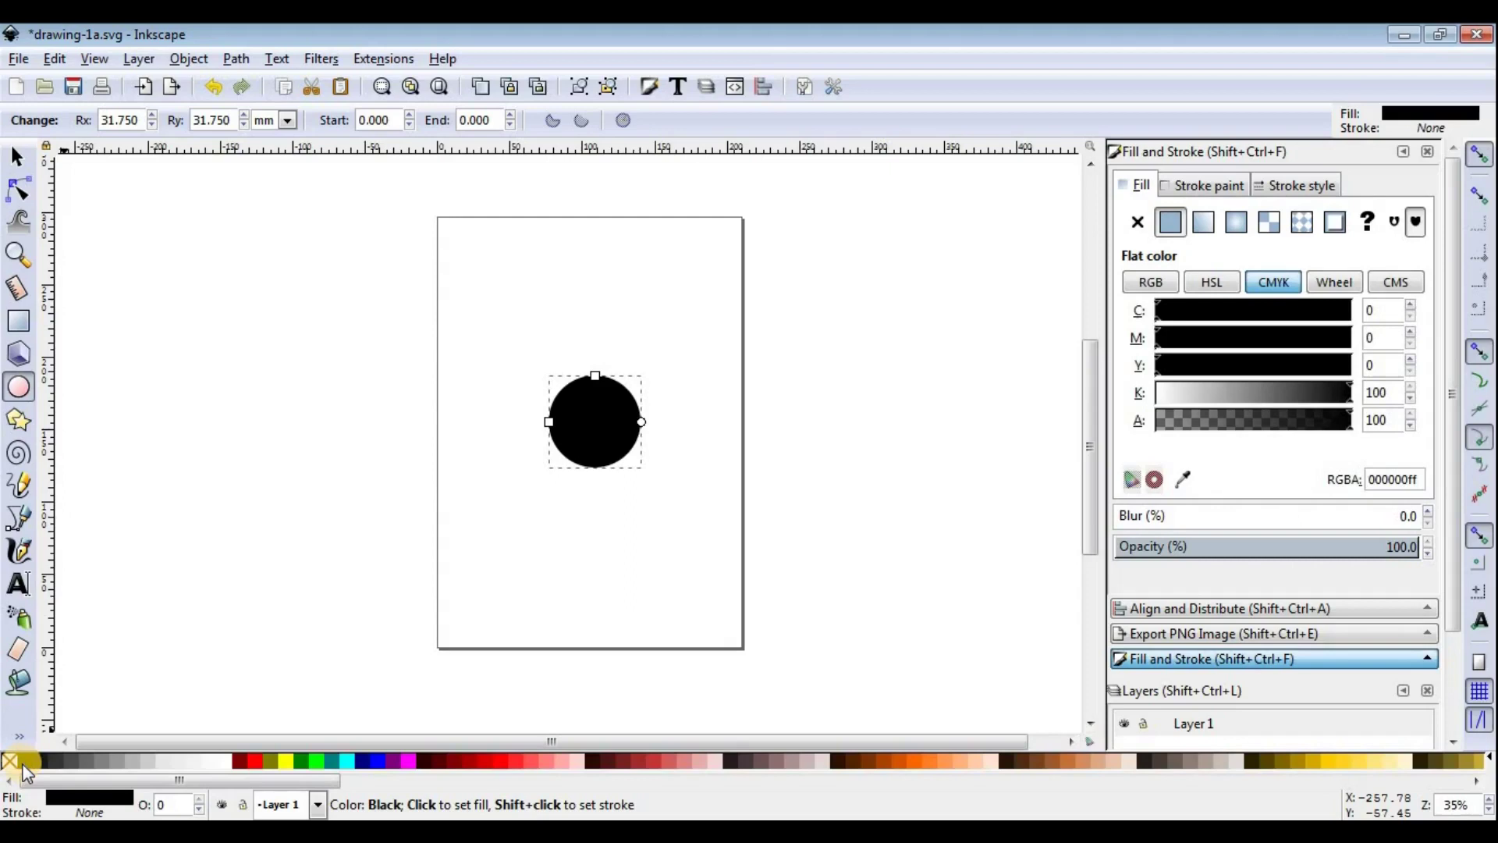
left_click(11, 761)
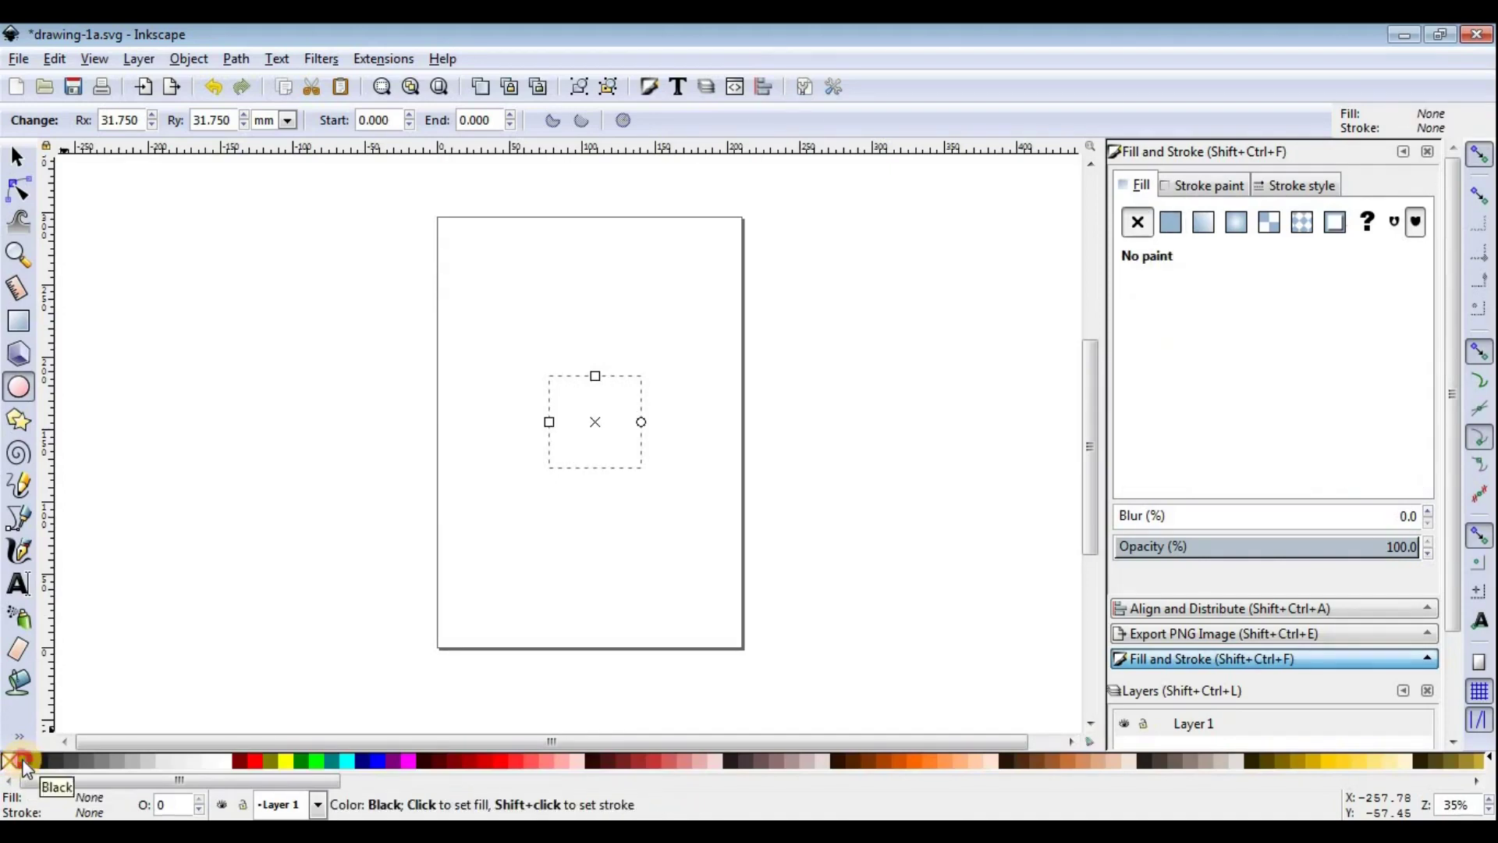
left_click(21, 761, "shift")
scroll(620, 401, "up", 2)
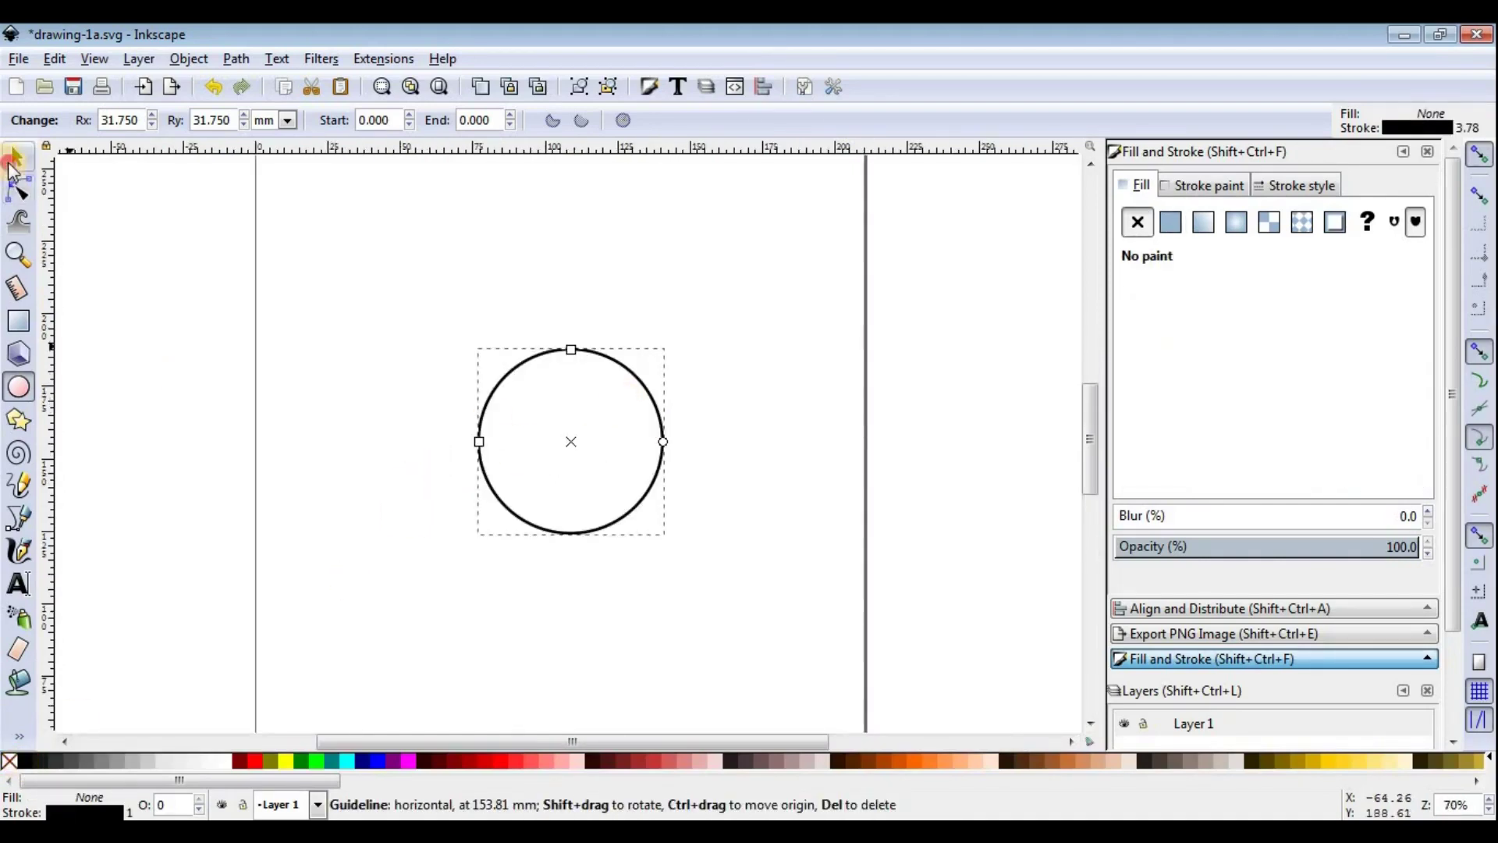
Step: Shrink the circle, then duplicate it and enlarge the copy into a larger outer ring
left_click(11, 165)
left_click_drag(667, 338, 606, 391)
left_click(593, 437)
key("Escape")
scroll(607, 435, "up", 2, "ctrl")
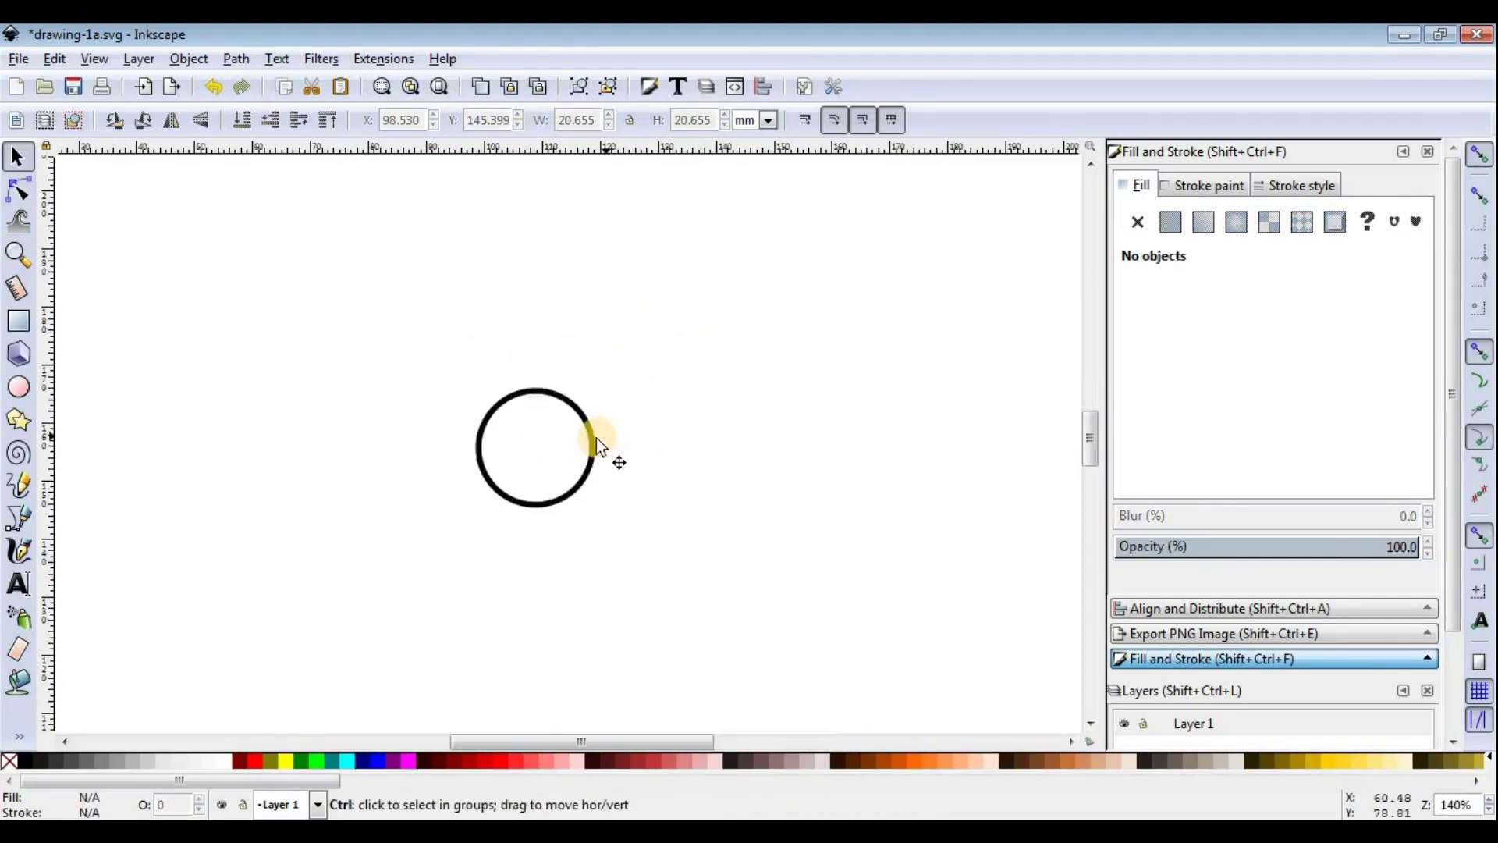
left_click(568, 406)
key("ctrl+d")
left_click_drag(600, 385, 644, 349)
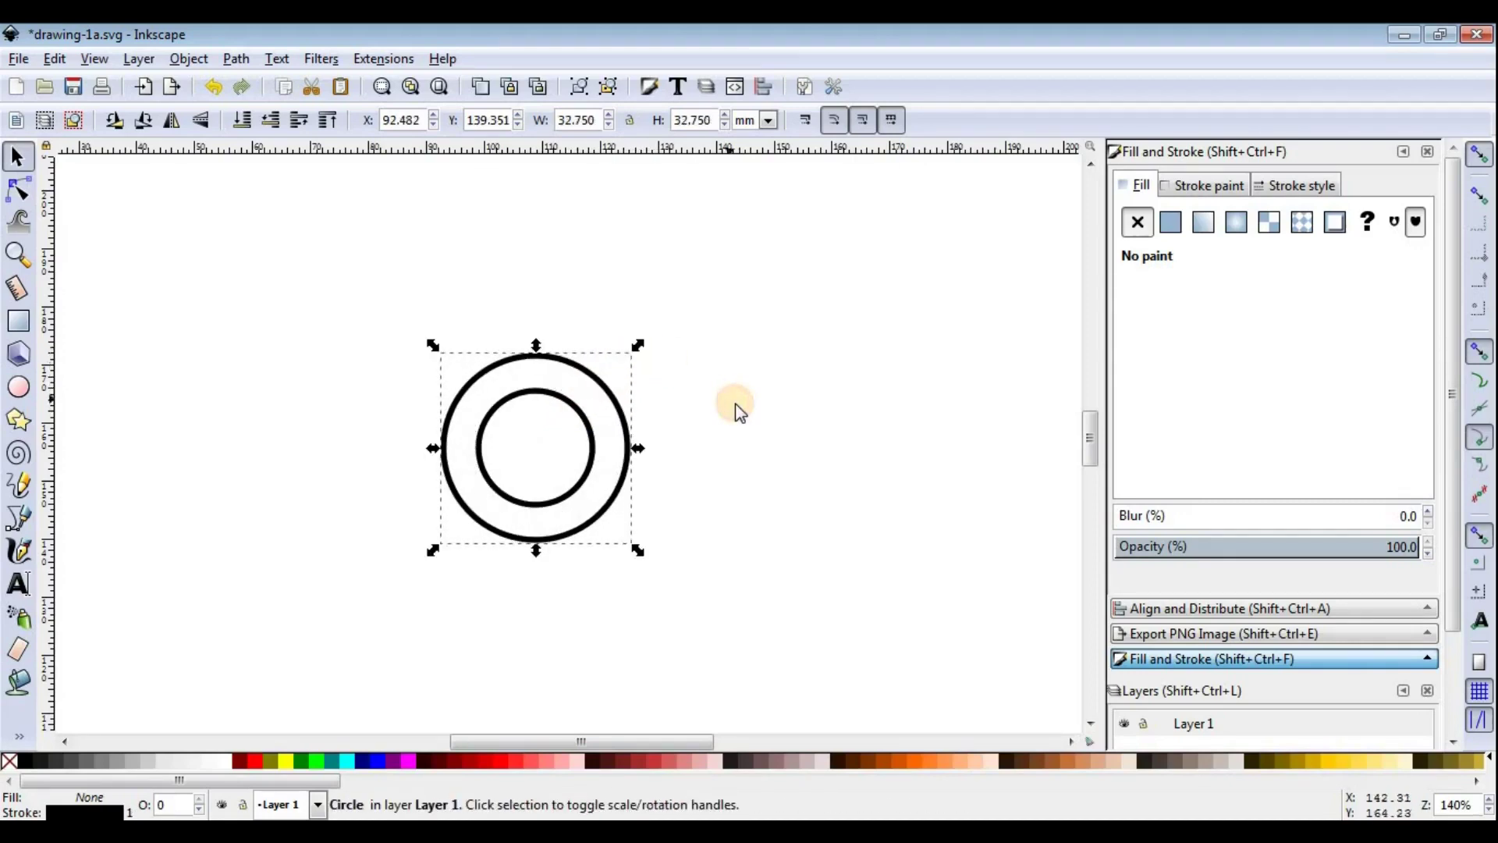
left_click(766, 354)
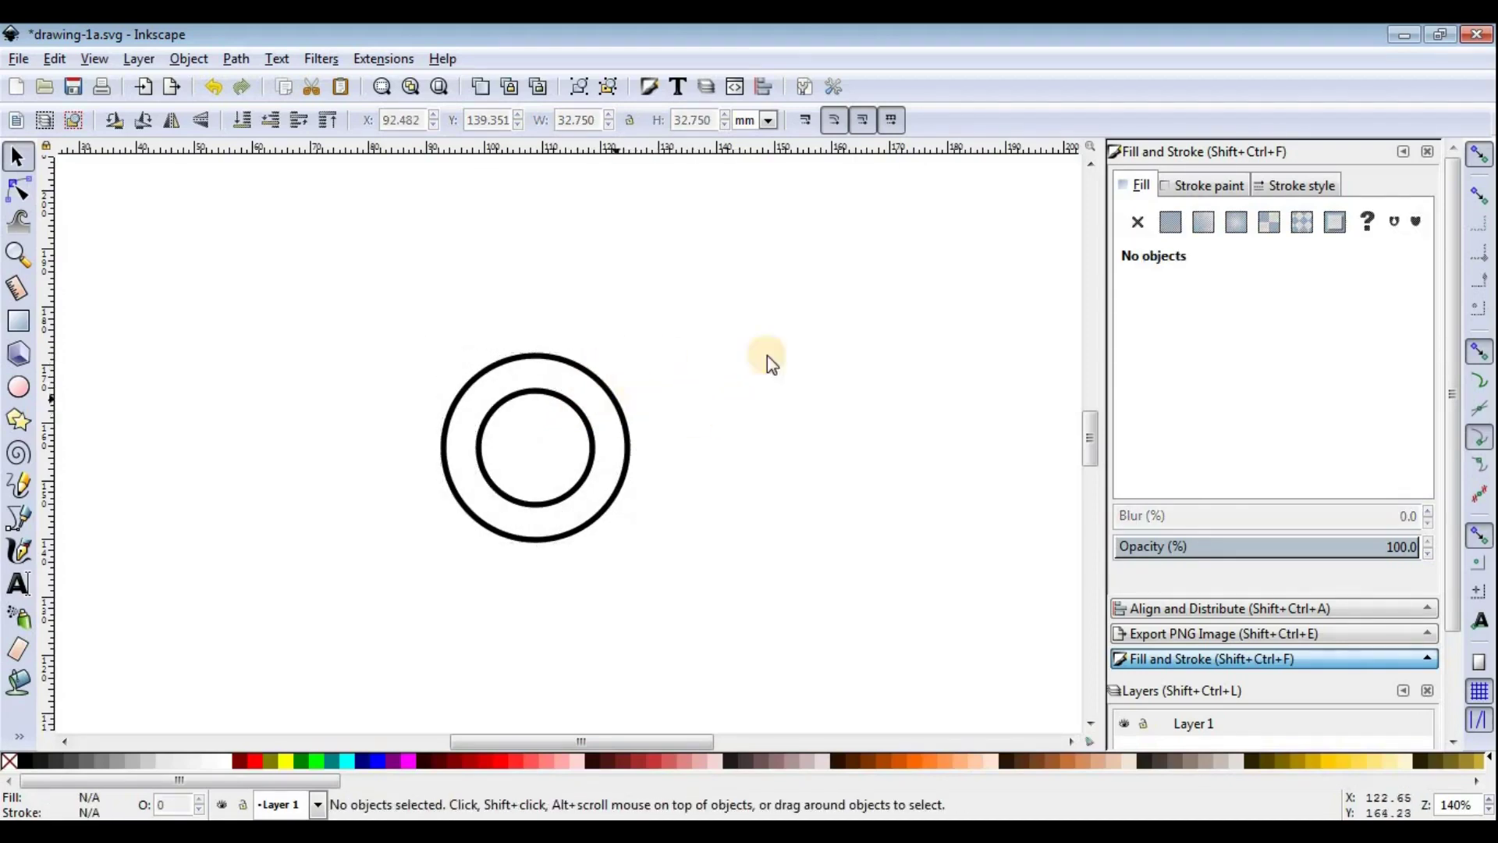
Step: Draw a closed triangle with the Bezier tool and curve its left side into an arc
left_click(19, 517)
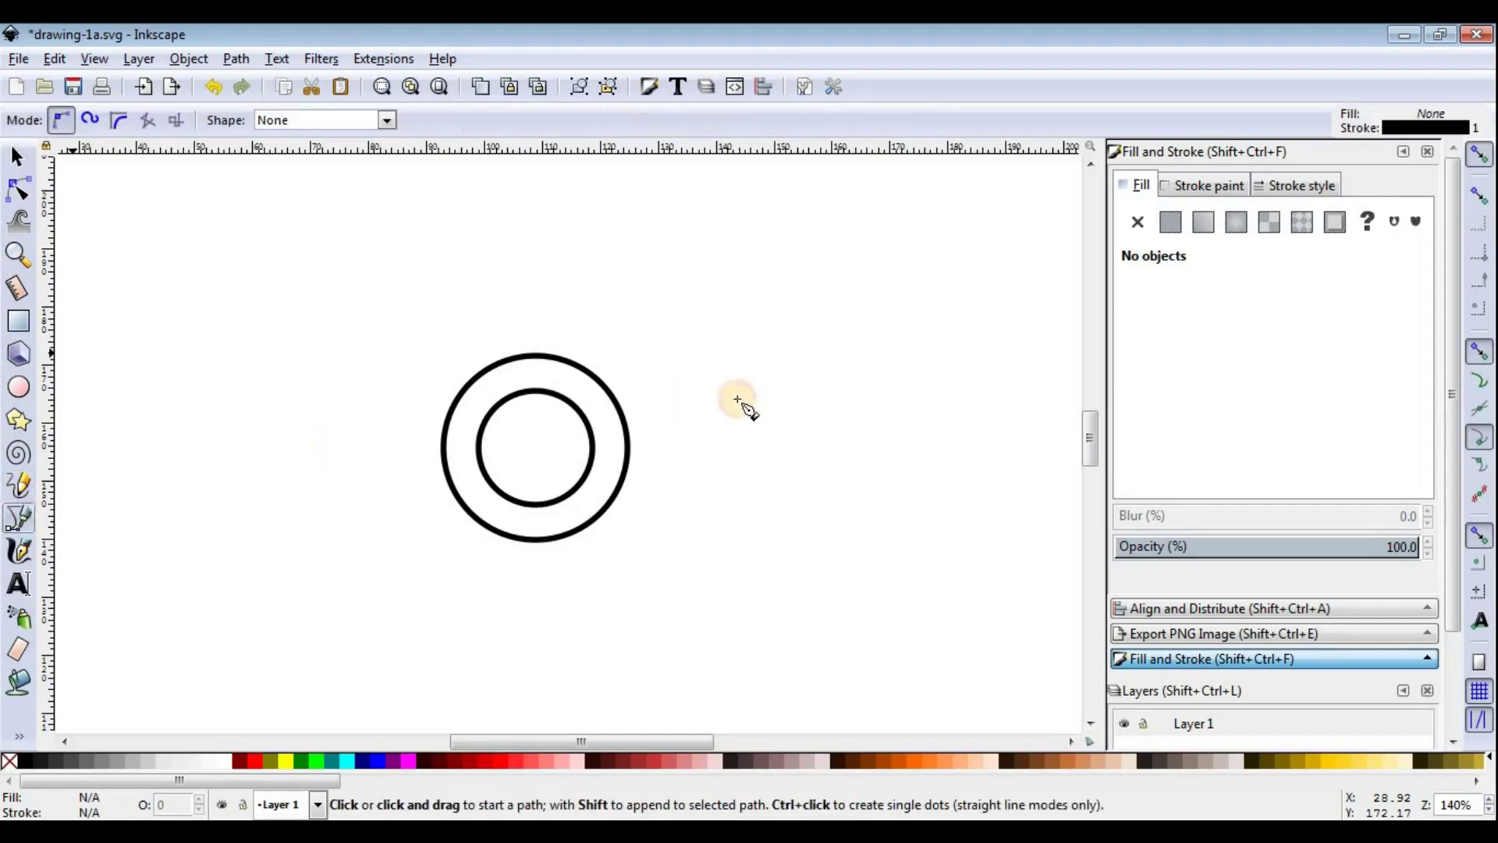
left_click(854, 405)
left_click(796, 406)
left_click(864, 306)
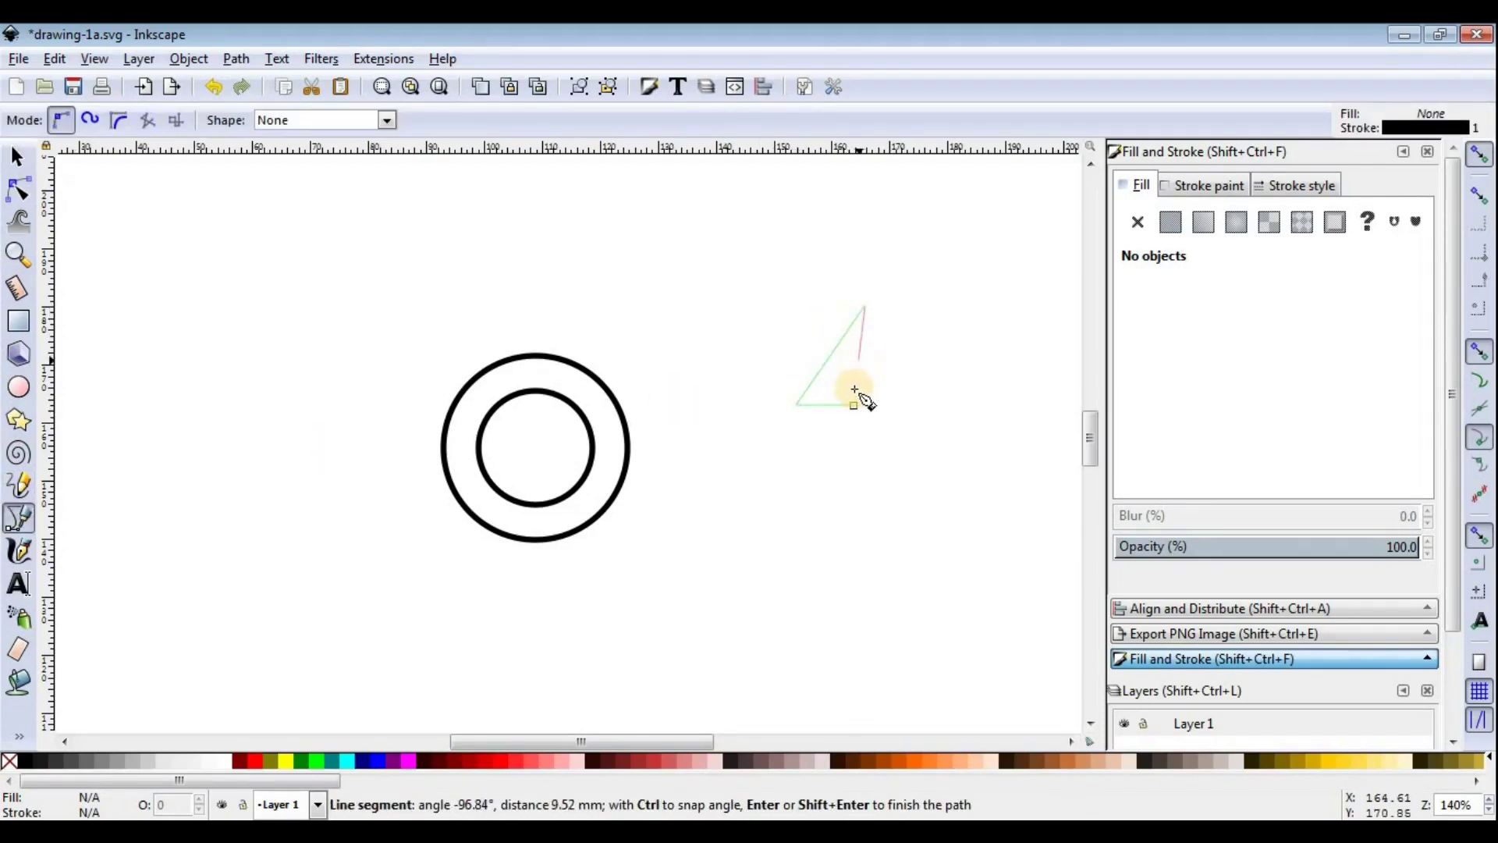
left_click(854, 405)
left_click(17, 195)
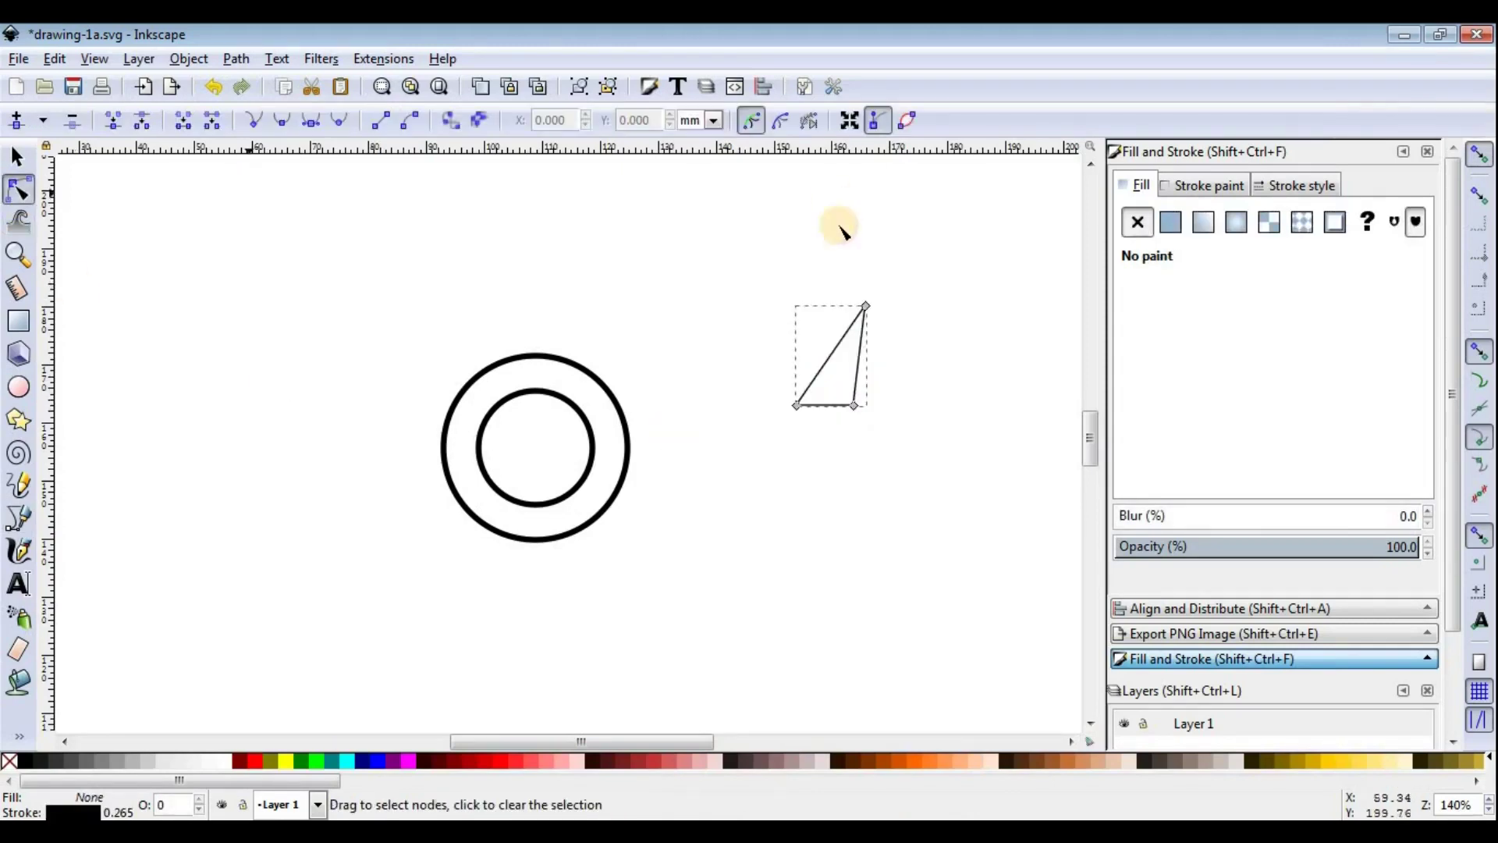
left_click_drag(837, 344, 819, 388)
left_click(935, 331)
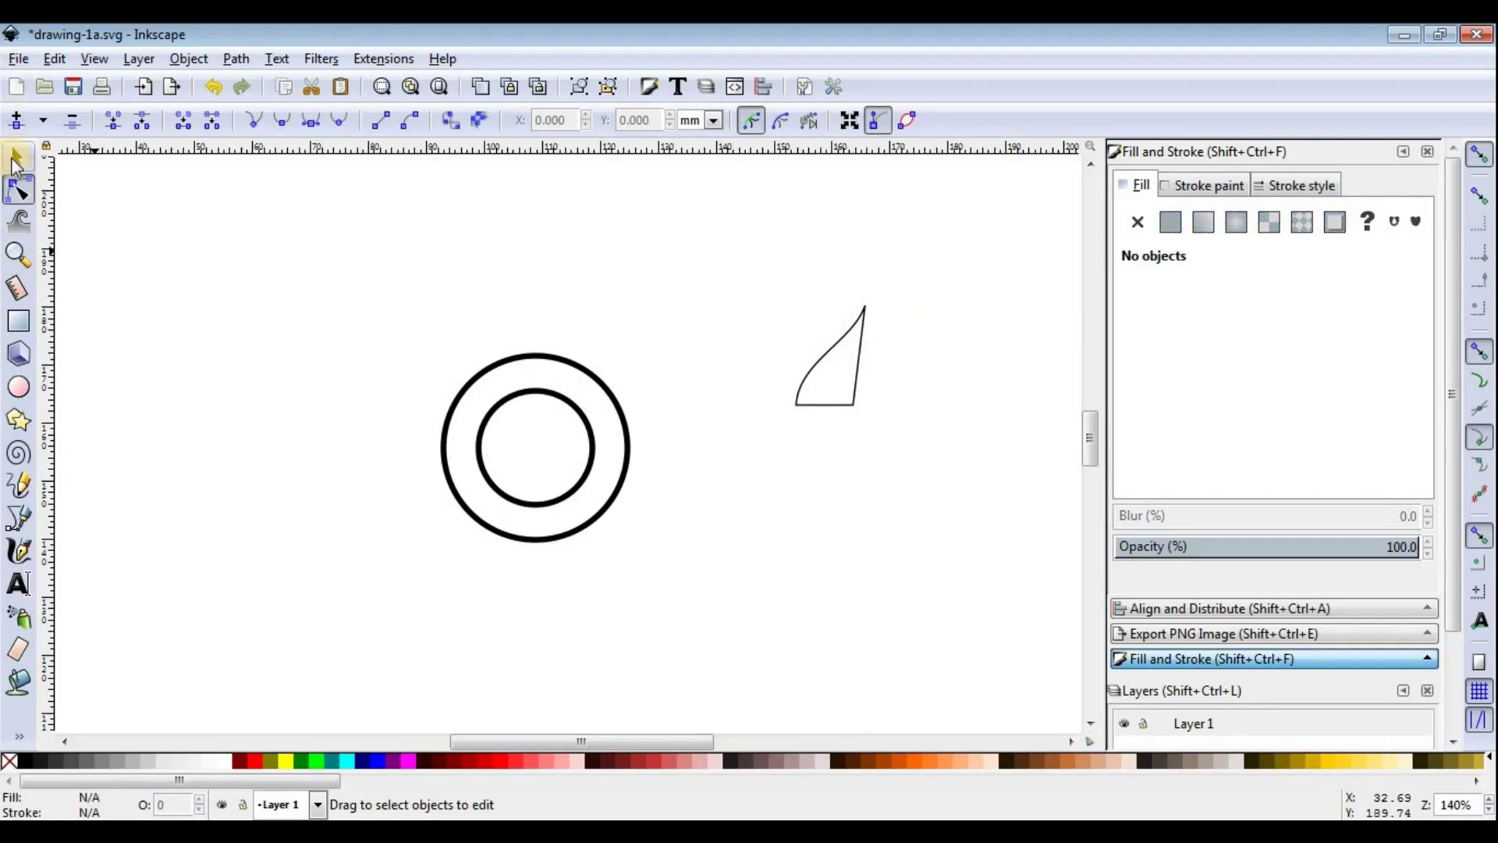
left_click(16, 160)
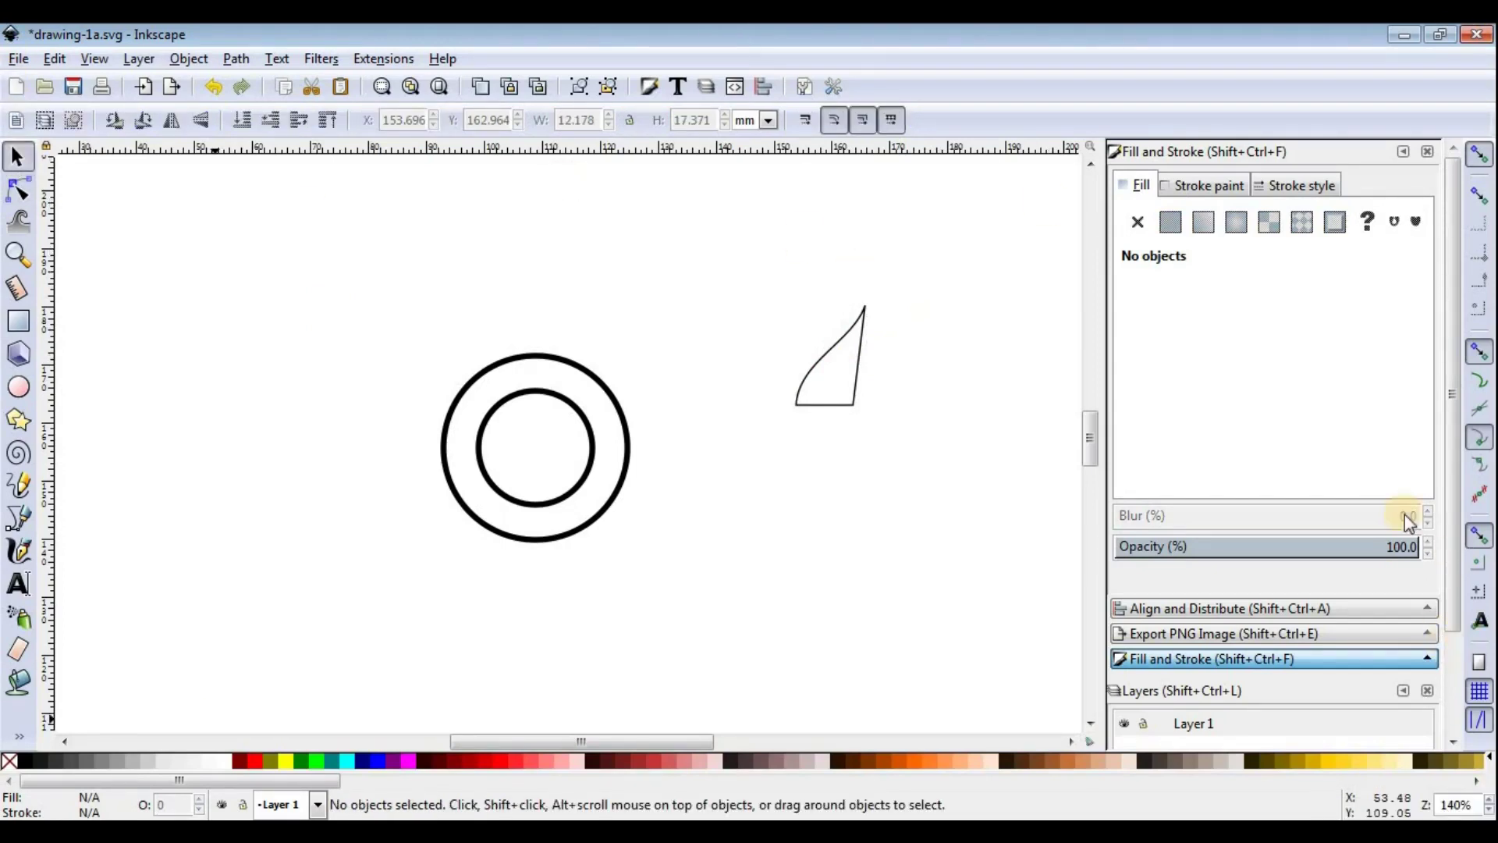
Step: Duplicate the curved triangle, flip the copy horizontally and join the two at the tip
left_click_drag(766, 262, 968, 515)
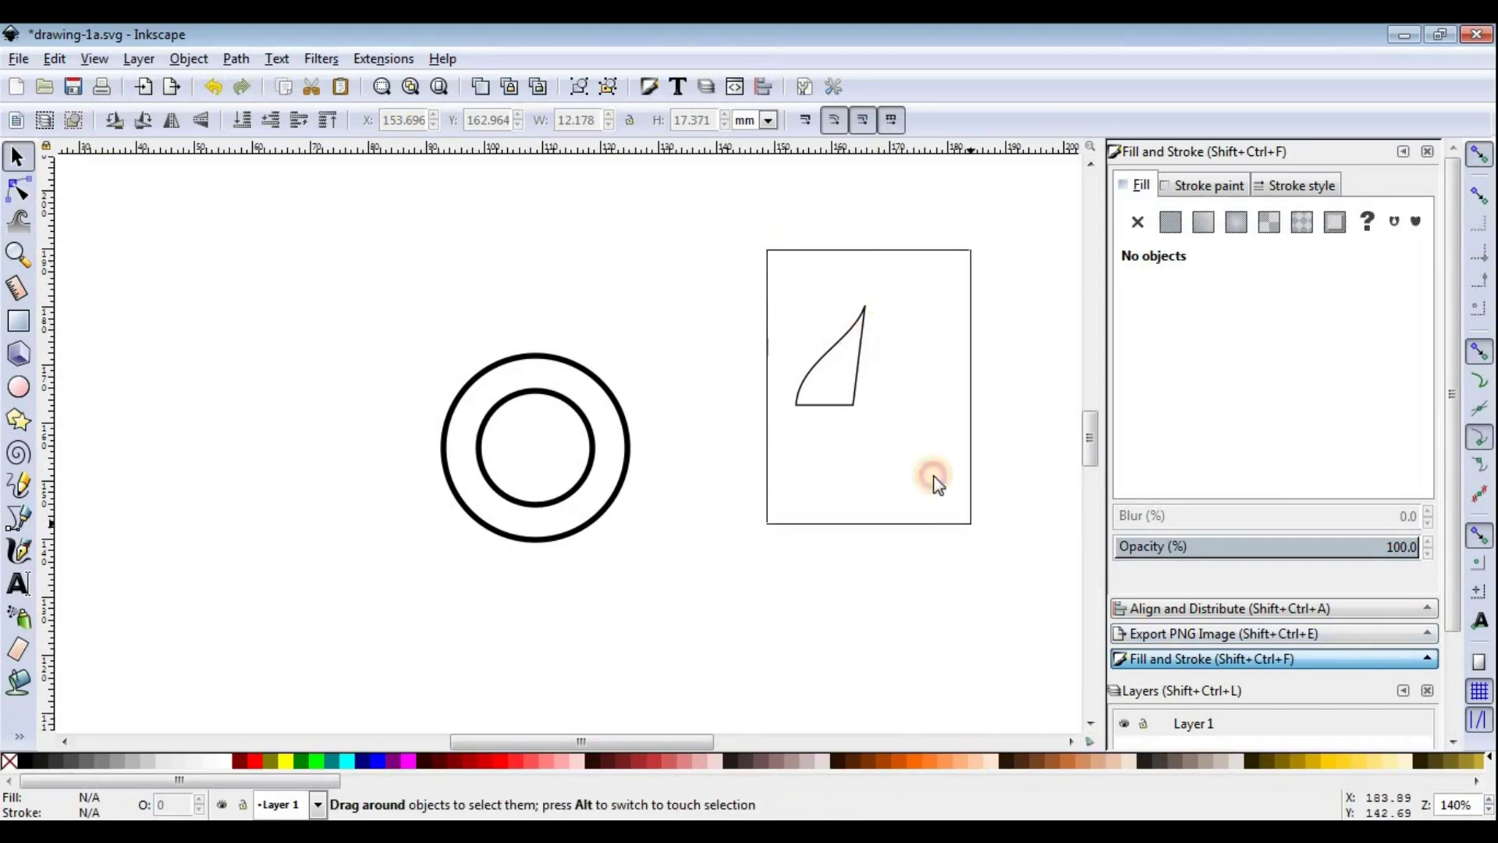
left_click(16, 195)
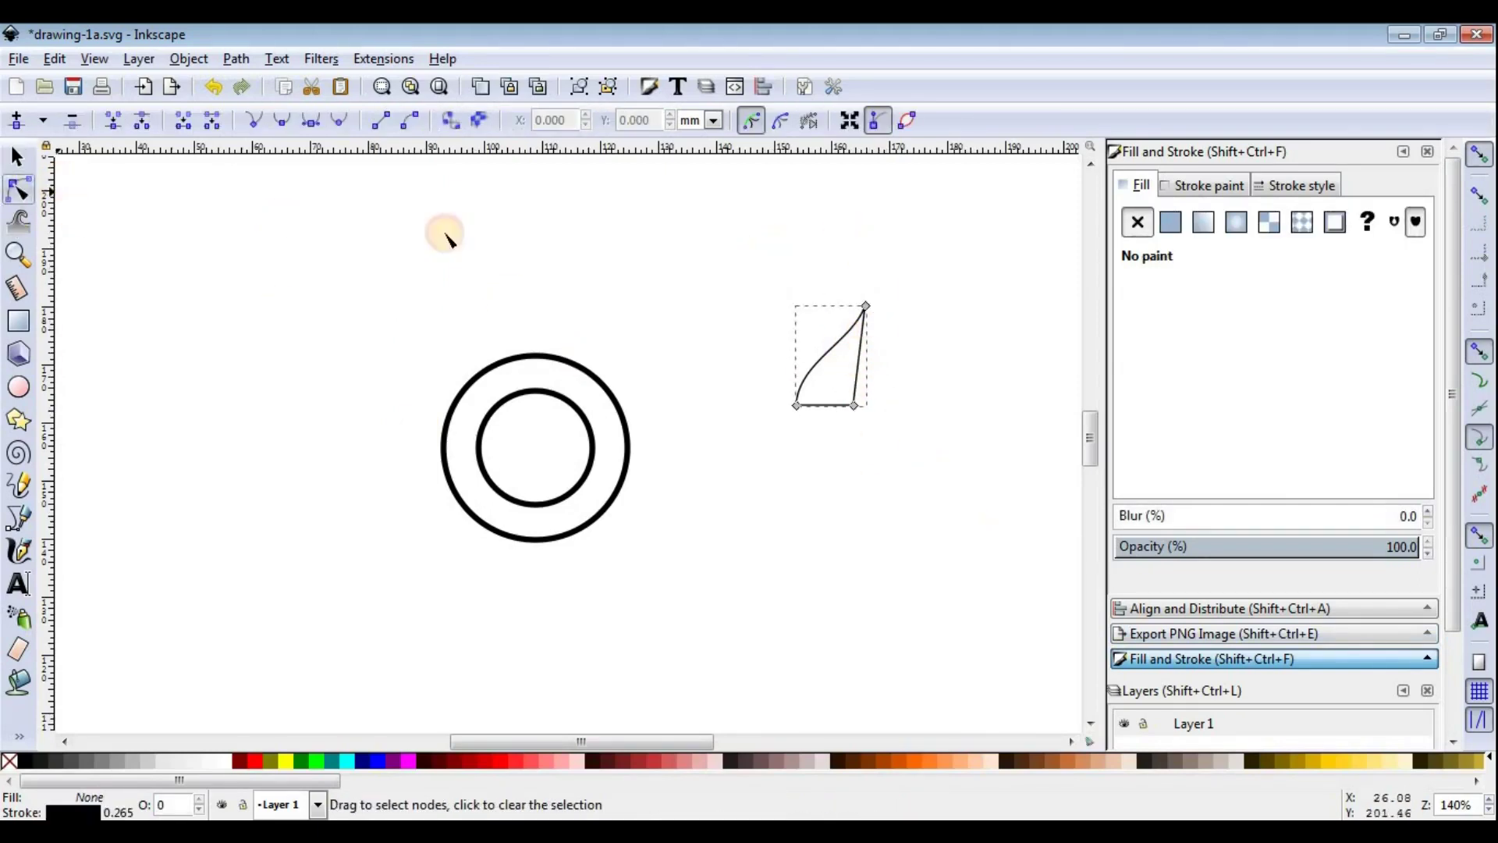
left_click(17, 156)
key("ctrl+d")
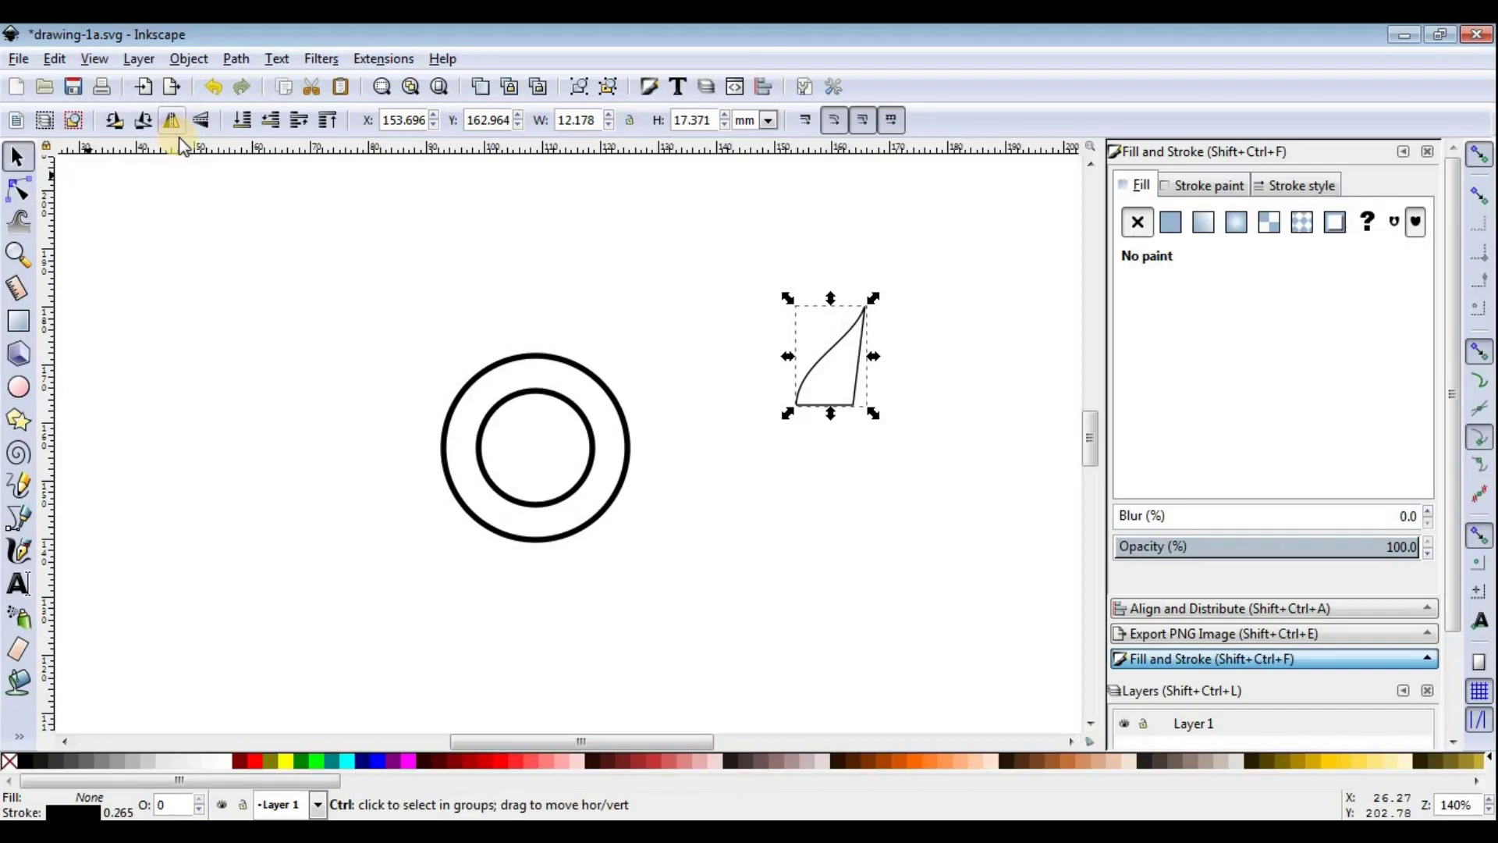
left_click(172, 123)
left_click_drag(862, 365, 907, 367)
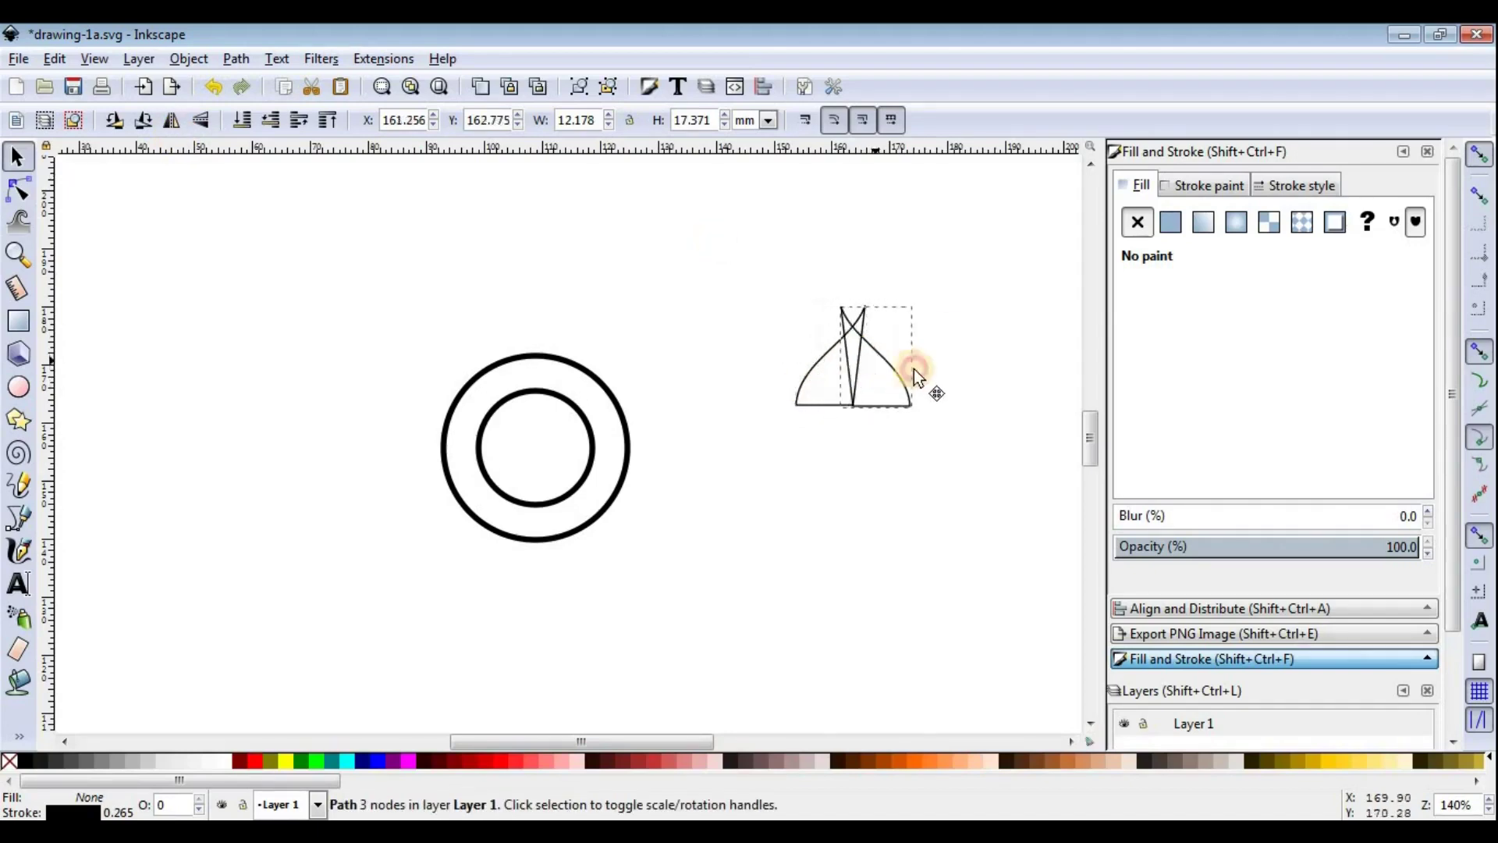
left_click(853, 413)
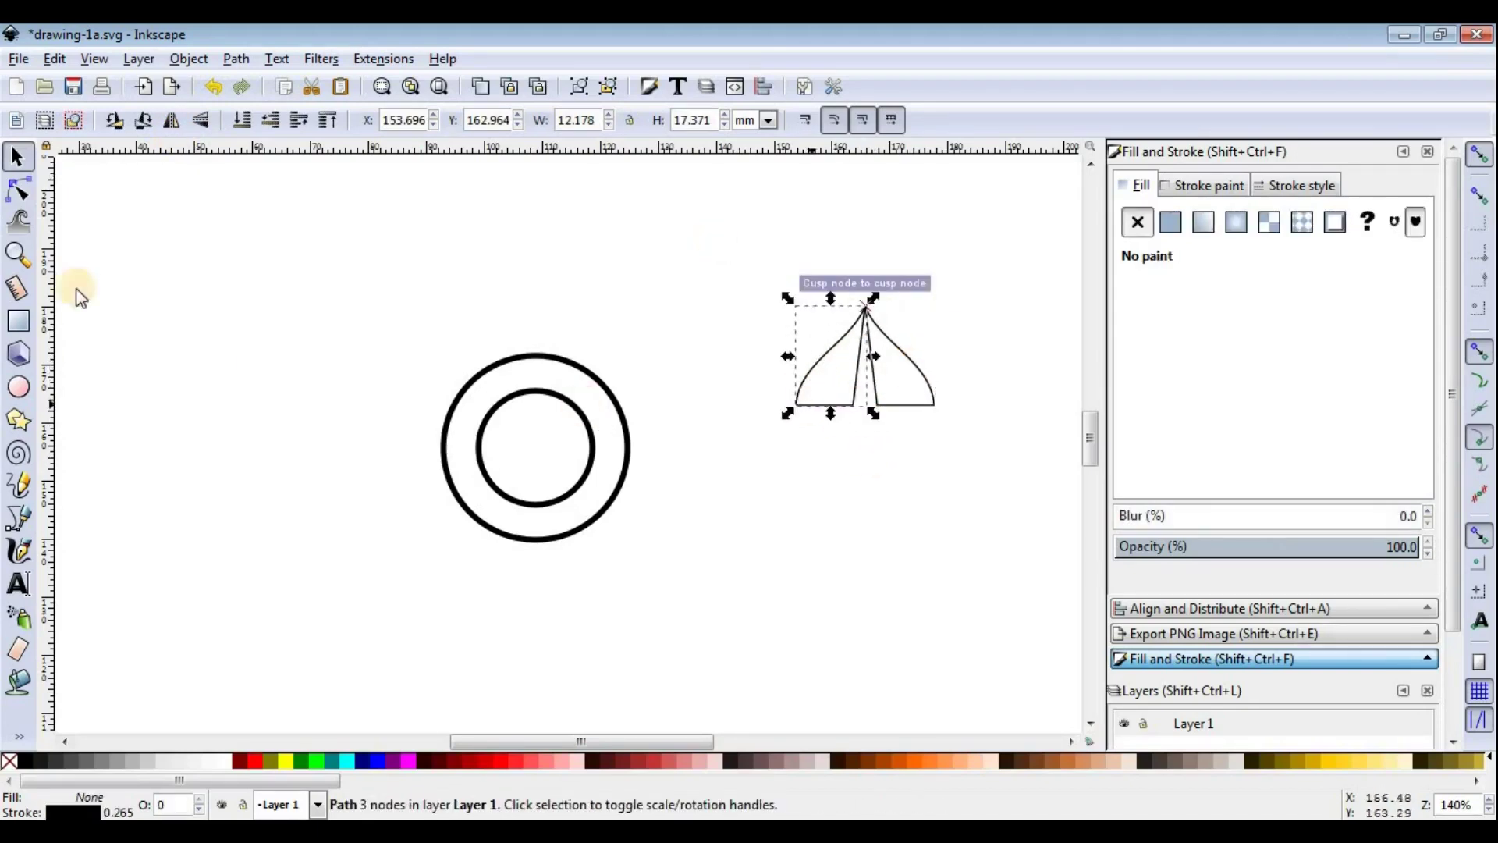
Step: Snap the left half's base corner onto the right half and select both halves
left_click(17, 191)
scroll(866, 366, "up", 2)
mouse_move(839, 443)
left_mouse_down()
mouse_move(887, 444)
mouse_move(886, 294)
left_mouse_up()
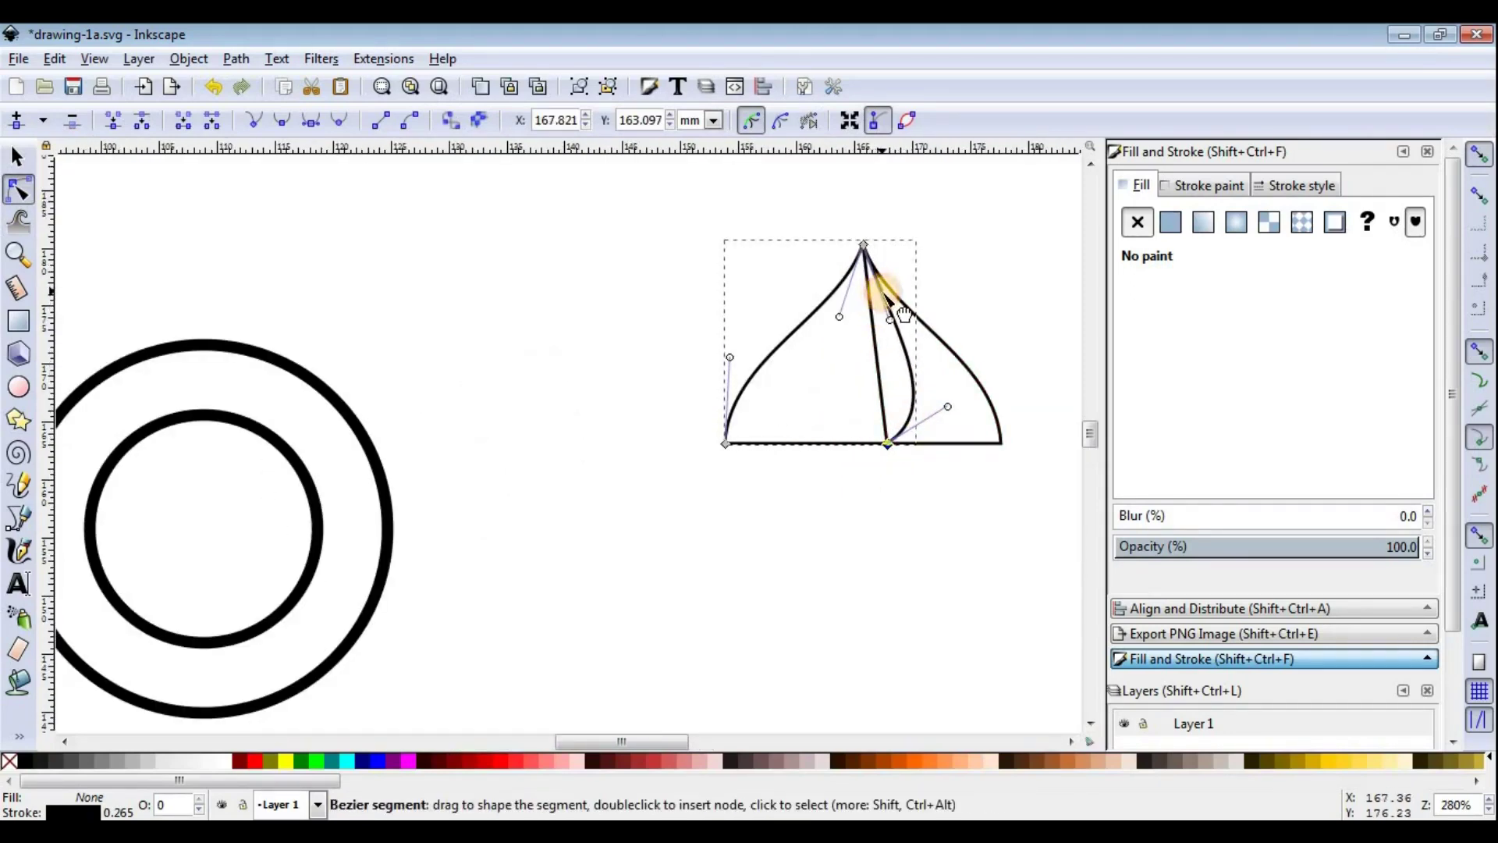
left_click(736, 222)
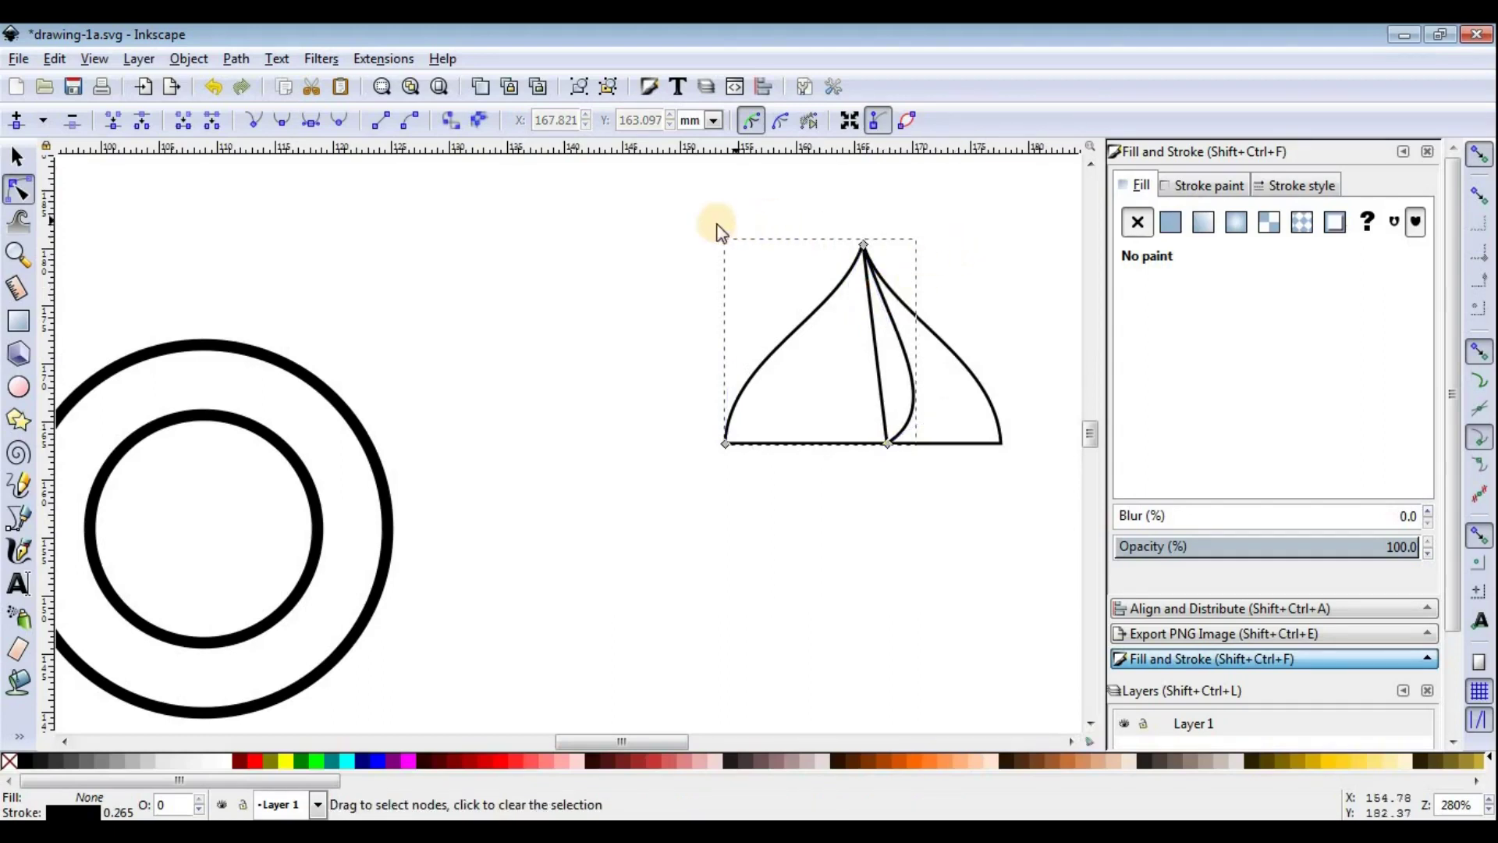
key("s")
left_click_drag(676, 208, 1092, 499)
Step: Union the halves into one petal, then shrink it and place it between the rings at the top
left_click(235, 58)
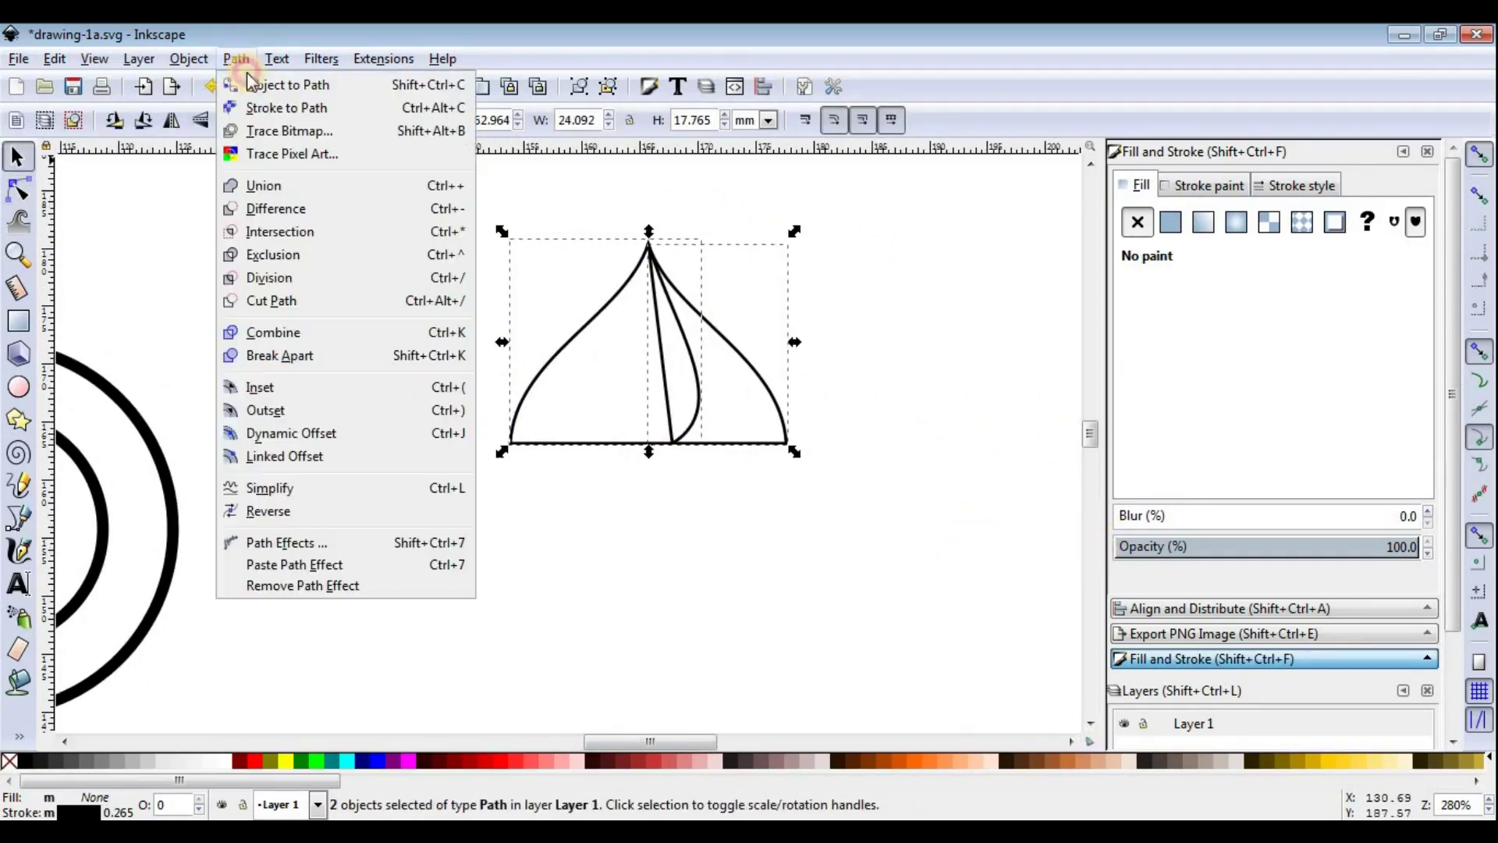
left_click(283, 189)
left_click(777, 338)
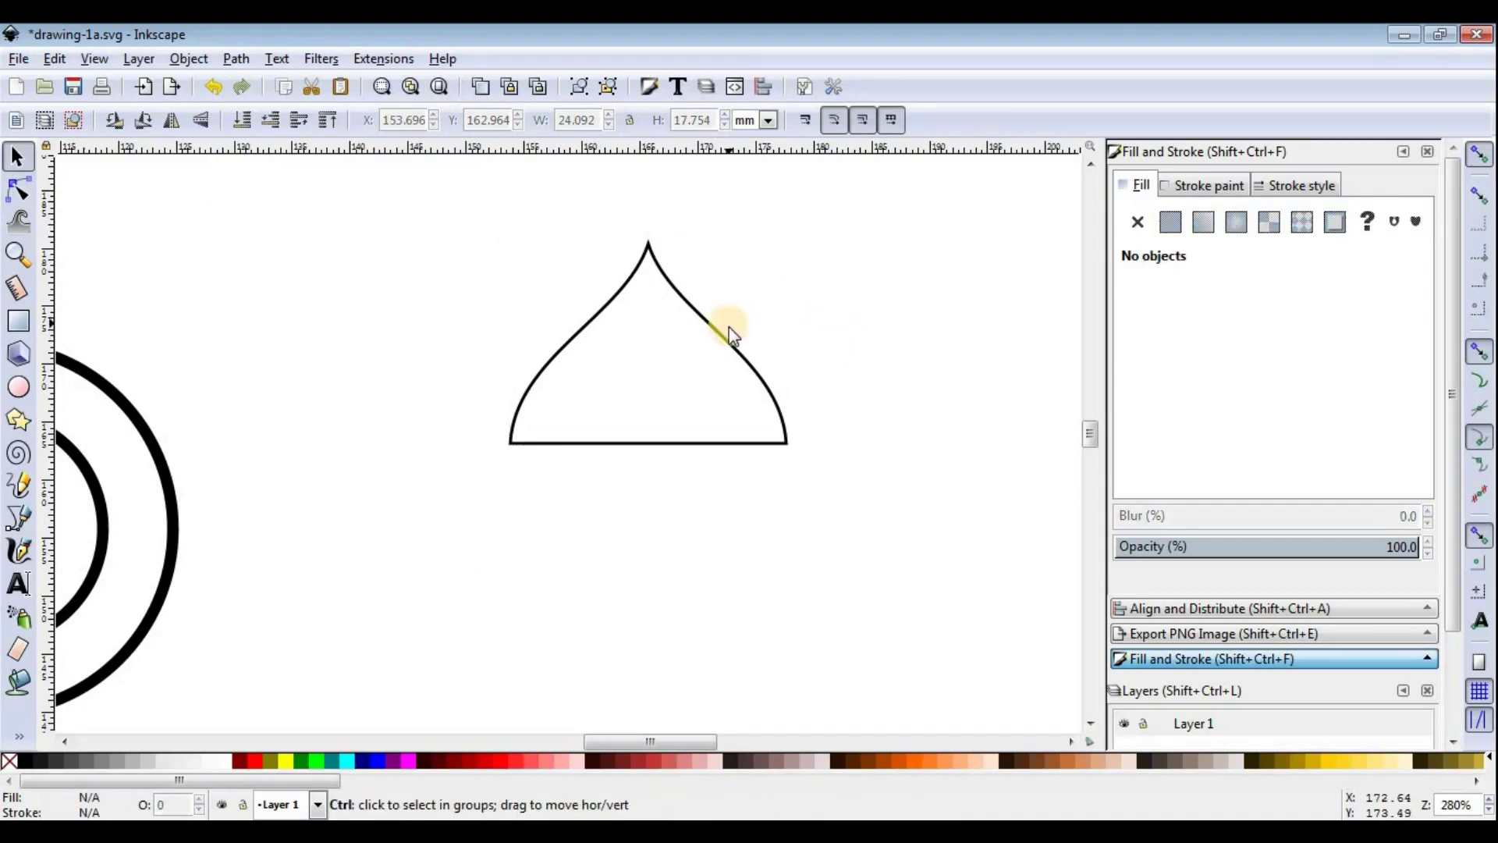
scroll(753, 325, "down", 2)
mouse_move(601, 329)
left_mouse_down()
mouse_move(414, 331)
mouse_move(391, 348)
left_mouse_up()
scroll(375, 348, "up", 2)
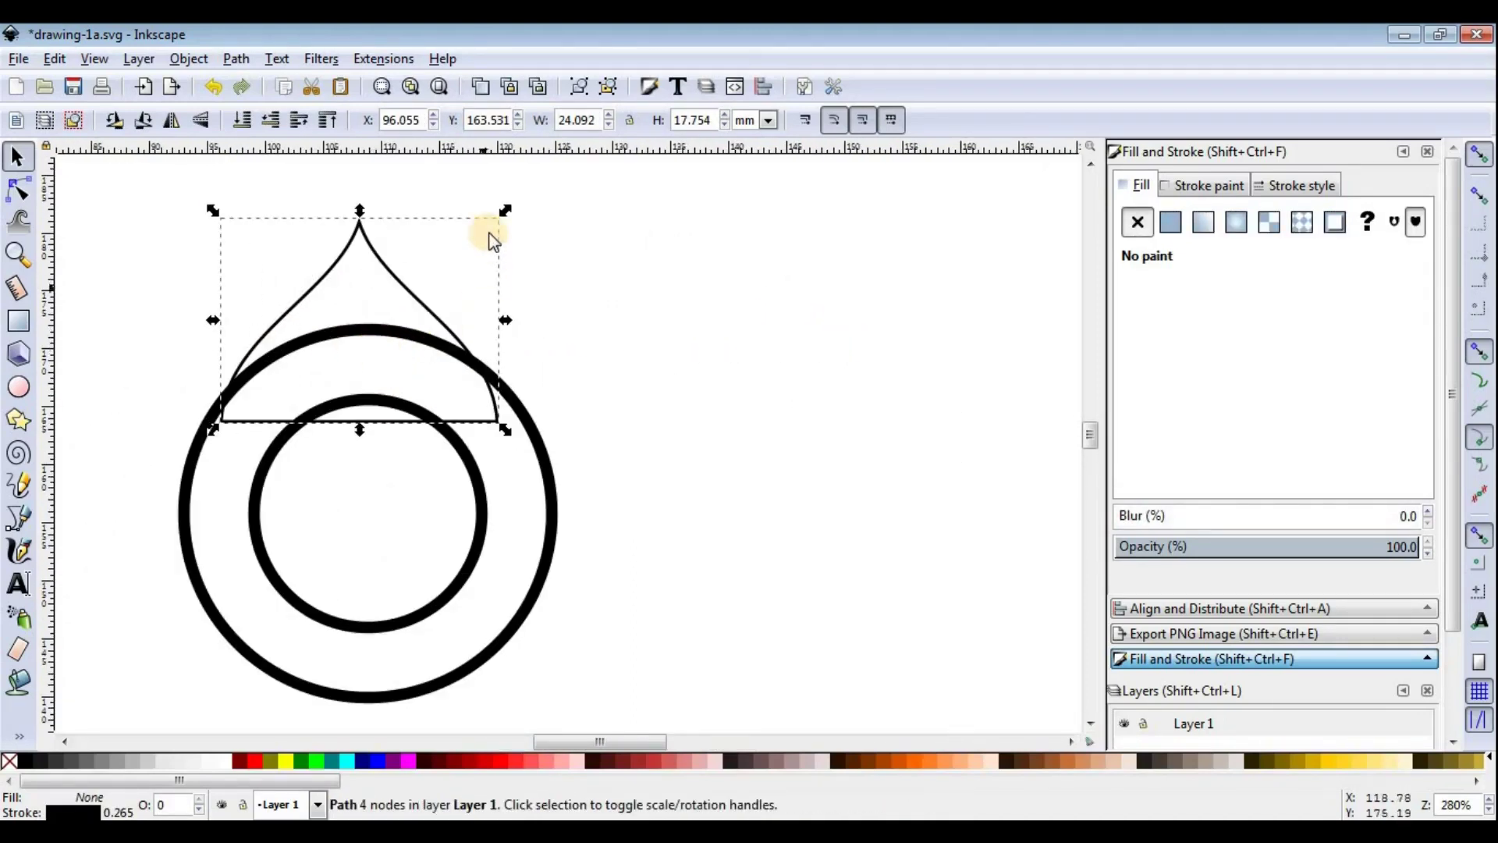
left_click_drag(505, 211, 421, 270)
left_click_drag(387, 321, 398, 381)
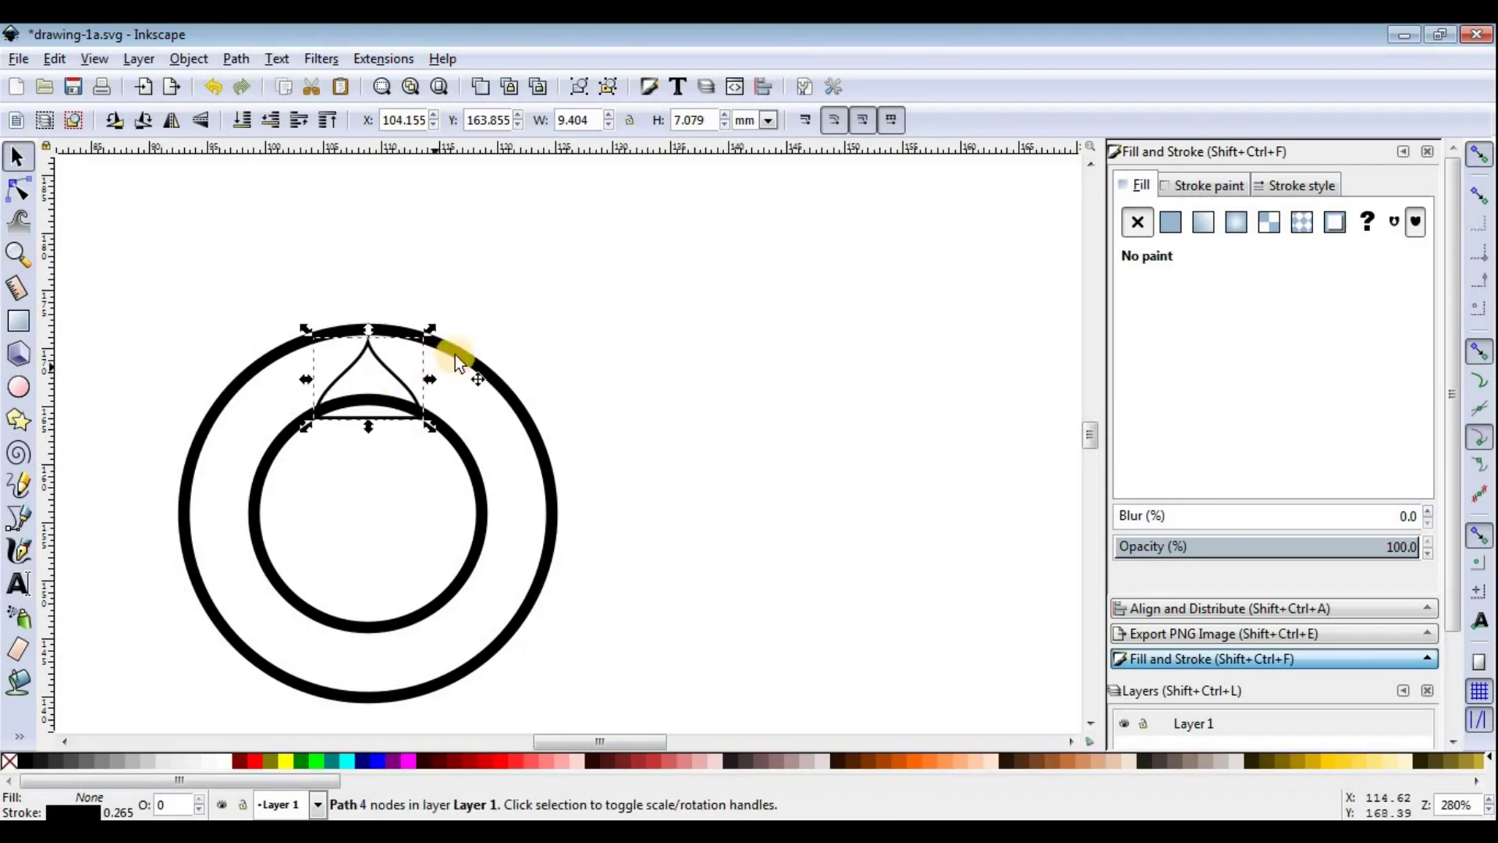
left_click(522, 329)
Step: Duplicate the petal, move the copy to the bottom and flip it vertically onto the inner circle
scroll(348, 383, "up", 2)
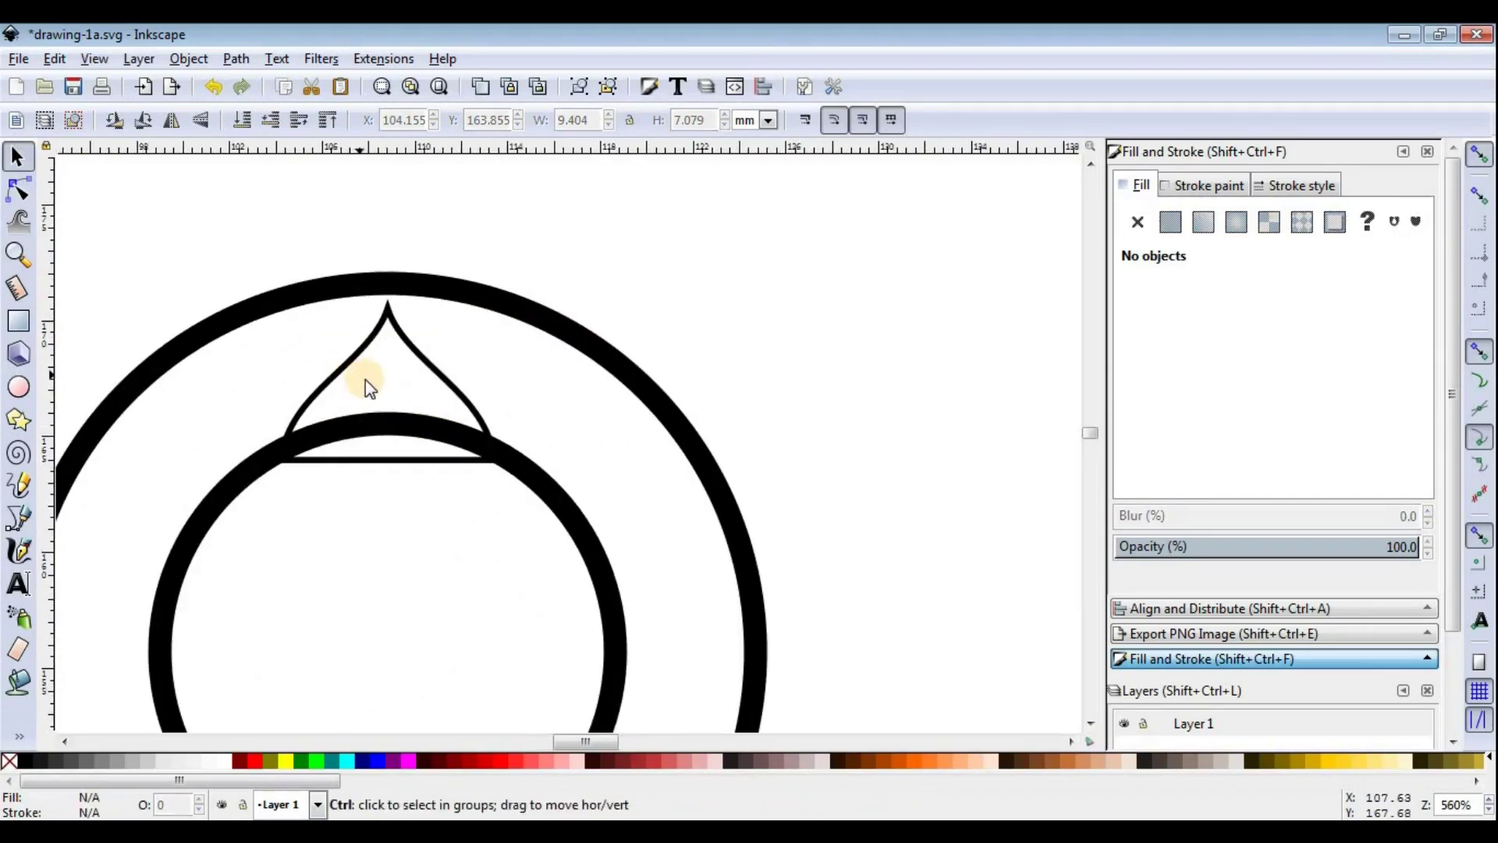
scroll(366, 379, "down", 4)
scroll(328, 404, "up", 2)
left_click(422, 341)
key("ctrl")
key("ctrl+d")
left_click_drag(426, 343, 414, 603)
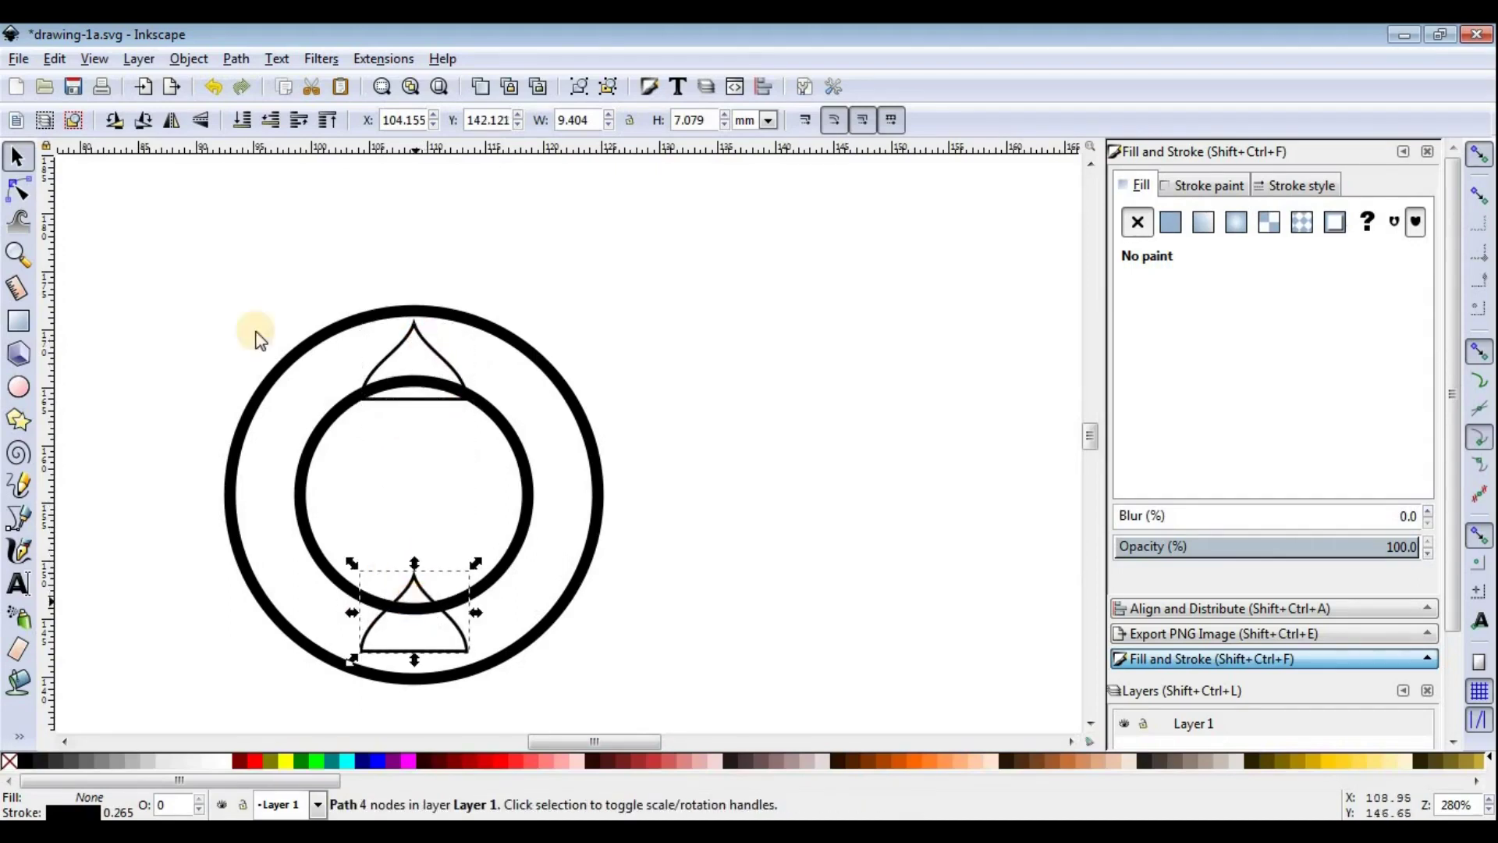
left_click(200, 120)
left_click_drag(435, 575, 441, 598)
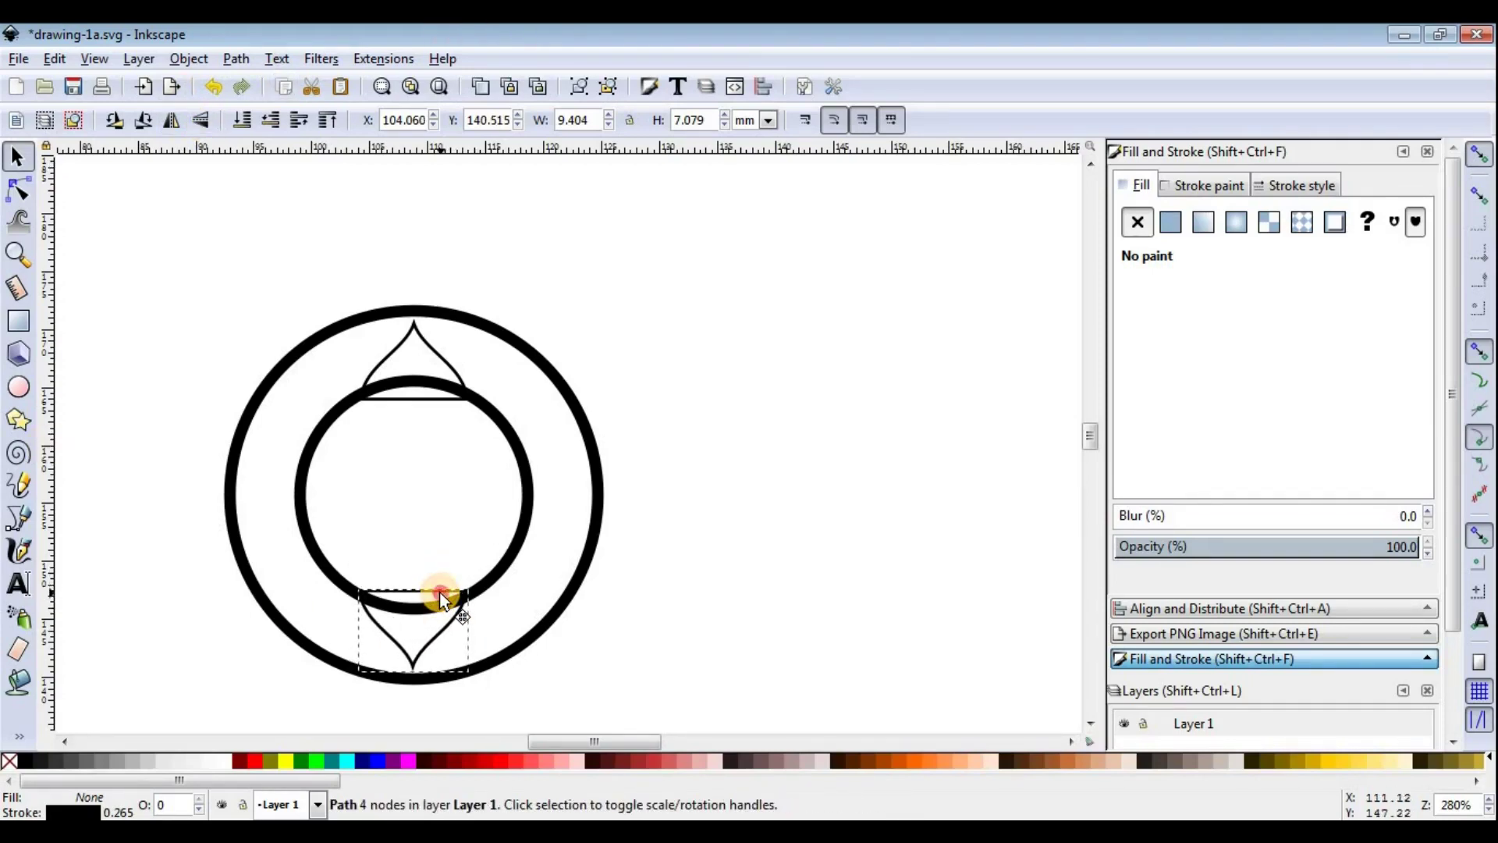
Step: Group the top and bottom petals and rotate the pair 45 degrees into diagonal petals
left_click(411, 394, "shift")
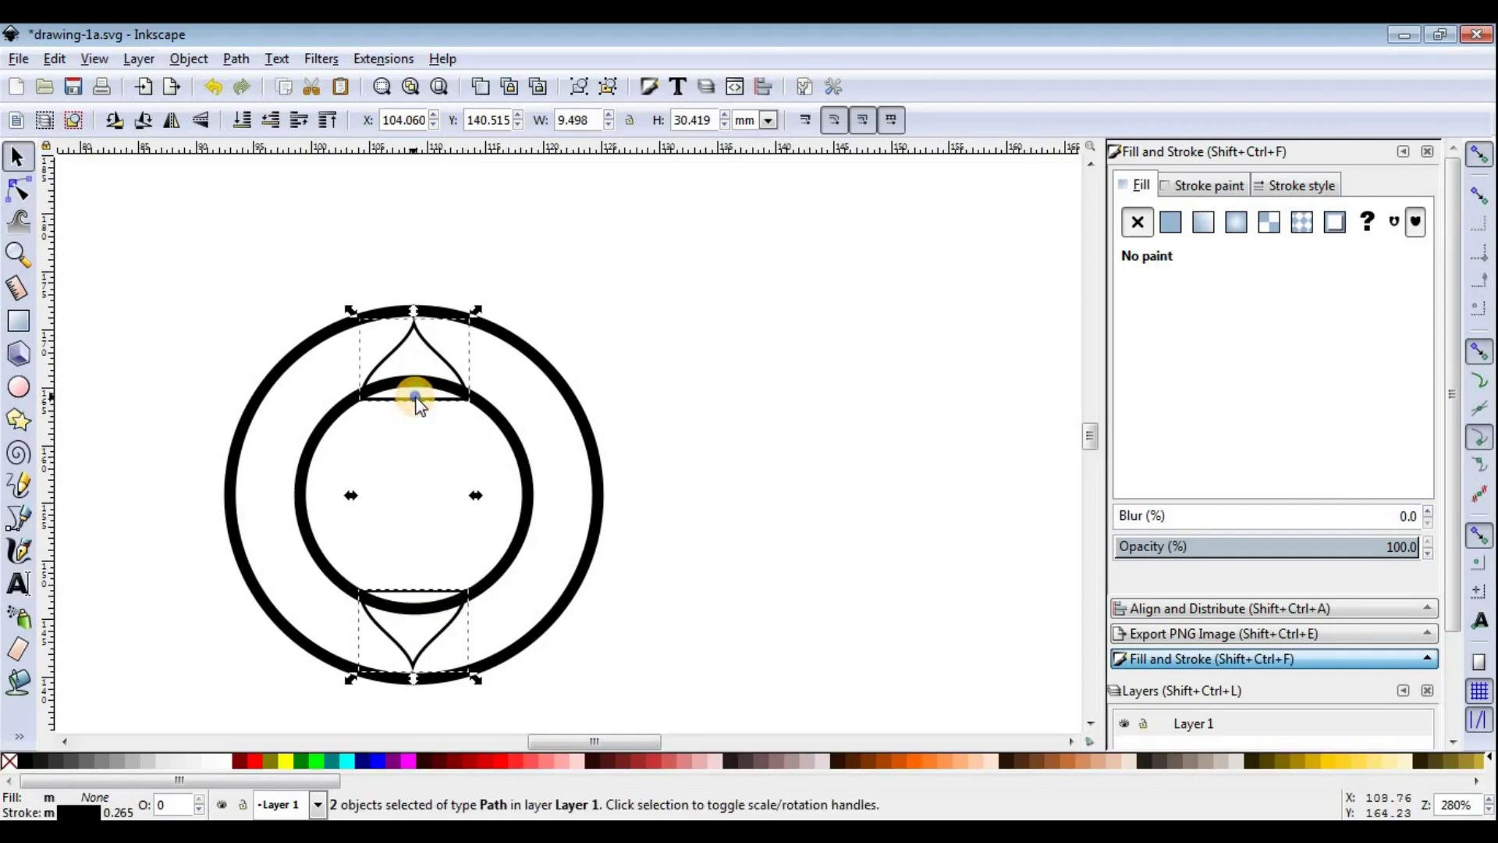
right_click(413, 395)
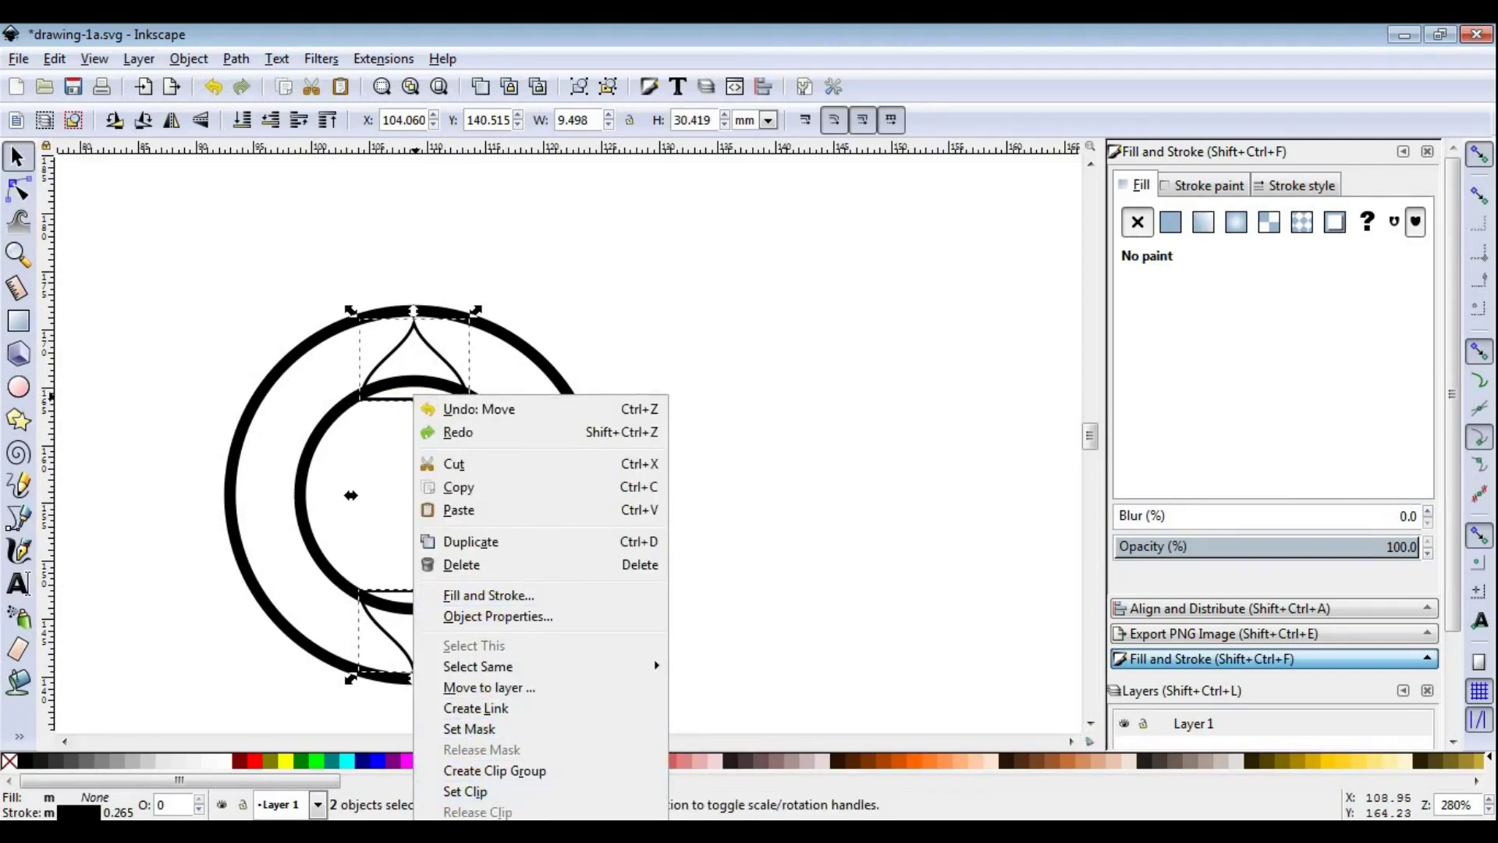
left_click(494, 770)
left_click(436, 360)
mouse_move(477, 316)
left_mouse_down()
mouse_move(545, 459)
mouse_move(521, 603)
left_mouse_up()
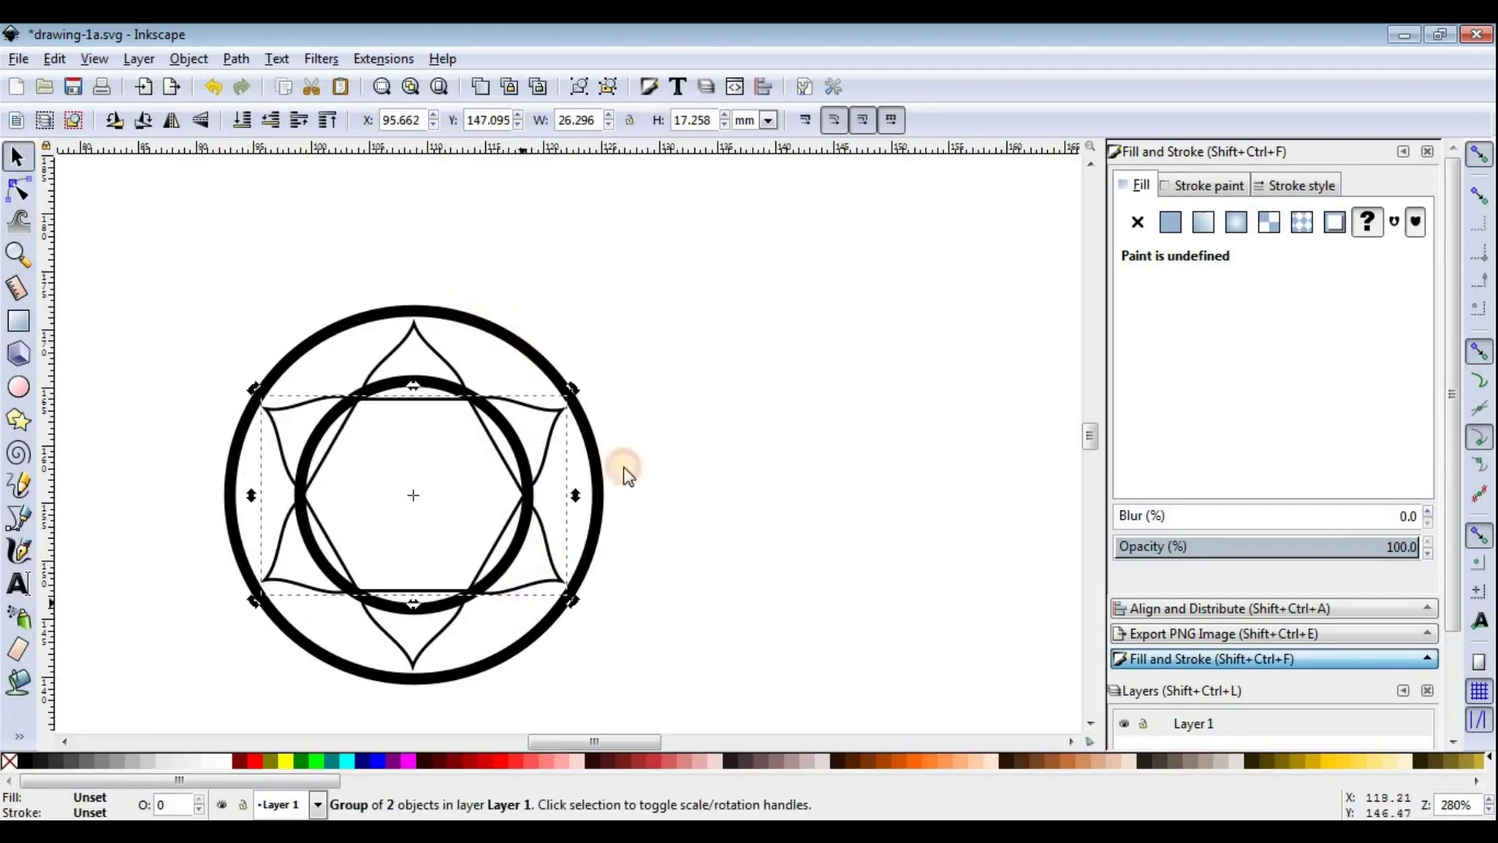
Step: Select all the petal groups together
left_click(625, 466)
left_click(448, 367)
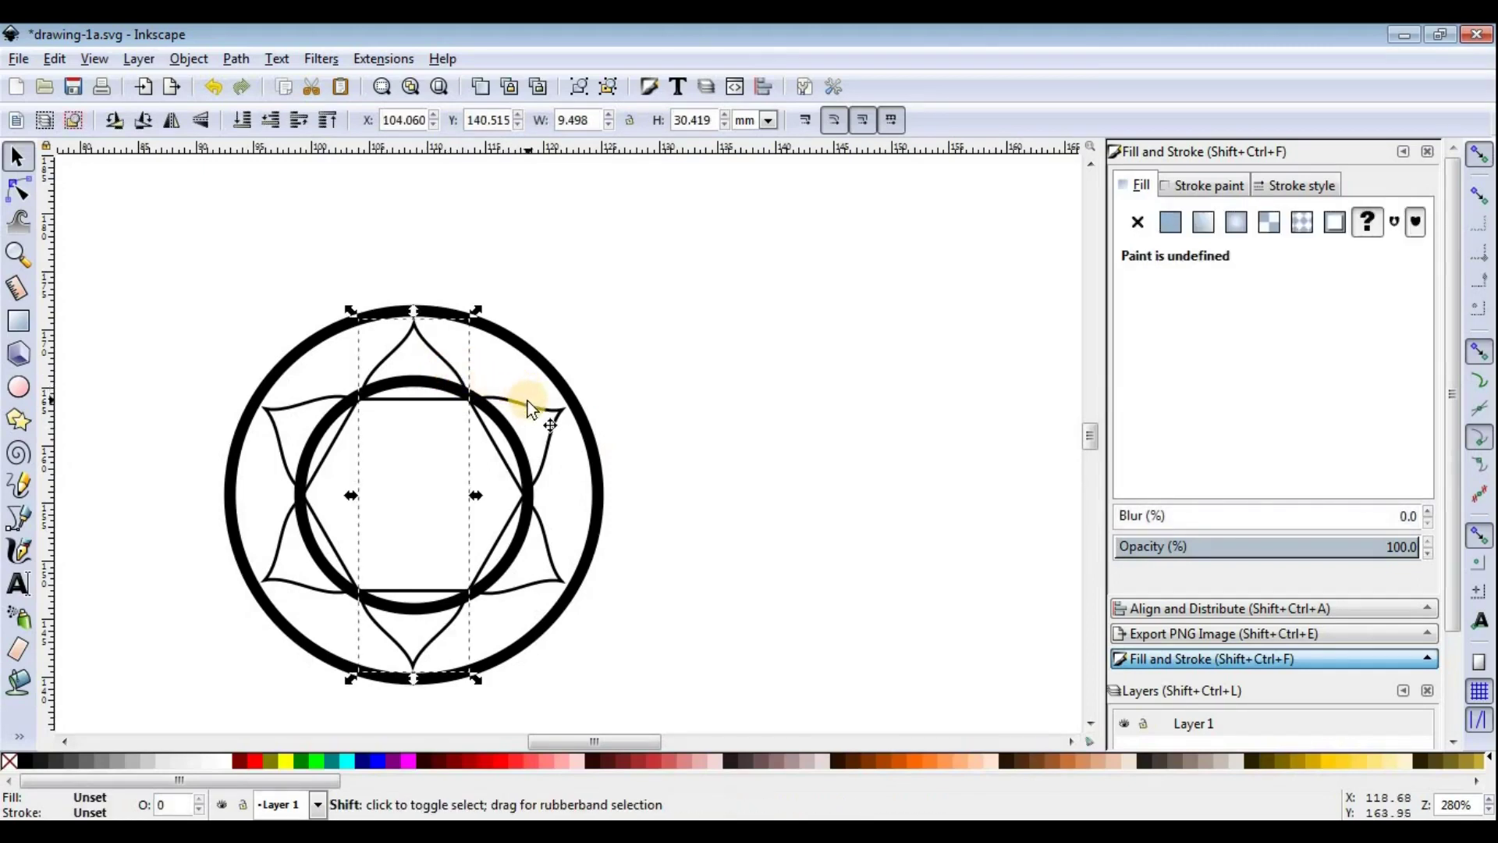
left_click(527, 402, "shift")
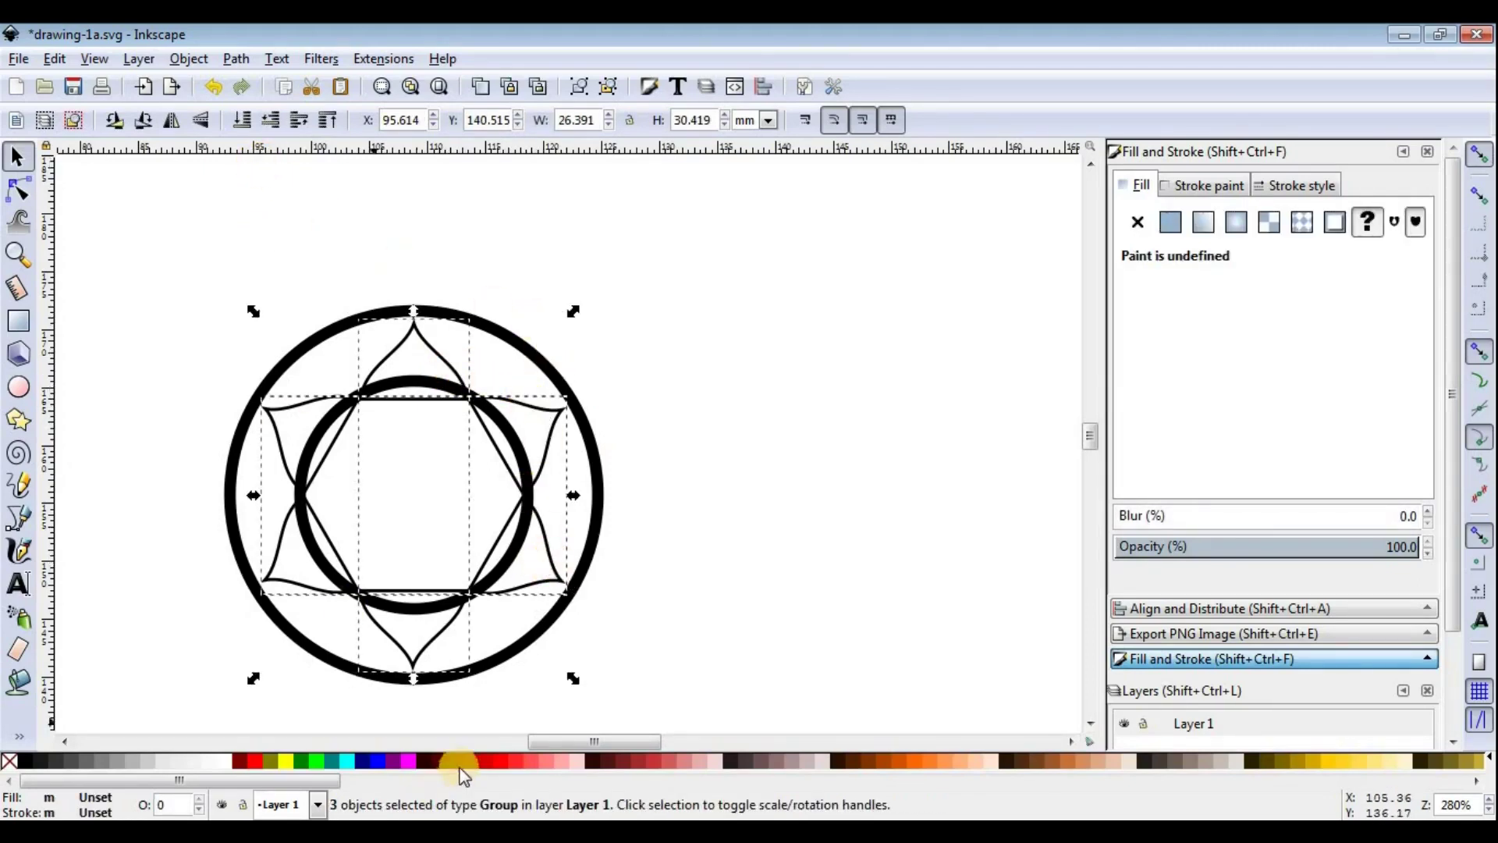
Step: Fill the petal groups bright red and lower them one step beneath the inner ring
left_click(501, 761)
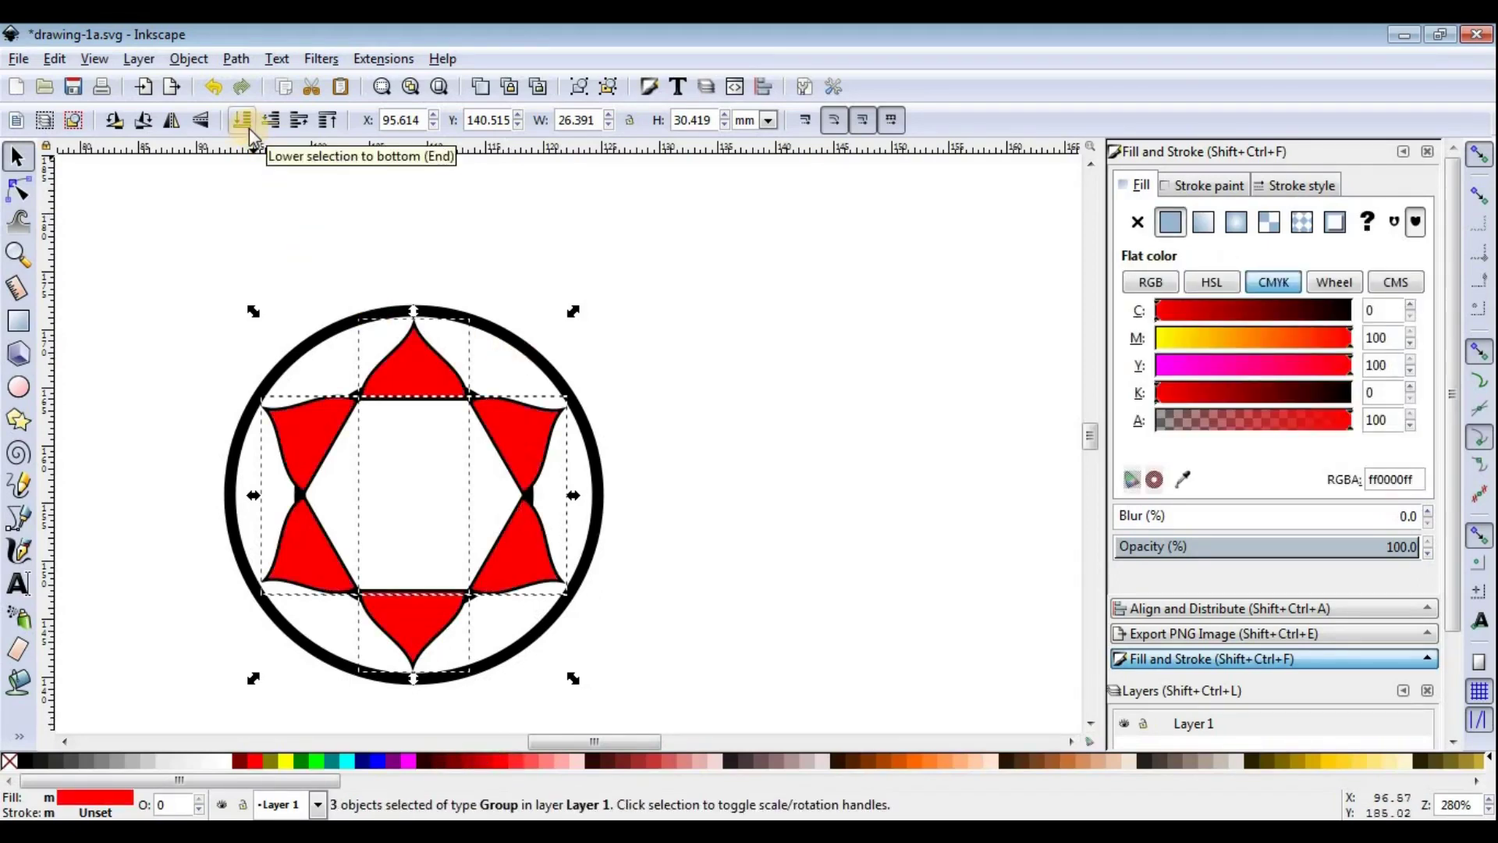
left_click(268, 124)
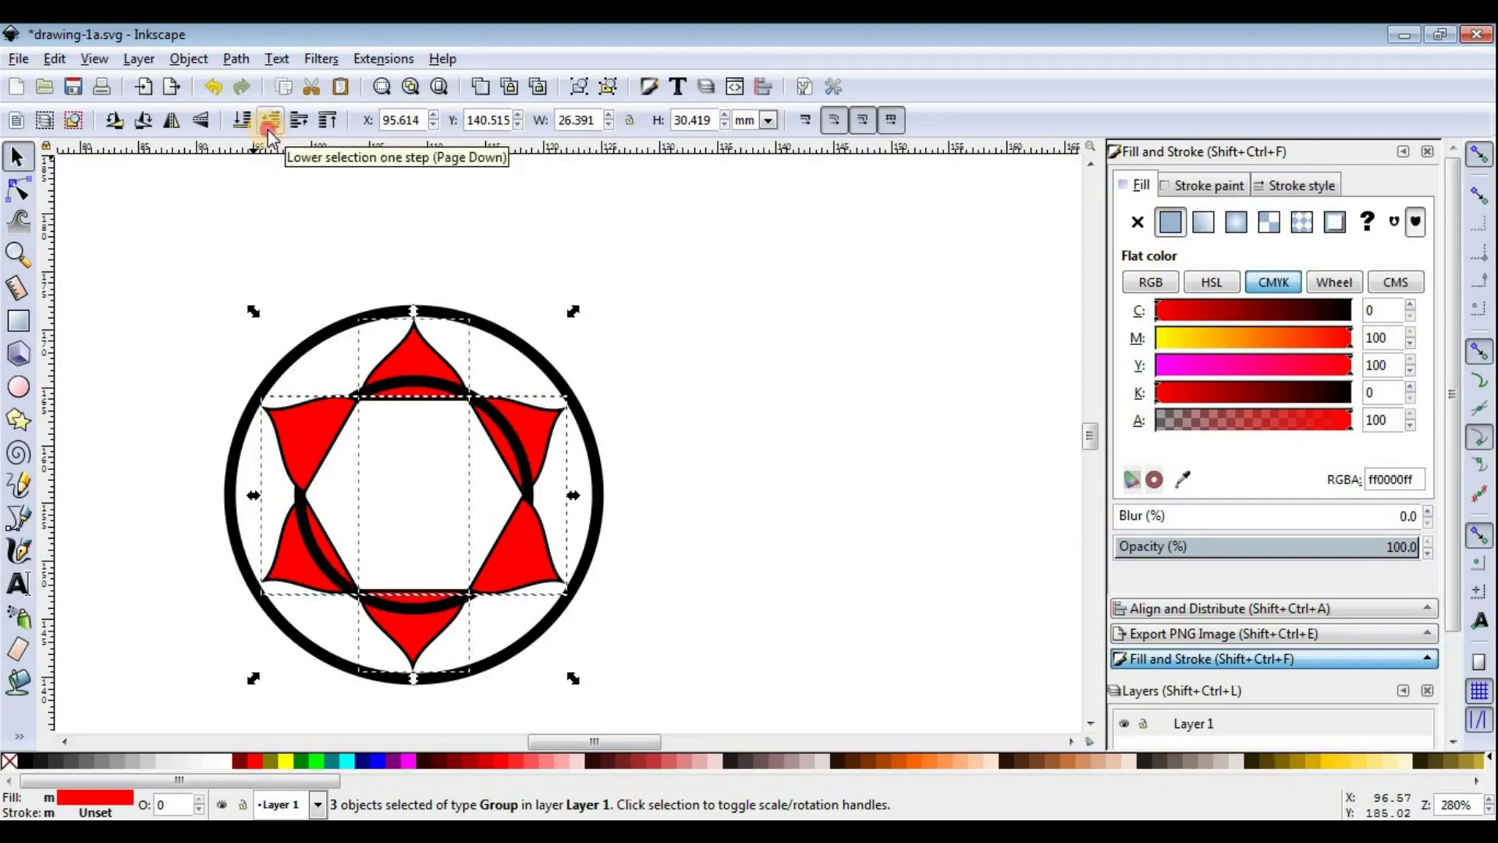
left_click(728, 367)
Step: Fill the outer circle dark red (#A02C2C) and send it behind the petals
left_click(585, 435)
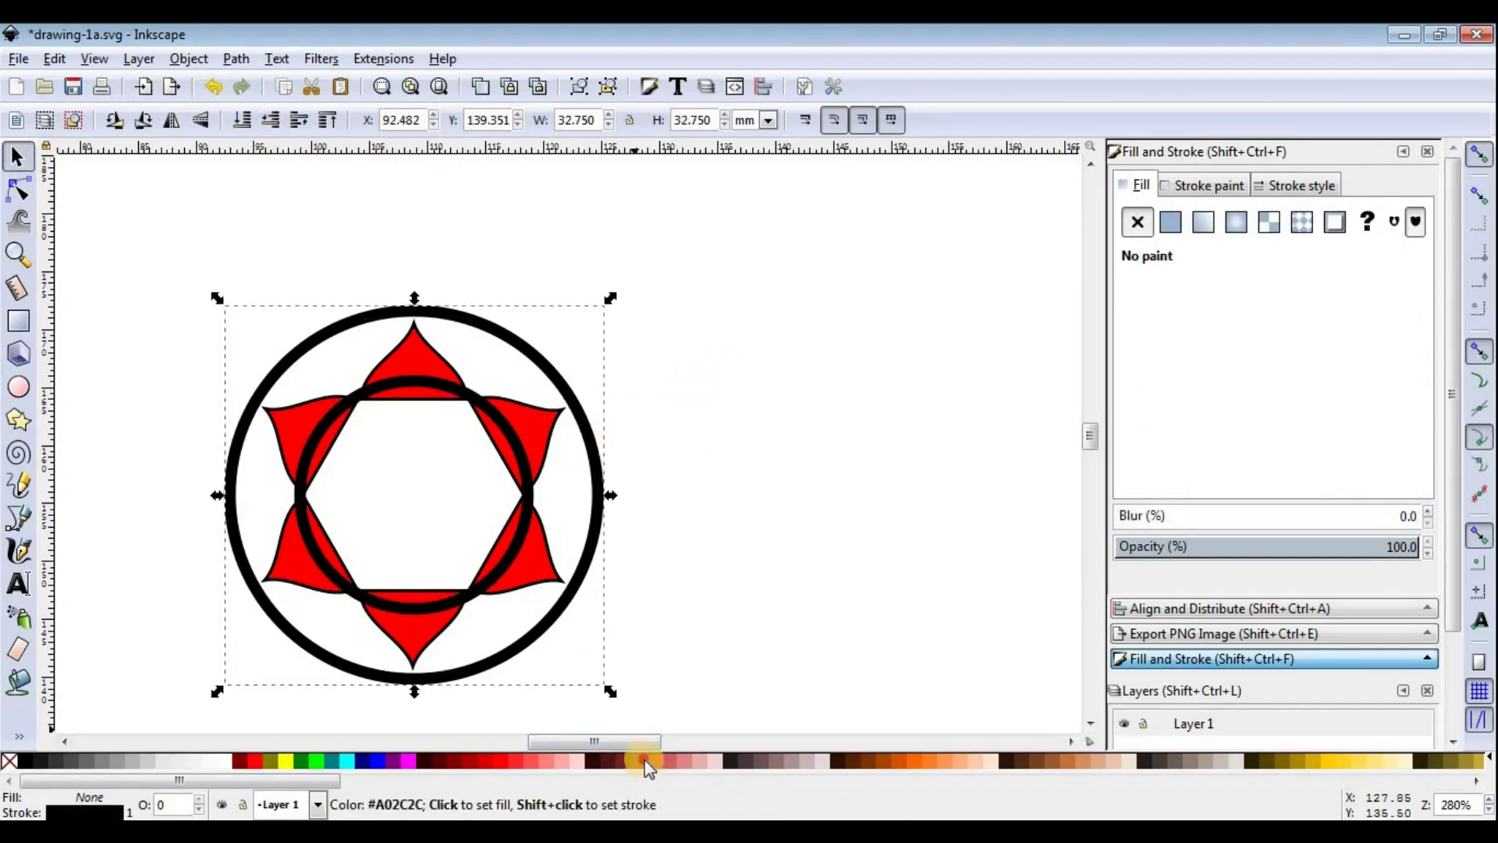
left_click(644, 763)
left_click(270, 121)
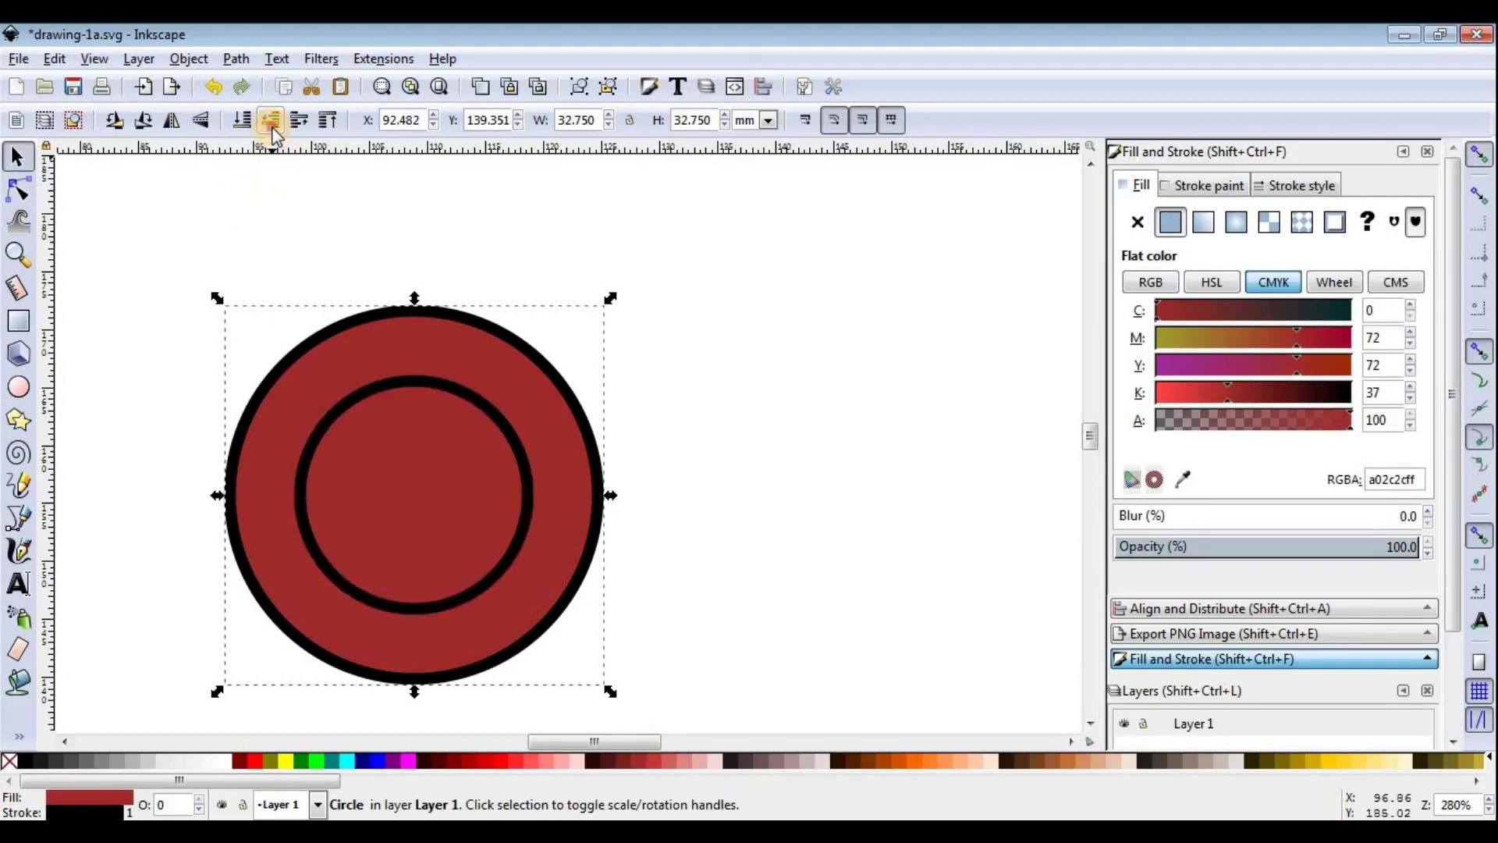
left_click(271, 121)
left_click(271, 122)
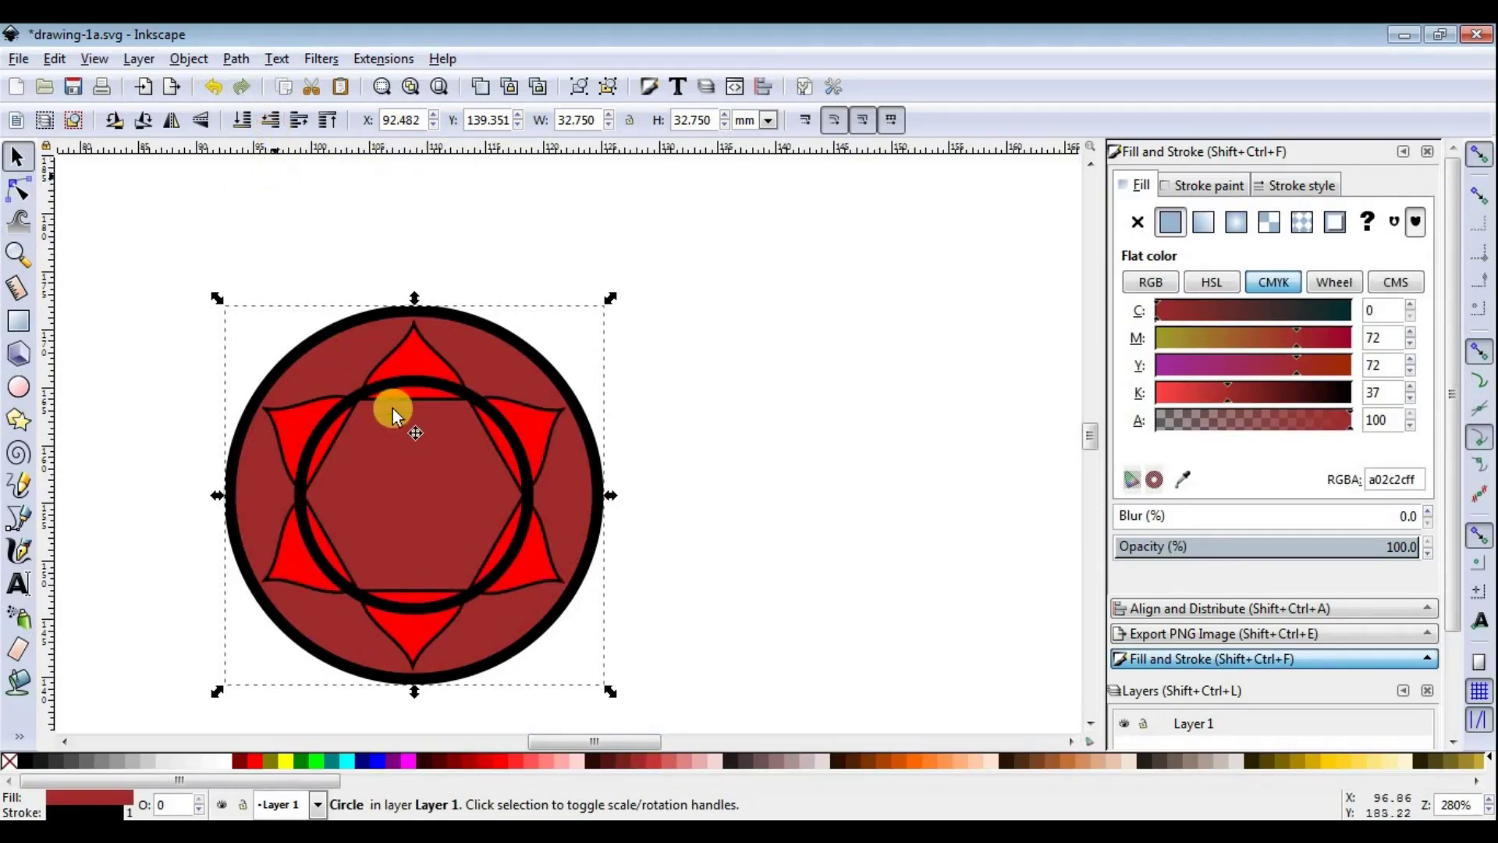
Step: Fill the inner circle pale pink
left_click(438, 385)
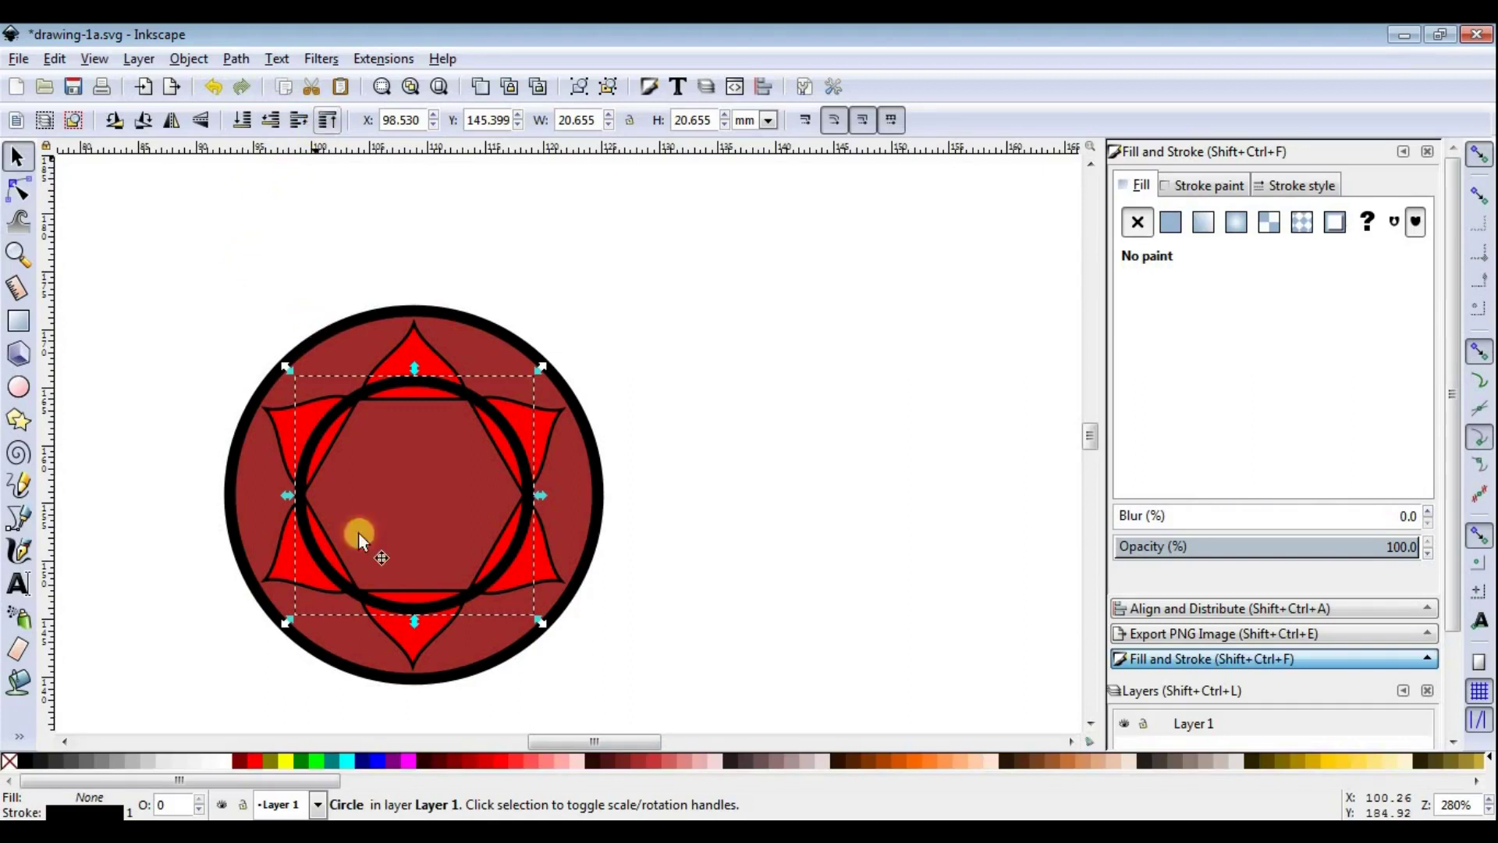
left_click(577, 762)
left_click(624, 360)
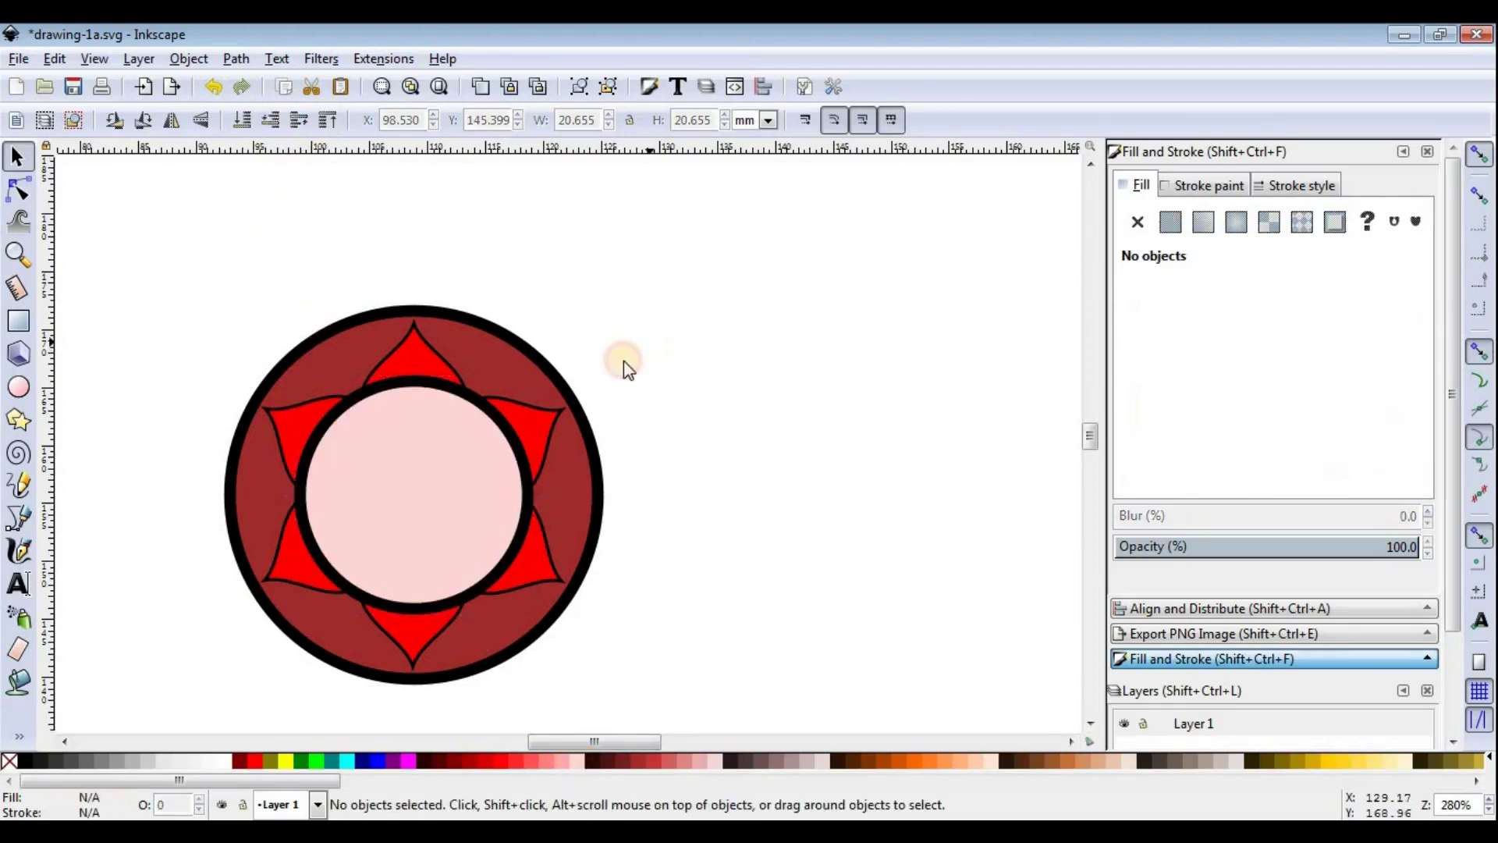
Step: Scale a copy of the pale pink circle down around its centre and fill it dark red
scroll(471, 411, "down", 1, "ctrl")
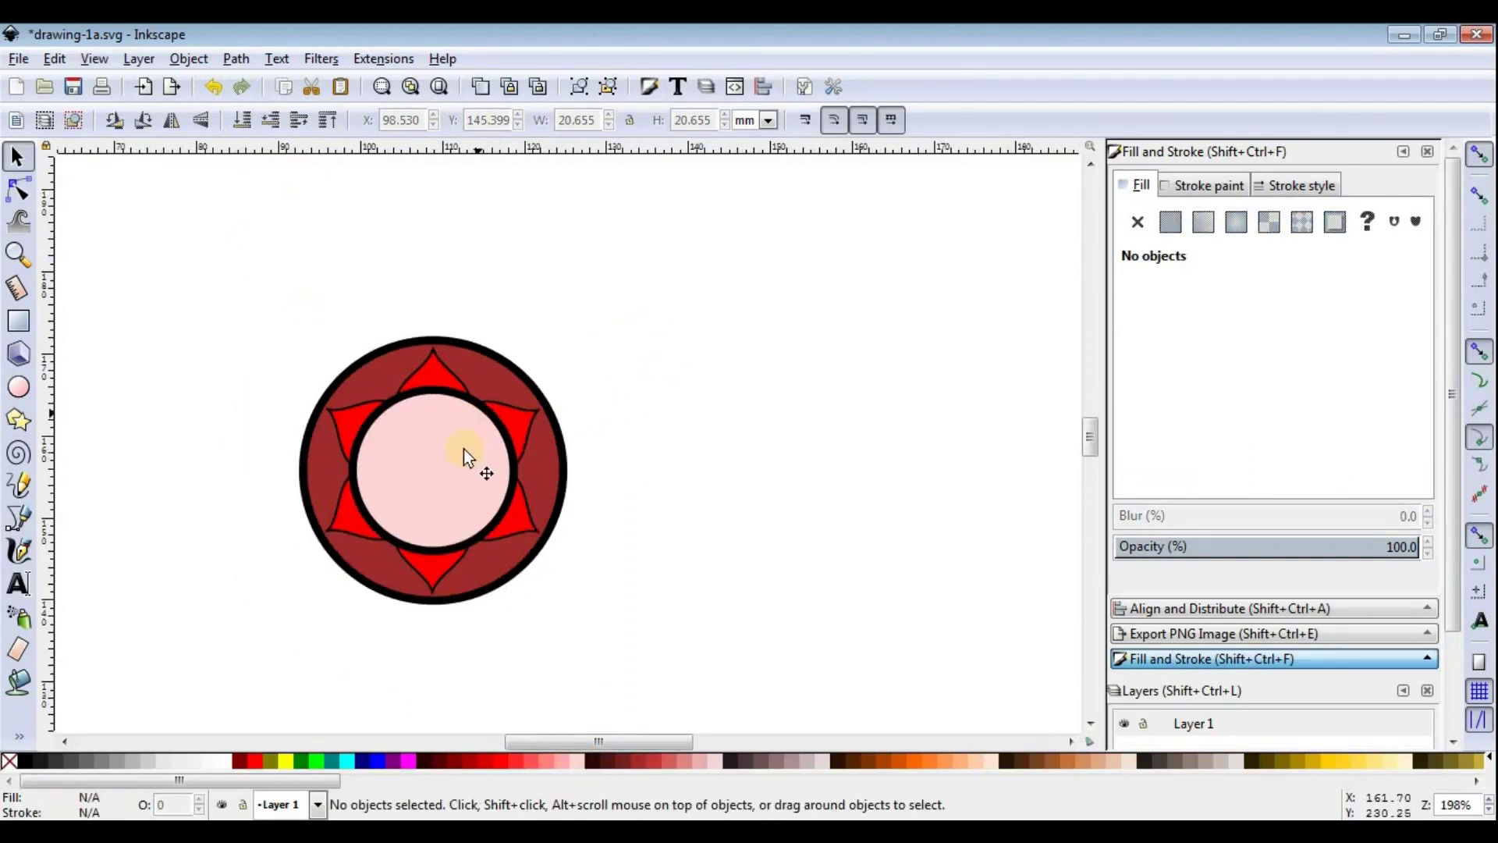
scroll(398, 470, "up", 2, "ctrl")
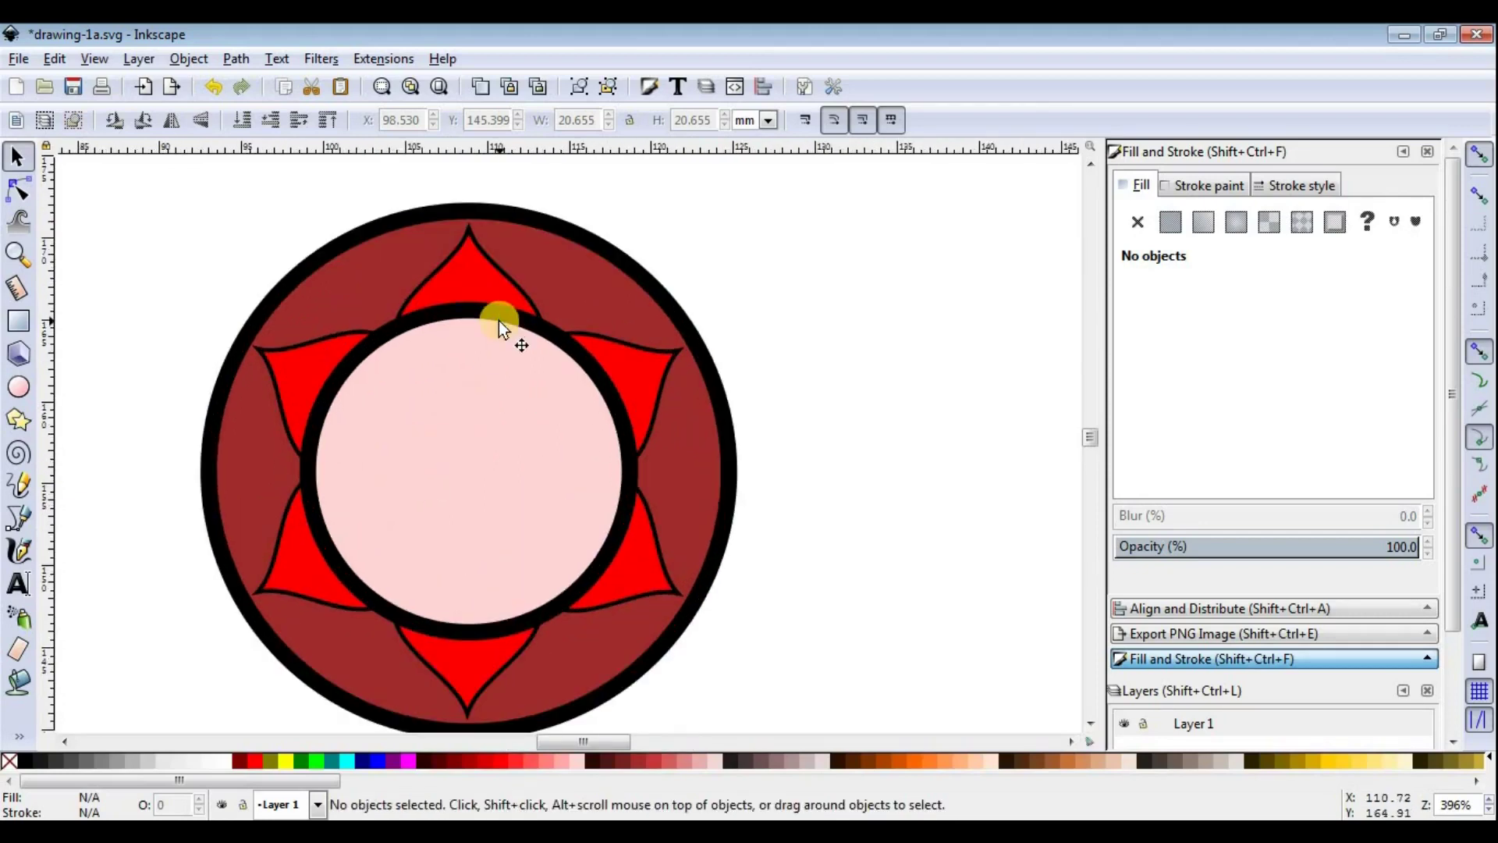
left_click(499, 321)
left_click_drag(646, 295, 605, 359)
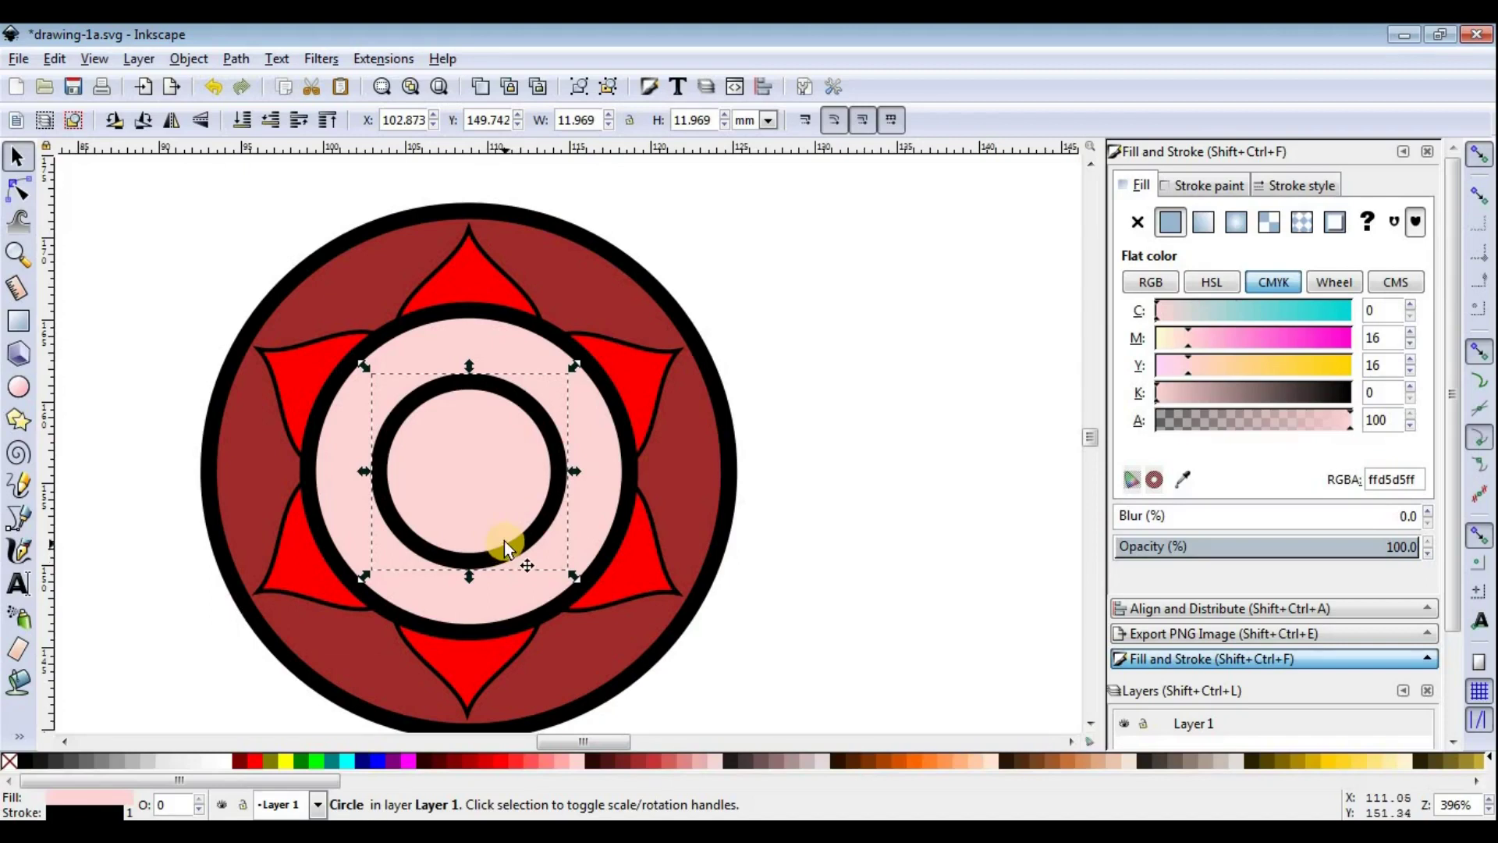
left_click(644, 760)
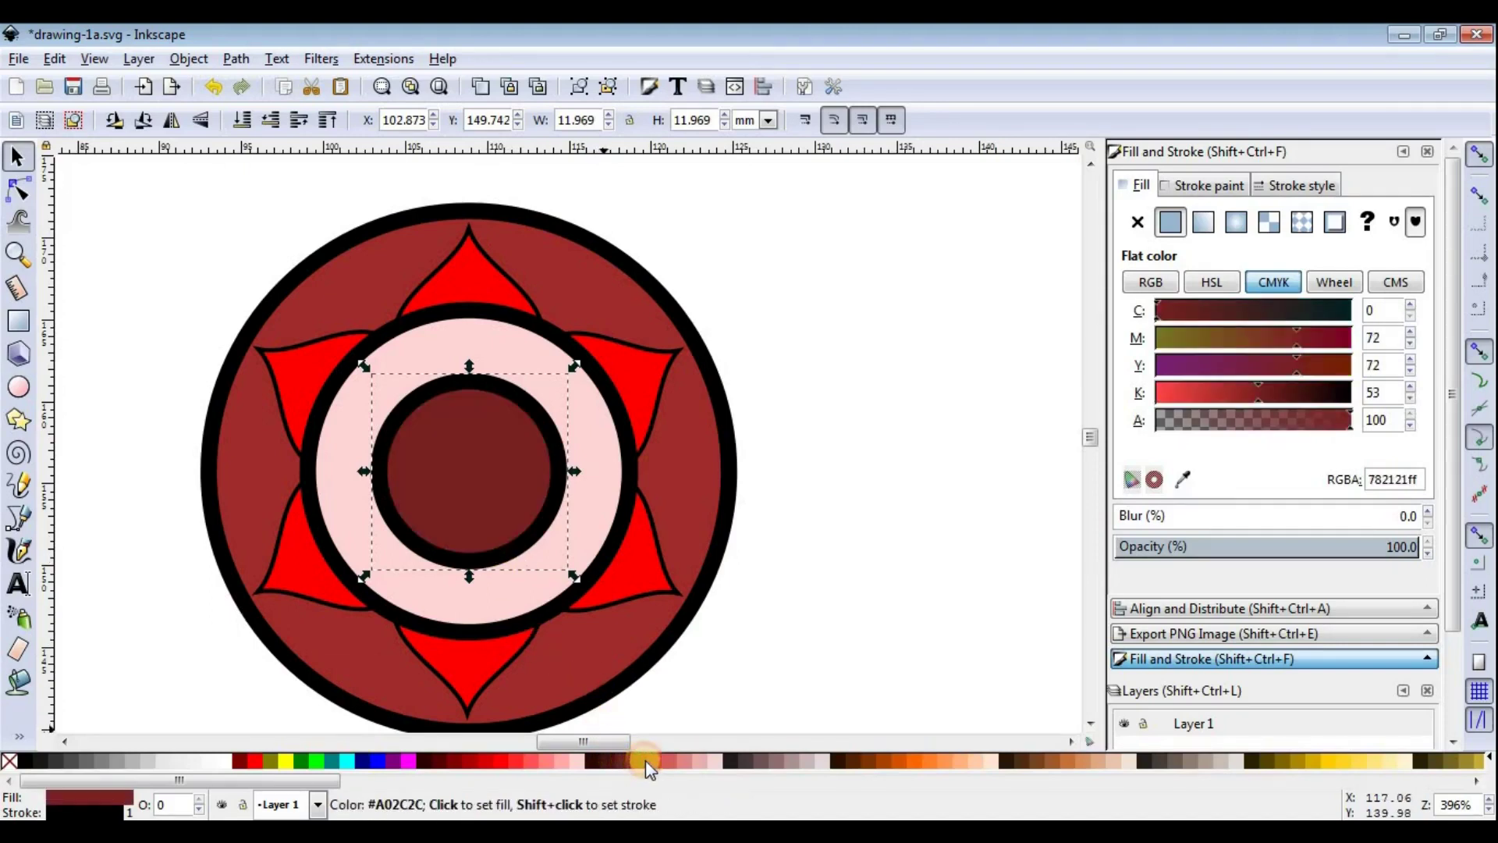
left_click(866, 519)
scroll(827, 531, "down", 1)
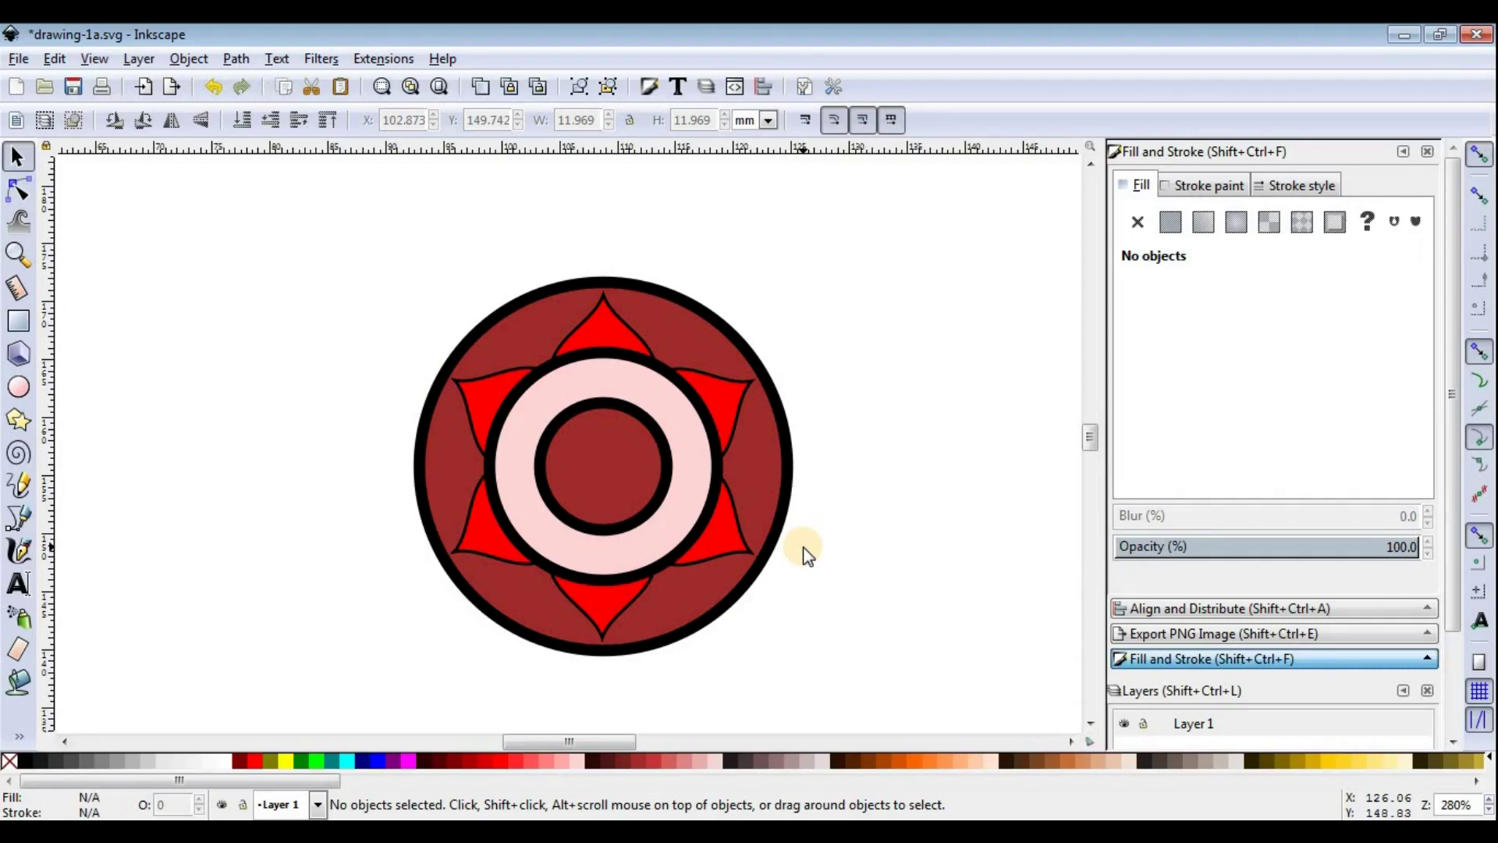
Step: Select the three petal groups, duplicate them and group the copies into one
left_click(609, 312)
left_click(487, 375, "shift")
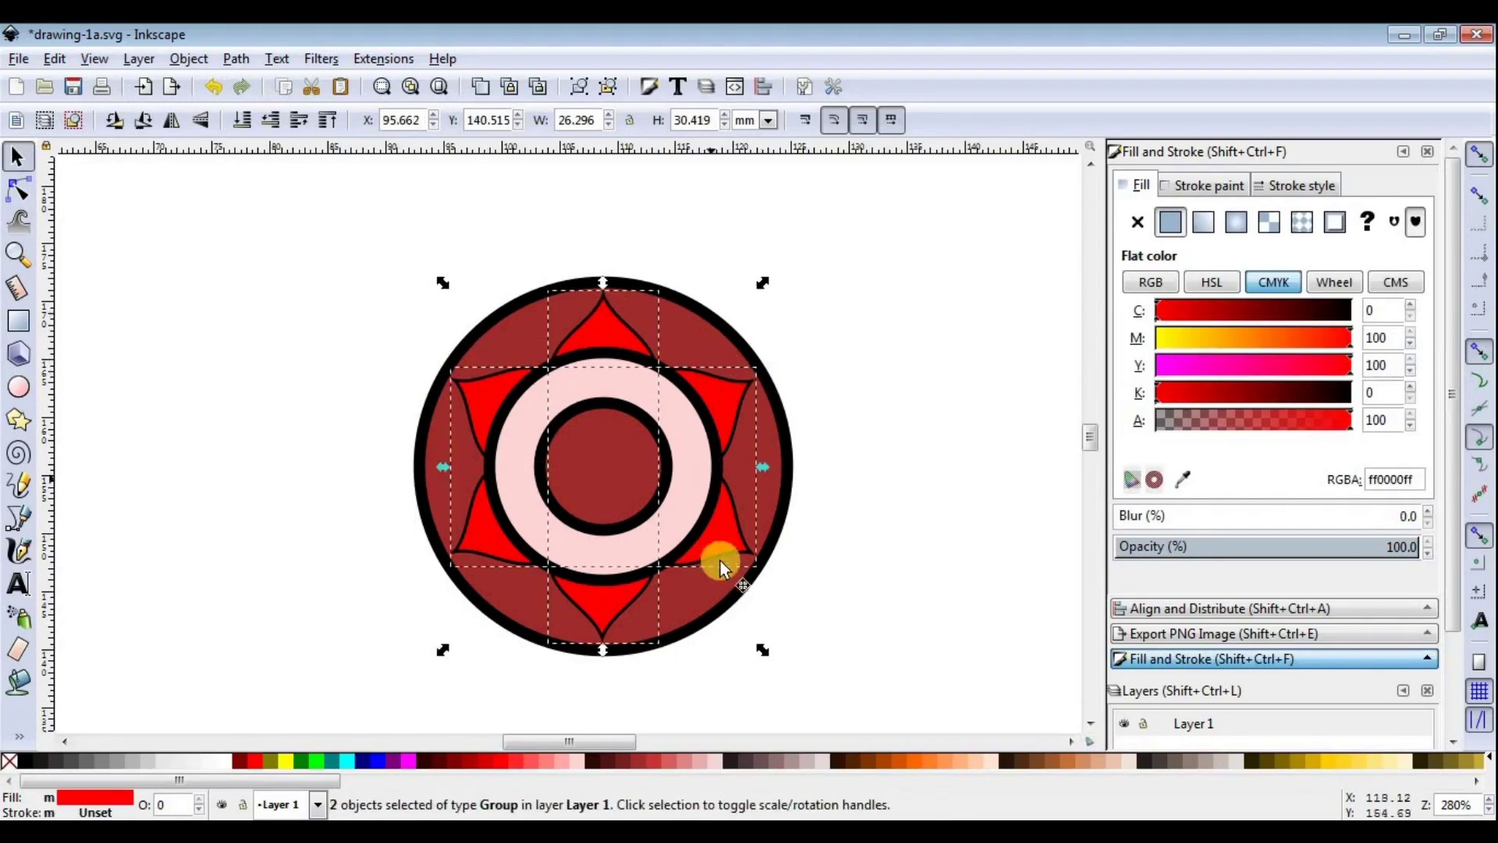
key("ctrl+g")
key("ctrl+shift+g")
left_click(745, 395, "shift")
key("ctrl")
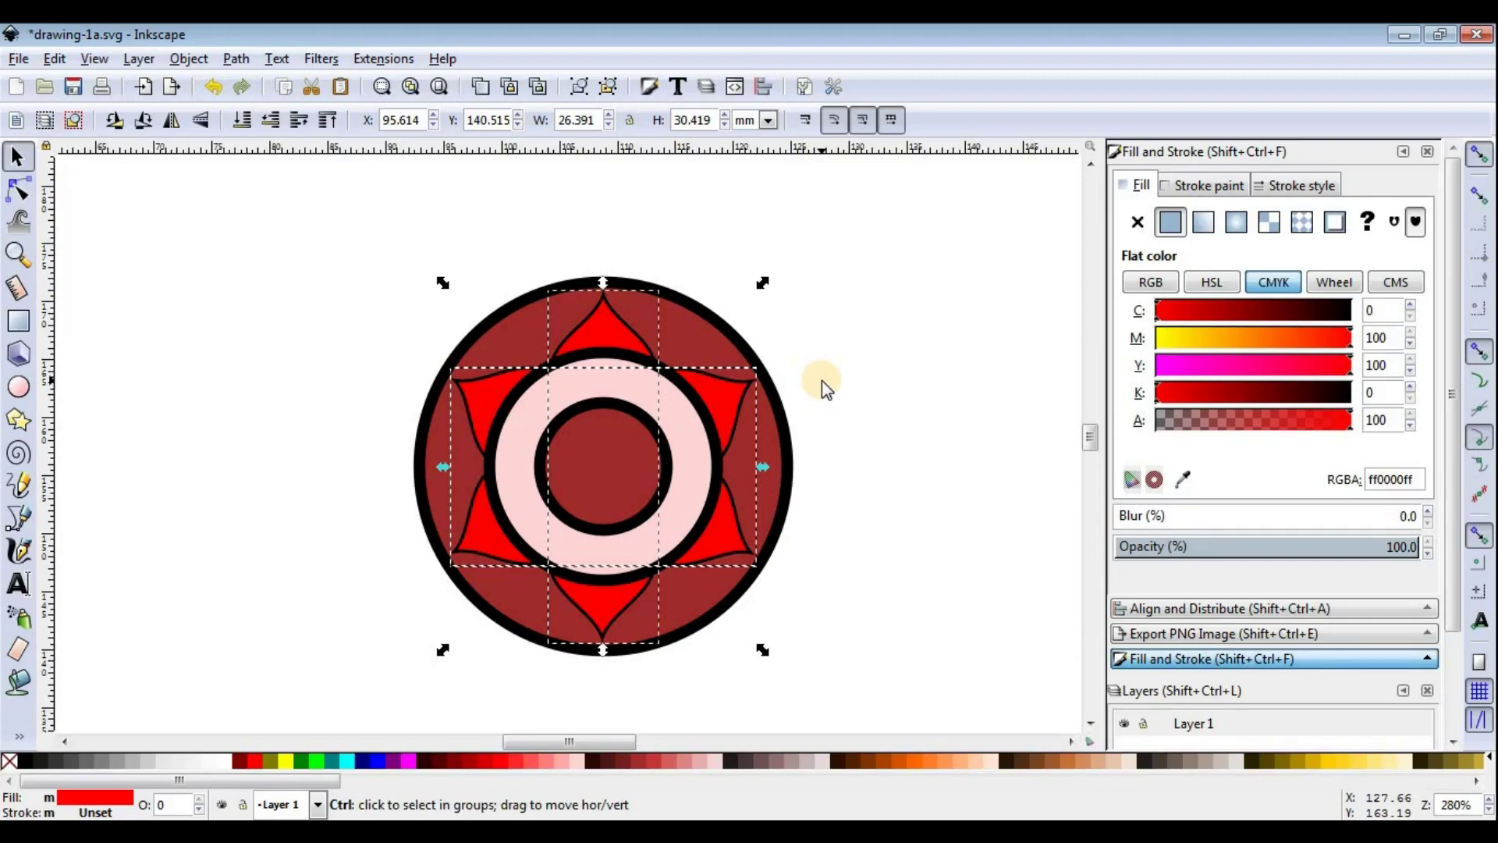
key("ctrl+z")
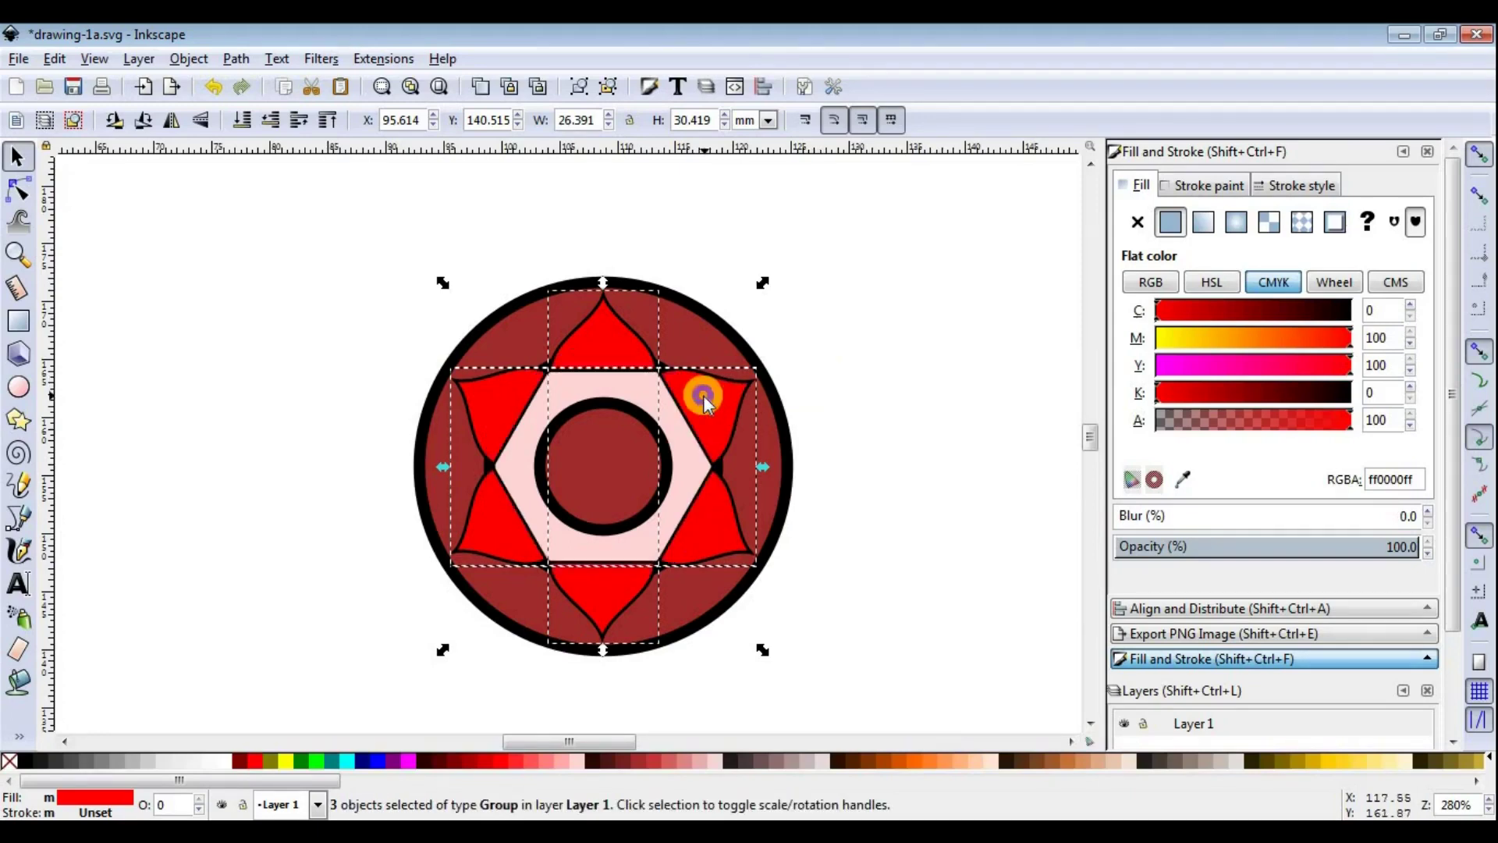
right_click(704, 394)
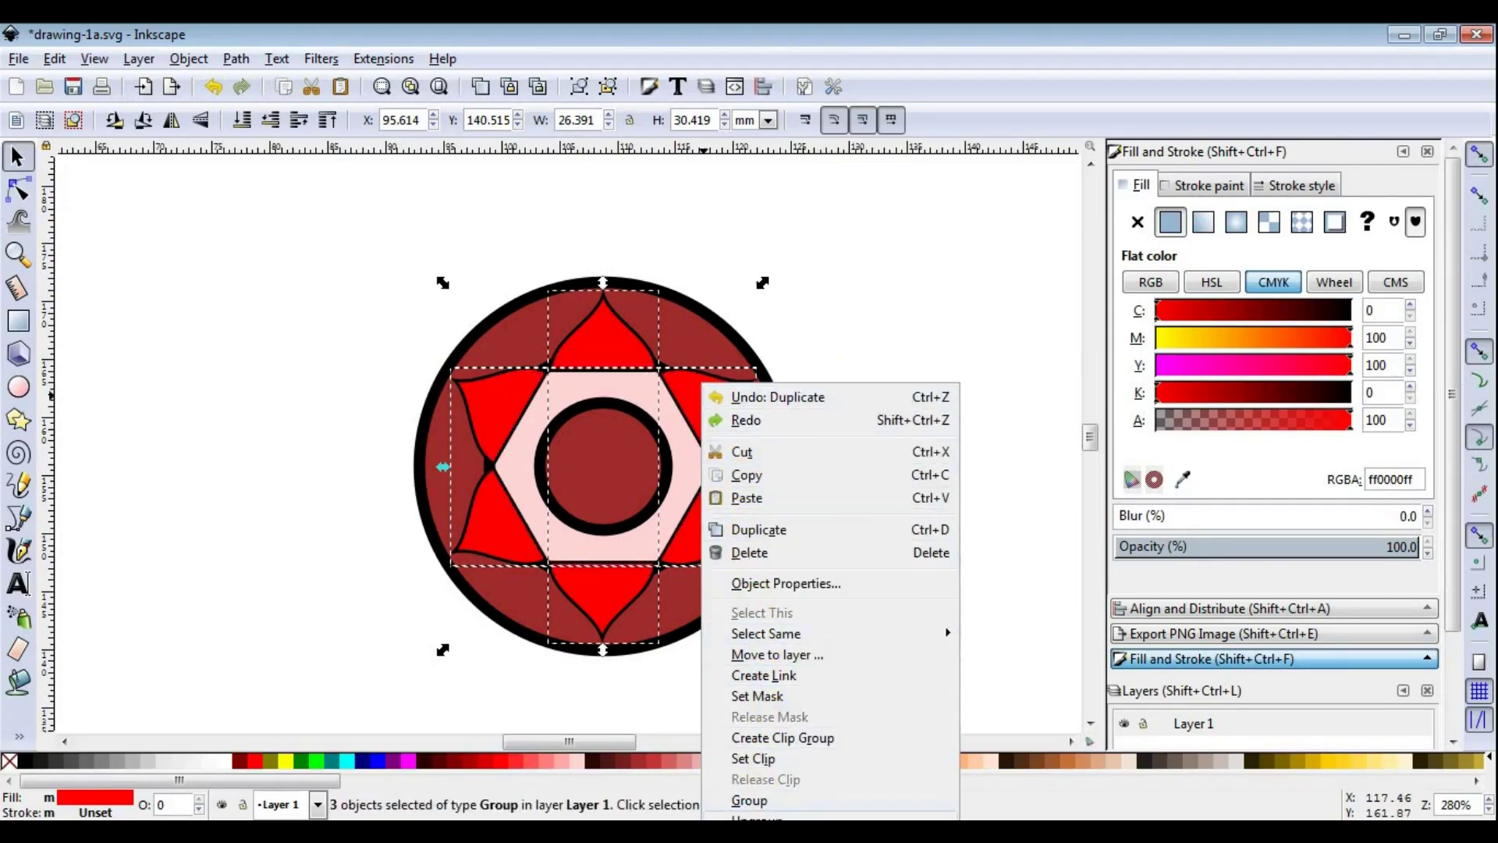
left_click(749, 800)
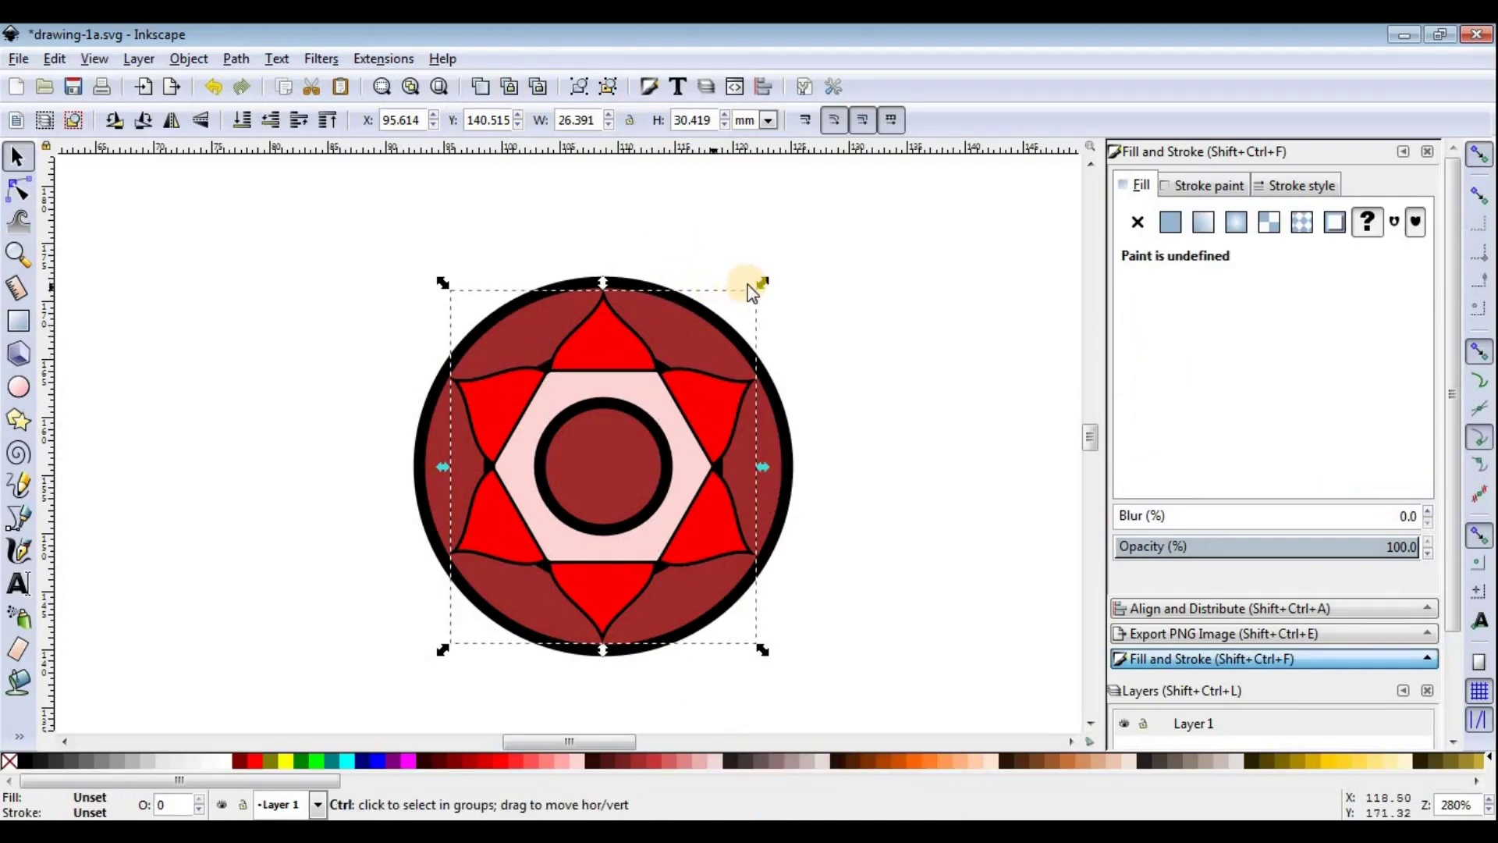
Step: Enlarge the copied petal group to about 147% or more and send it to the bottom
left_click_drag(761, 283, 946, 199)
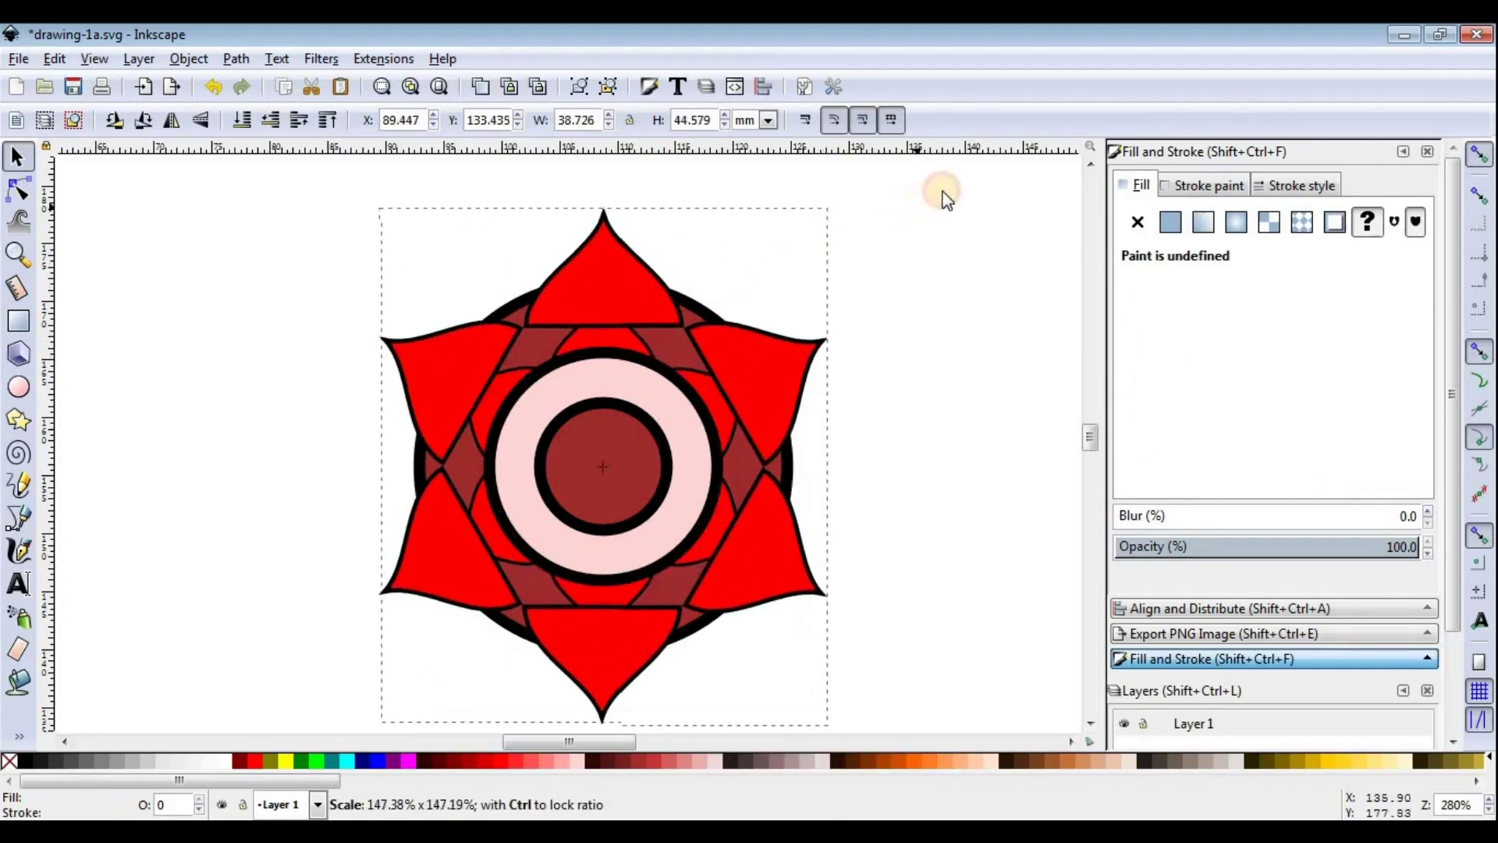
left_click_drag(946, 198, 973, 167)
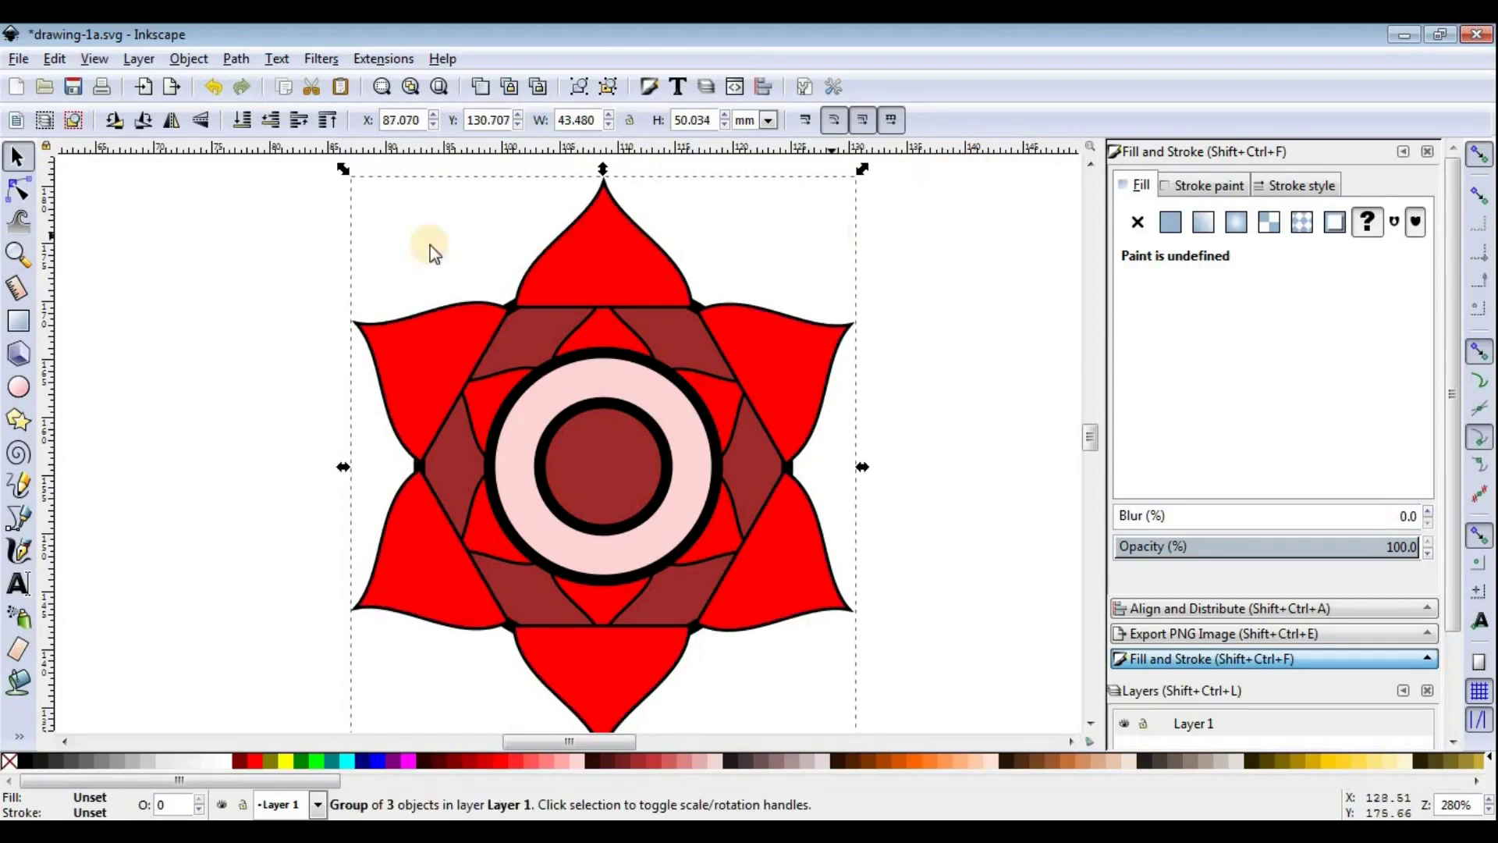
left_click(242, 119)
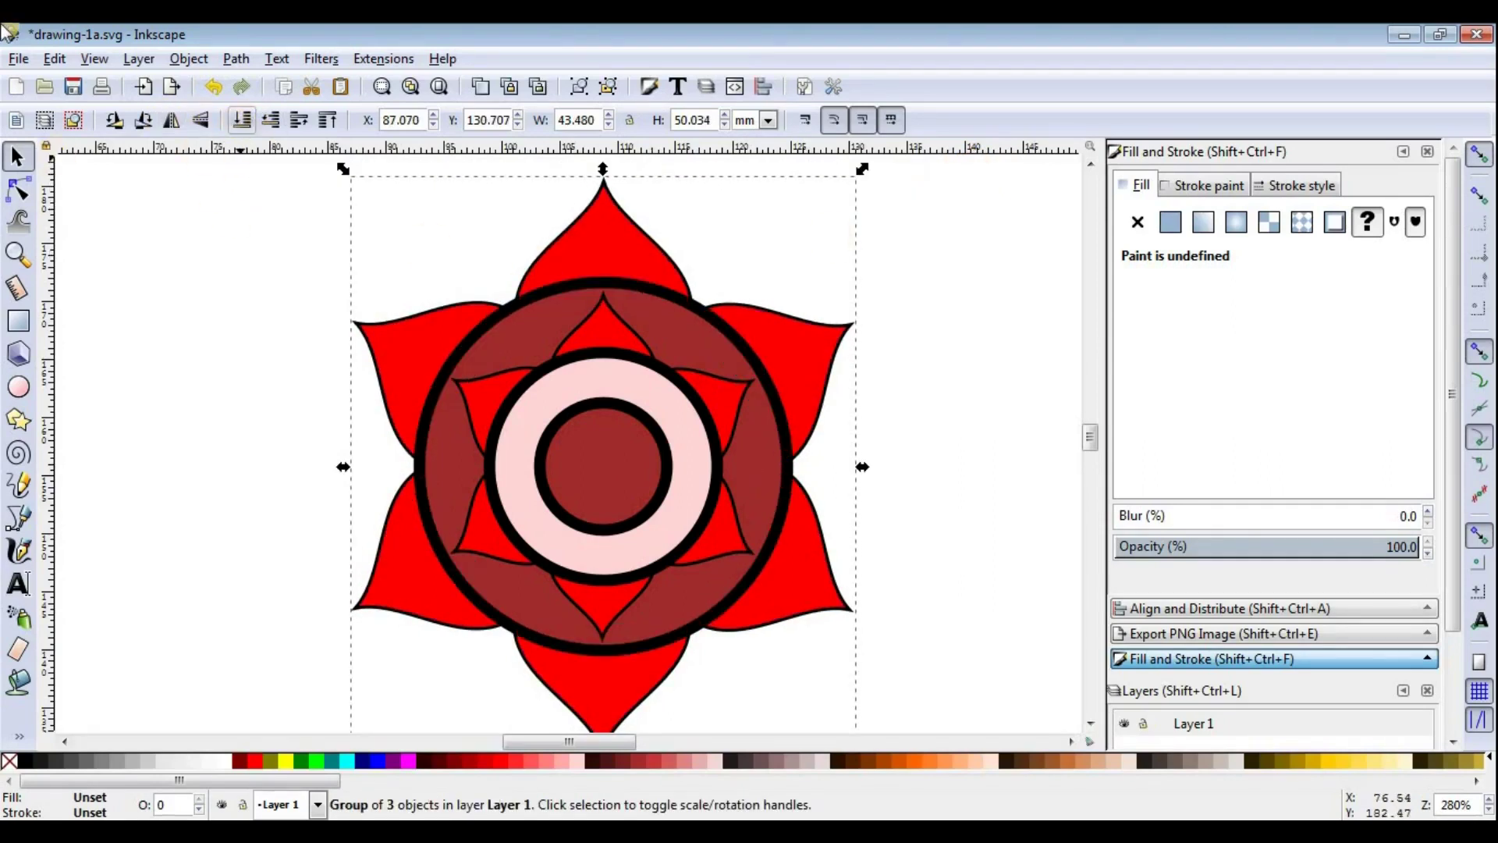
left_click(919, 402)
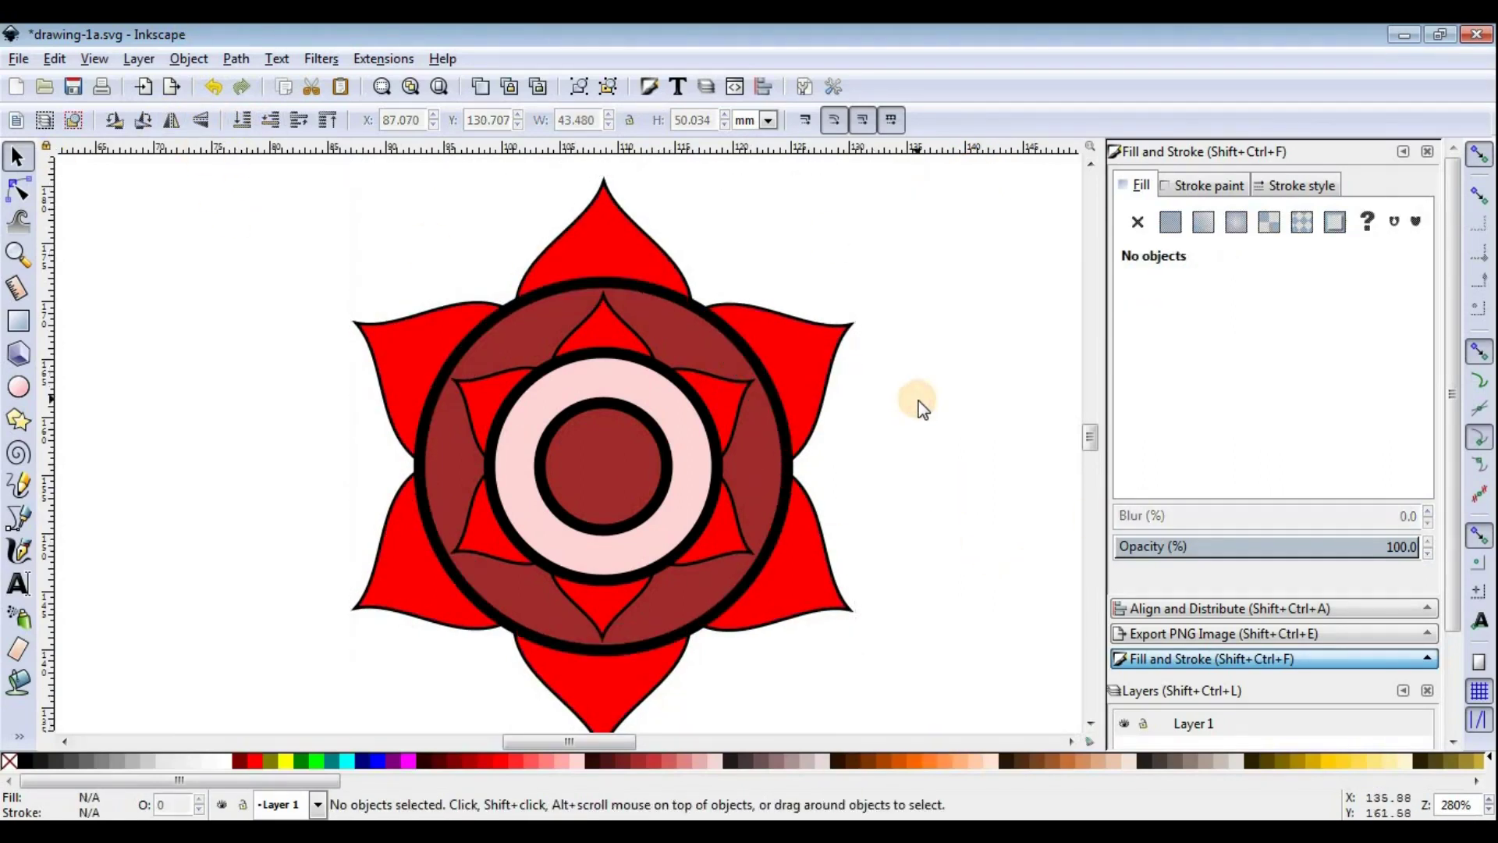
Step: Rotate the enlarged petal group 30 degrees so its petals fall between the inner ones
left_click(808, 392)
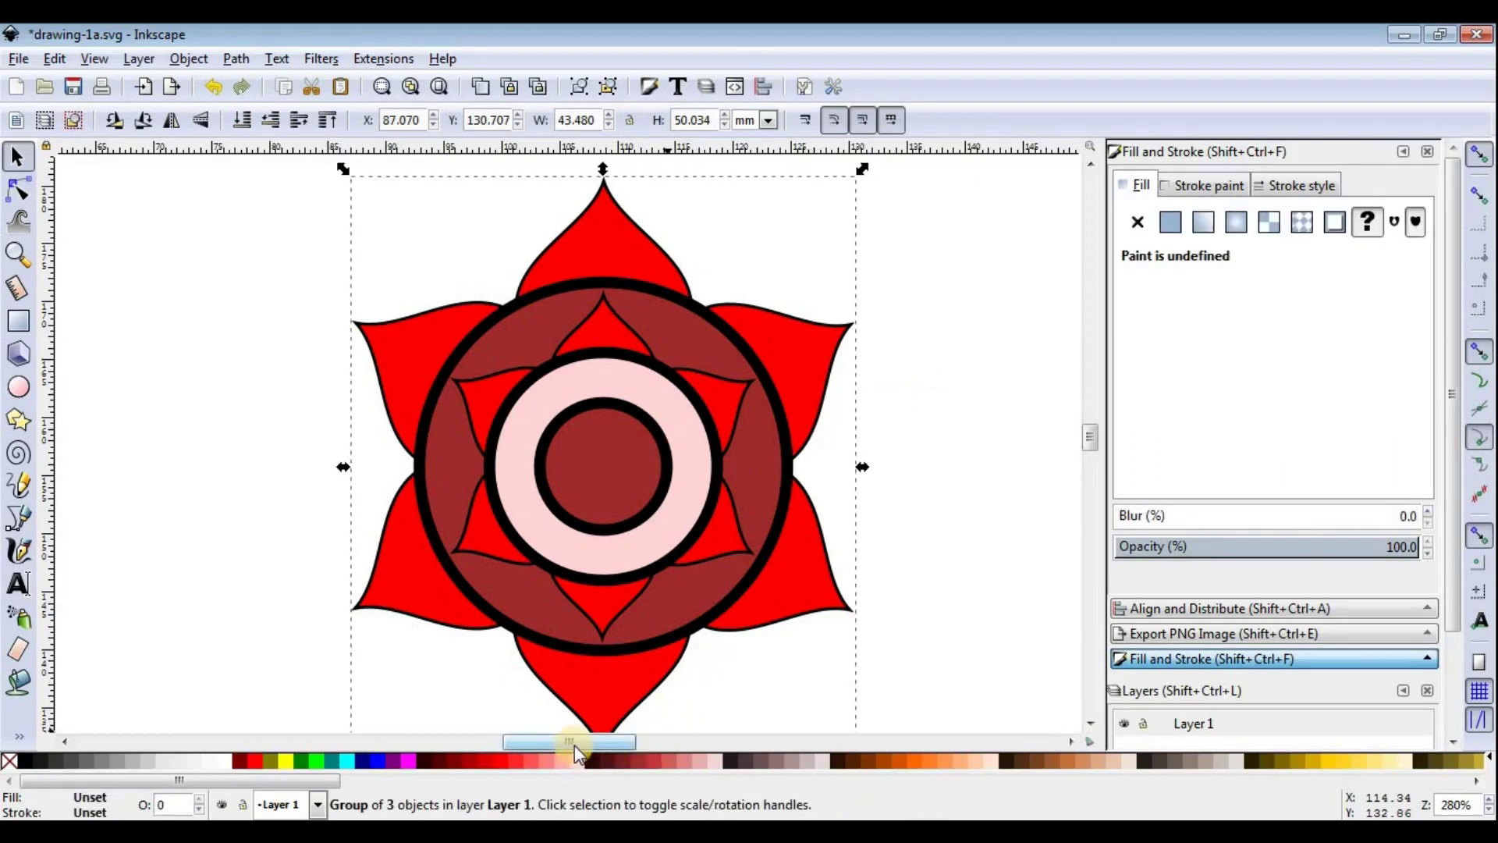
left_click(810, 359)
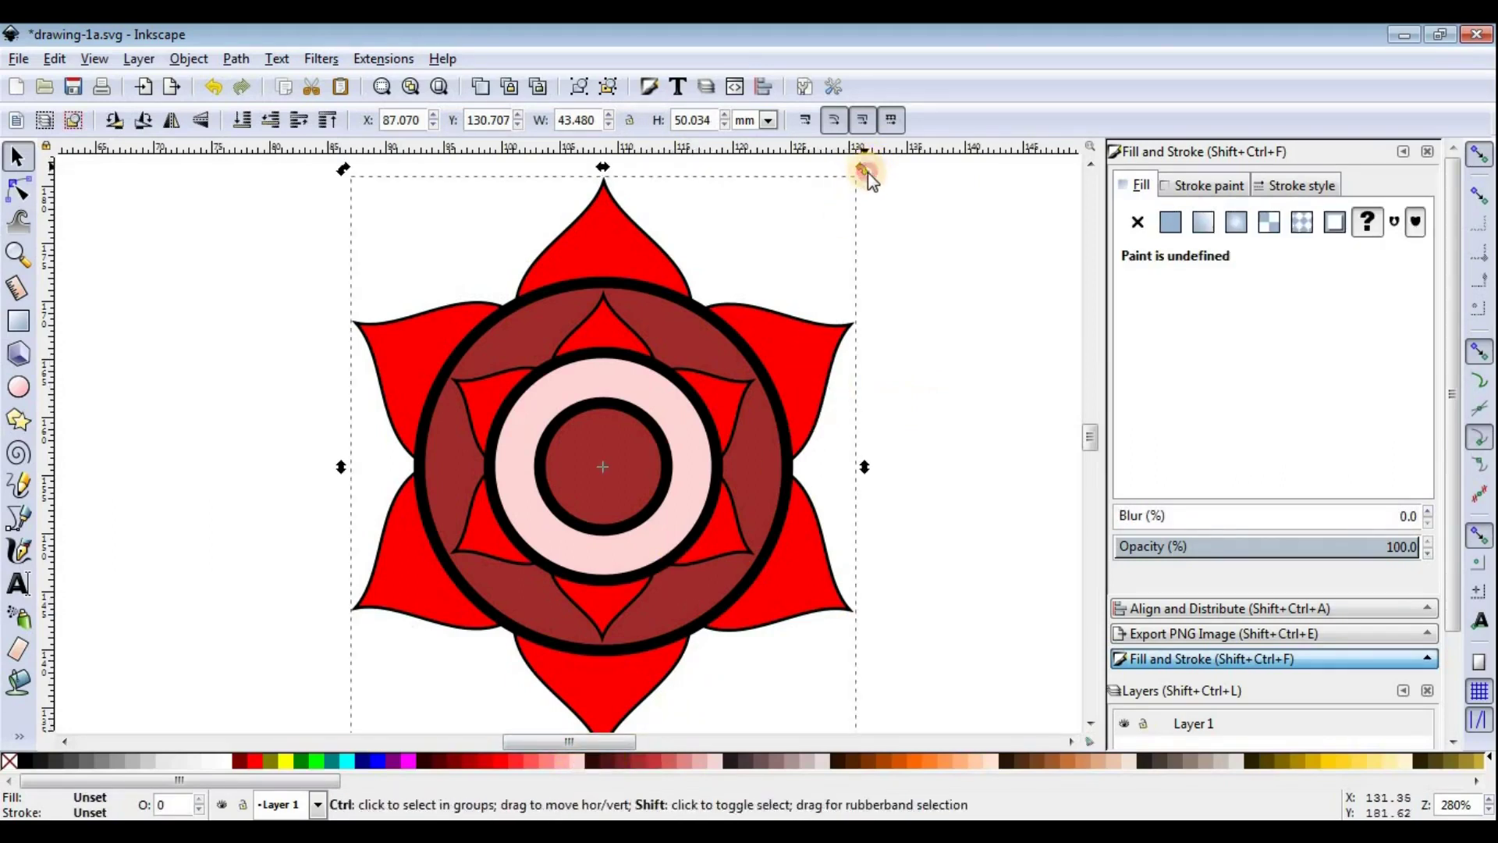
mouse_move(867, 172)
left_mouse_down()
mouse_move(902, 298)
mouse_move(852, 208)
mouse_move(855, 226)
left_mouse_up()
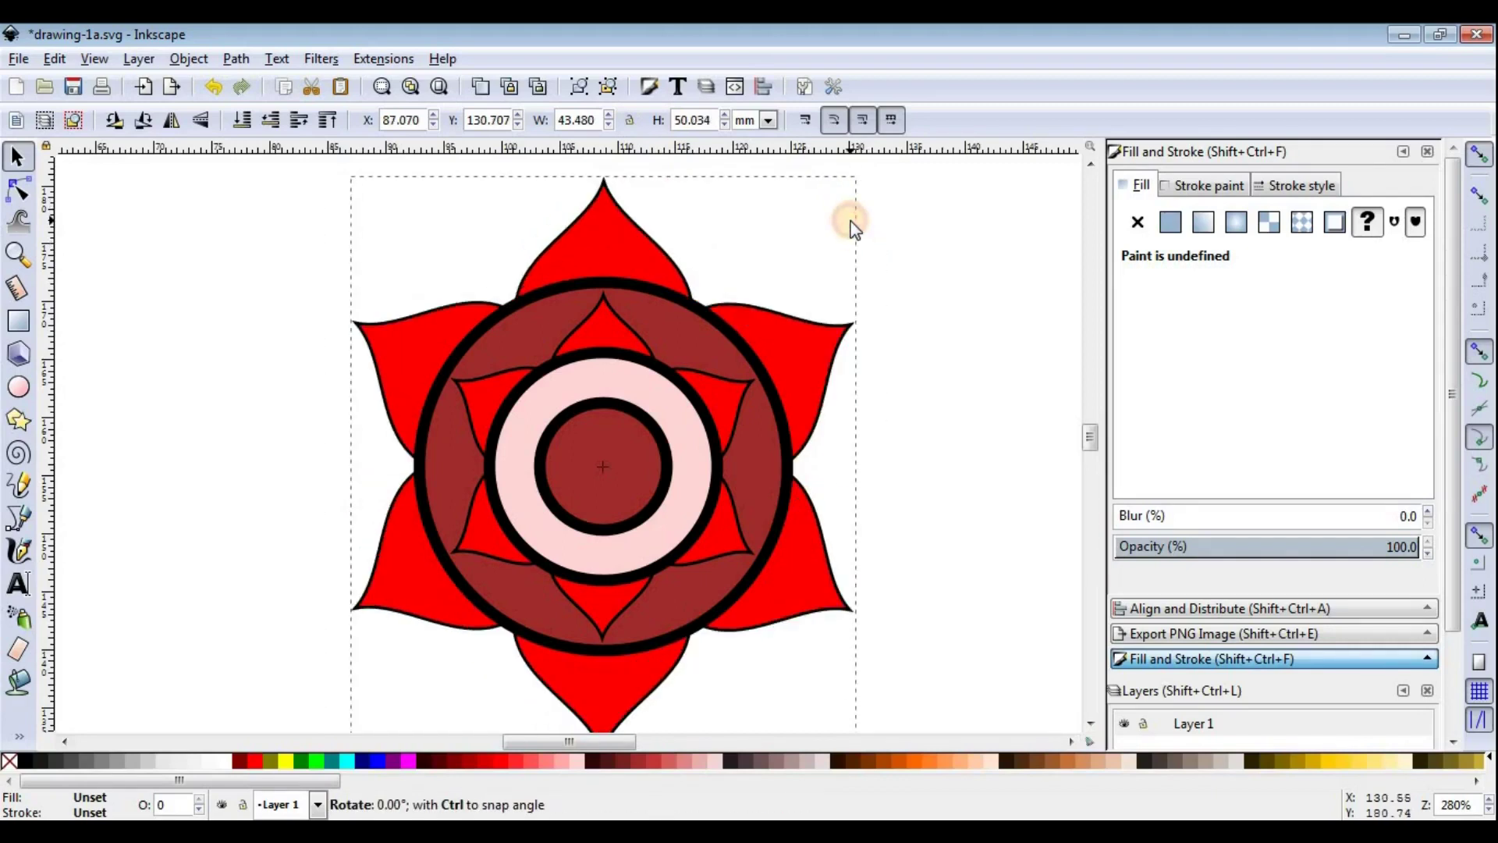
left_click_drag(864, 170, 915, 326)
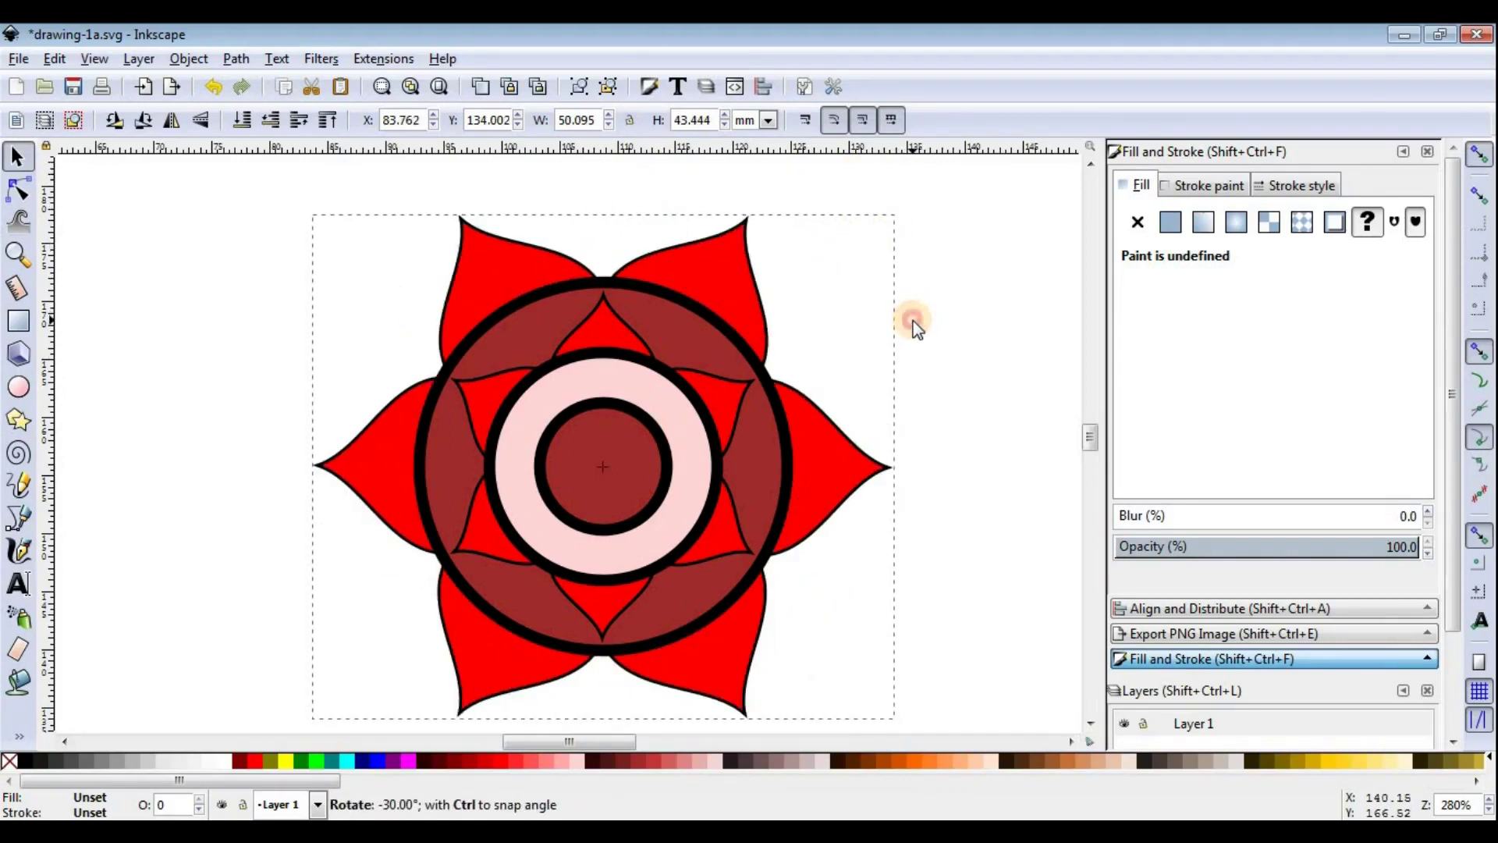
left_click(204, 576)
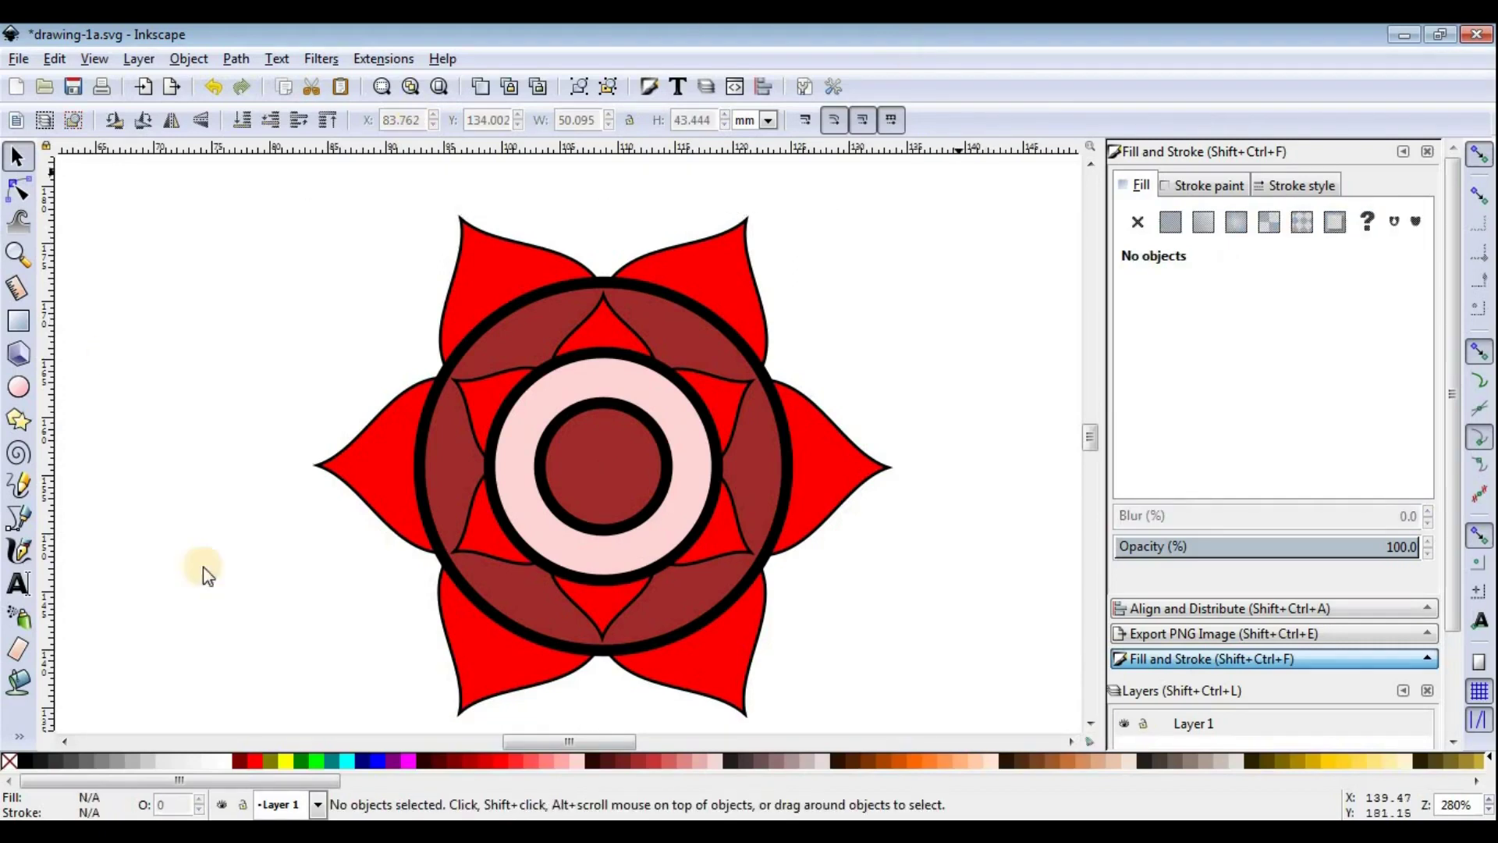
Step: Draw a tall, narrow closed triangle with the Bezier tool rising from the dark red circle's top
scroll(691, 565, "down", 2)
scroll(742, 632, "up", 1)
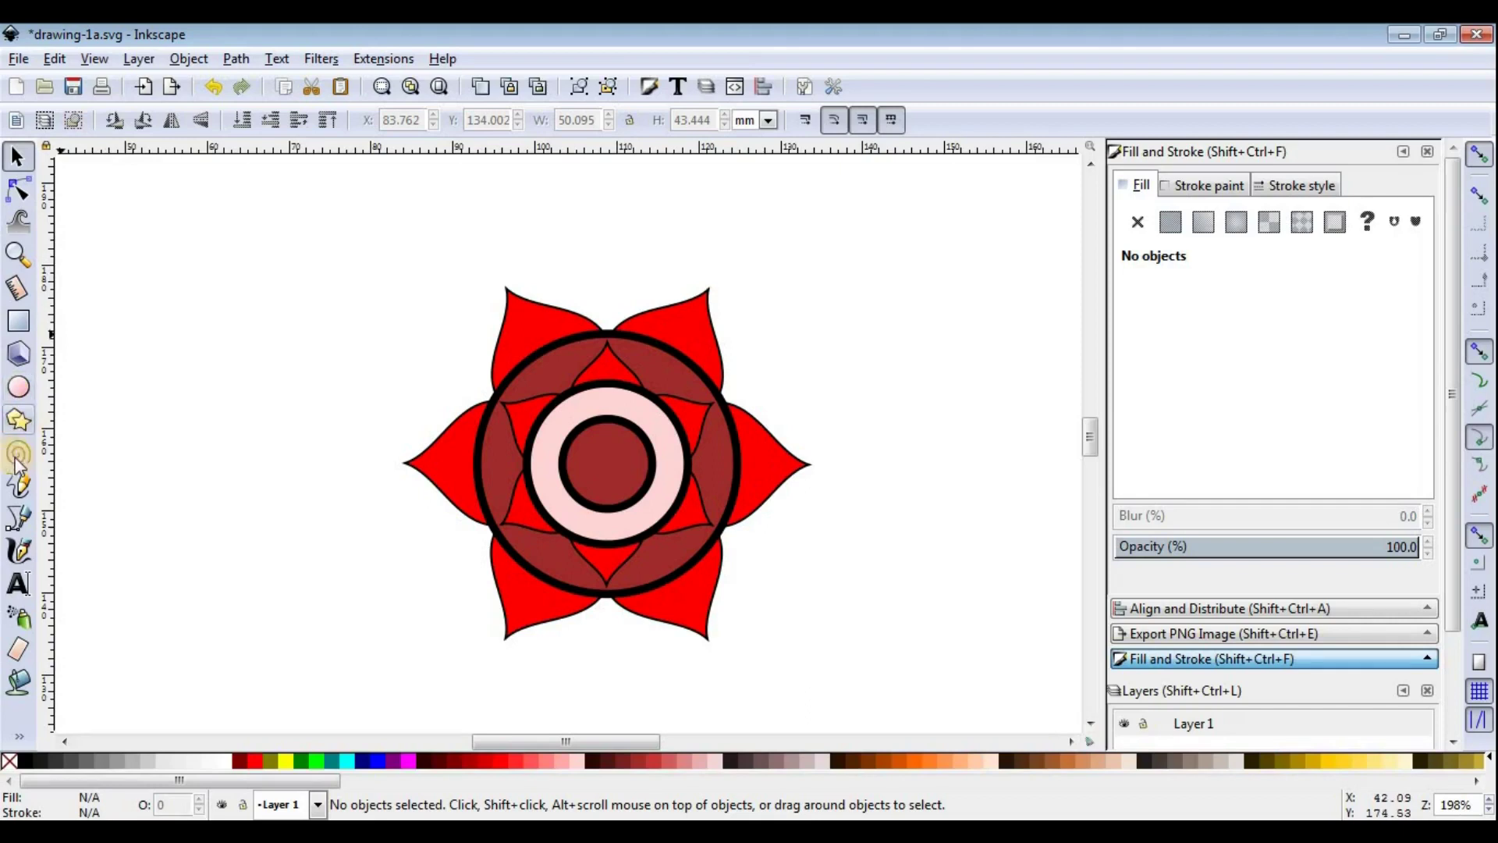
left_click(19, 517)
scroll(560, 339, "up", 2)
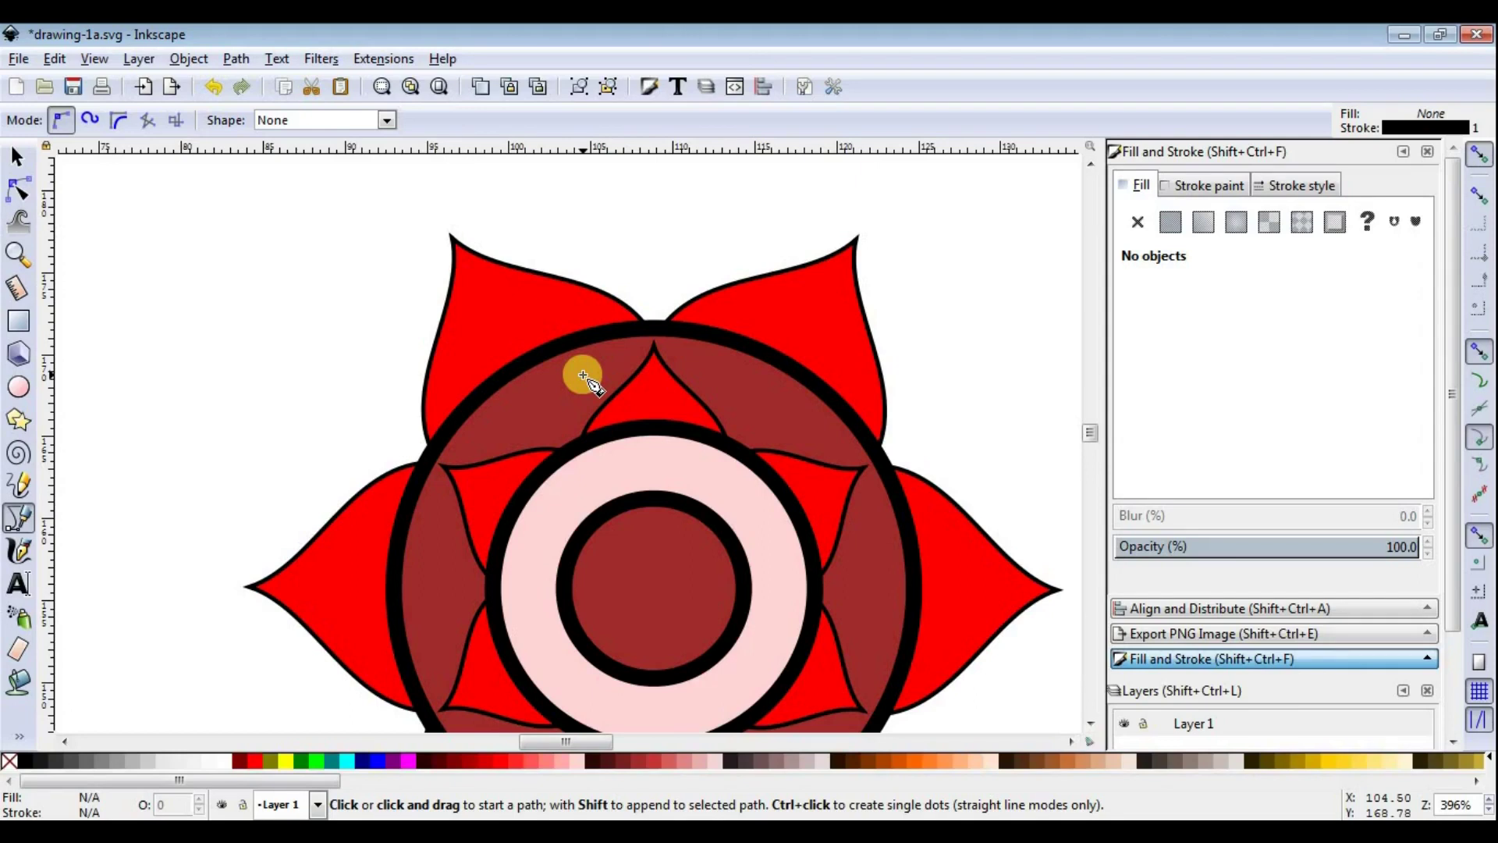
left_click(535, 377)
left_click(638, 369)
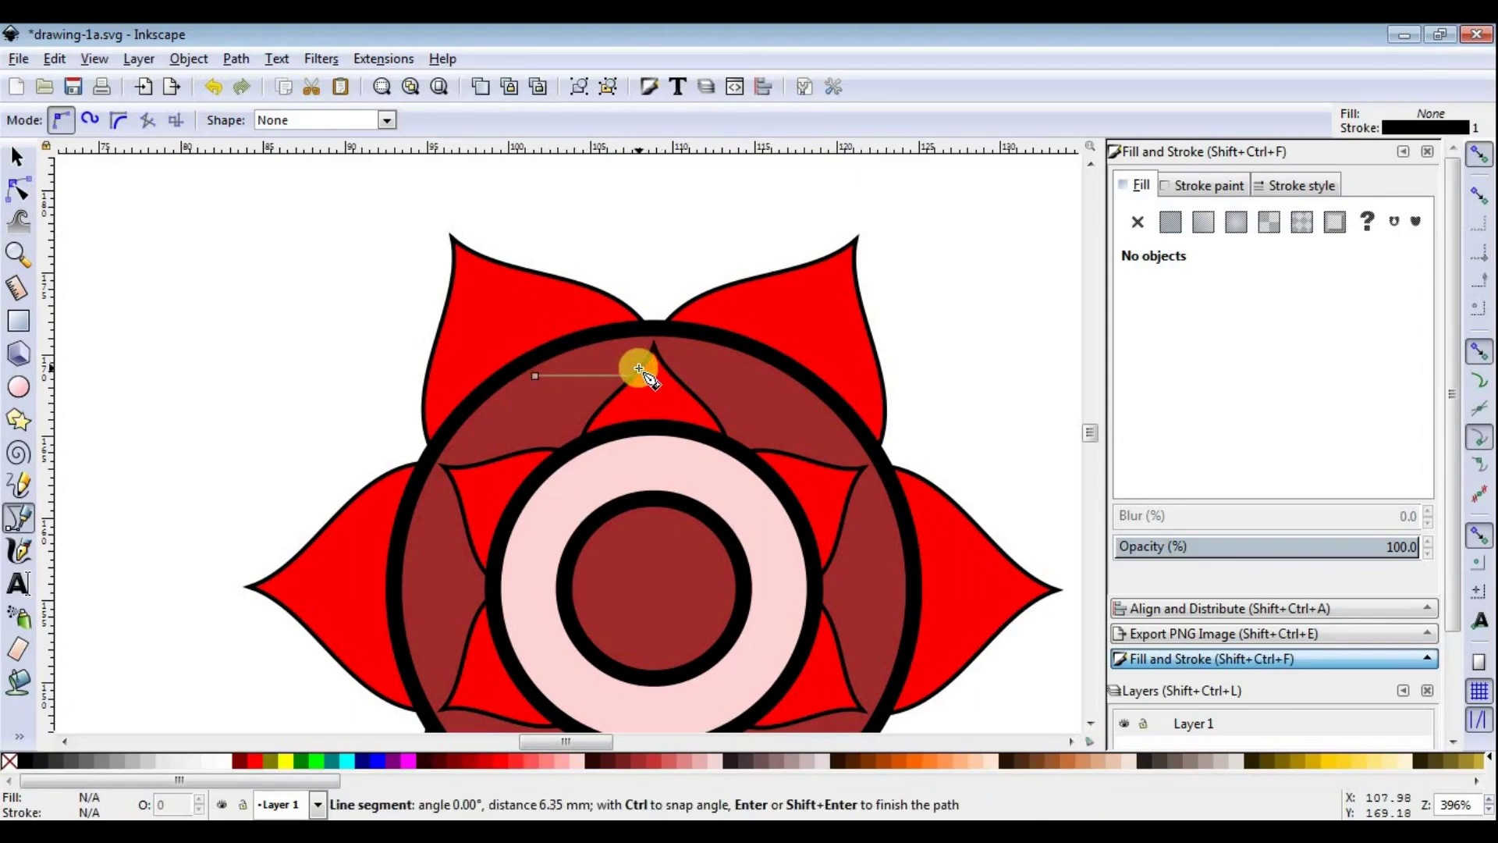
scroll(659, 234, "up", 3)
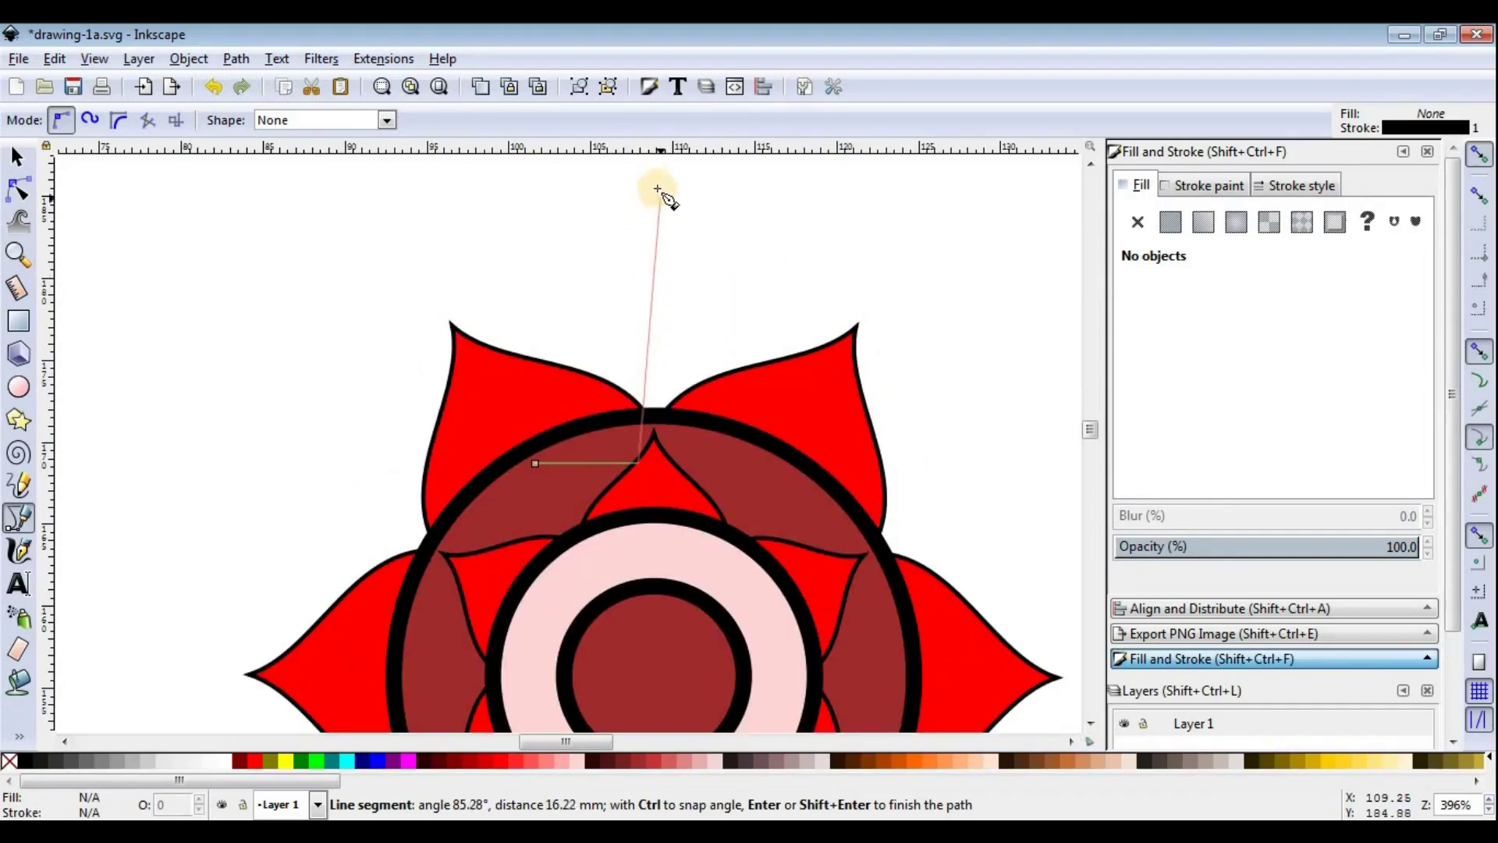
scroll(659, 207, "up", 3)
left_click(657, 216)
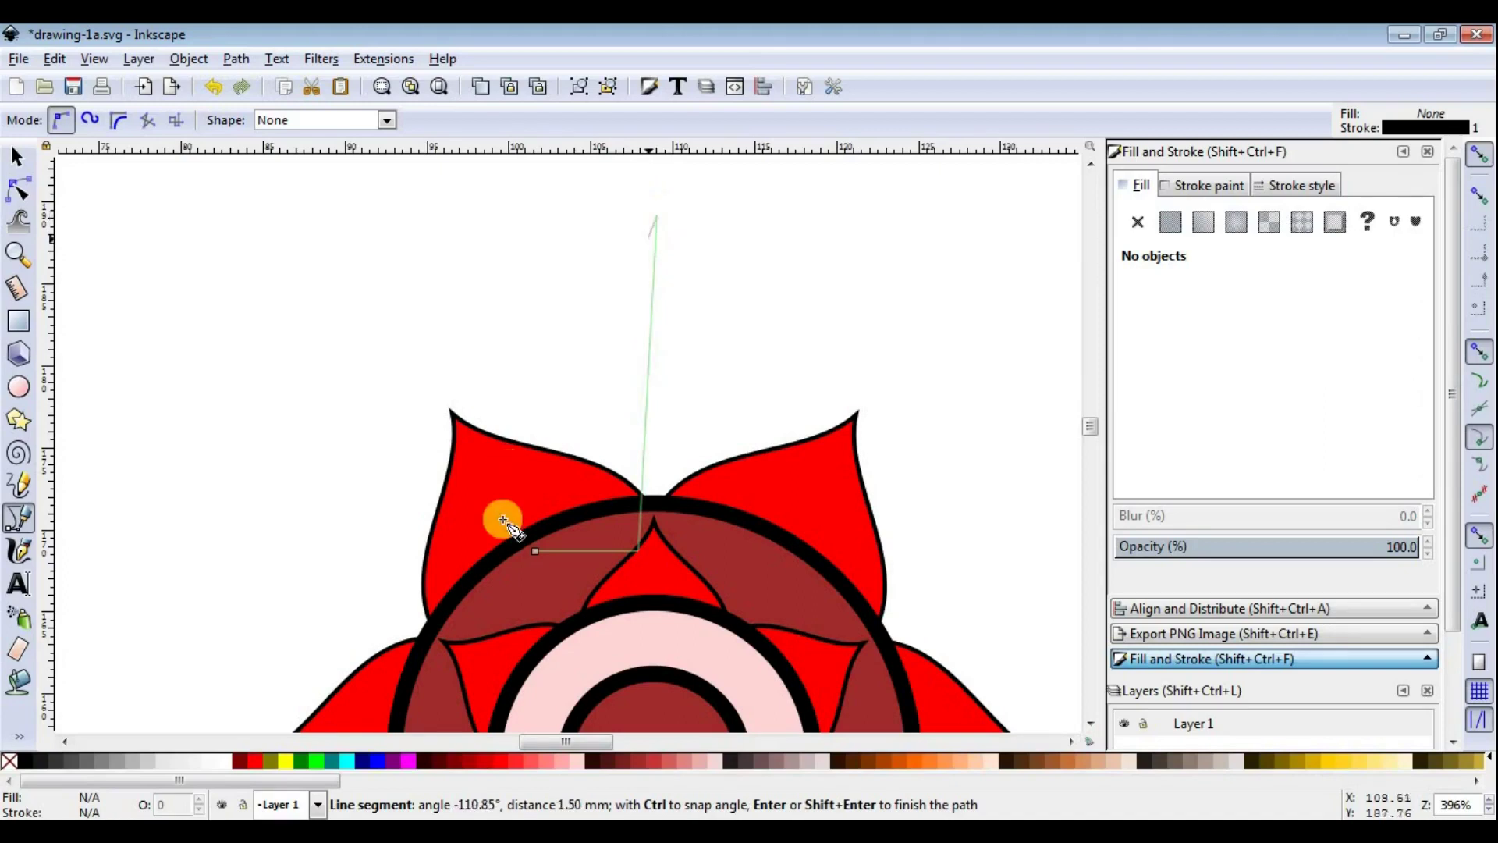
left_click(534, 550)
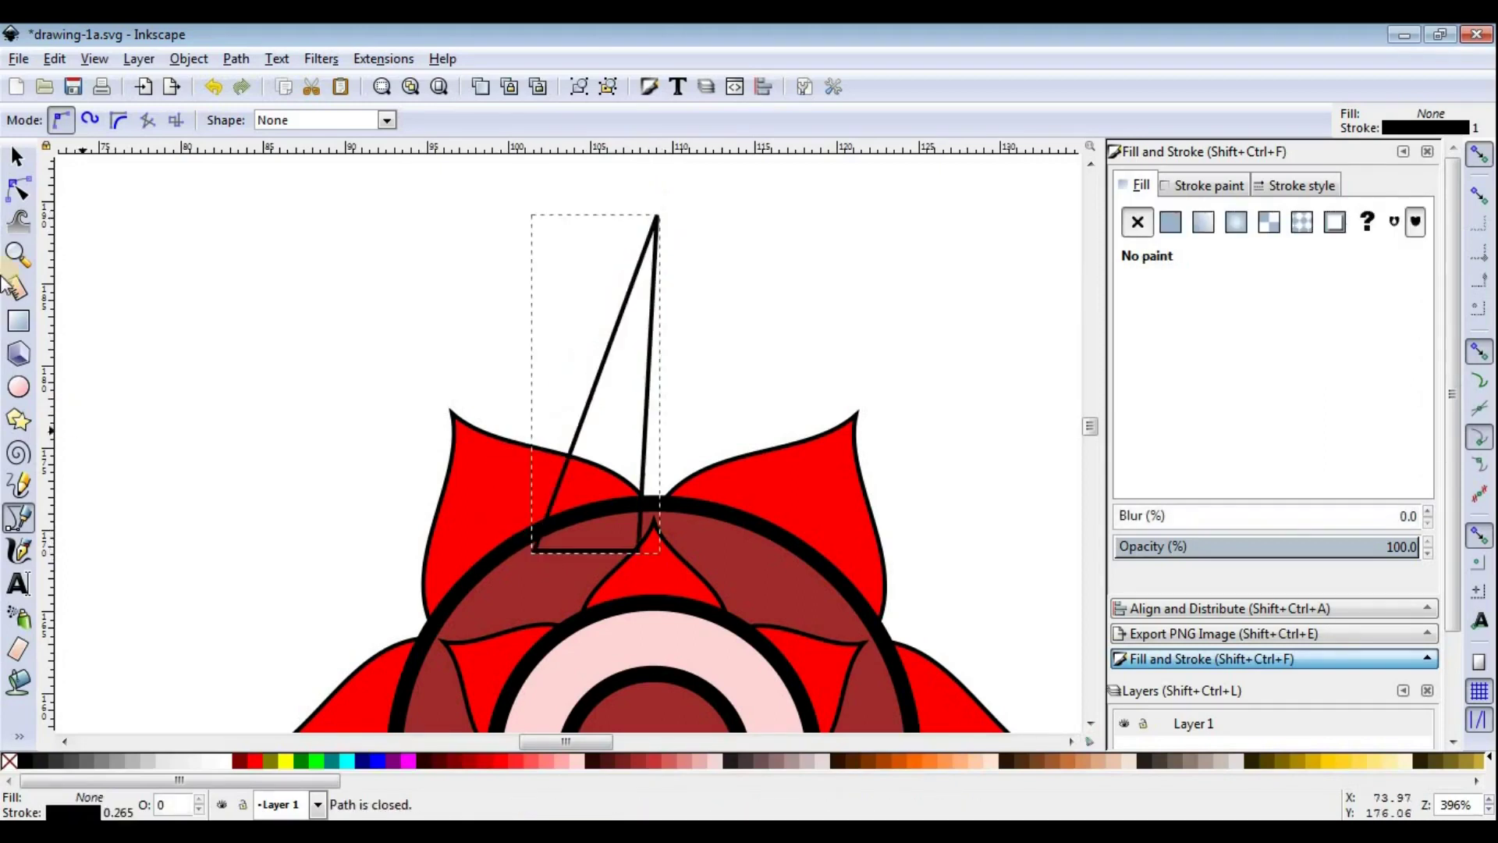
left_click(18, 190)
Step: Curve the triangle's left edge and align a mirrored copy's base node beside it
left_click_drag(602, 367, 575, 383)
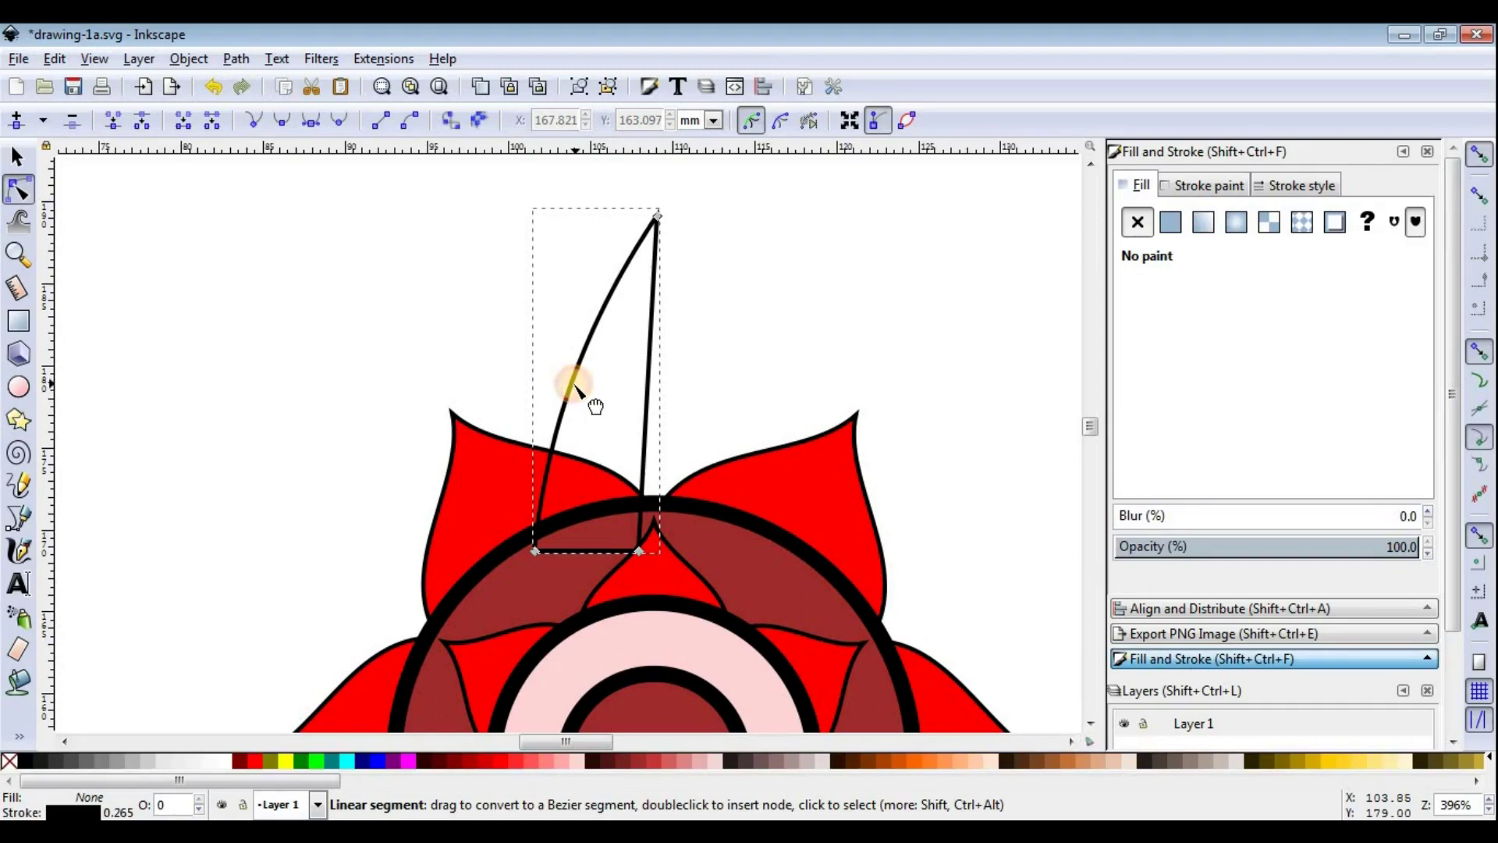
left_click(17, 156)
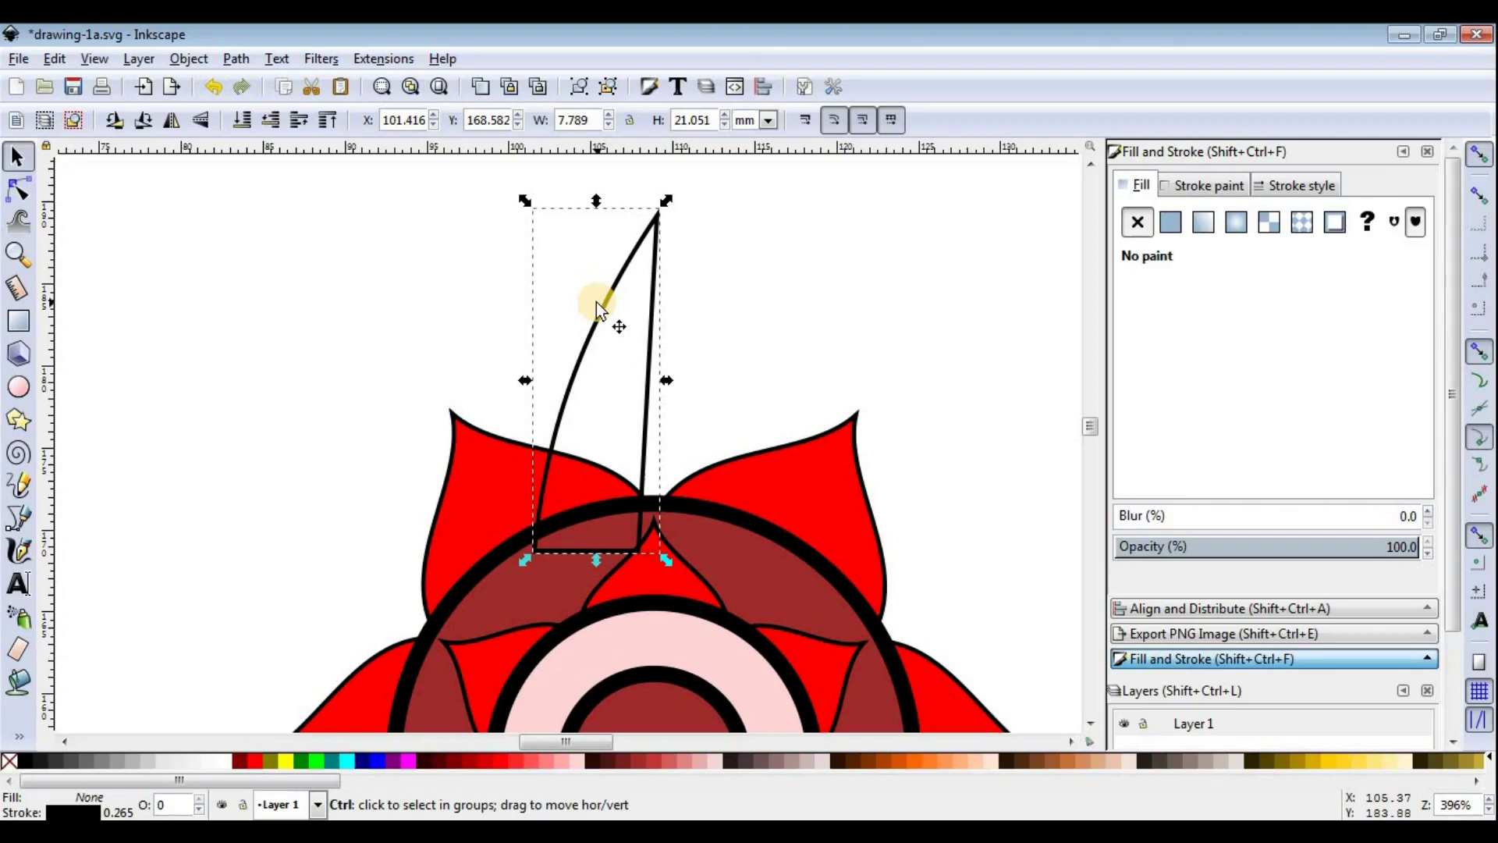
left_click_drag(606, 334, 729, 339)
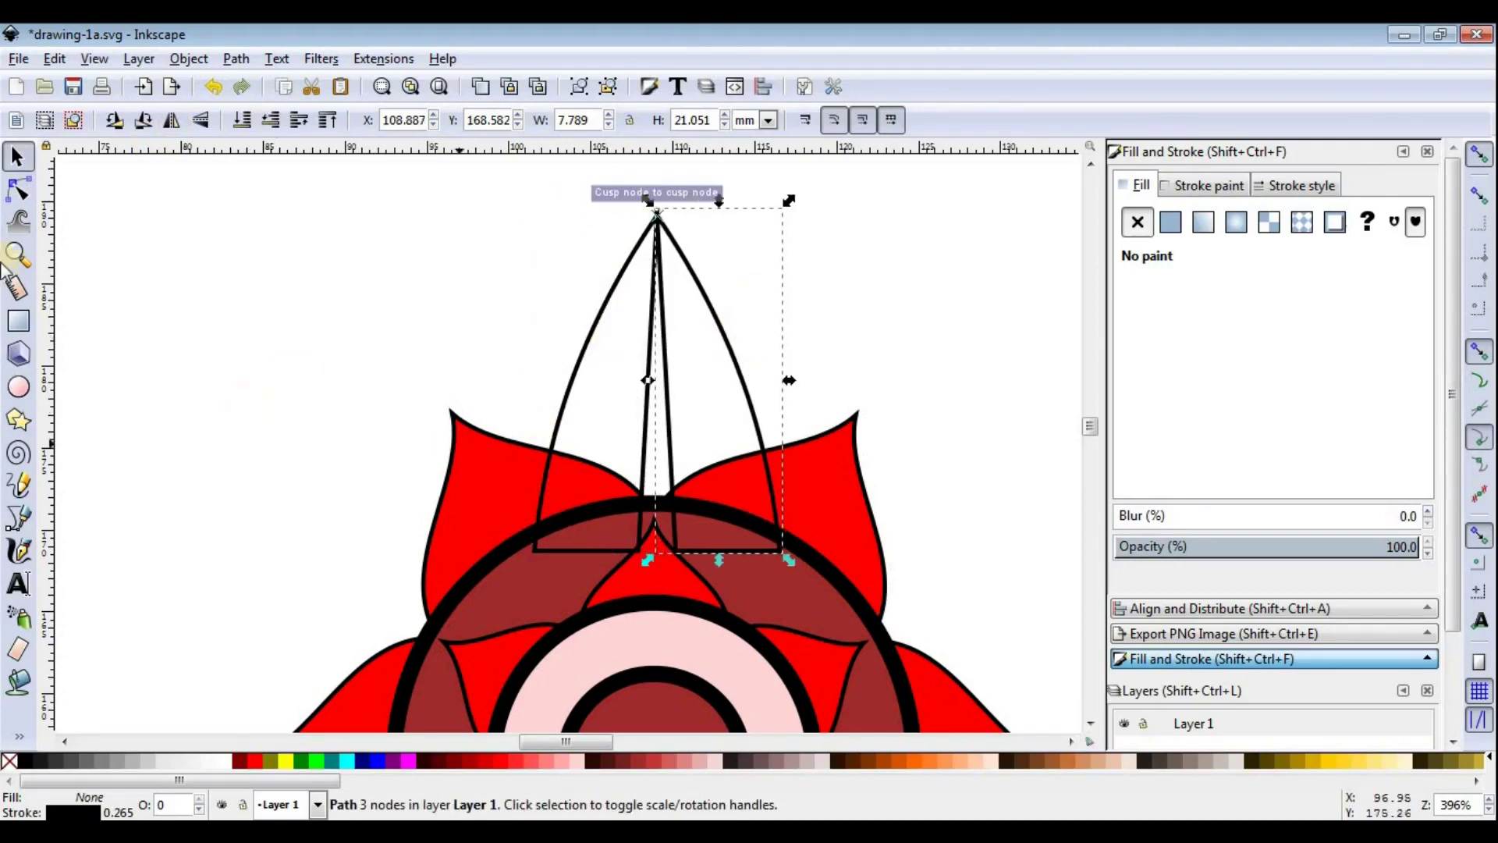
left_click(19, 190)
left_click_drag(669, 552, 606, 552)
left_click(18, 156)
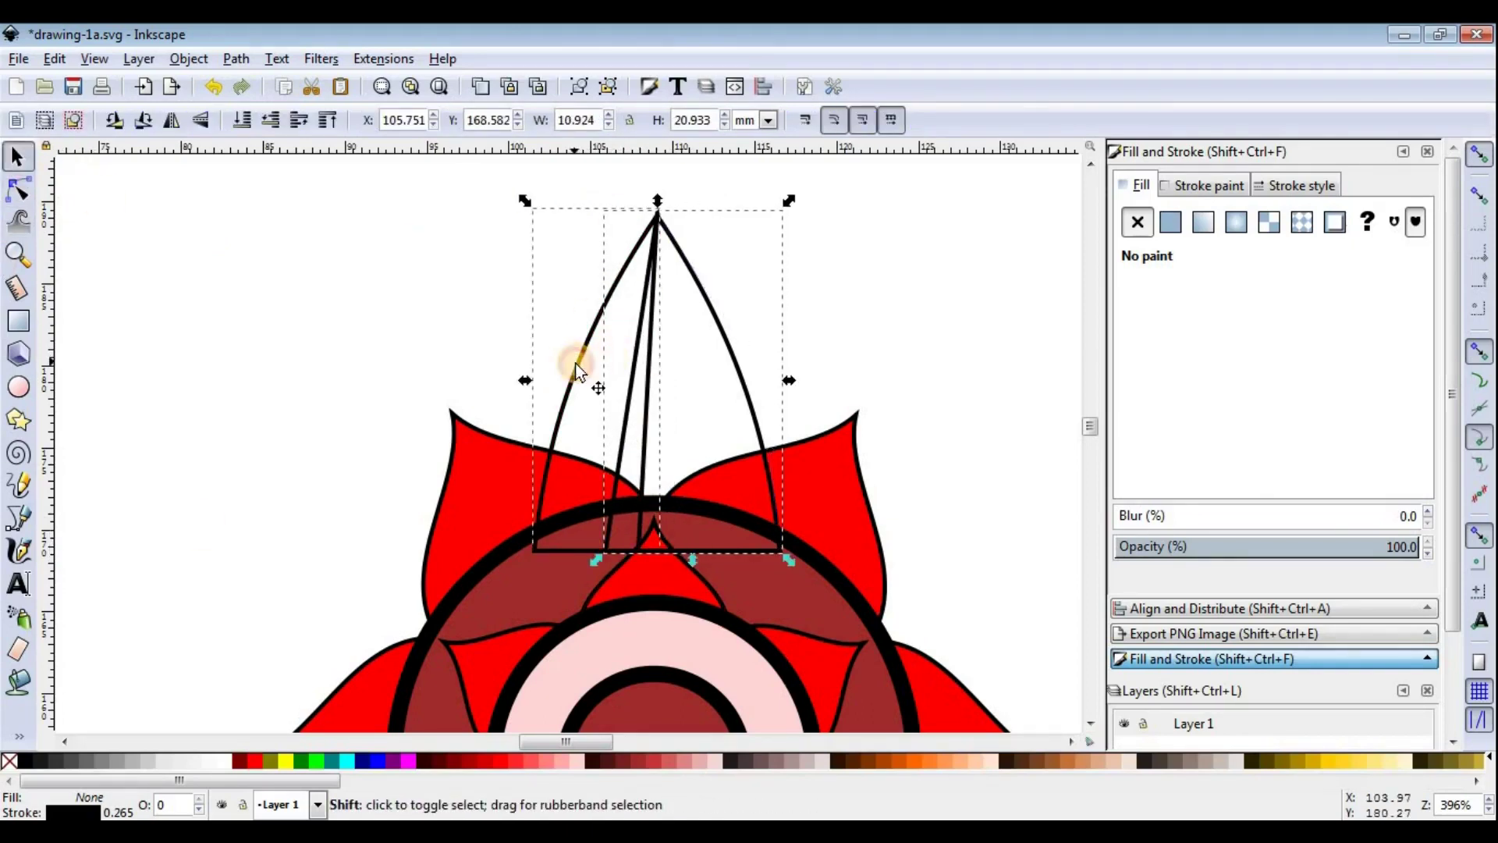
left_click(579, 360, "shift")
Step: Union the two halves into one pointed arch and send it behind the red petals
left_click(185, 59)
mouse_move(236, 58)
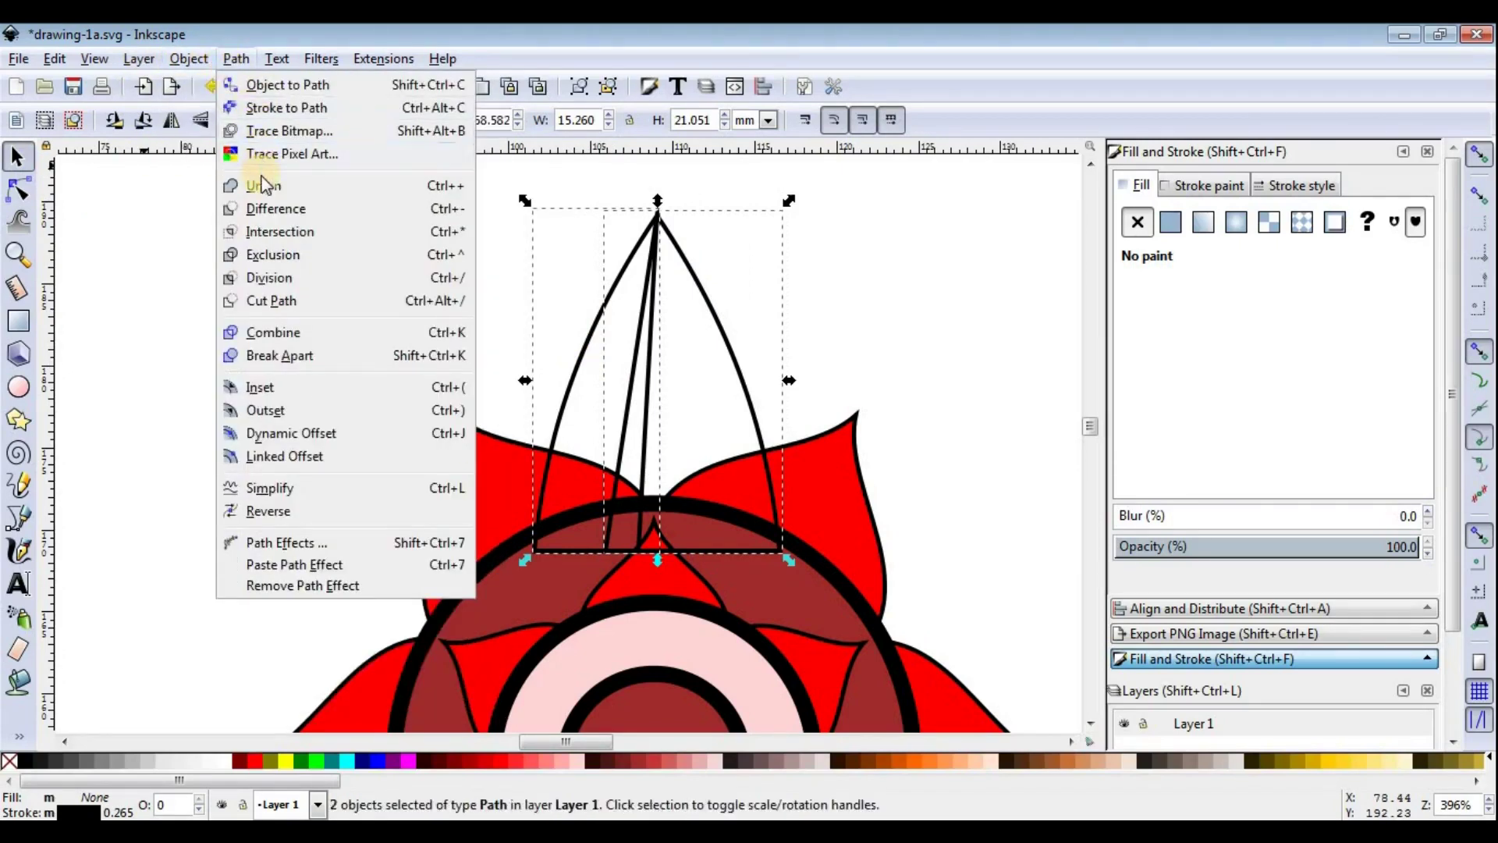
left_click(263, 185)
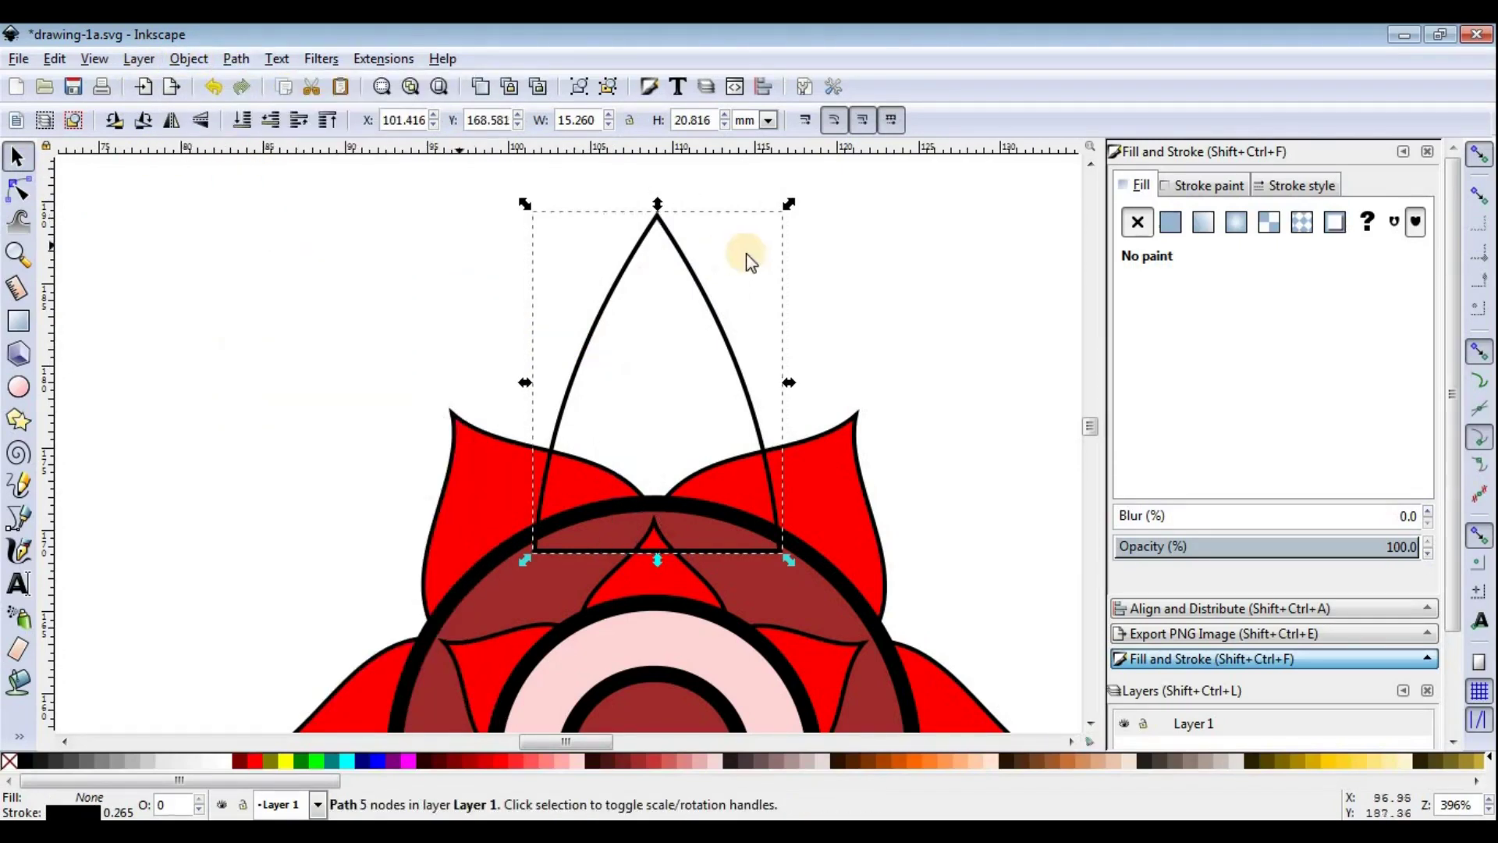
left_click(241, 128)
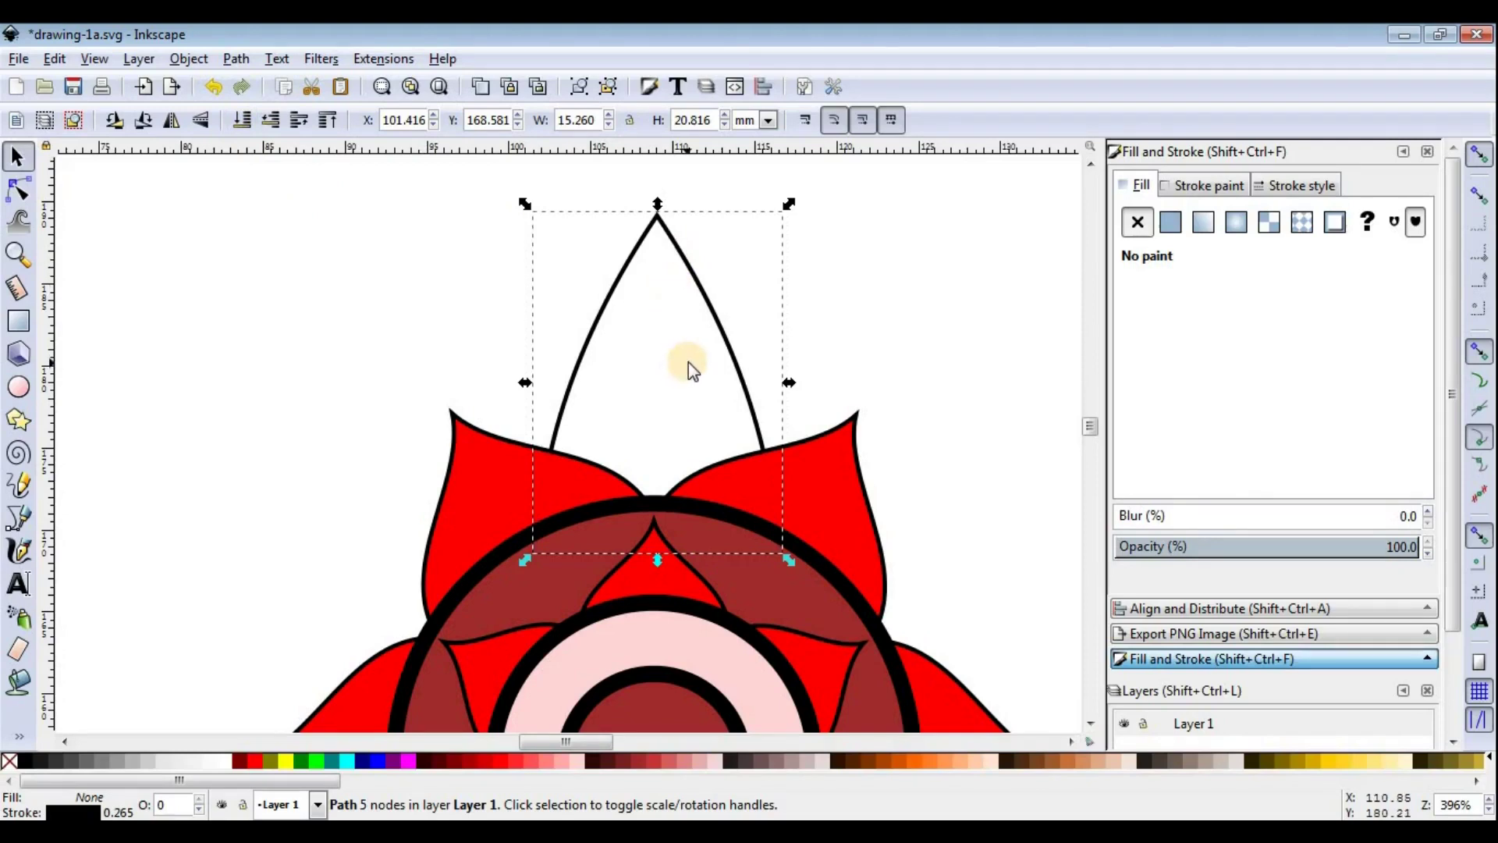
scroll(693, 353, "down", 2)
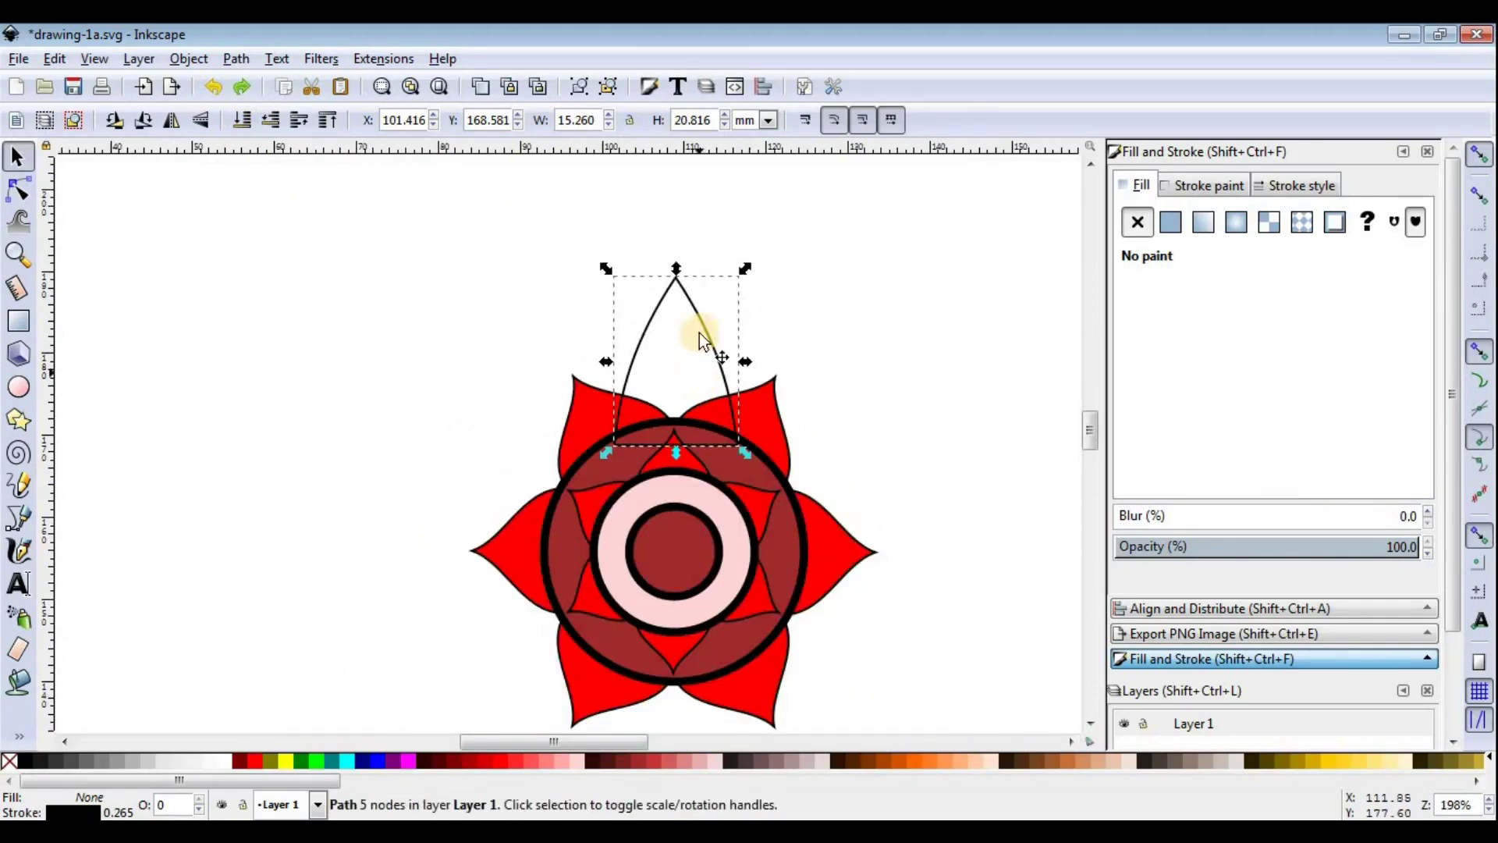
Step: Place a flipped, downward-pointing arch below the flower centre, opposite the top arch
scroll(700, 332, "down", 3)
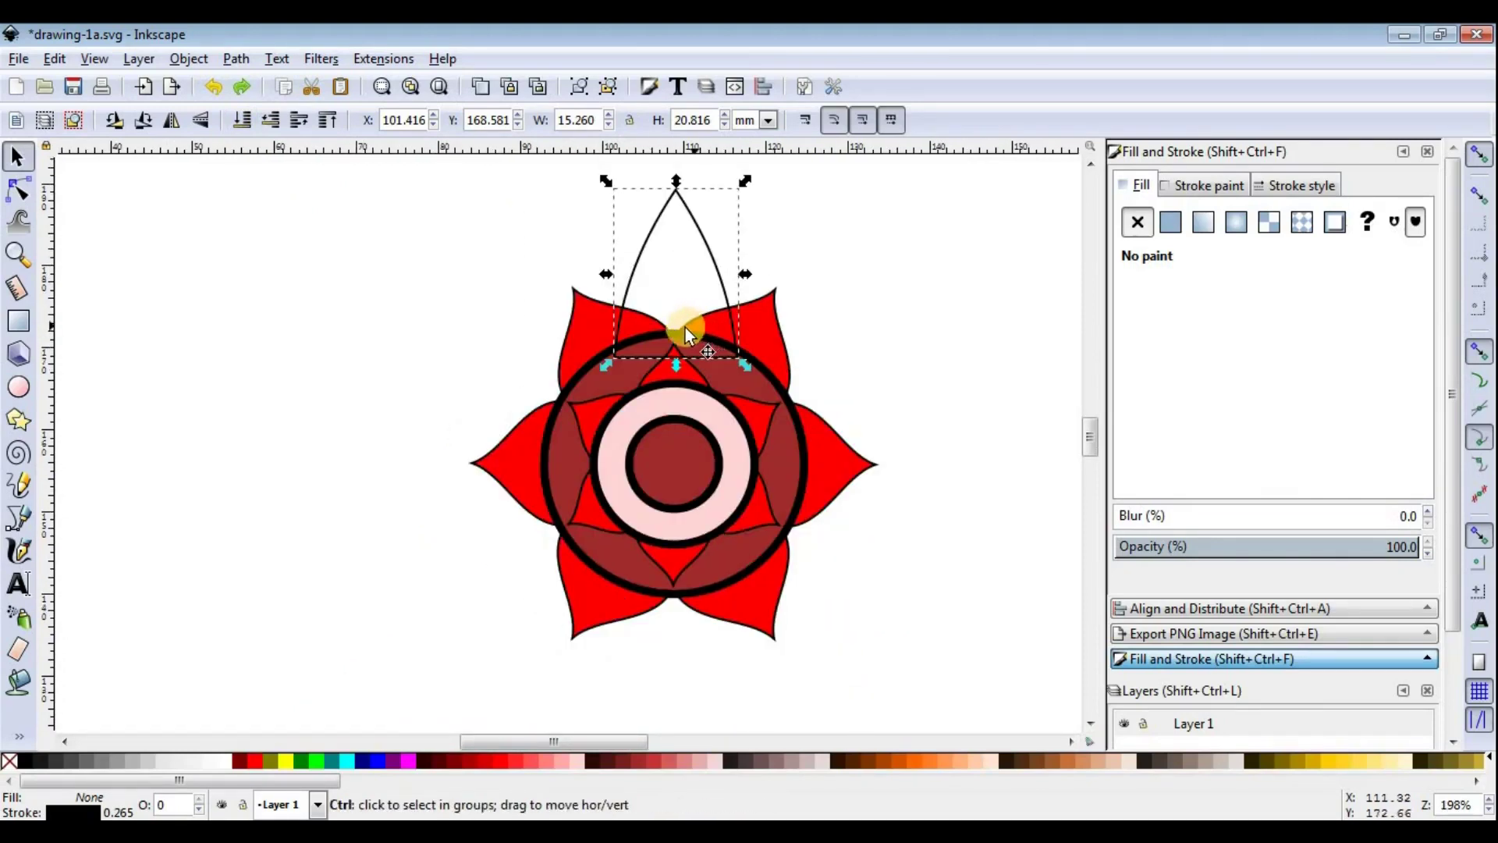
left_click_drag(686, 336, 664, 630)
left_click(208, 127)
mouse_move(700, 508)
left_mouse_down()
mouse_move(691, 579)
mouse_move(752, 582)
left_mouse_up()
key("Escape")
scroll(735, 573, "up", 3)
scroll(735, 574, "down", 1)
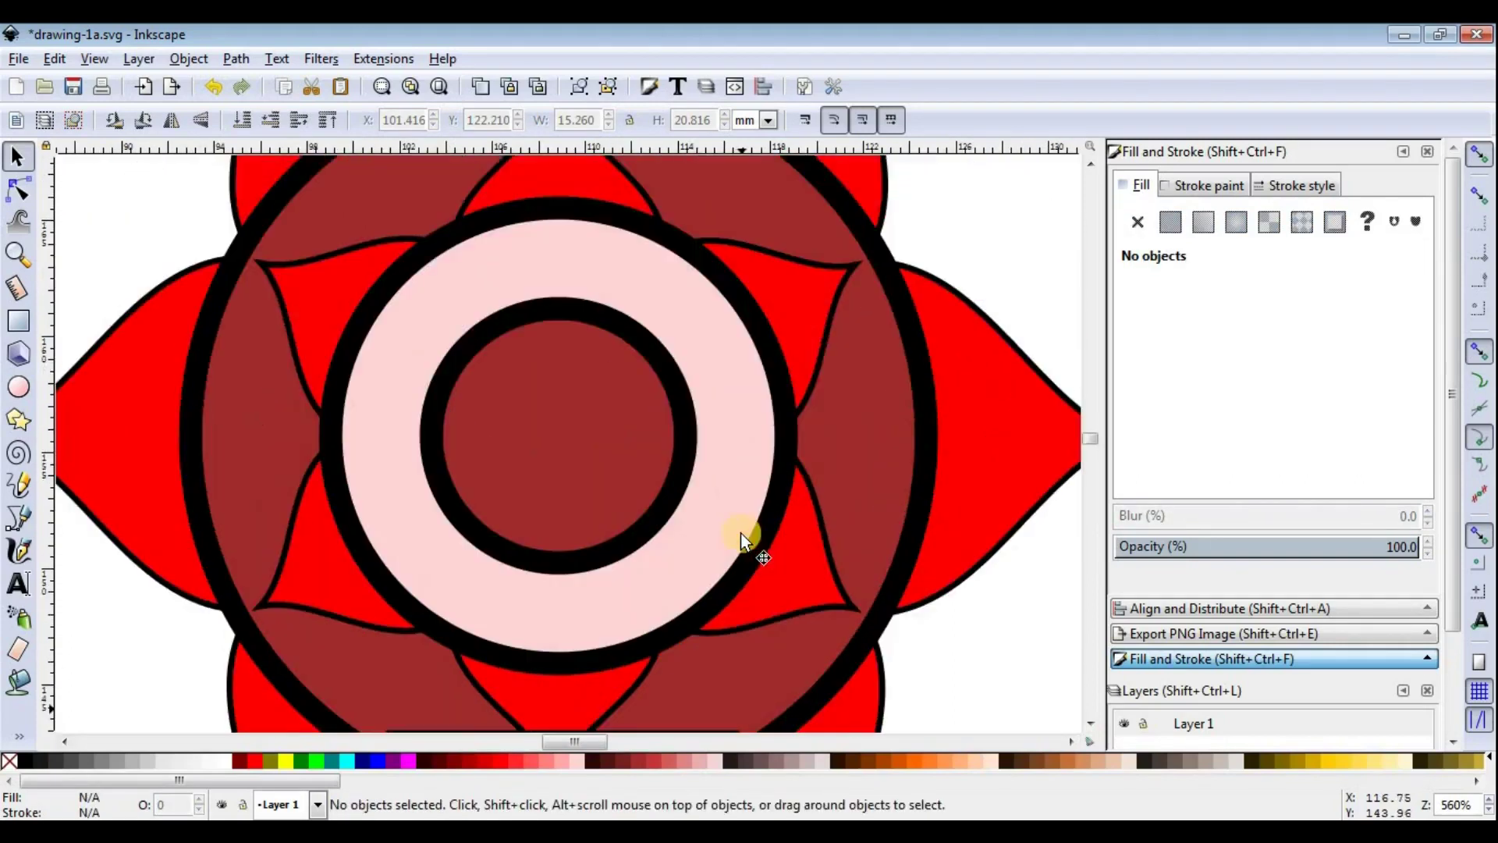
scroll(741, 532, "up", 2)
scroll(741, 533, "down", 3)
scroll(742, 532, "down", 1)
scroll(746, 535, "down", 1)
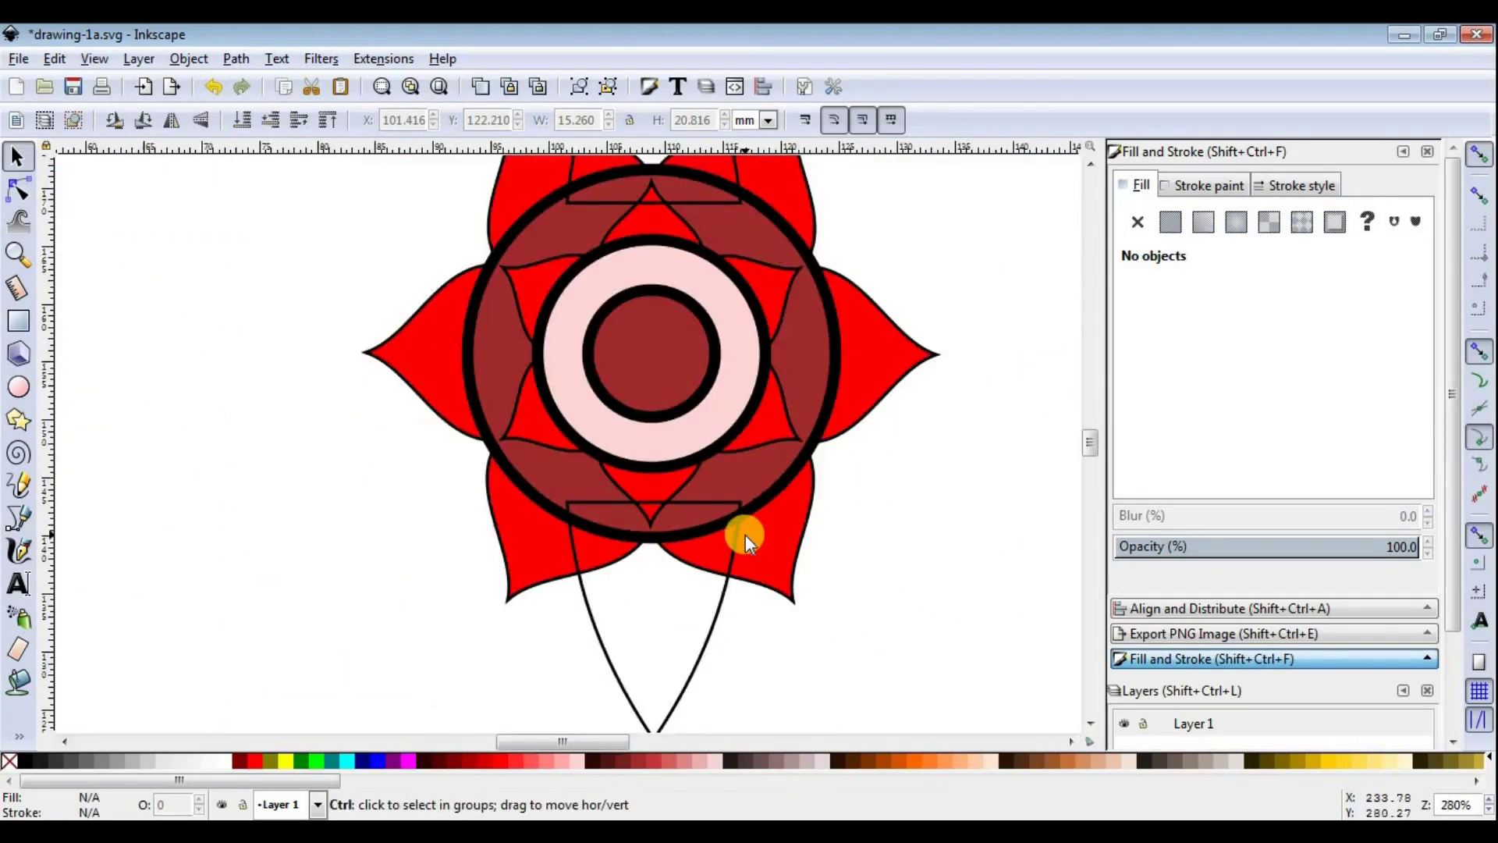
scroll(746, 535, "down", 1)
Step: Group the top and bottom arches and rotate the pair around the centre into six petals
left_click(715, 287)
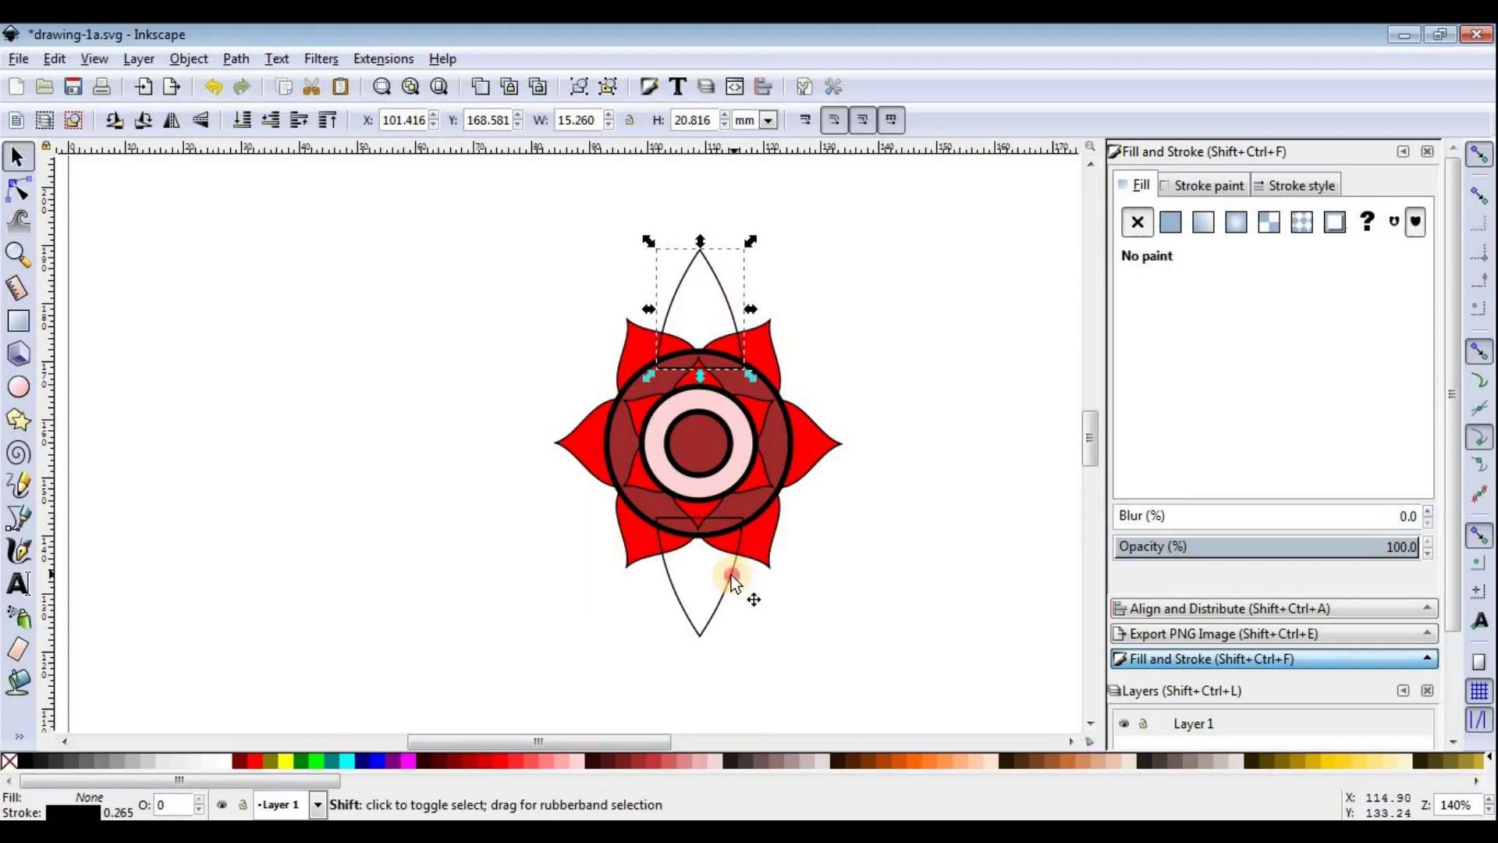
left_click(729, 577, "shift")
right_click(731, 577)
left_click(779, 564)
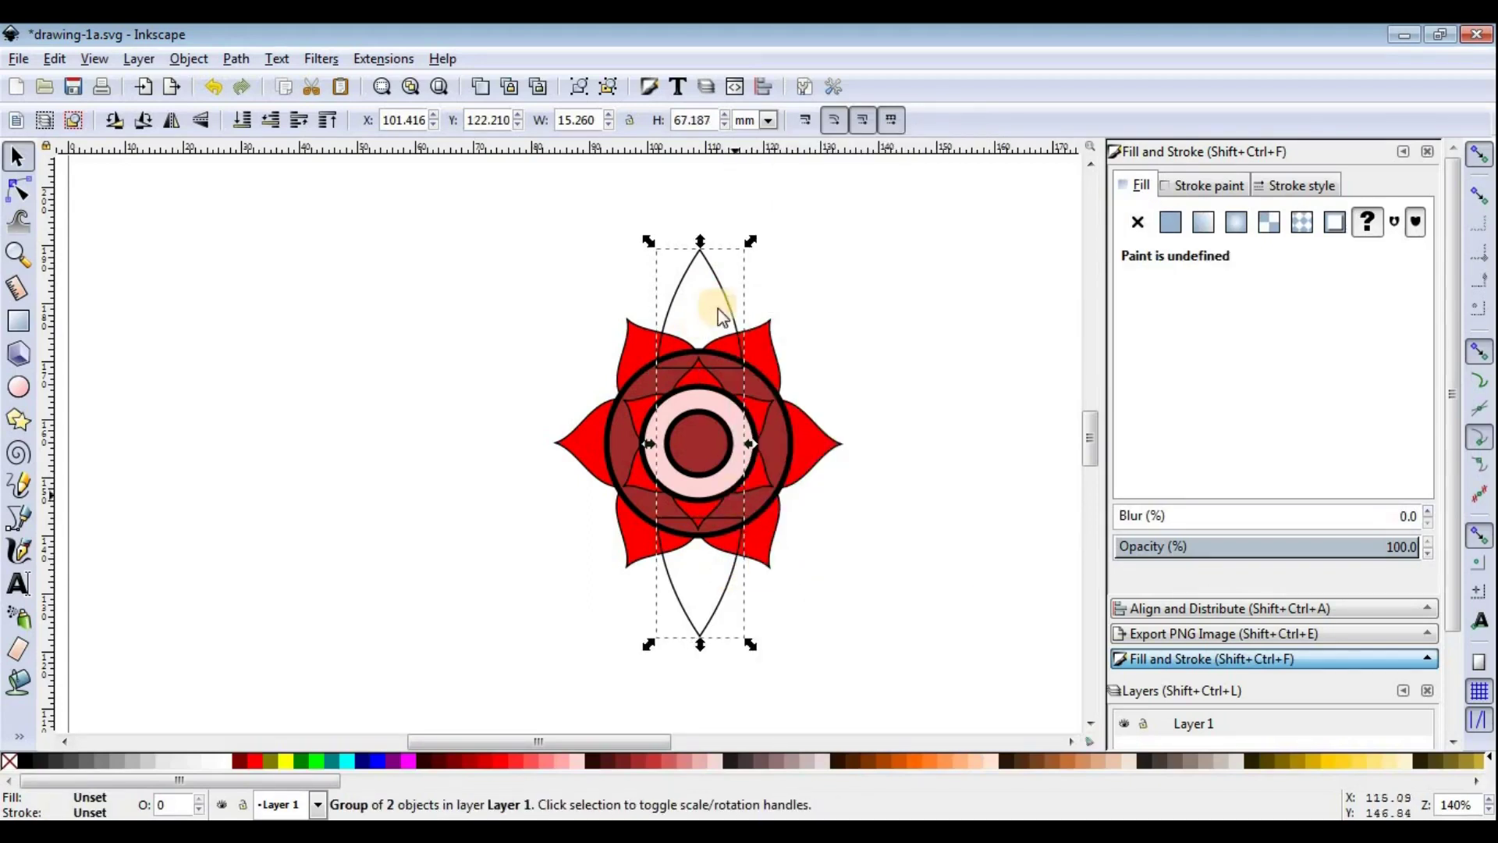
left_click(727, 301)
mouse_move(752, 244)
left_mouse_down()
mouse_move(839, 388)
mouse_move(831, 597)
left_mouse_up()
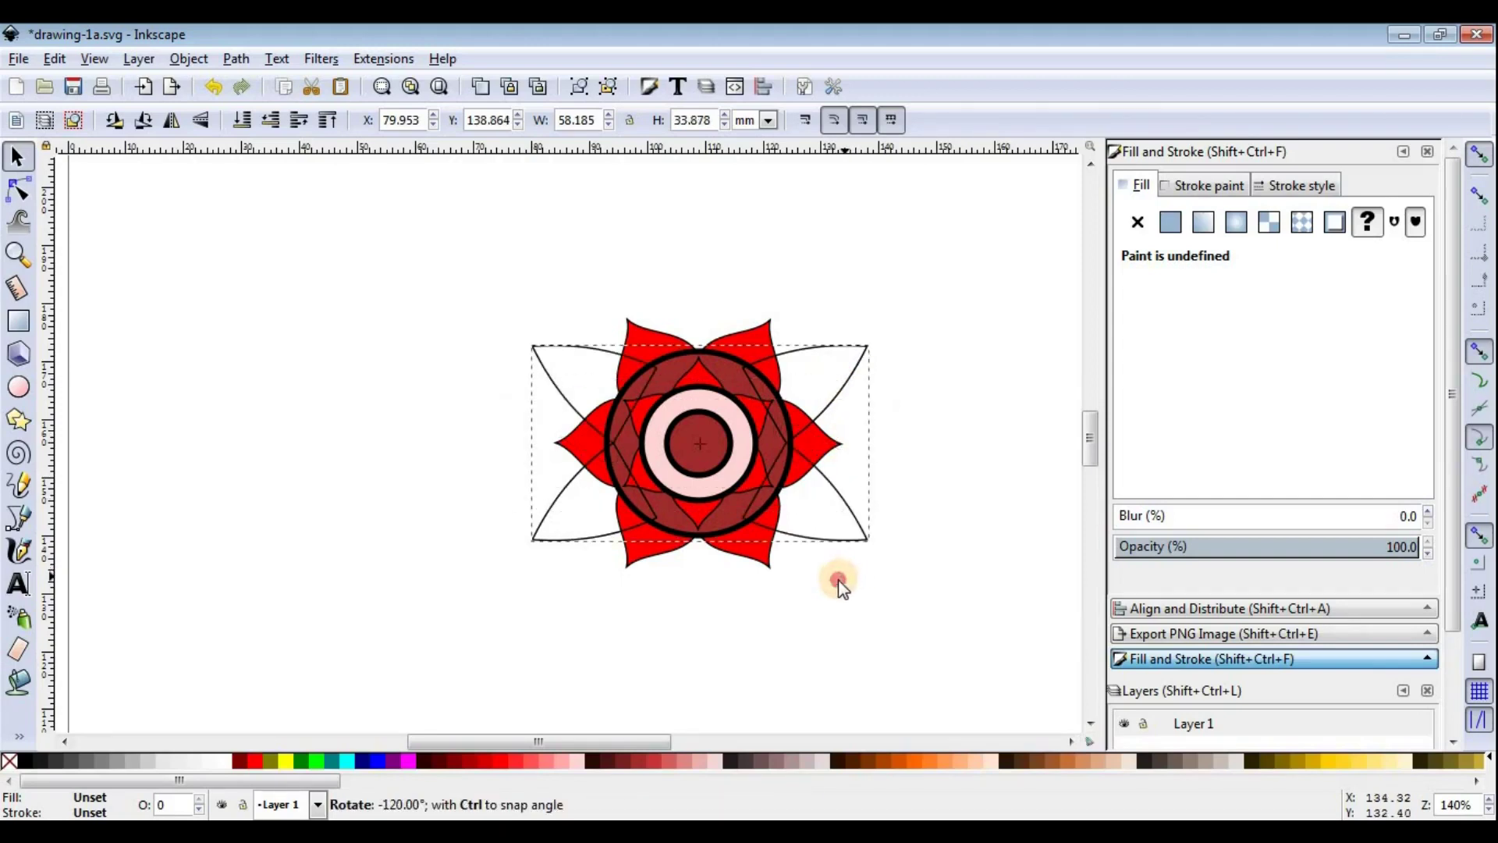
left_click_drag(827, 591, 655, 676)
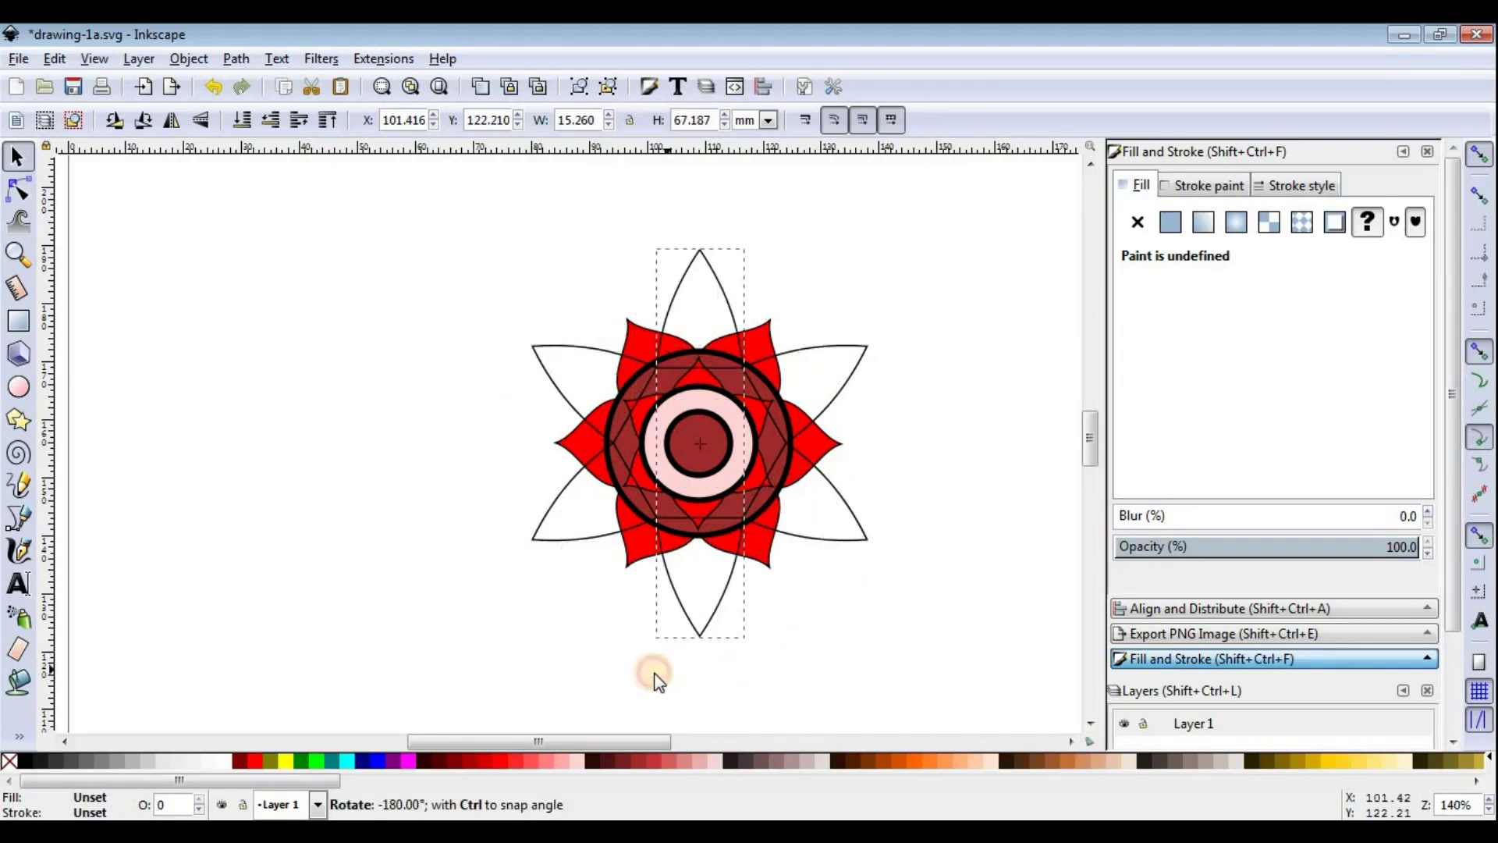
left_click(846, 349, "shift")
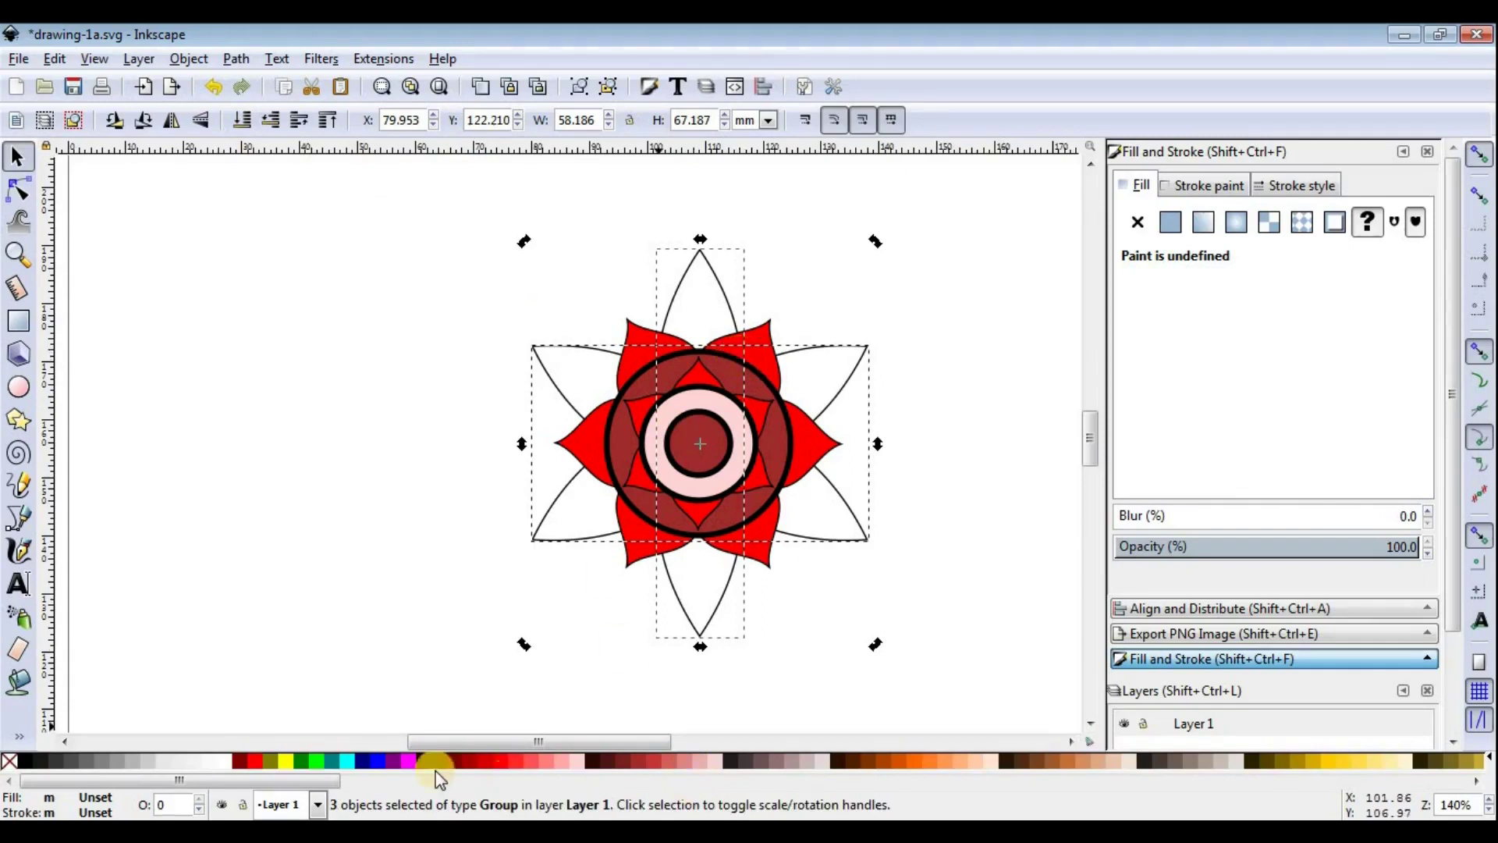
Step: Fill all six arch petals dark teal
left_click(332, 761)
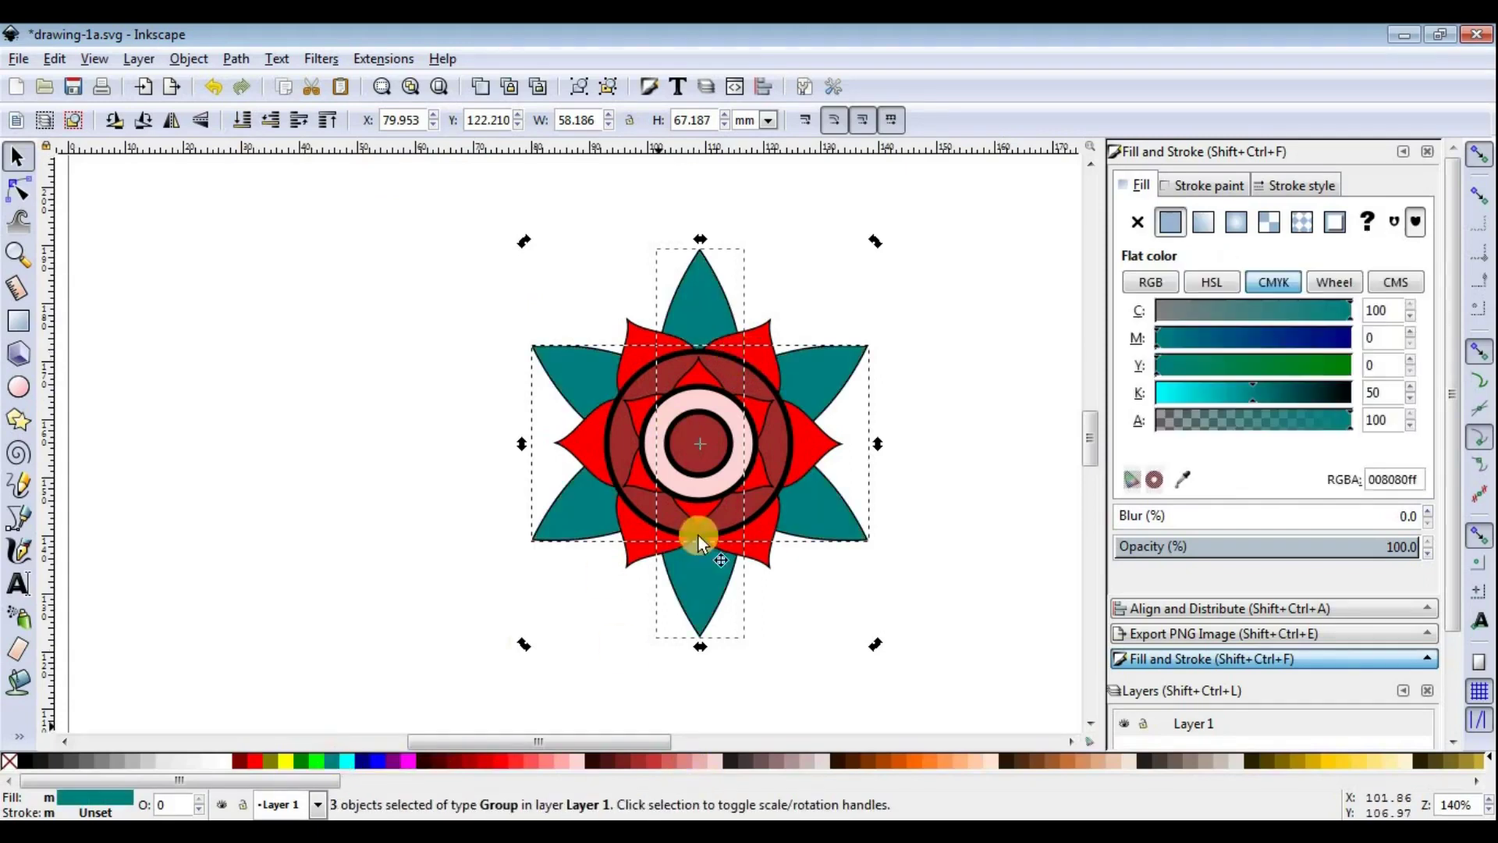
left_click(906, 485)
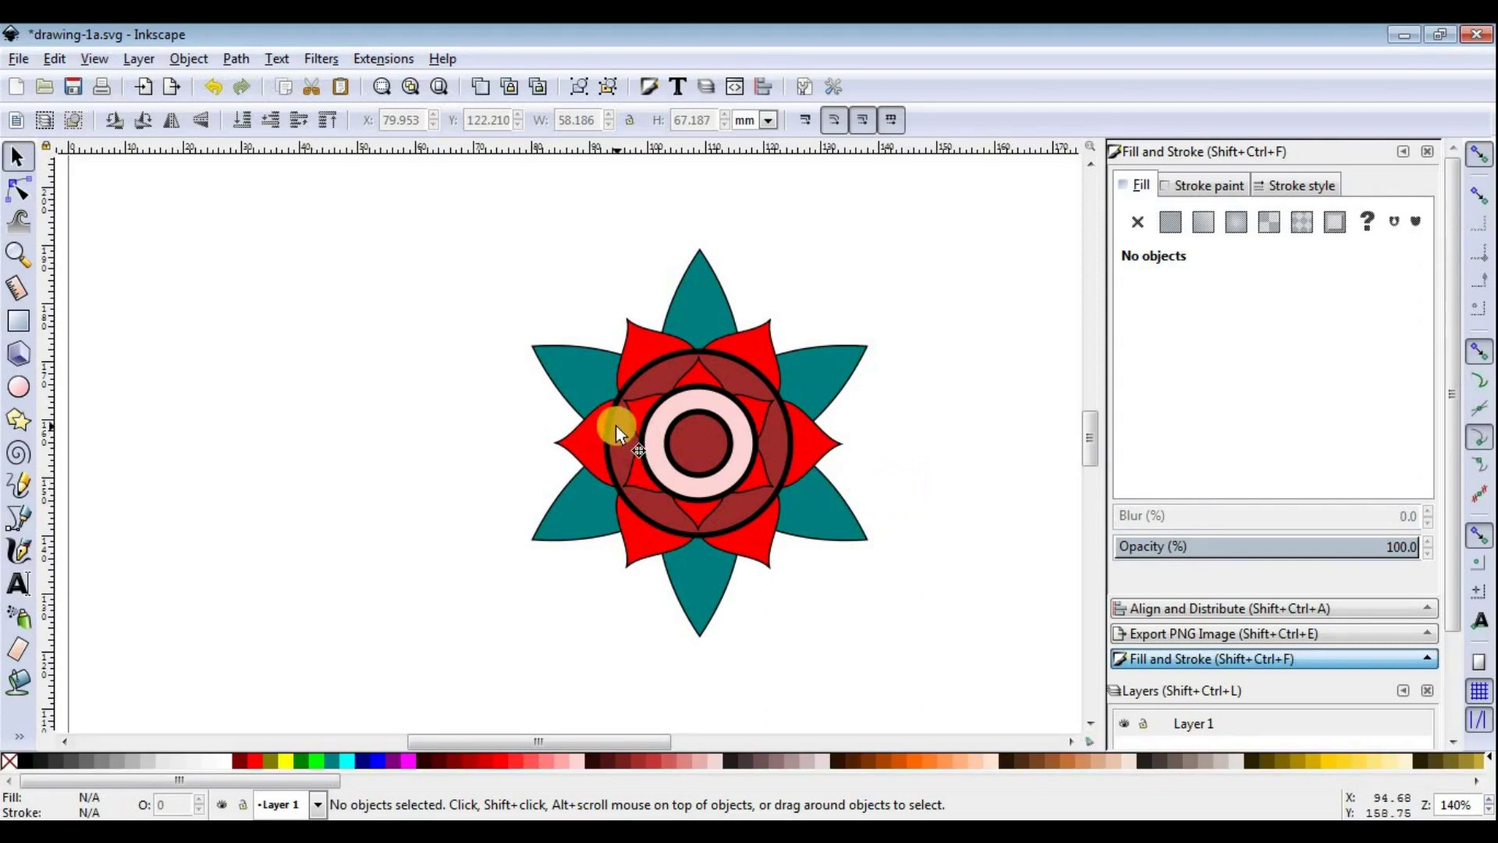
left_click(18, 386)
Step: Undo the stray ellipse, then move and enlarge the dark red circle onto the top-left petal
mouse_move(581, 287)
left_mouse_down()
mouse_move(652, 384)
mouse_move(714, 409)
left_mouse_up()
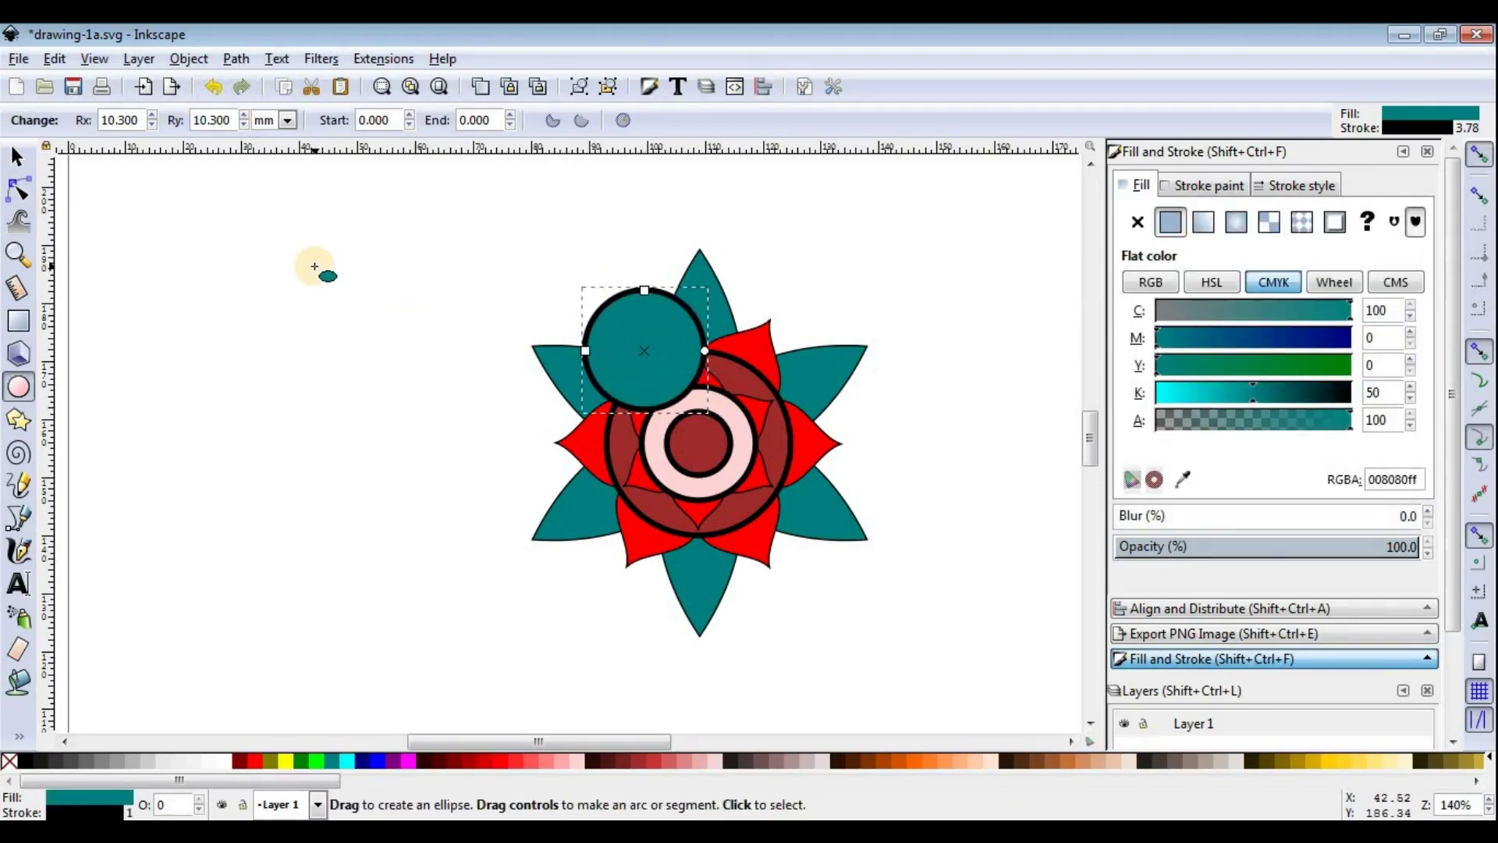
key("ctrl+z")
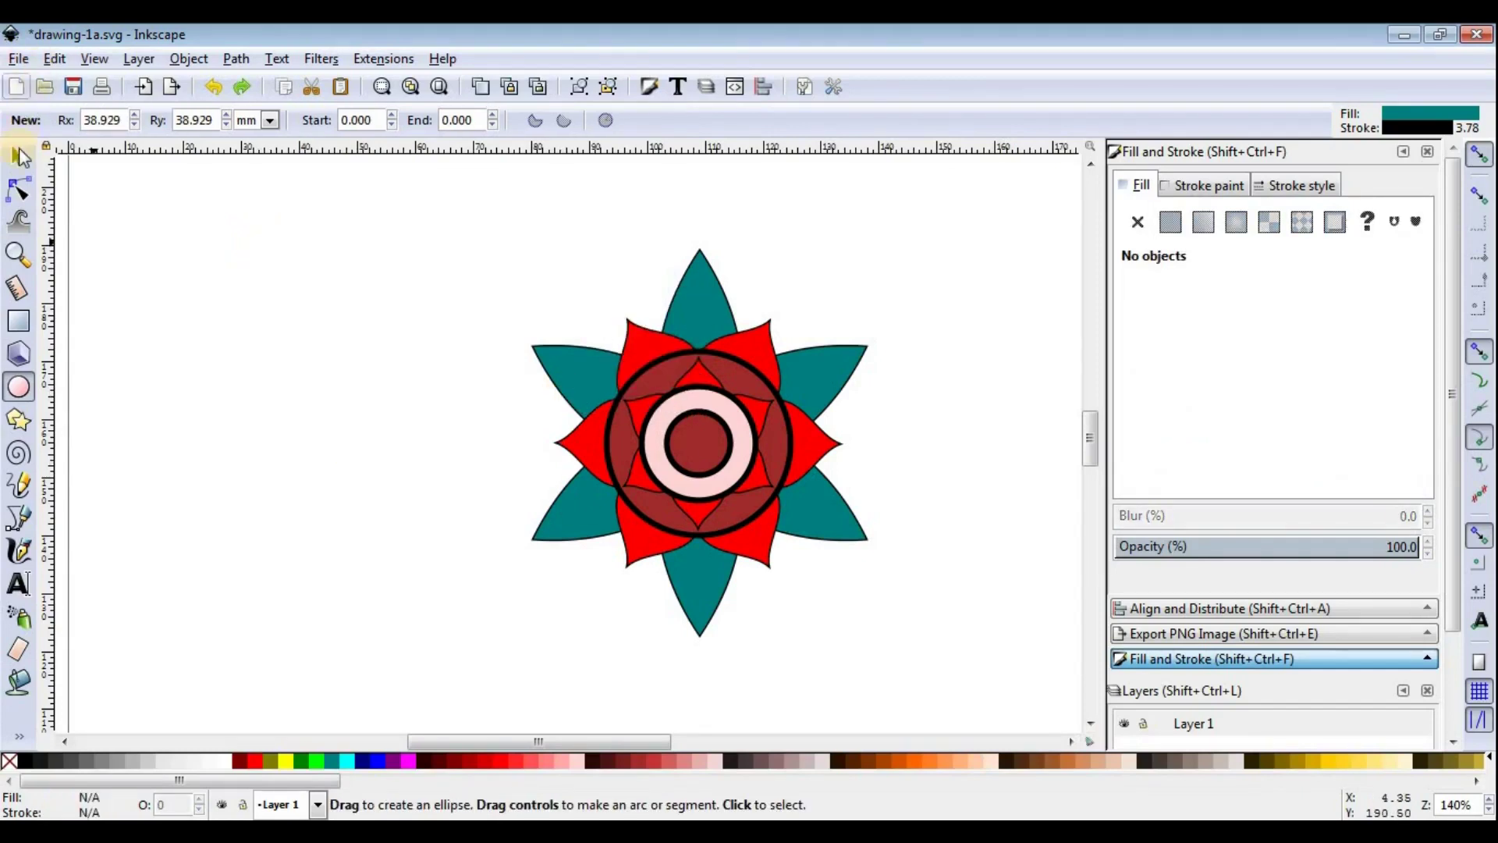
key("s")
left_click(707, 457)
left_click_drag(712, 453, 634, 324)
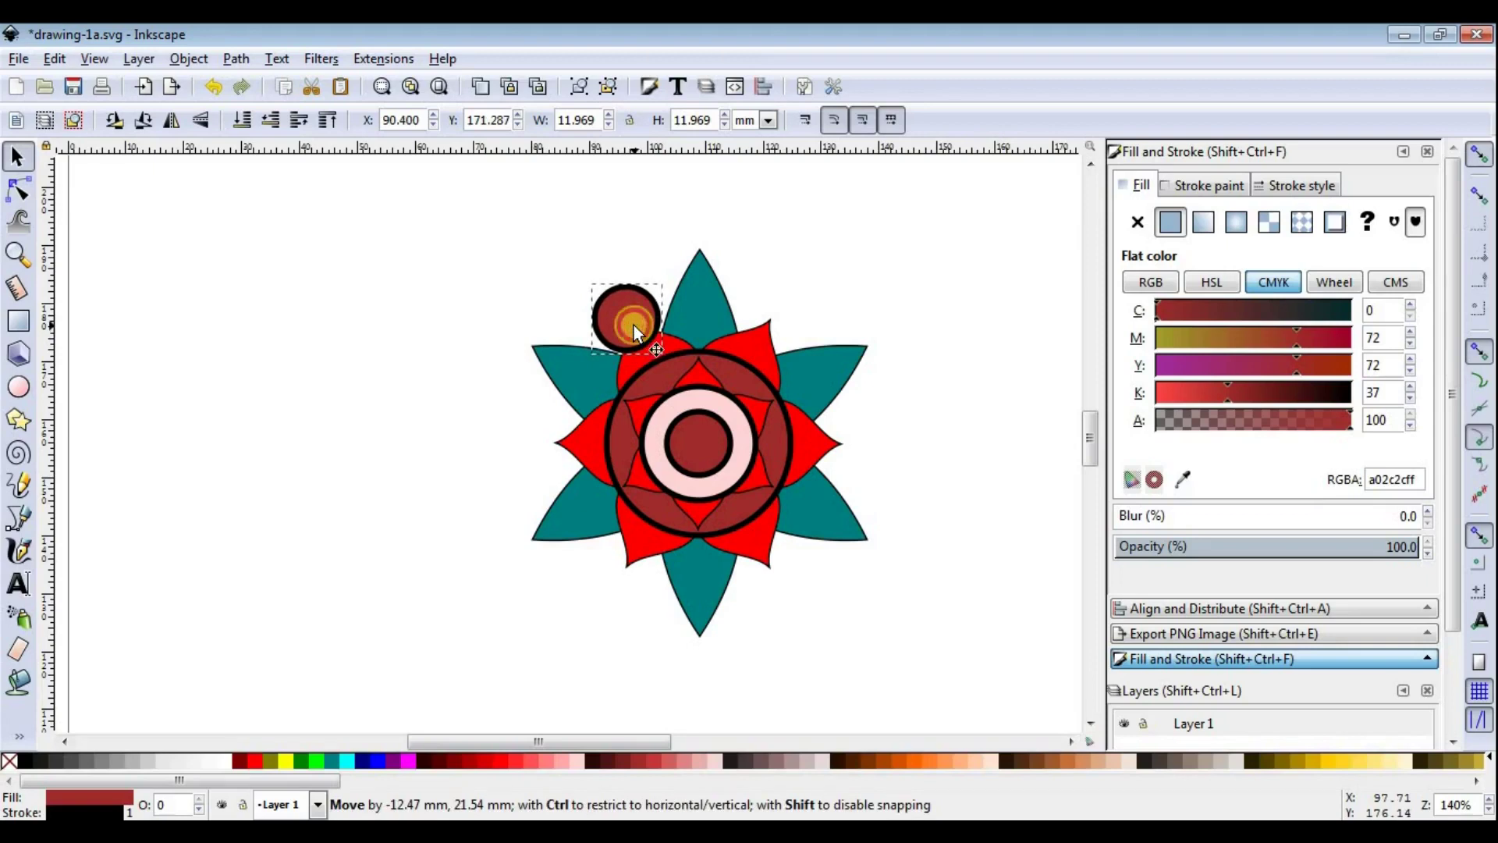
left_click_drag(669, 358, 691, 388)
left_click_drag(654, 306, 655, 303)
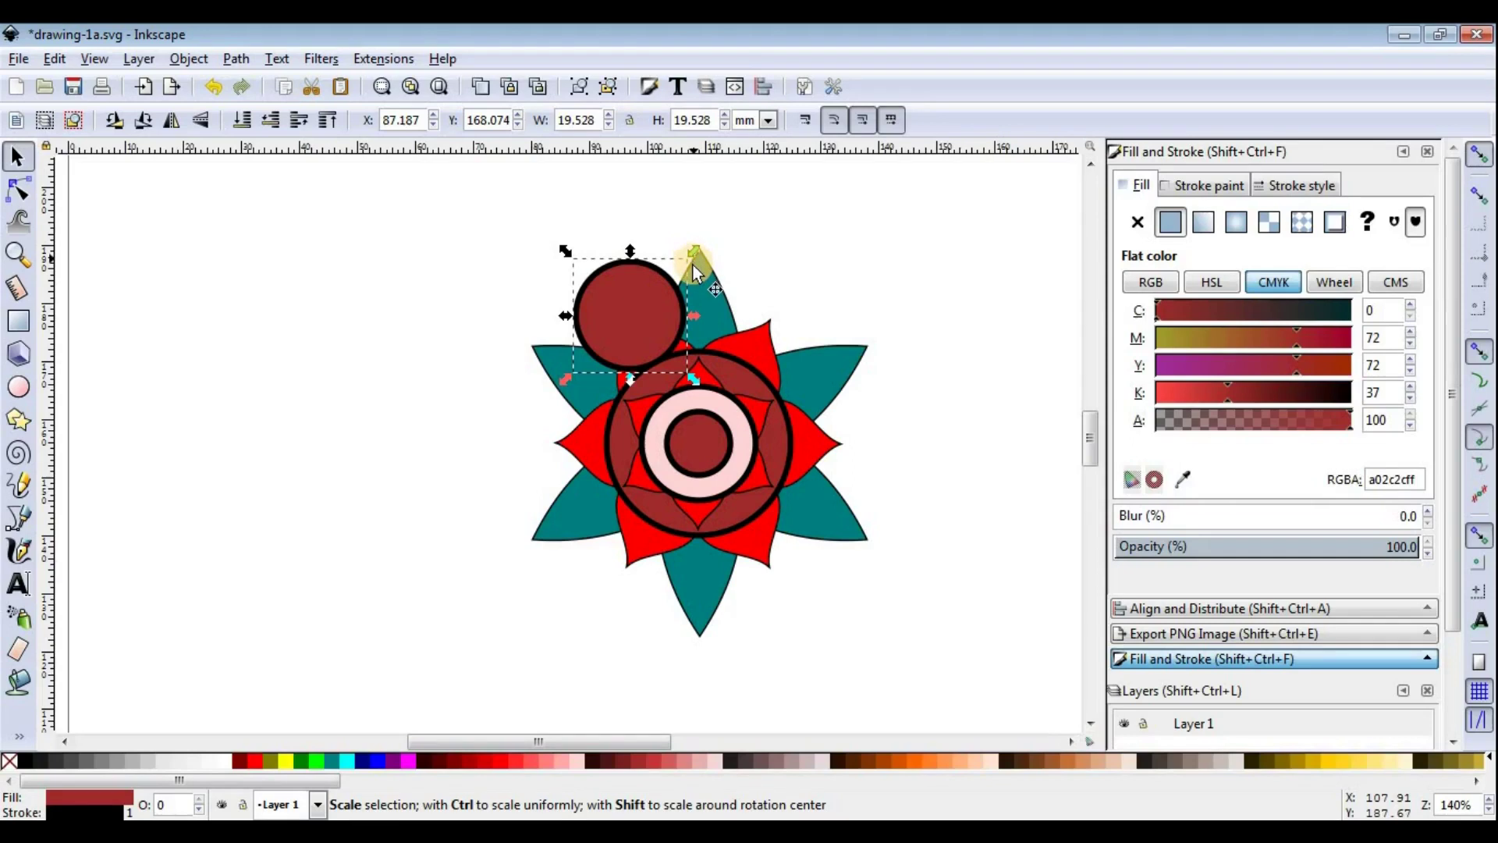
Step: Duplicate the circle to the flower's lower right and group both circles
key("ctrl+d")
left_click_drag(658, 348, 864, 610)
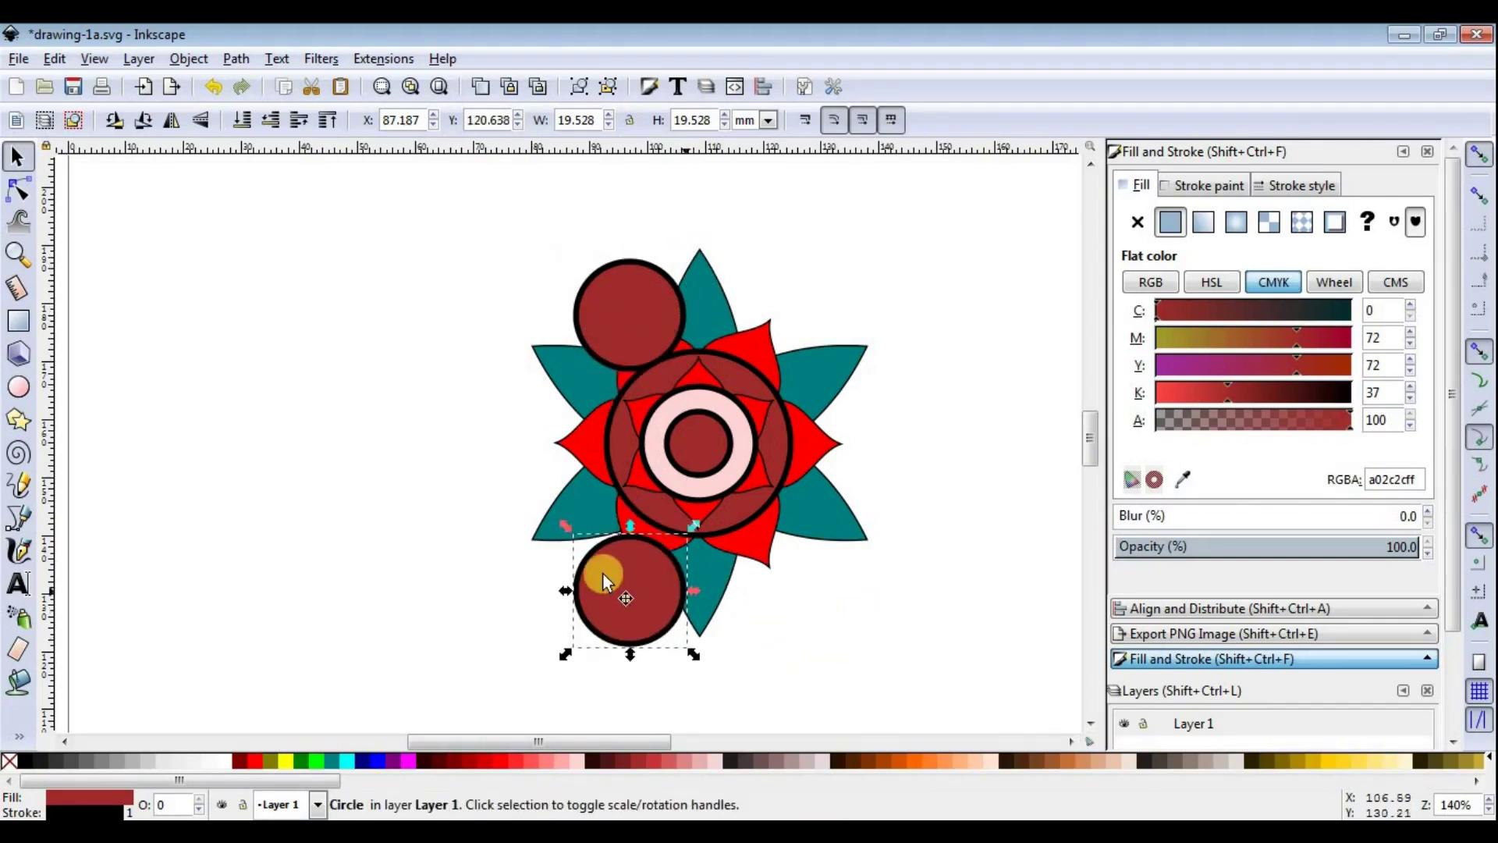
left_click_drag(621, 573, 766, 553)
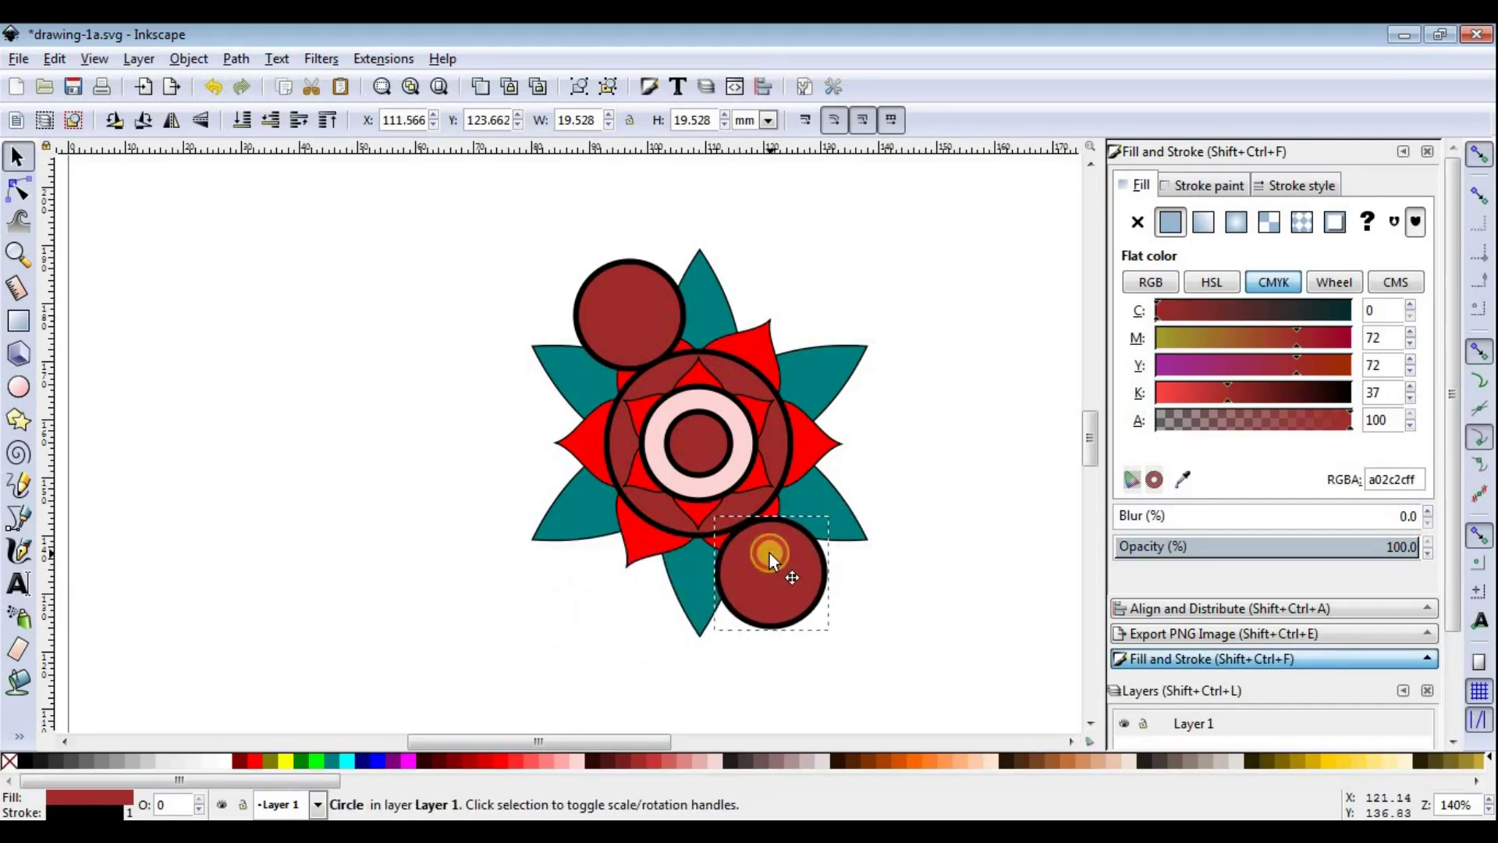
left_click(659, 349, "shift")
key("ctrl")
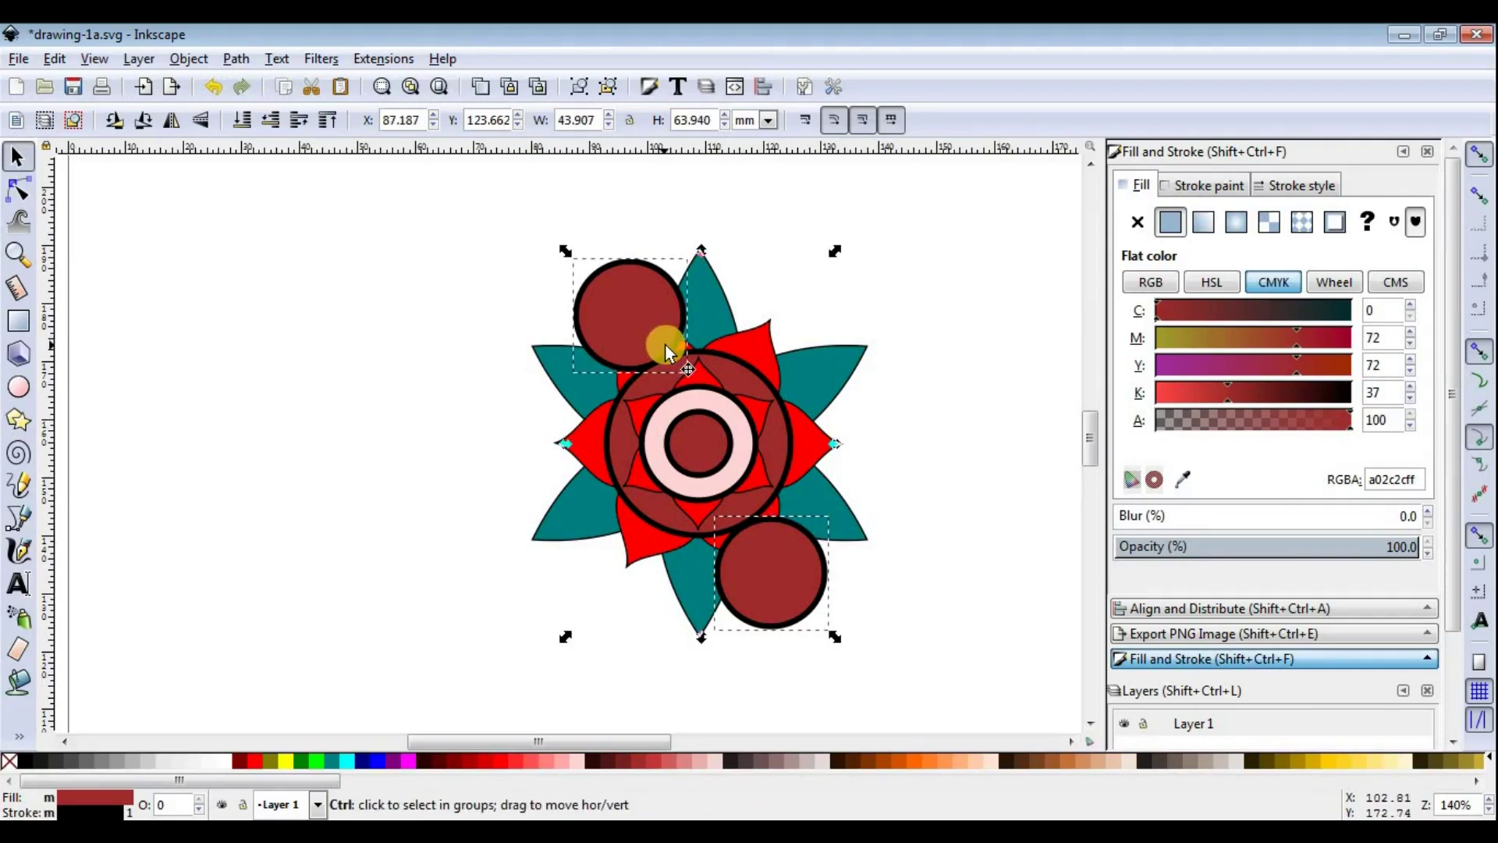
key("ctrl+g")
left_click(661, 326)
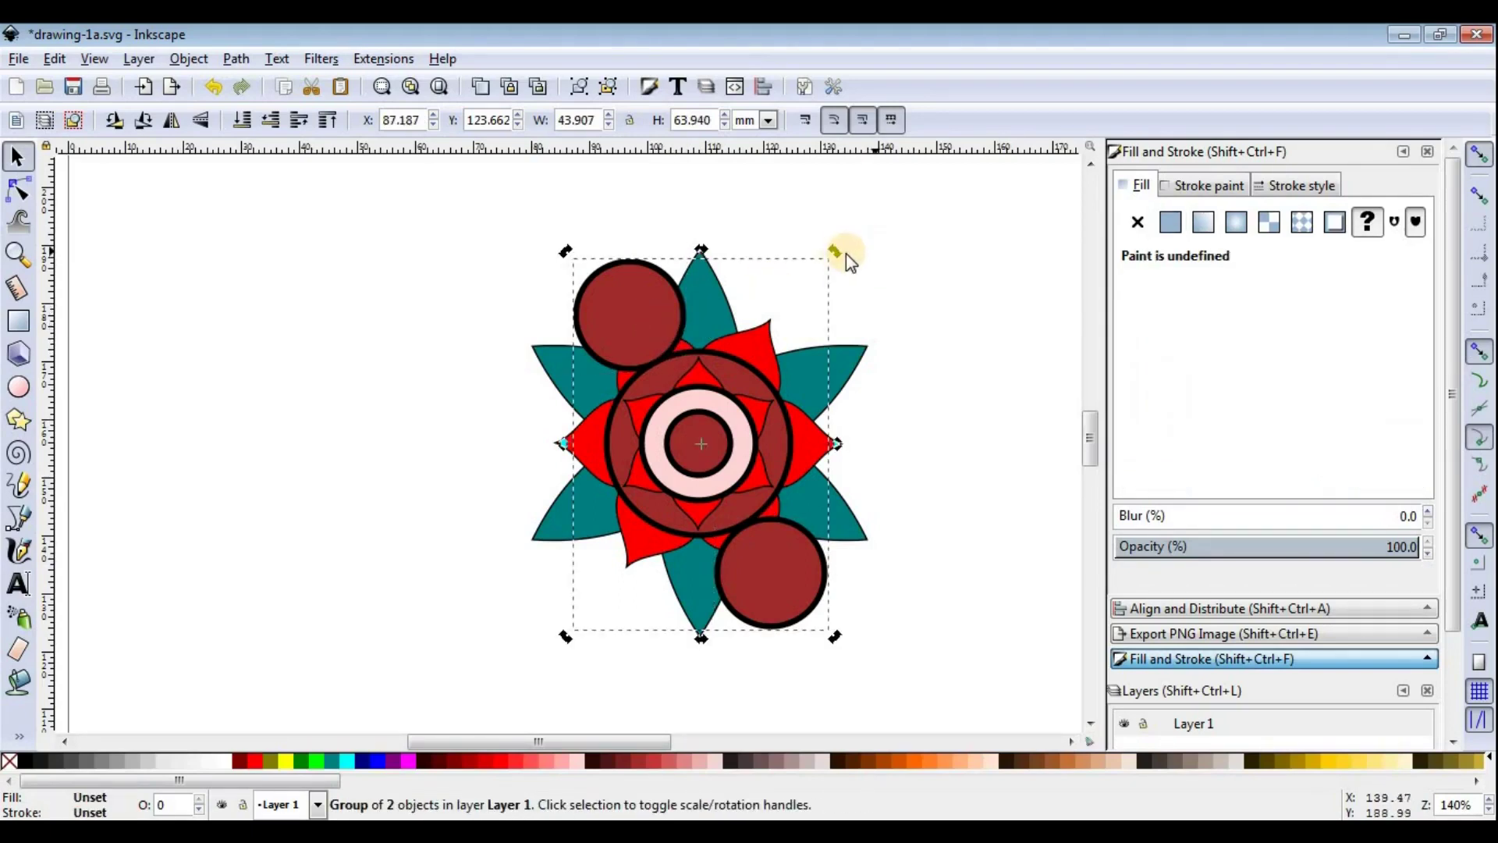
Step: Rotate the circle pair, group all circle sets, lower them behind the red petals, and shrink slightly
mouse_move(865, 266)
left_mouse_down()
mouse_move(787, 578)
mouse_move(585, 630)
left_mouse_up()
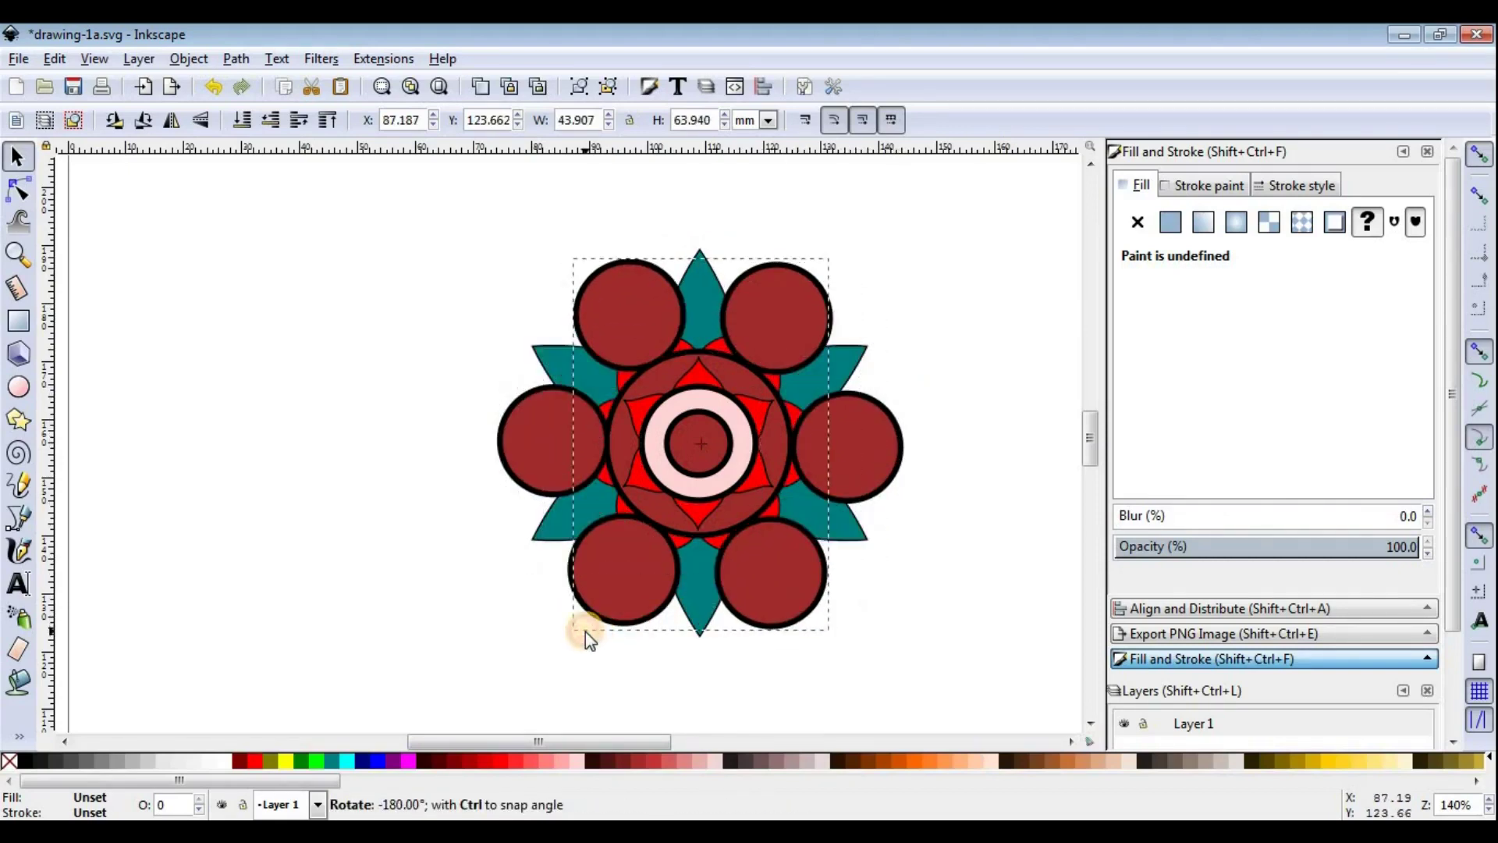
left_click(532, 407, "shift")
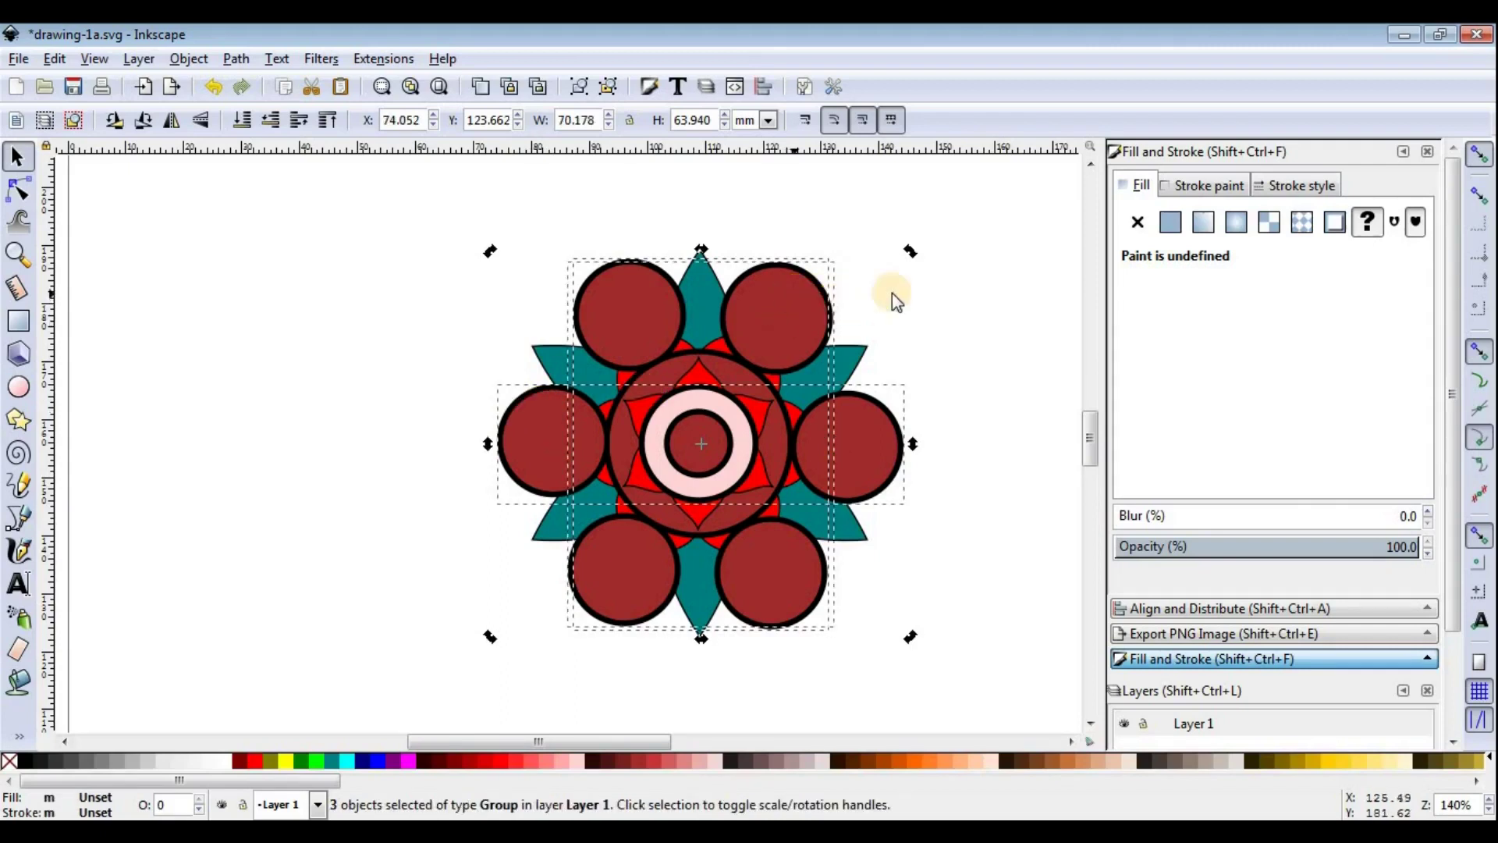
key("ctrl")
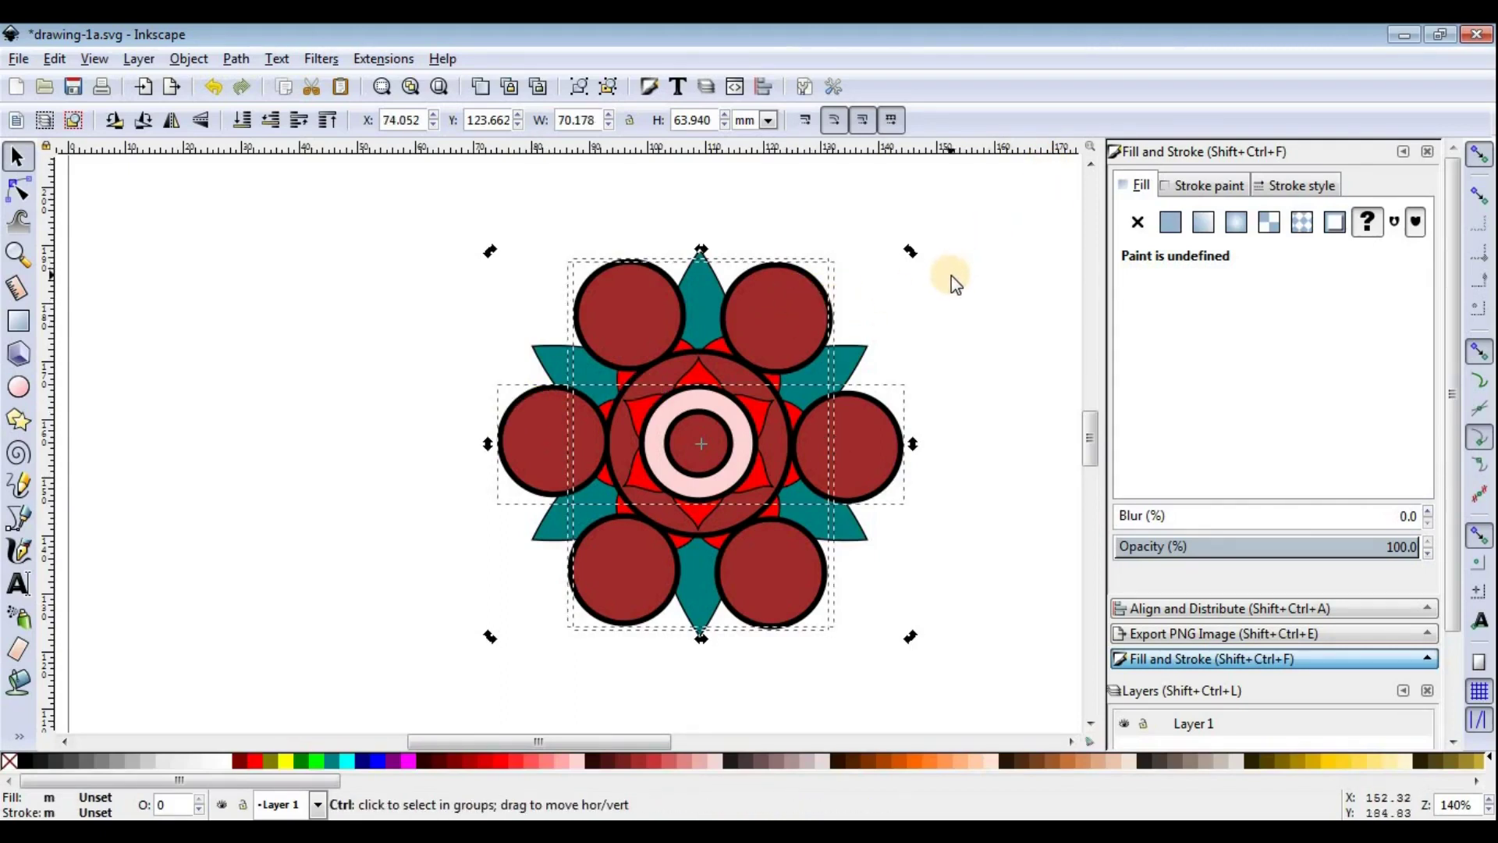
key("ctrl+g")
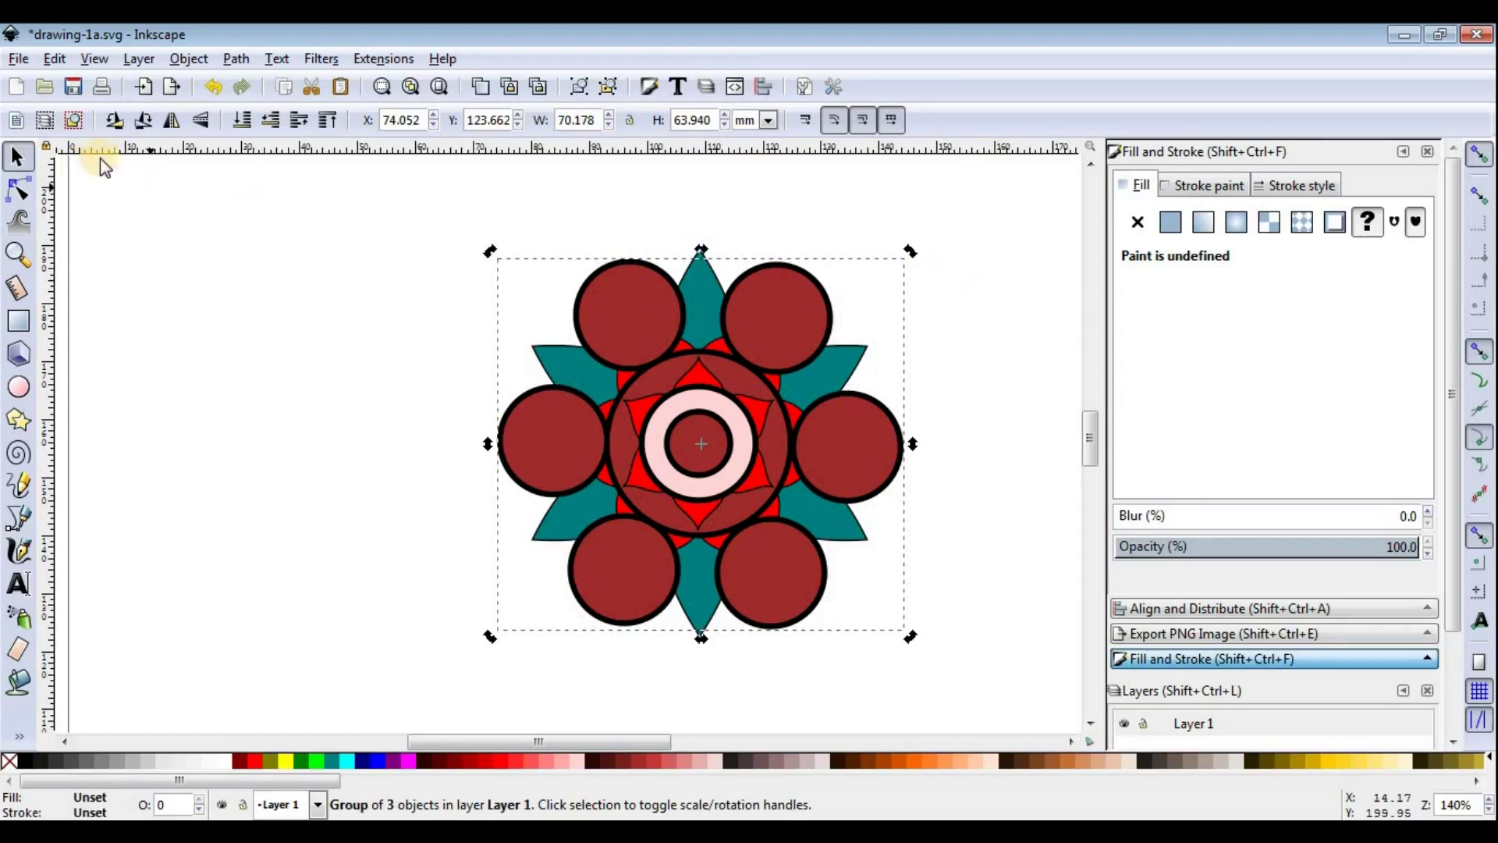
left_click(256, 122)
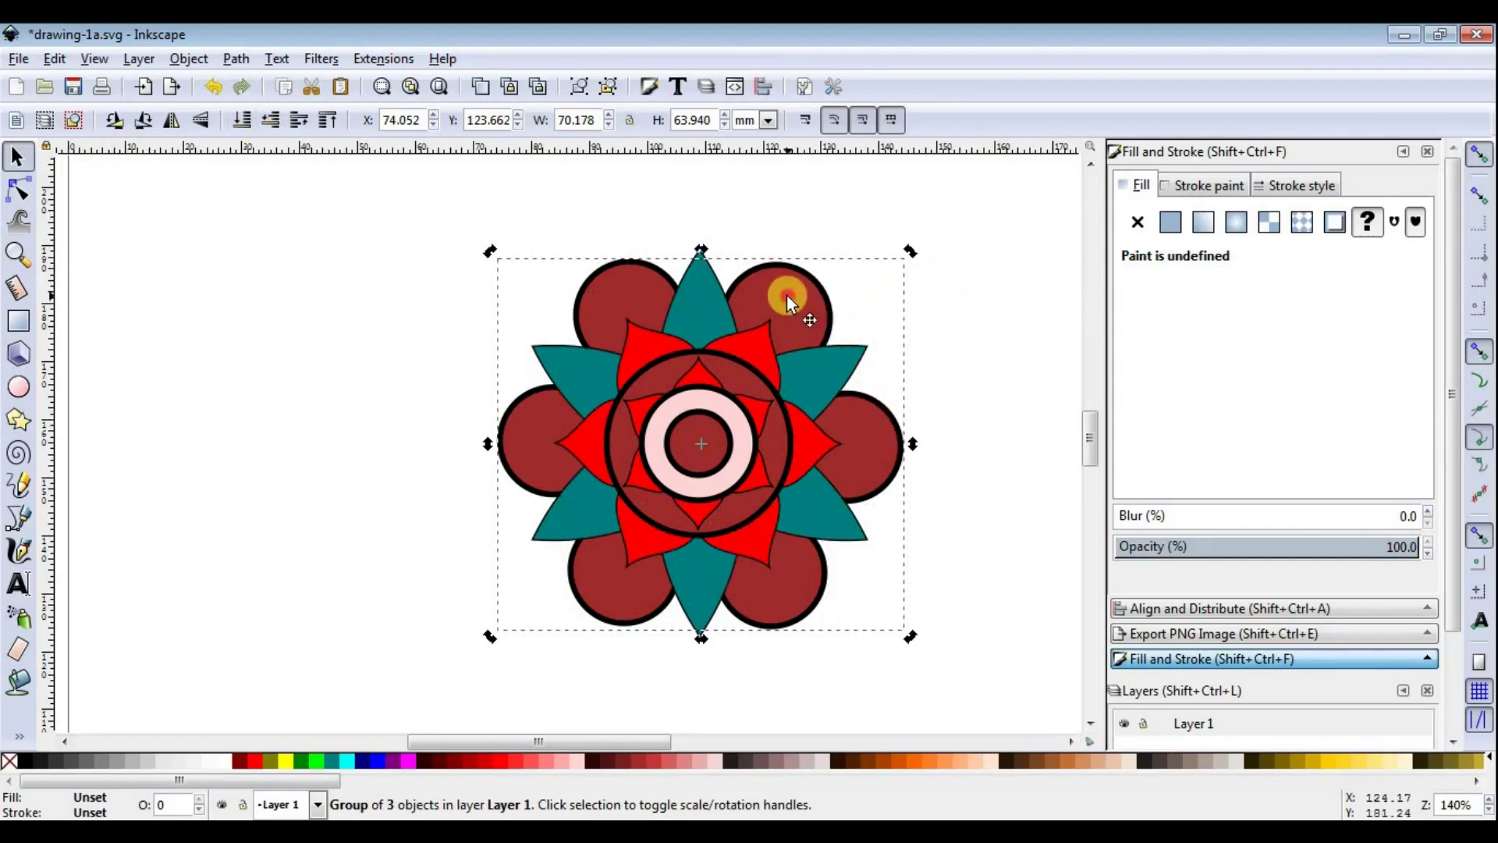
key("shift")
mouse_move(913, 250)
left_mouse_down()
mouse_move(870, 297)
mouse_move(912, 341)
left_mouse_up()
left_click(923, 377)
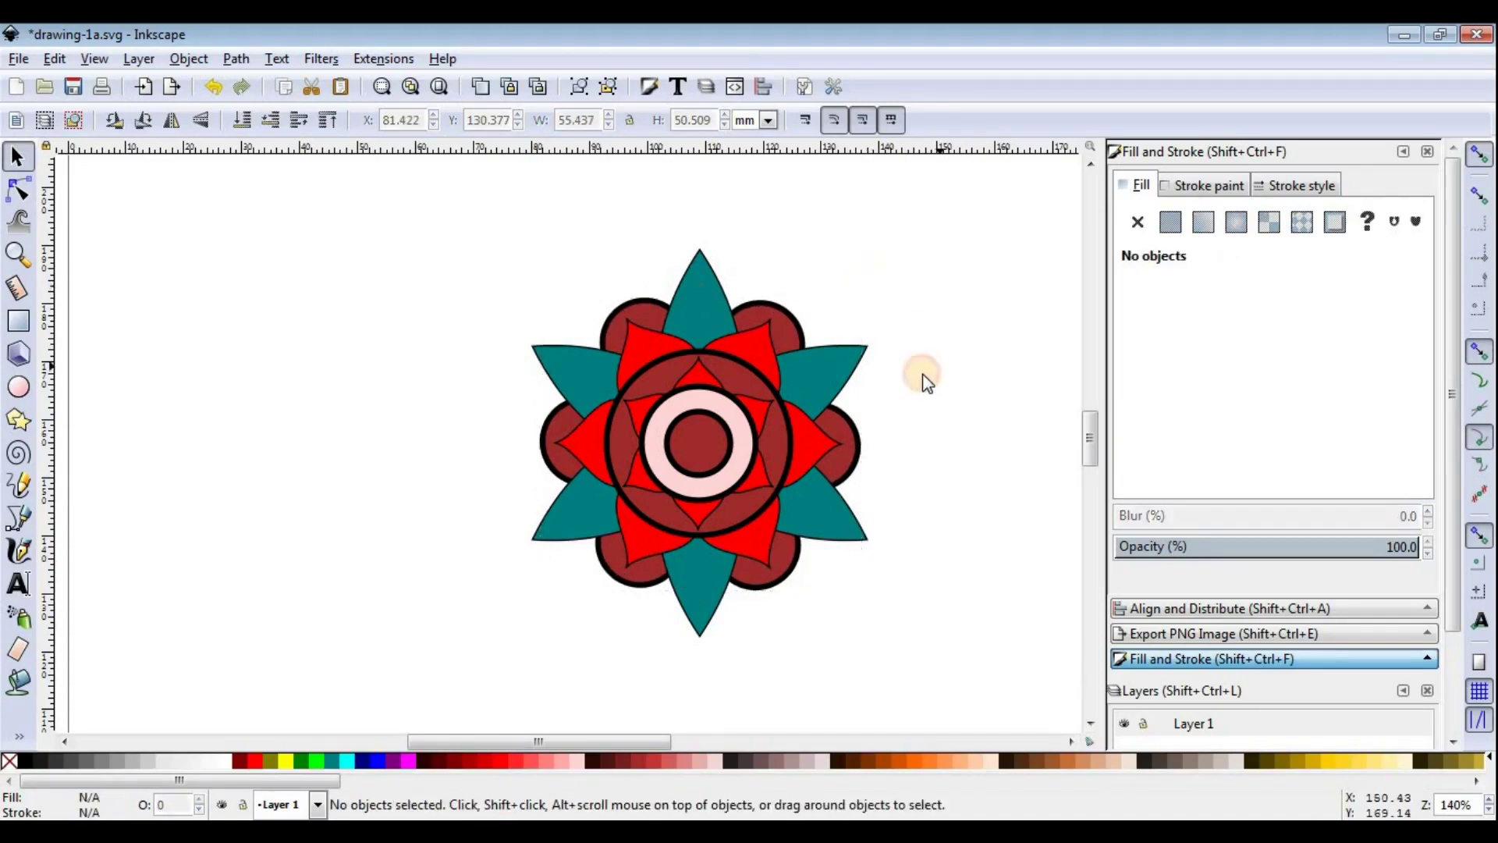
Step: Slightly enlarge the dark red circle group, keeping it behind the red petals
left_click(864, 433)
key("Home")
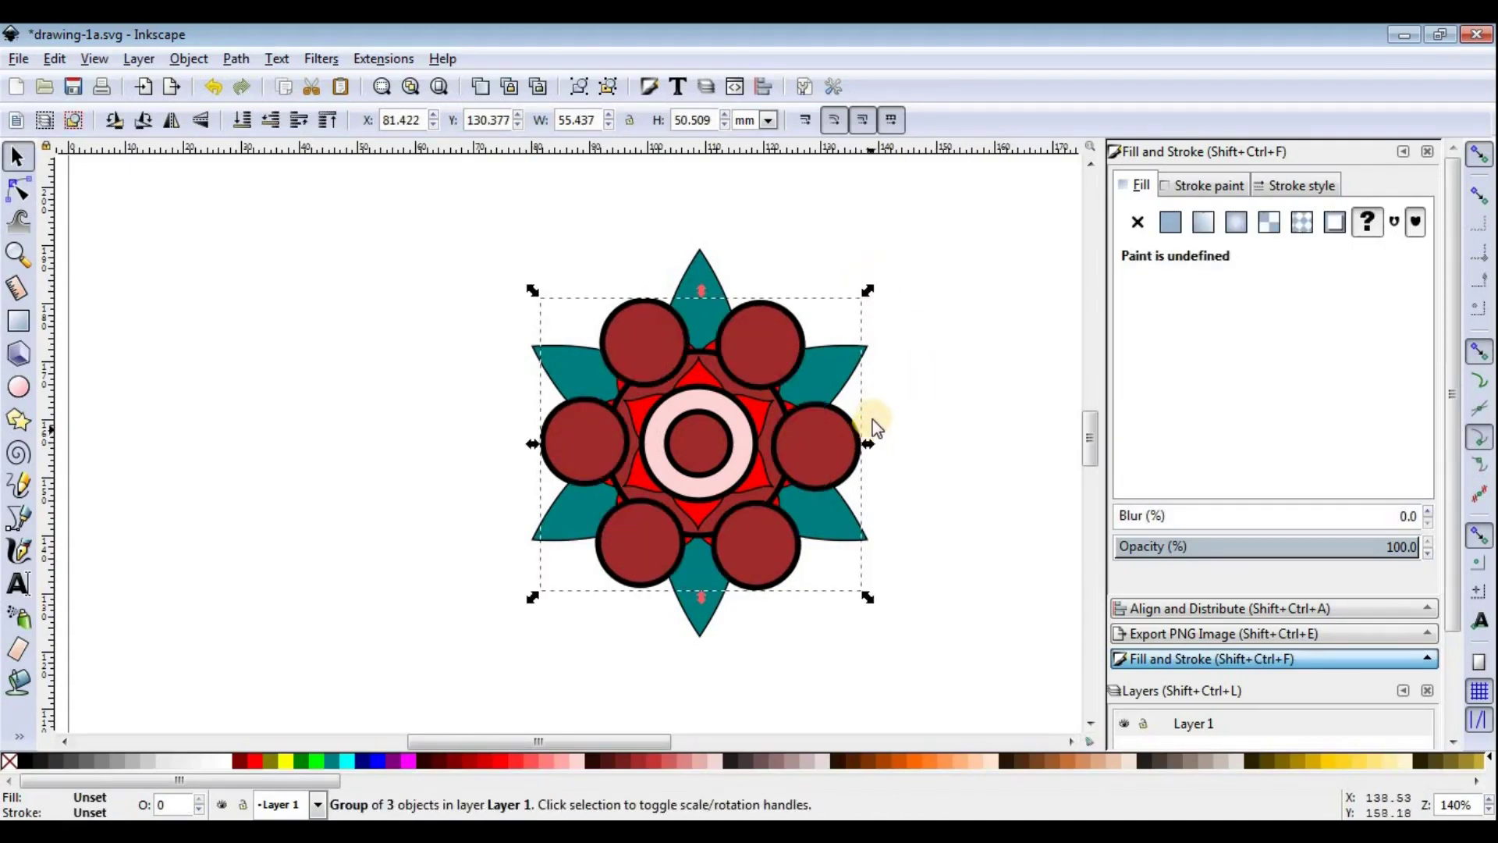
left_click_drag(864, 295, 877, 282)
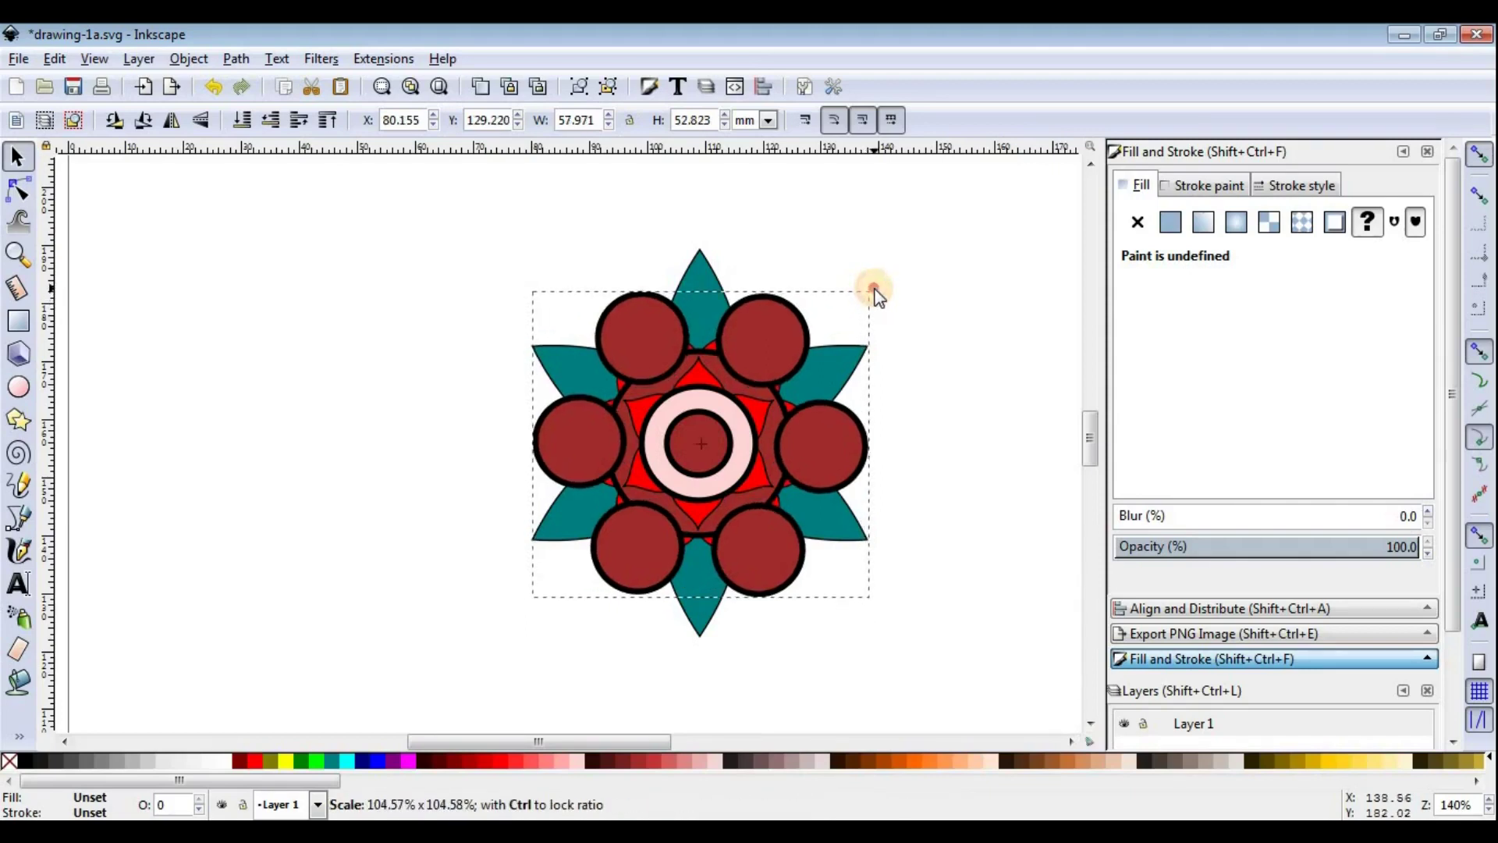
left_click(244, 120)
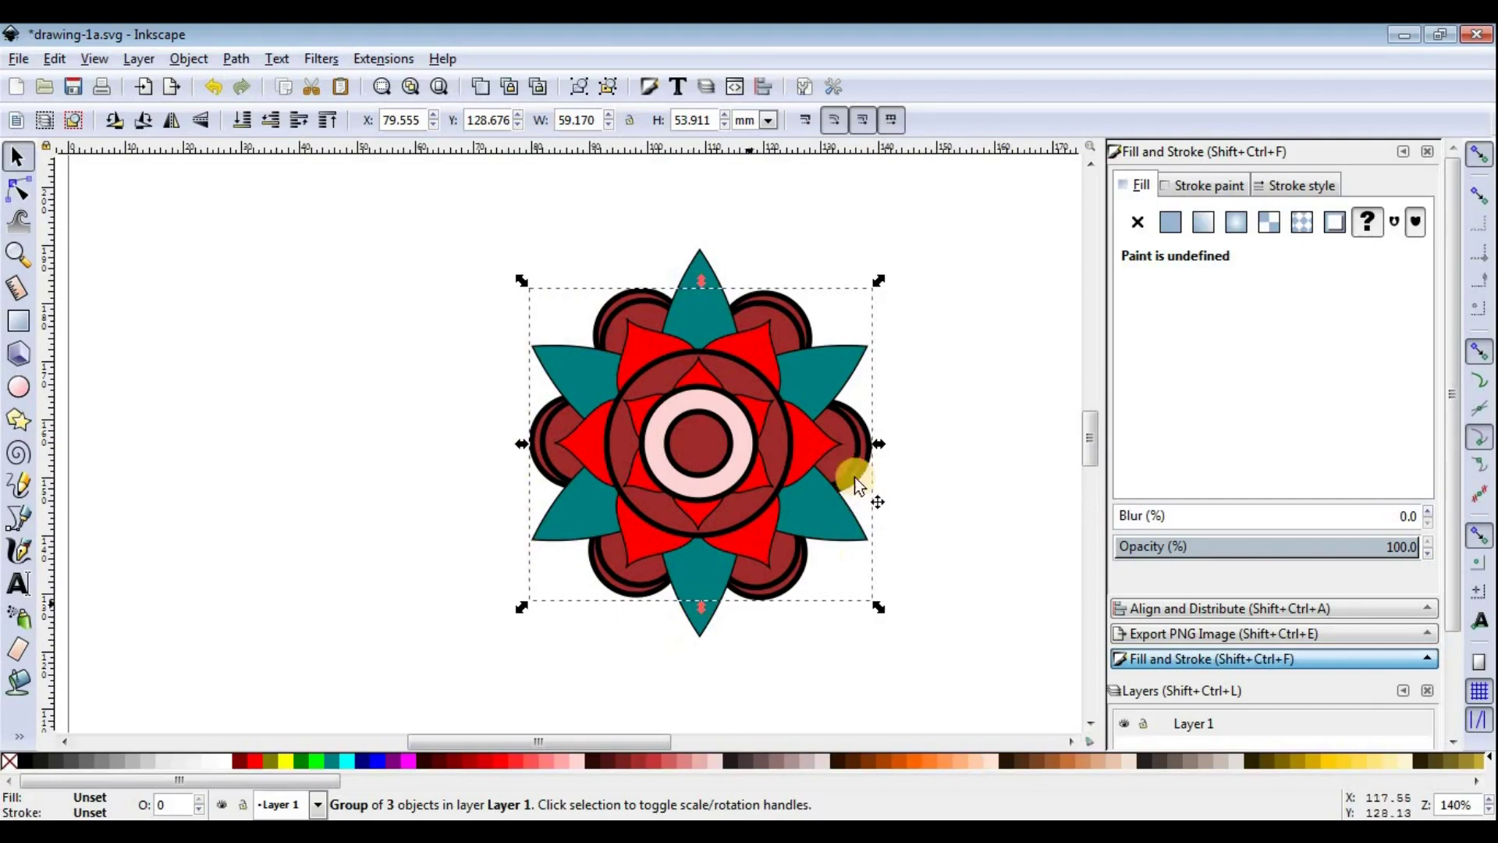
left_click_drag(875, 280, 875, 279)
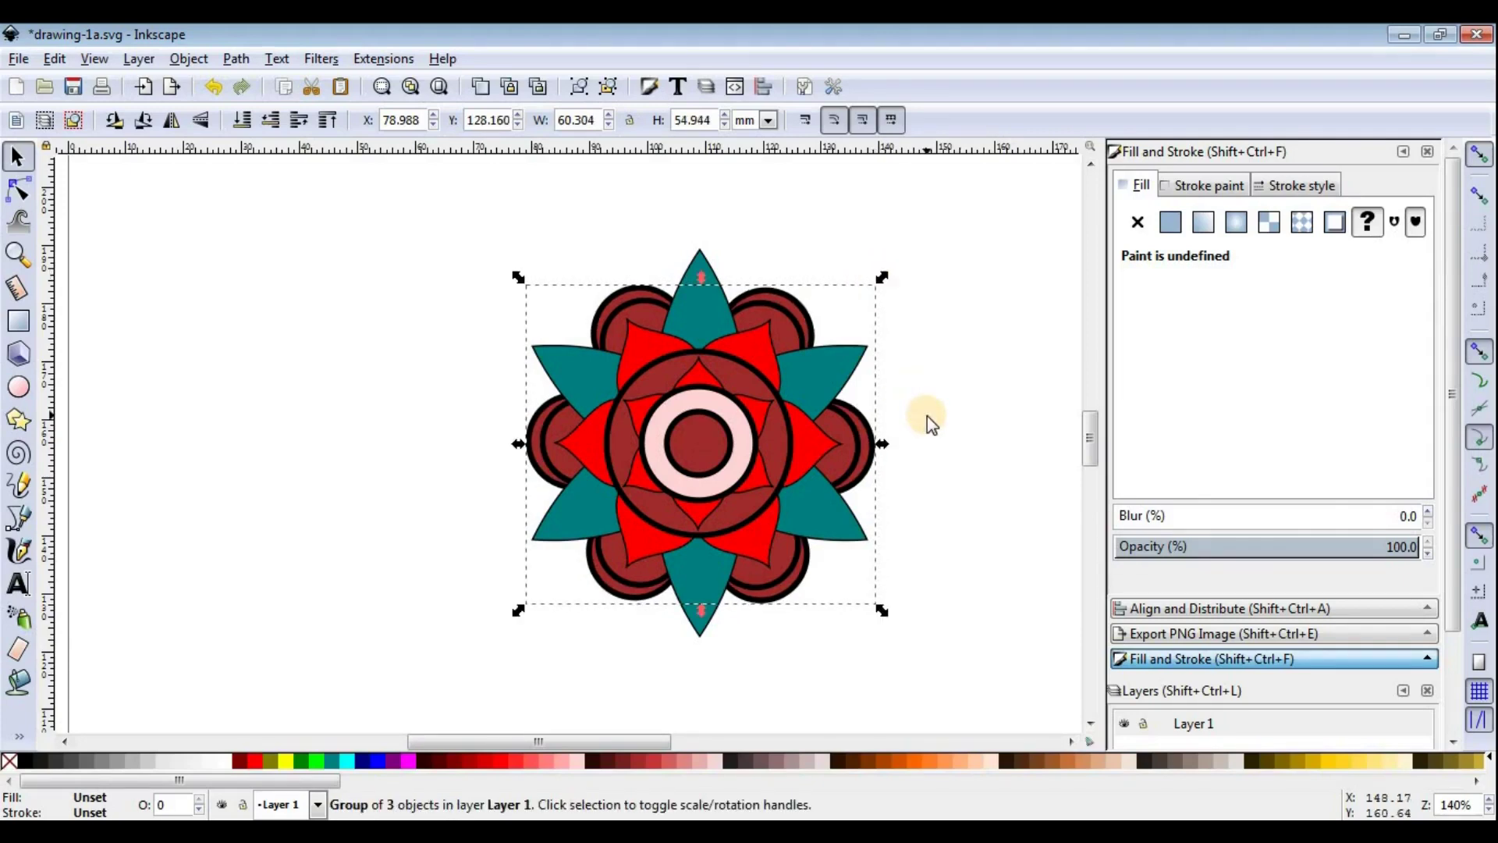
left_click(927, 422)
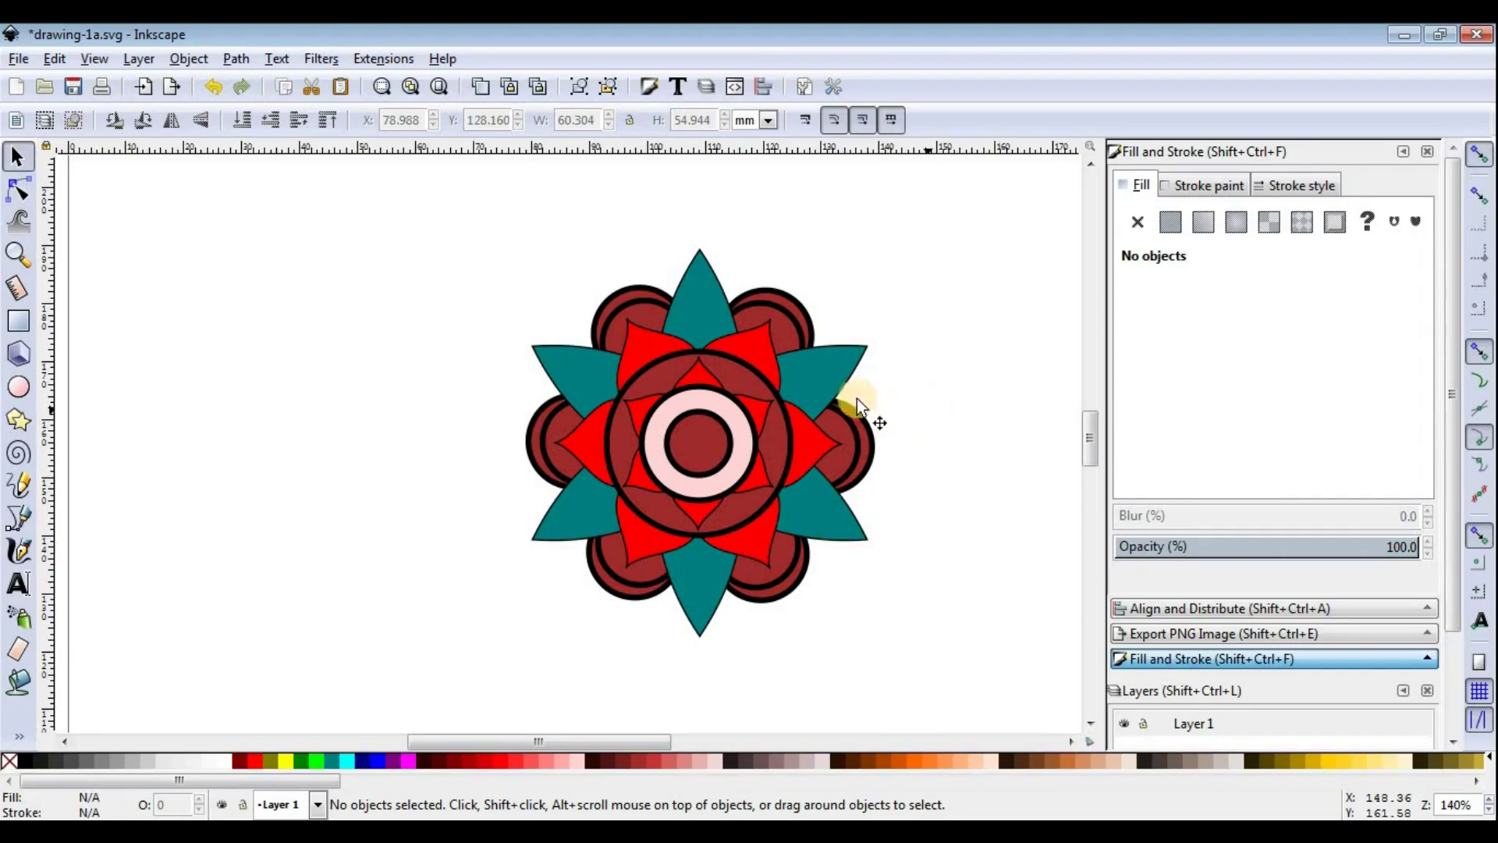
Step: Draw a closed triangle path rising above the top teal petal with the Bezier tool
left_click(18, 517)
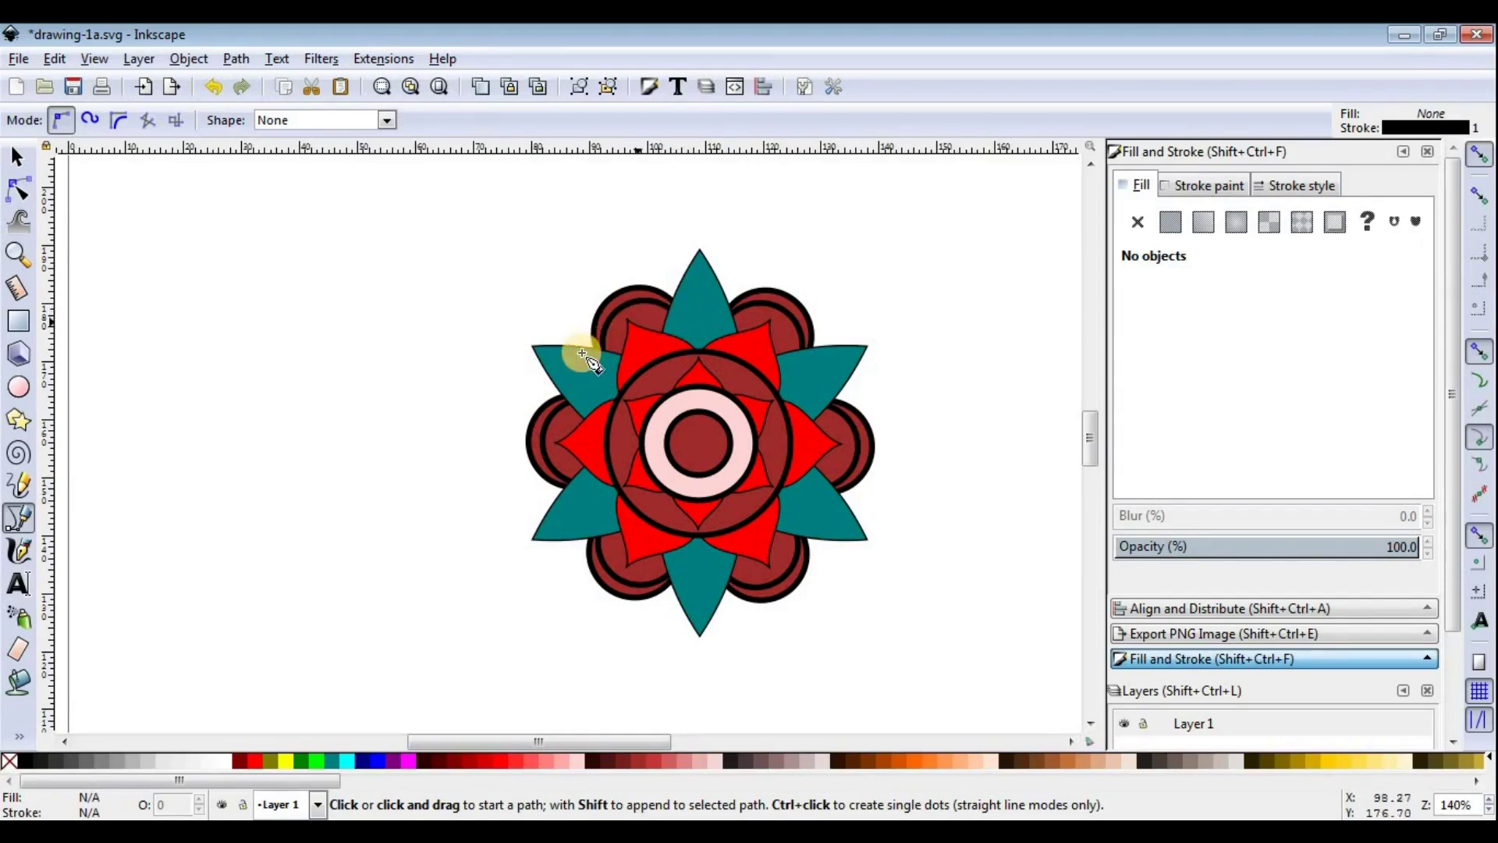
scroll(705, 308, "up", 2, "ctrl")
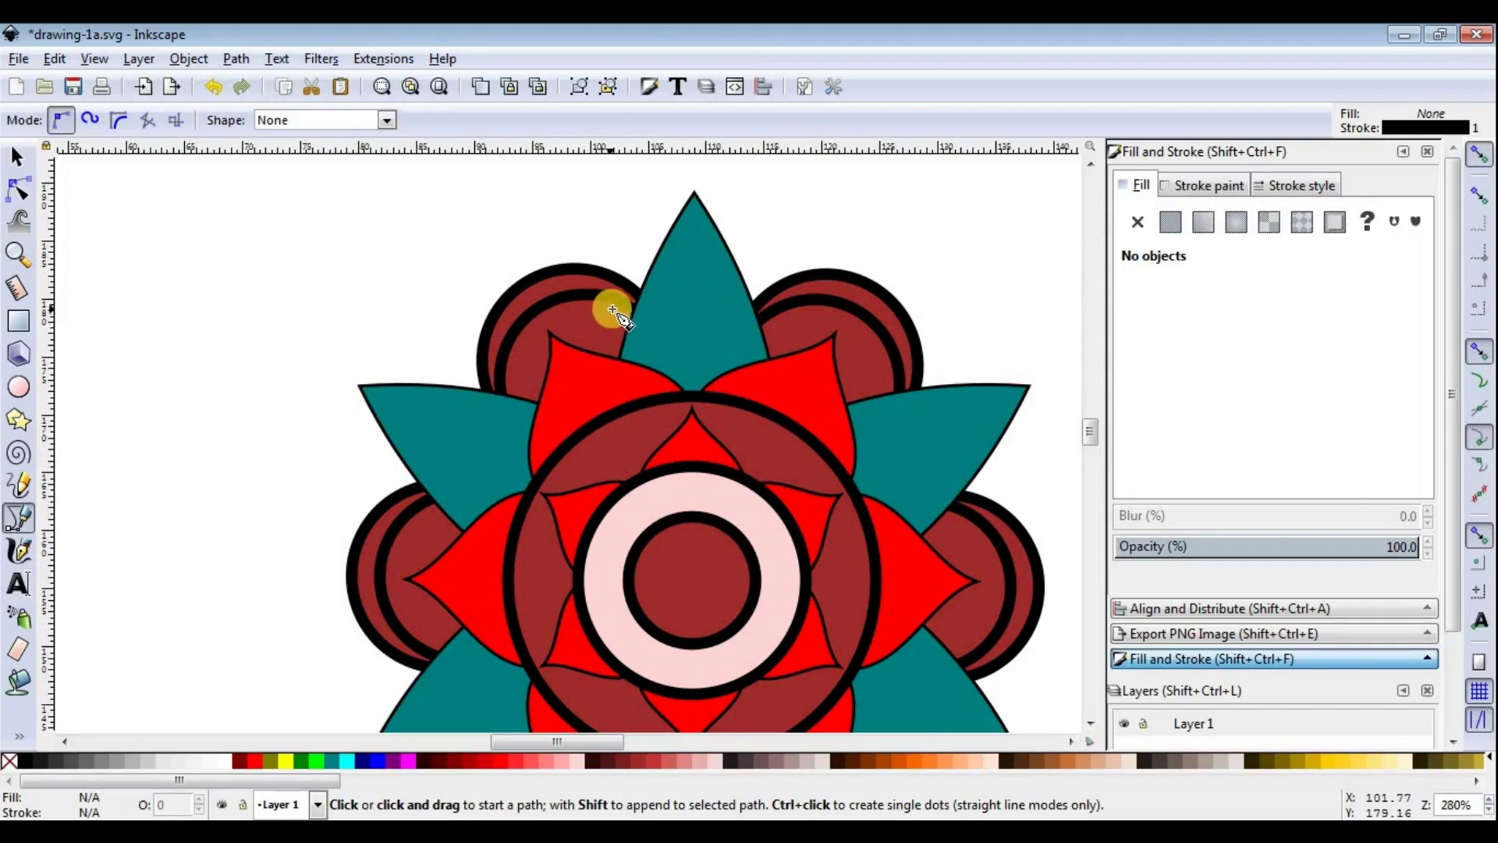
left_click(631, 317)
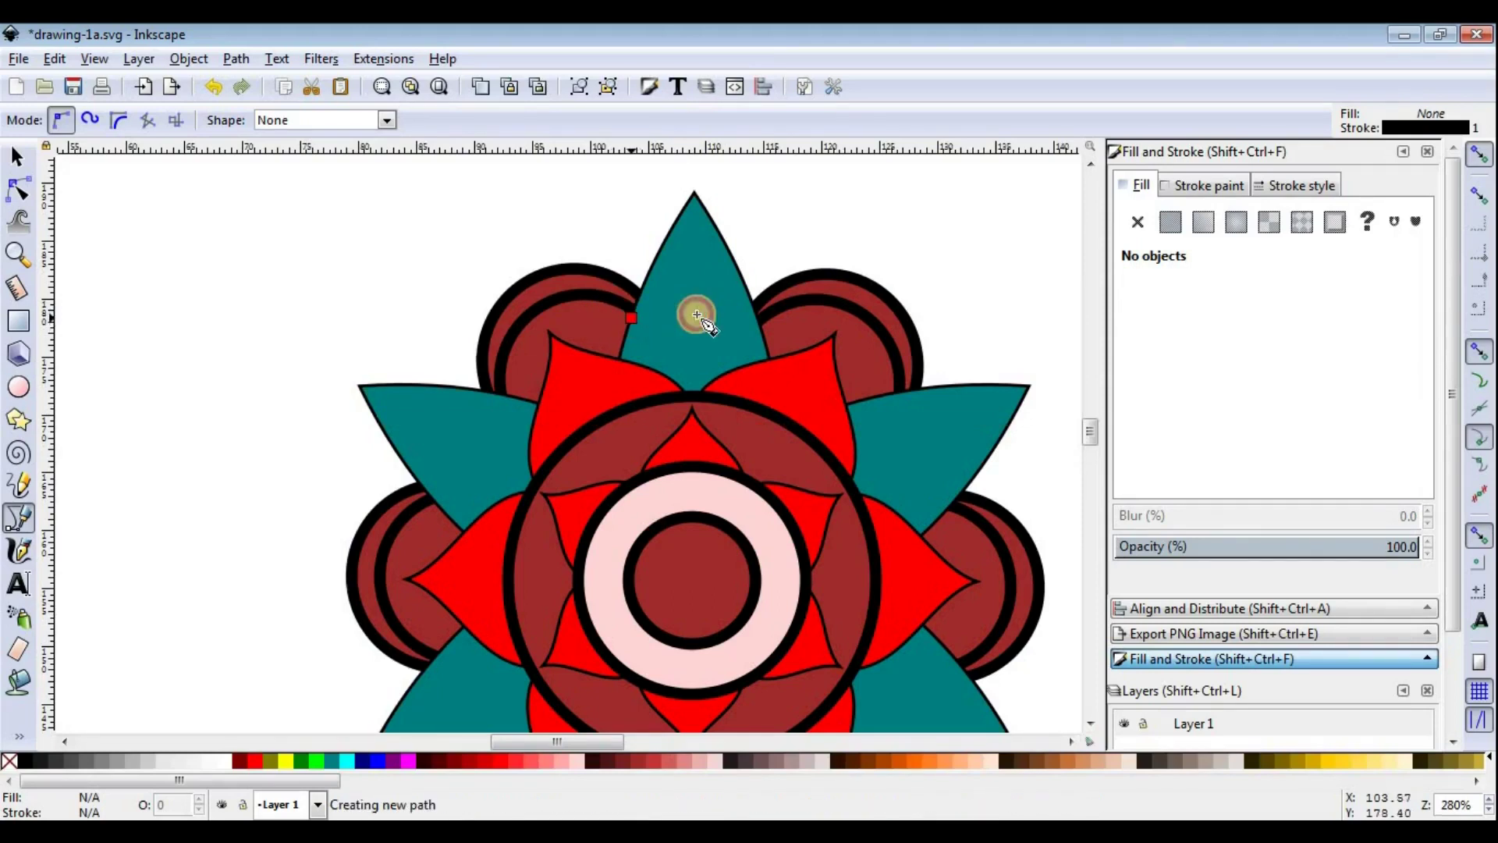
left_click(681, 318)
scroll(694, 234, "up", 3)
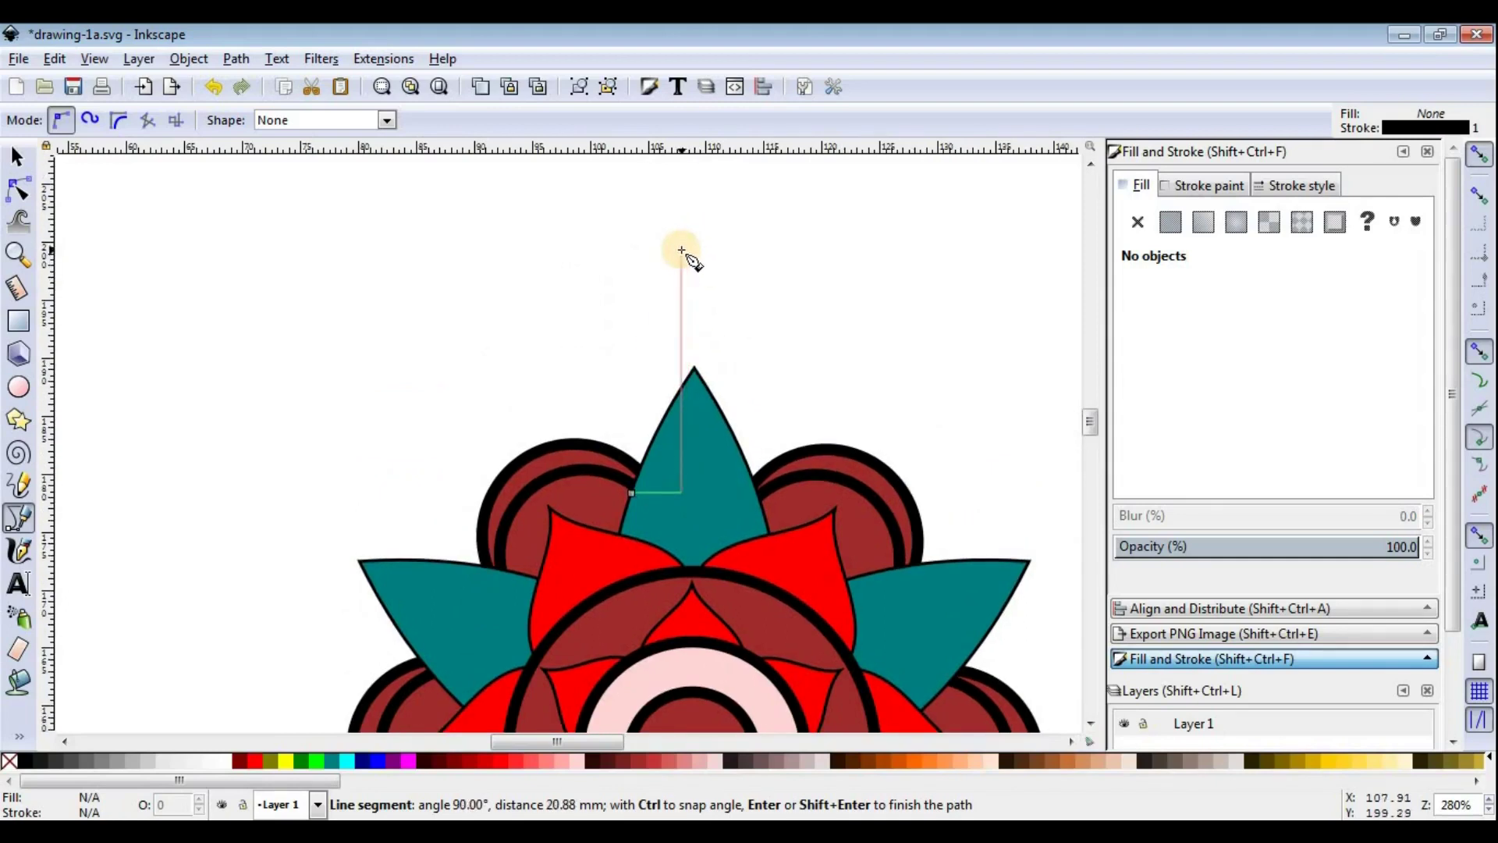
key("BackSpace")
key("BackSpace")
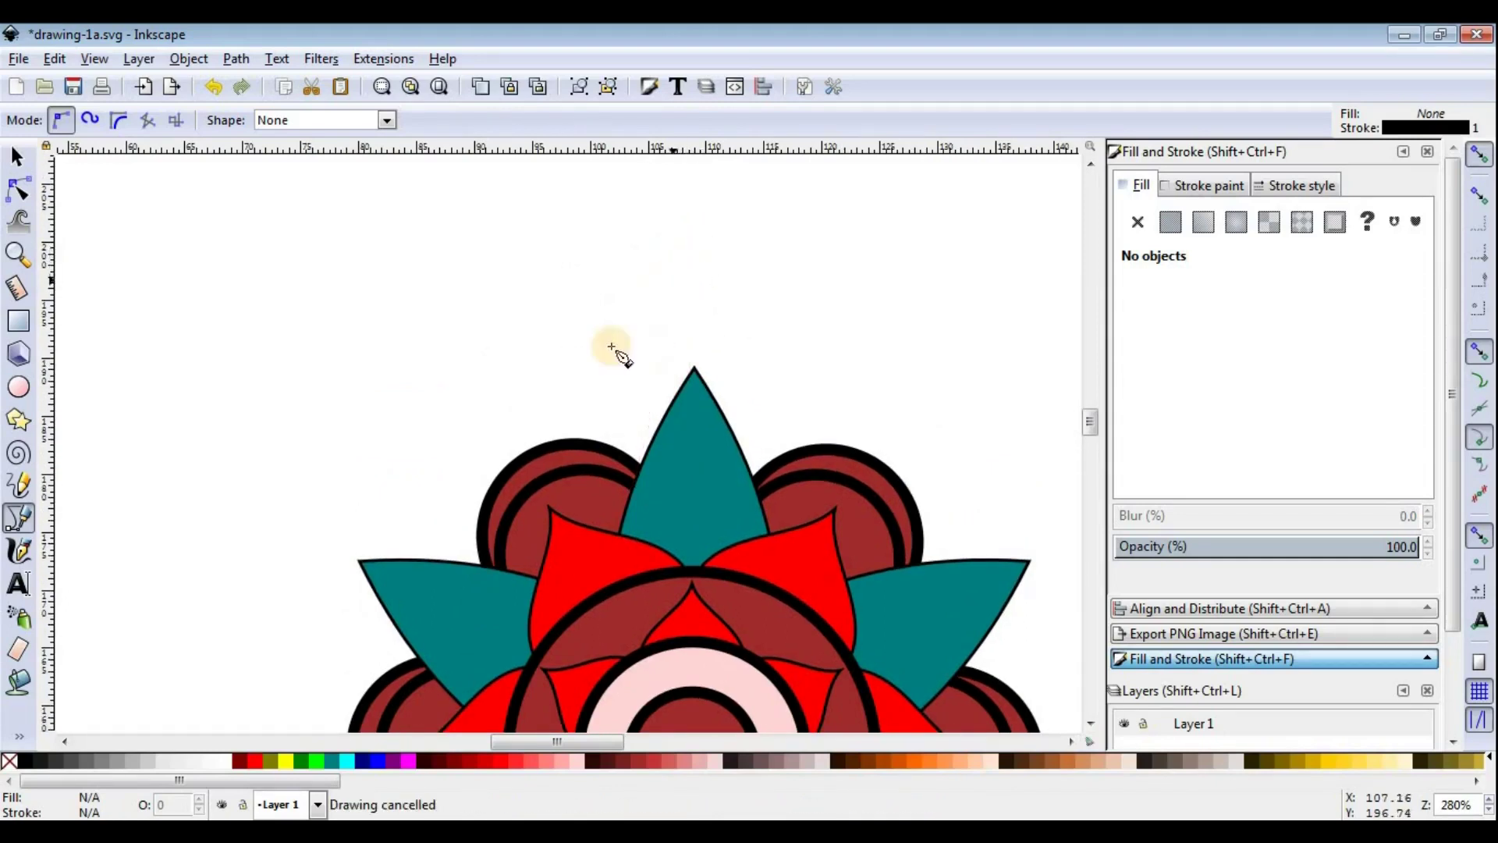
left_click(531, 470)
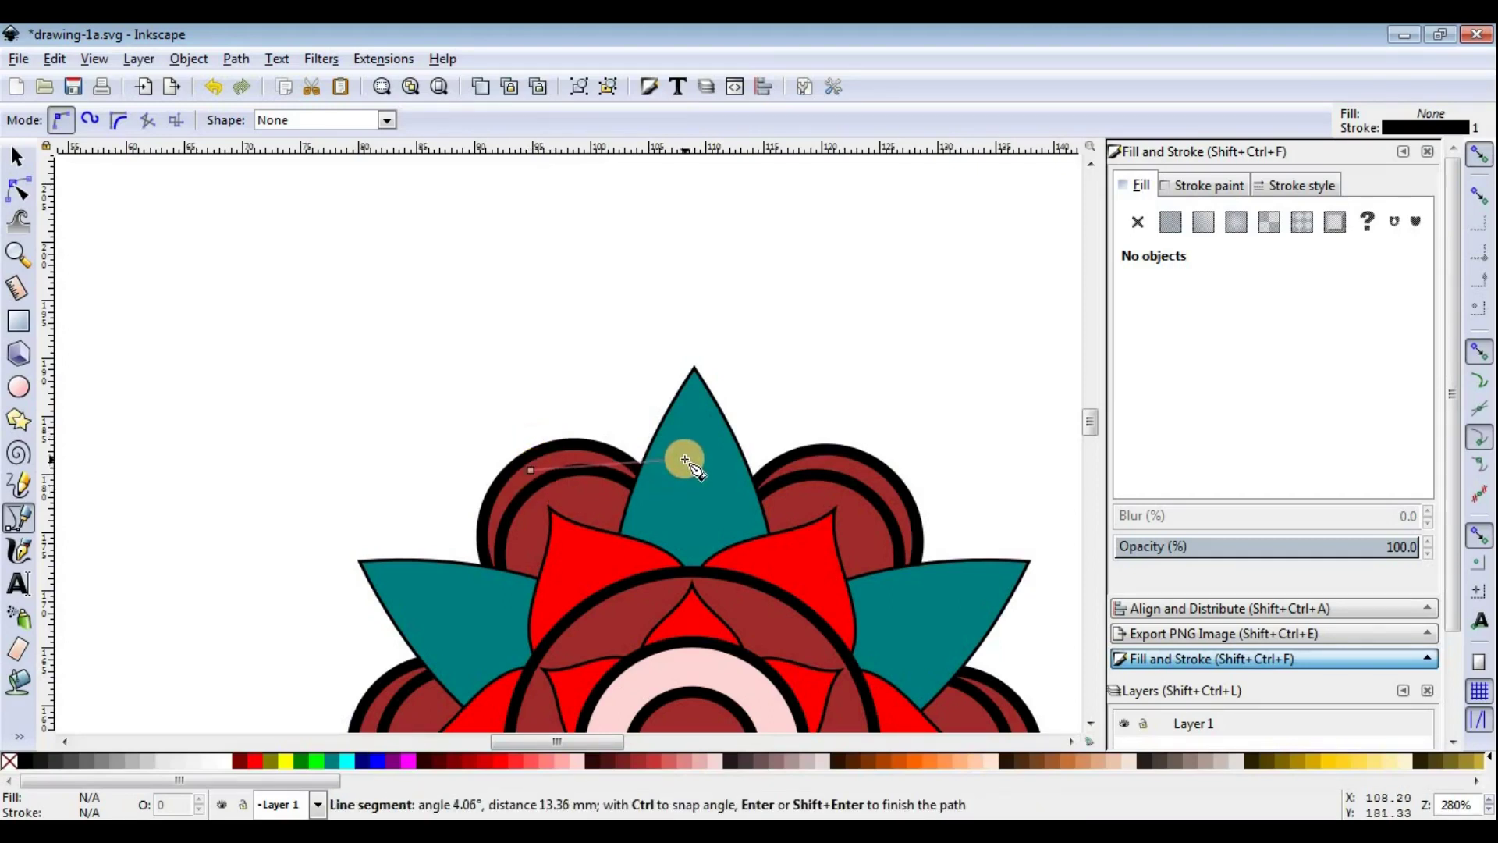
left_click(678, 469)
scroll(692, 327, "up", 3)
left_click(692, 333)
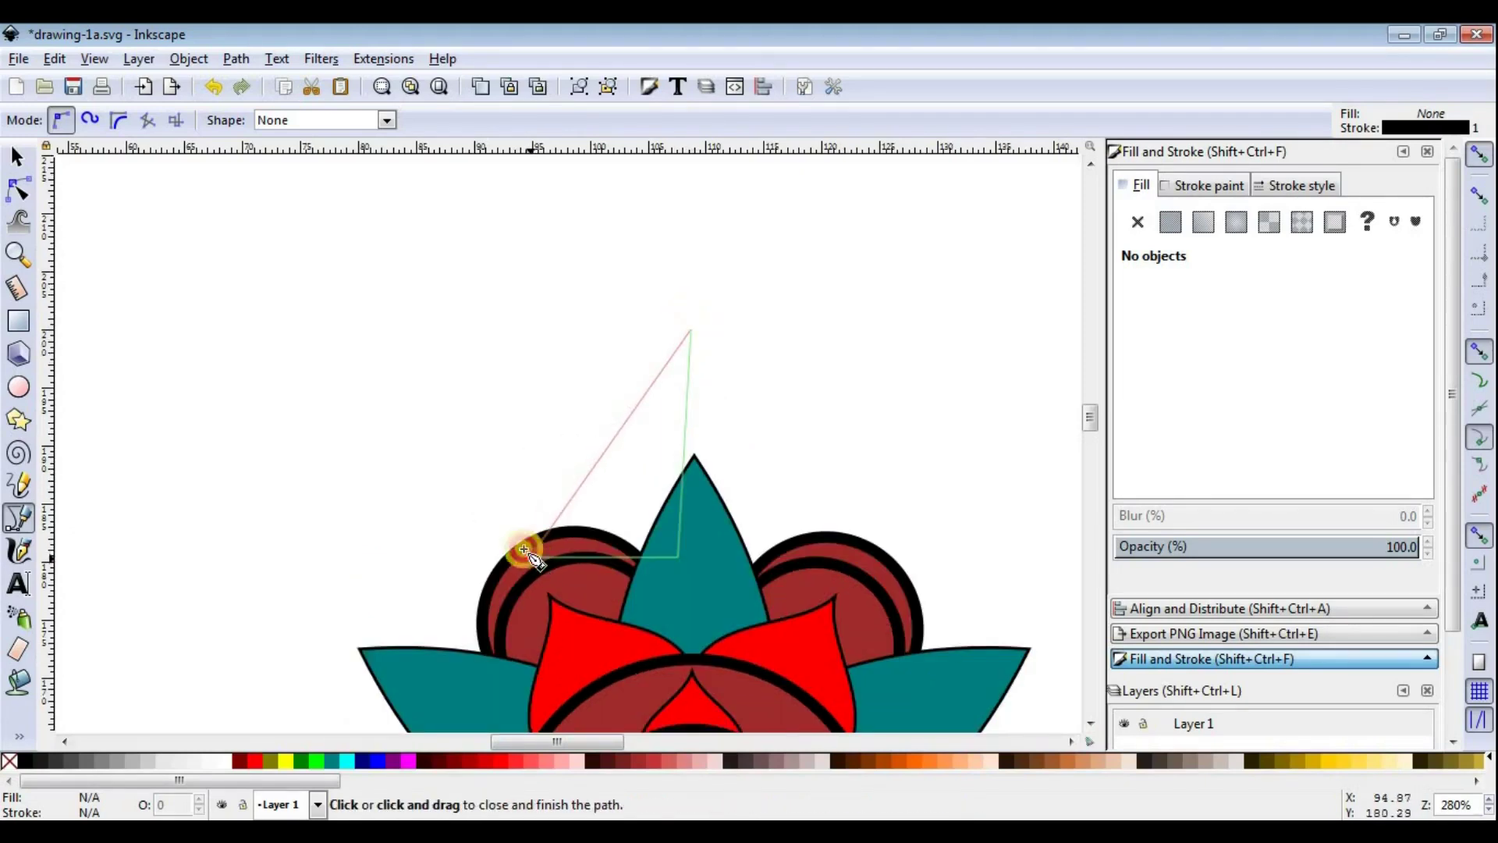
left_click(523, 550)
Step: Bow the triangle's left edge into a curve and raise its top point higher
left_click(19, 190)
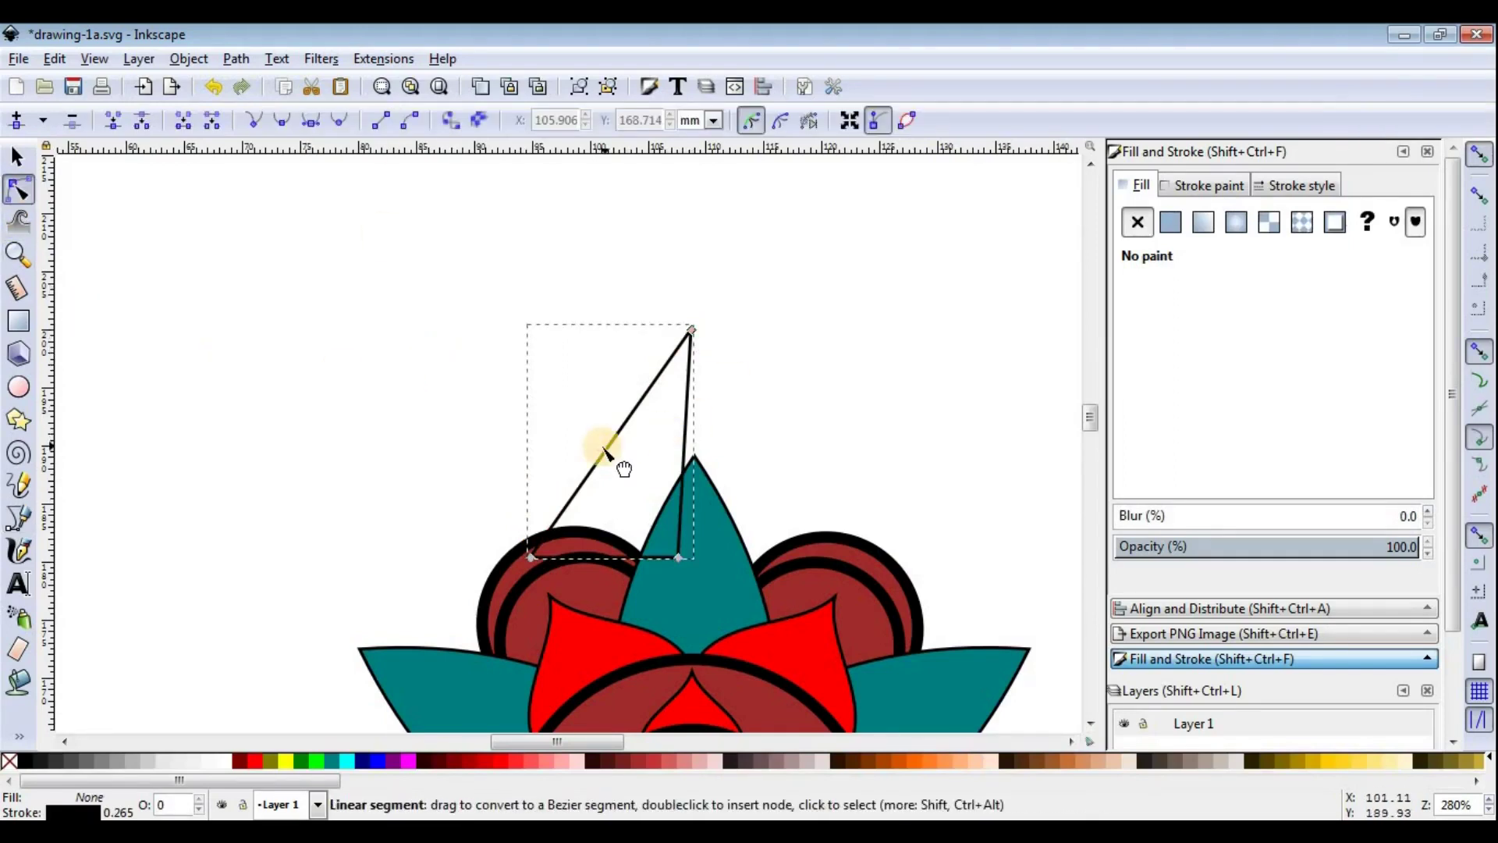
left_click_drag(605, 451, 581, 519)
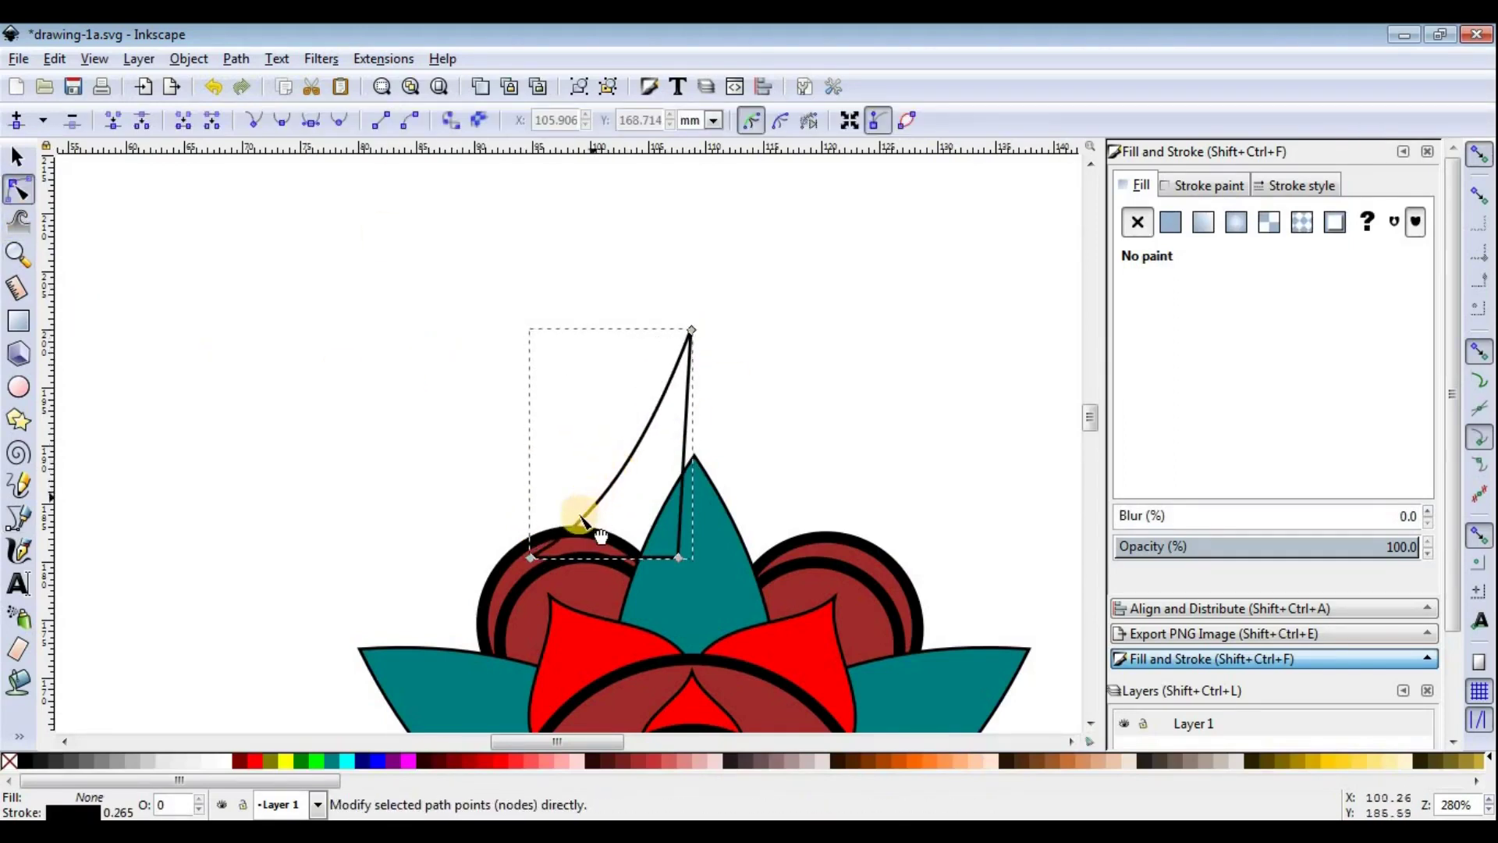
left_click_drag(576, 519, 529, 491)
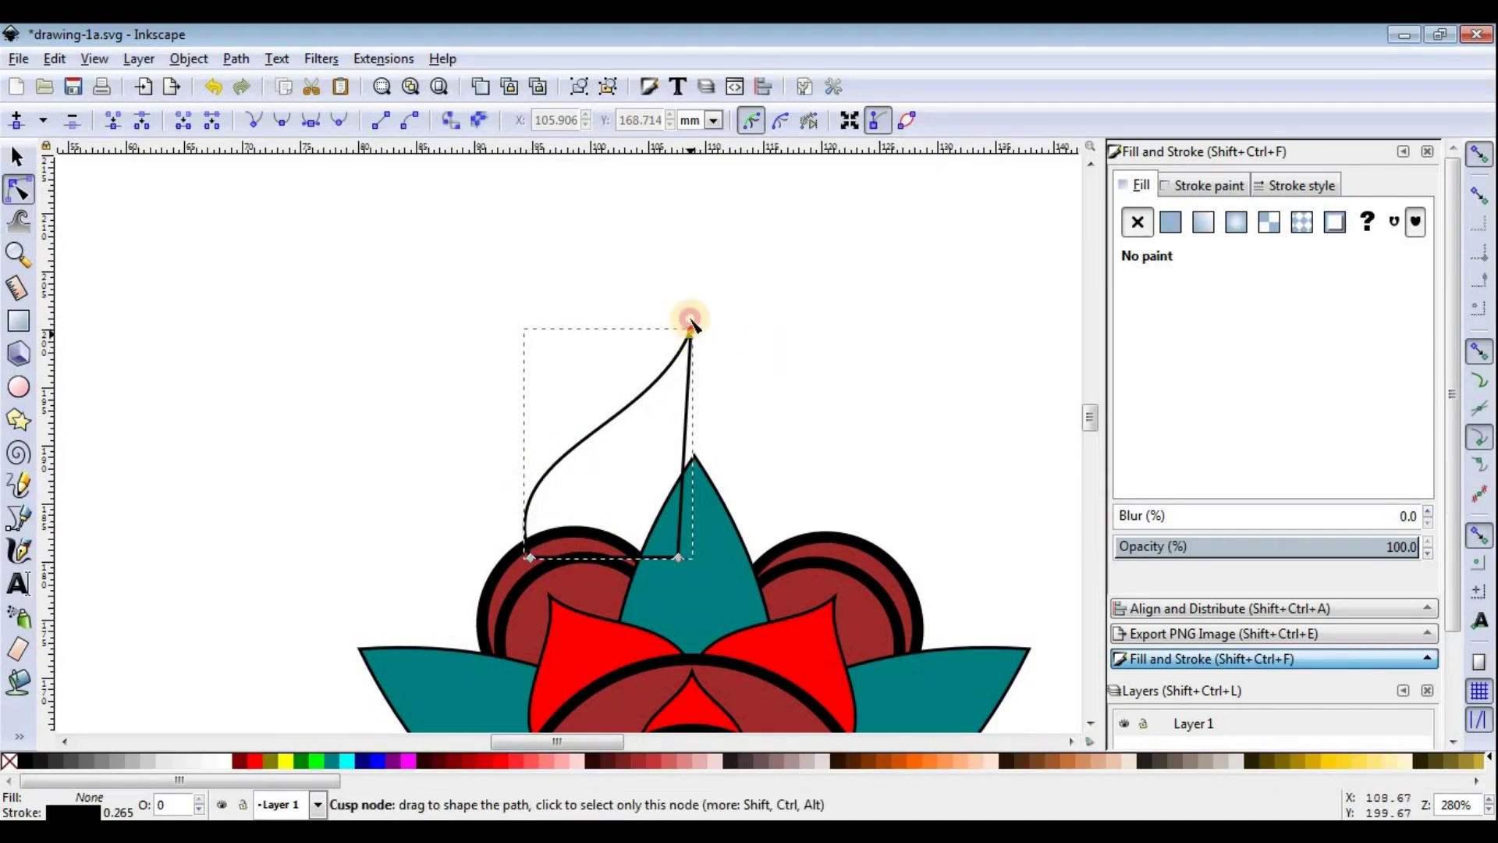
left_click_drag(692, 329, 691, 279)
left_click_drag(651, 379, 669, 389)
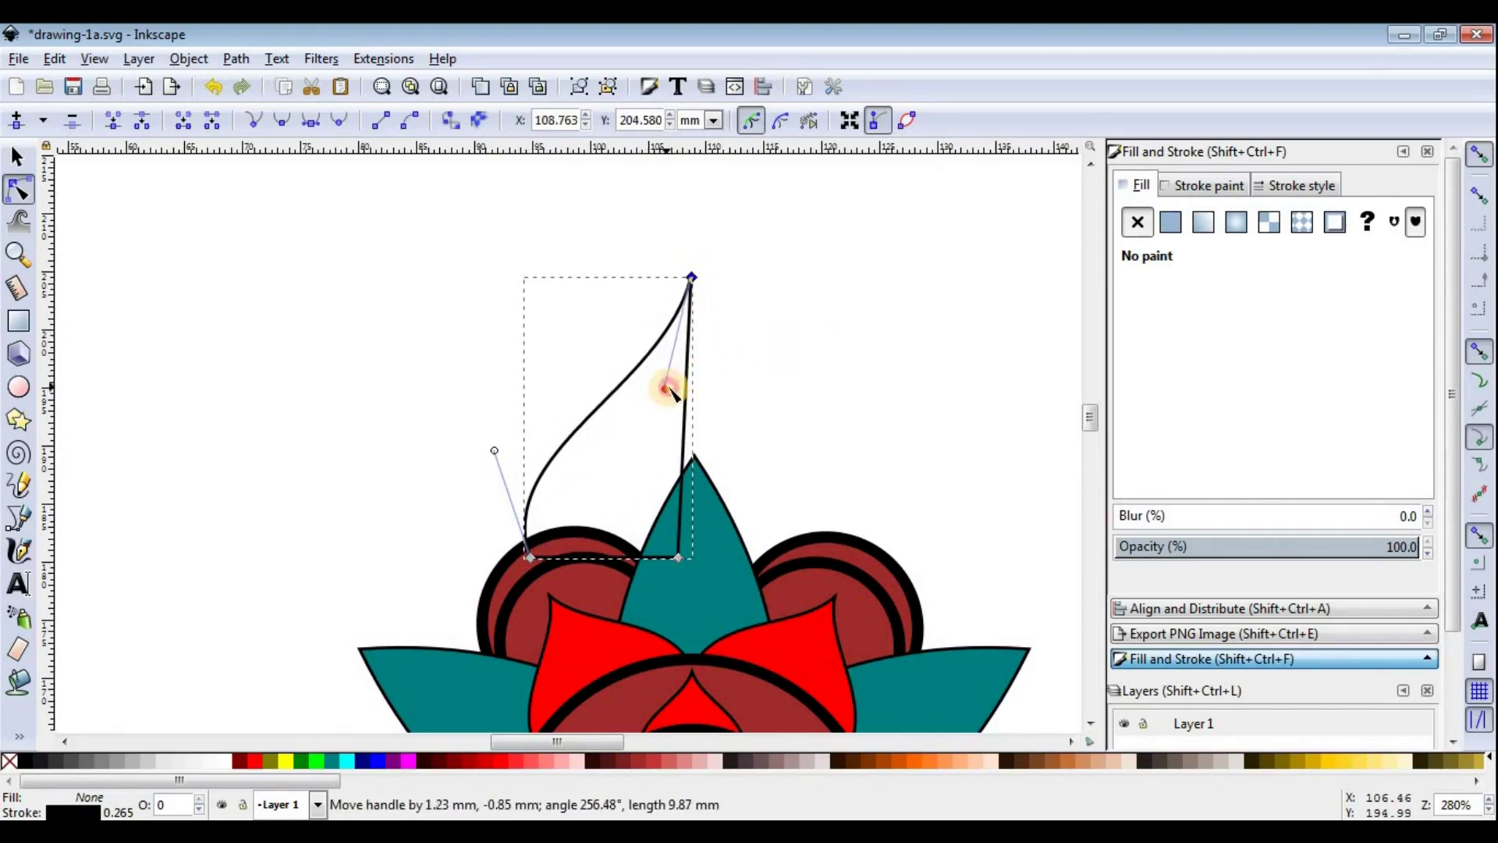
left_click(529, 556)
left_click_drag(487, 453, 465, 451)
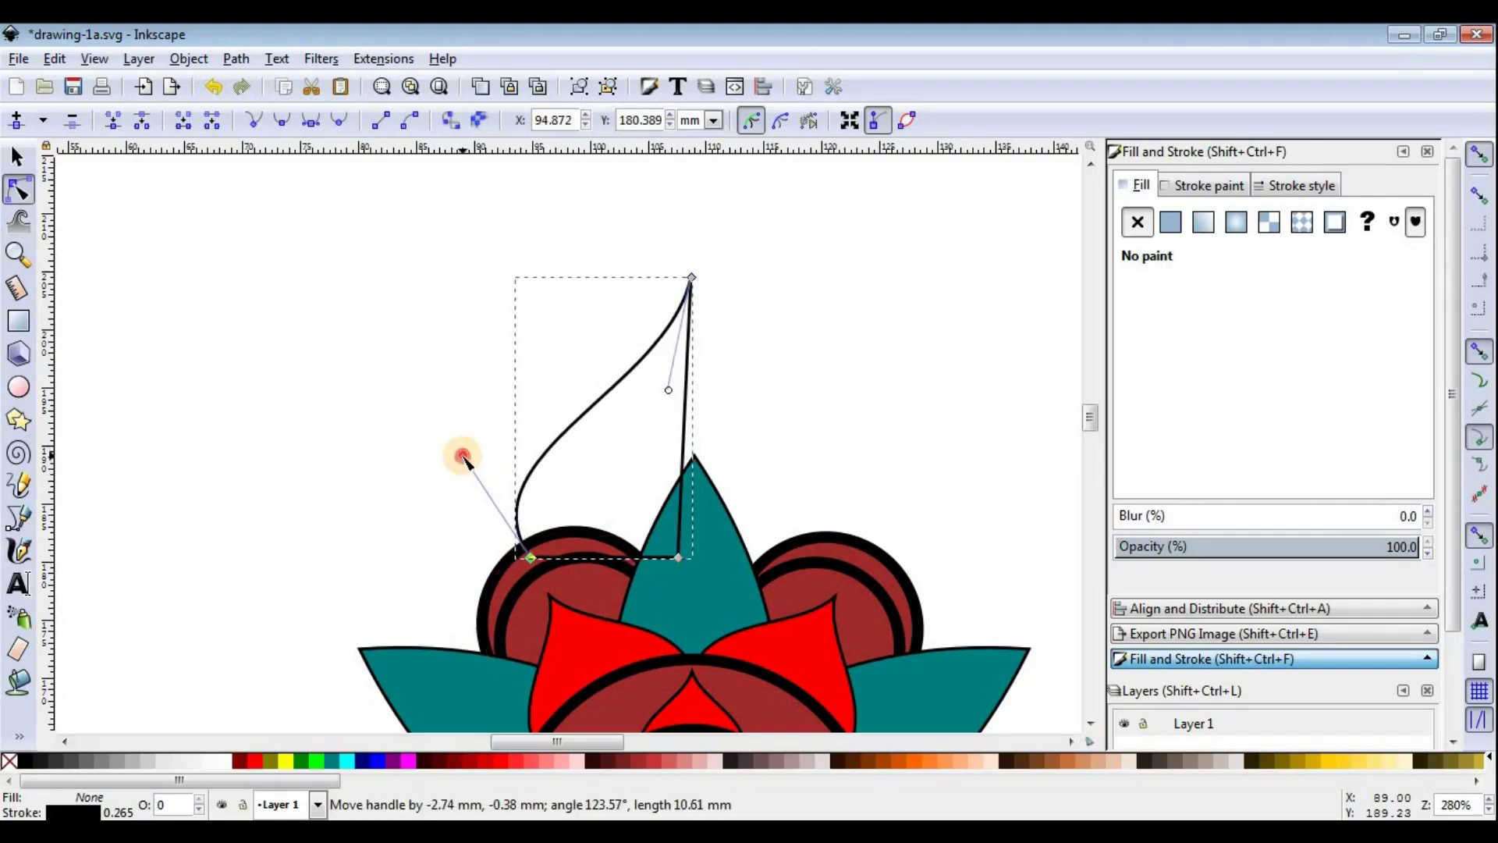
scroll(502, 328, "down", 2)
Step: Mirror a copy of the half-petal and union both halves into one teardrop outline
left_click(17, 156)
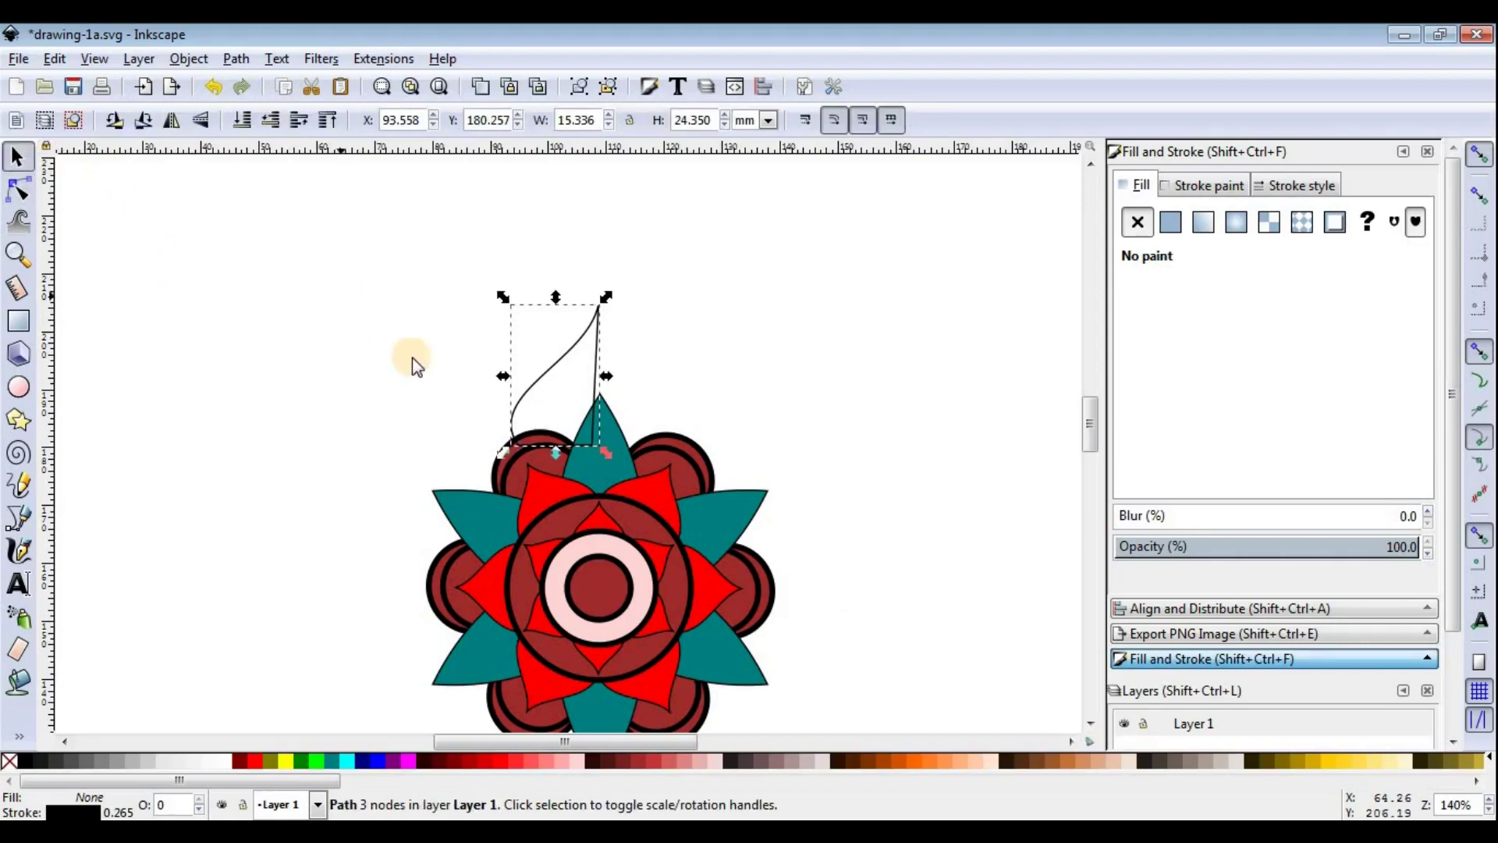
key("ctrl+d")
left_click(171, 119)
left_click_drag(572, 382, 662, 384)
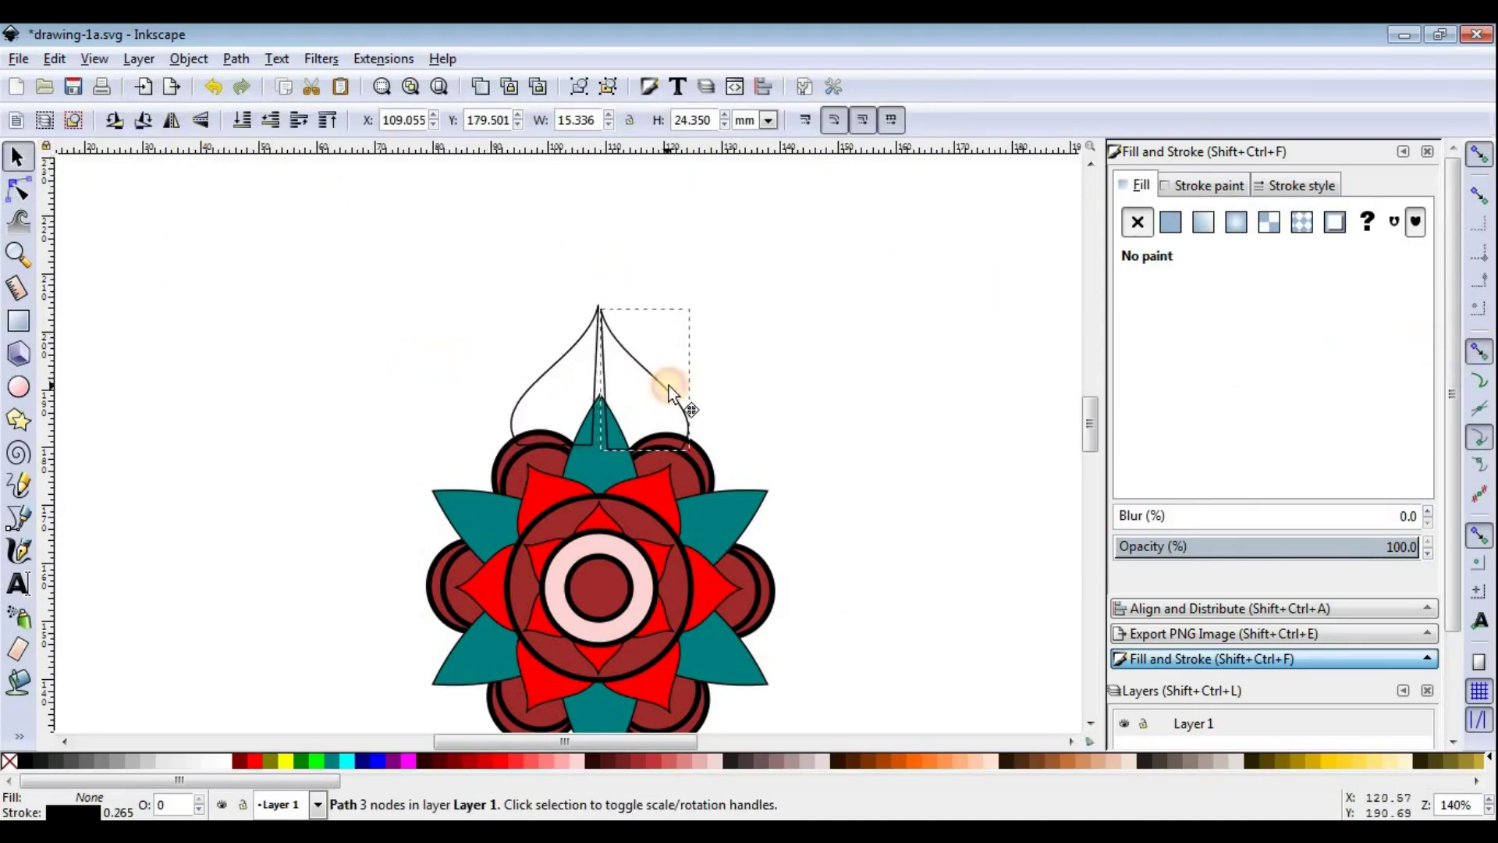
left_click(18, 189)
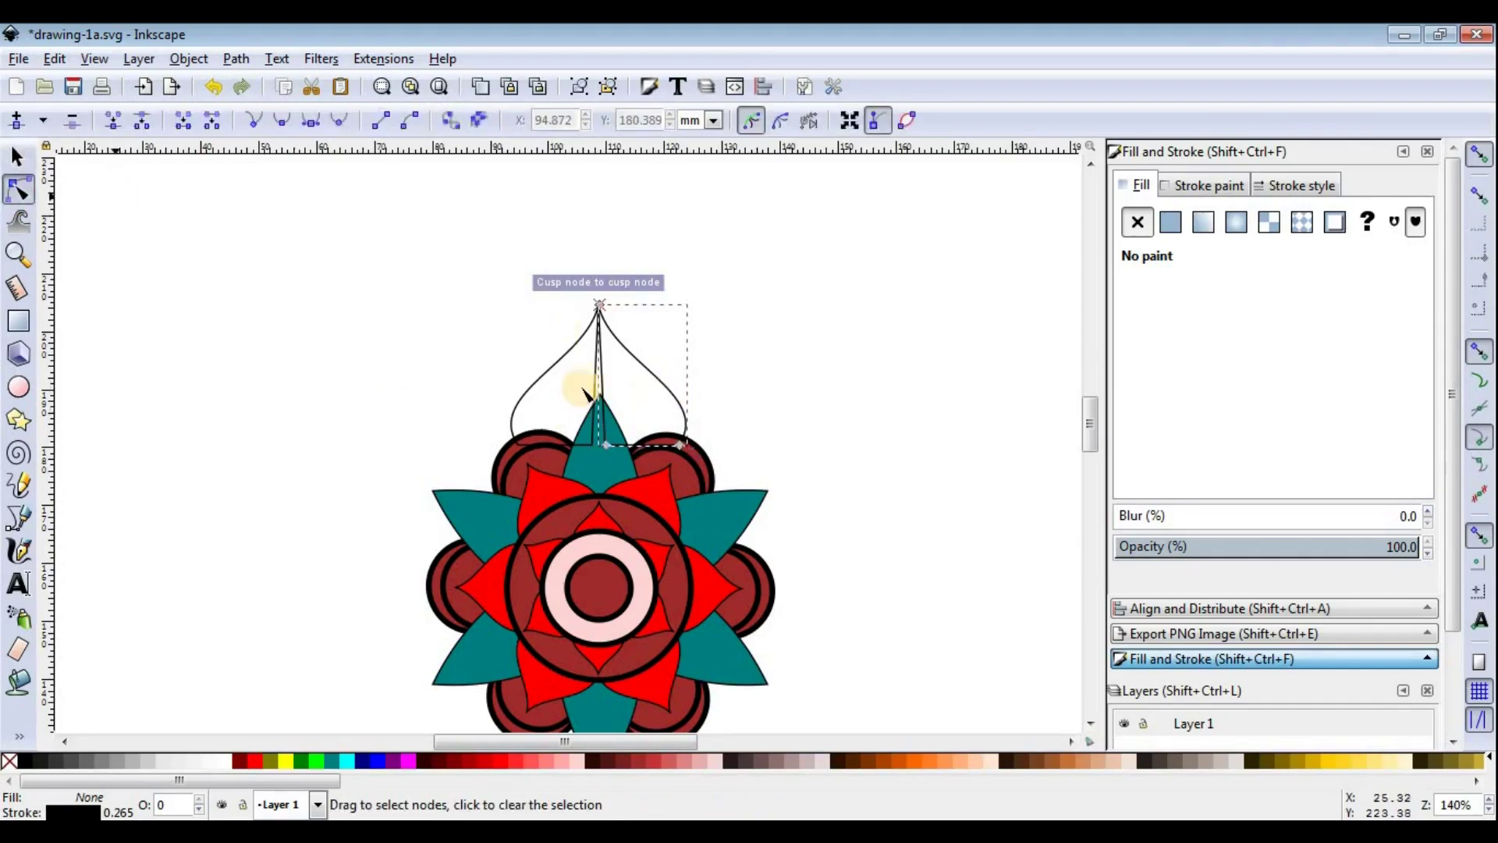
scroll(582, 405, "up", 3, "ctrl")
left_click_drag(653, 523, 567, 519)
left_click(15, 160)
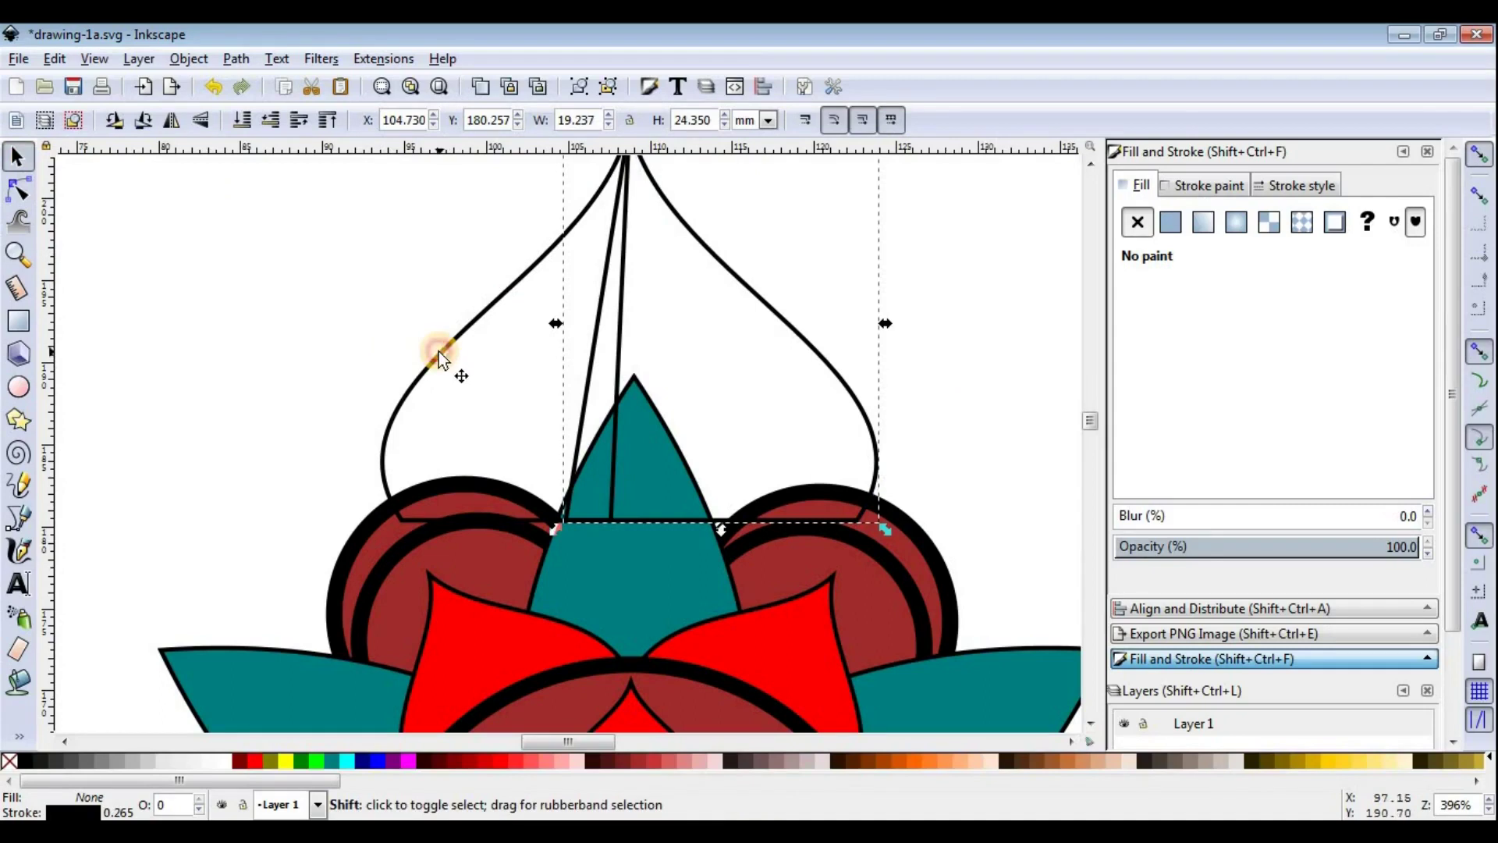
left_click(439, 351, "shift")
left_click(235, 58)
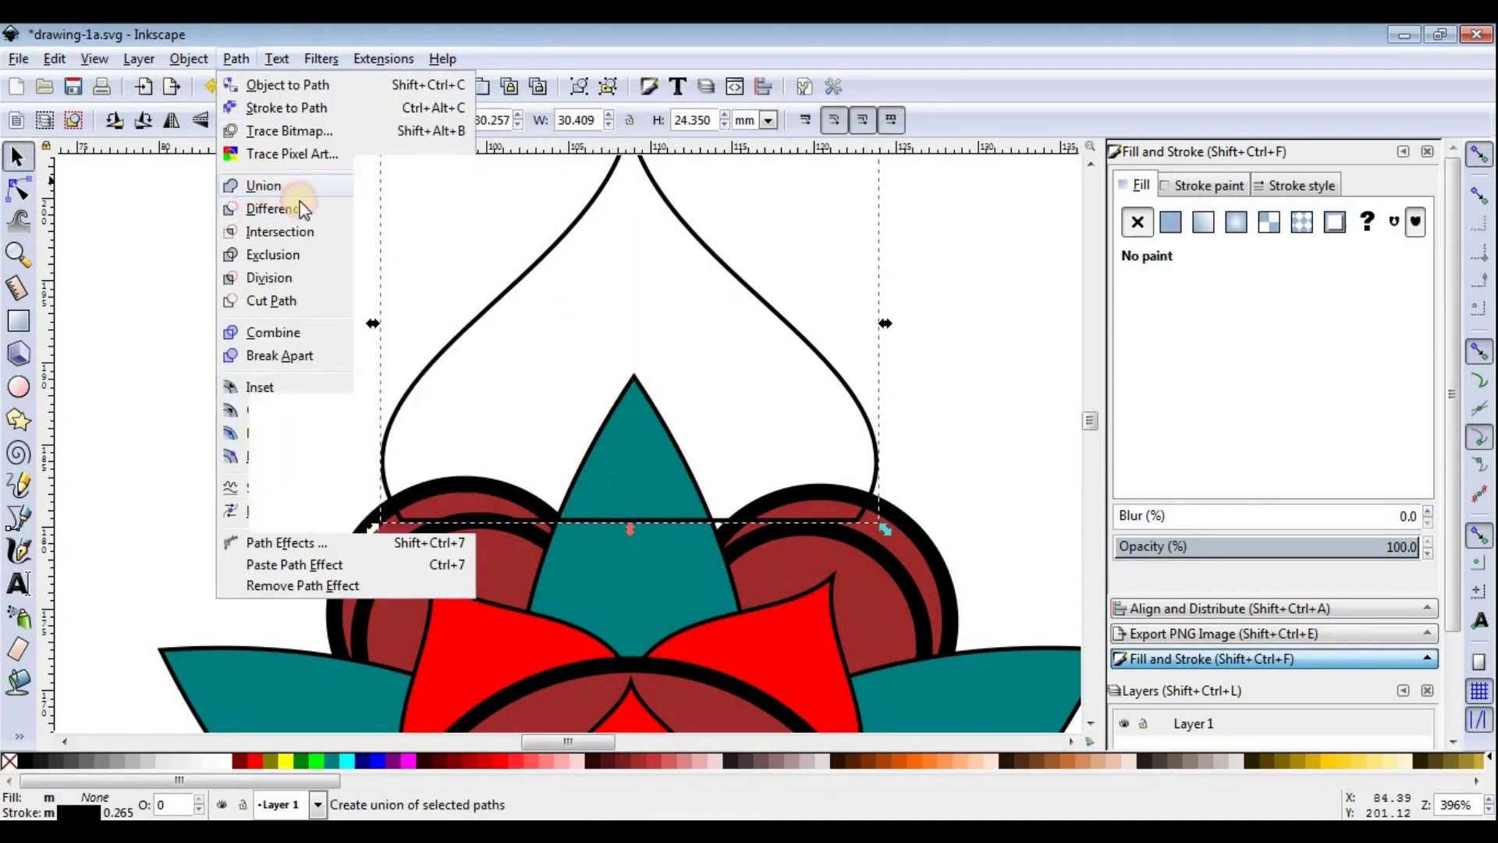
left_click(285, 188)
Step: Place a vertically flipped copy of the teardrop directly below the flower
scroll(927, 364, "down", 3, "ctrl")
scroll(928, 359, "down", 1)
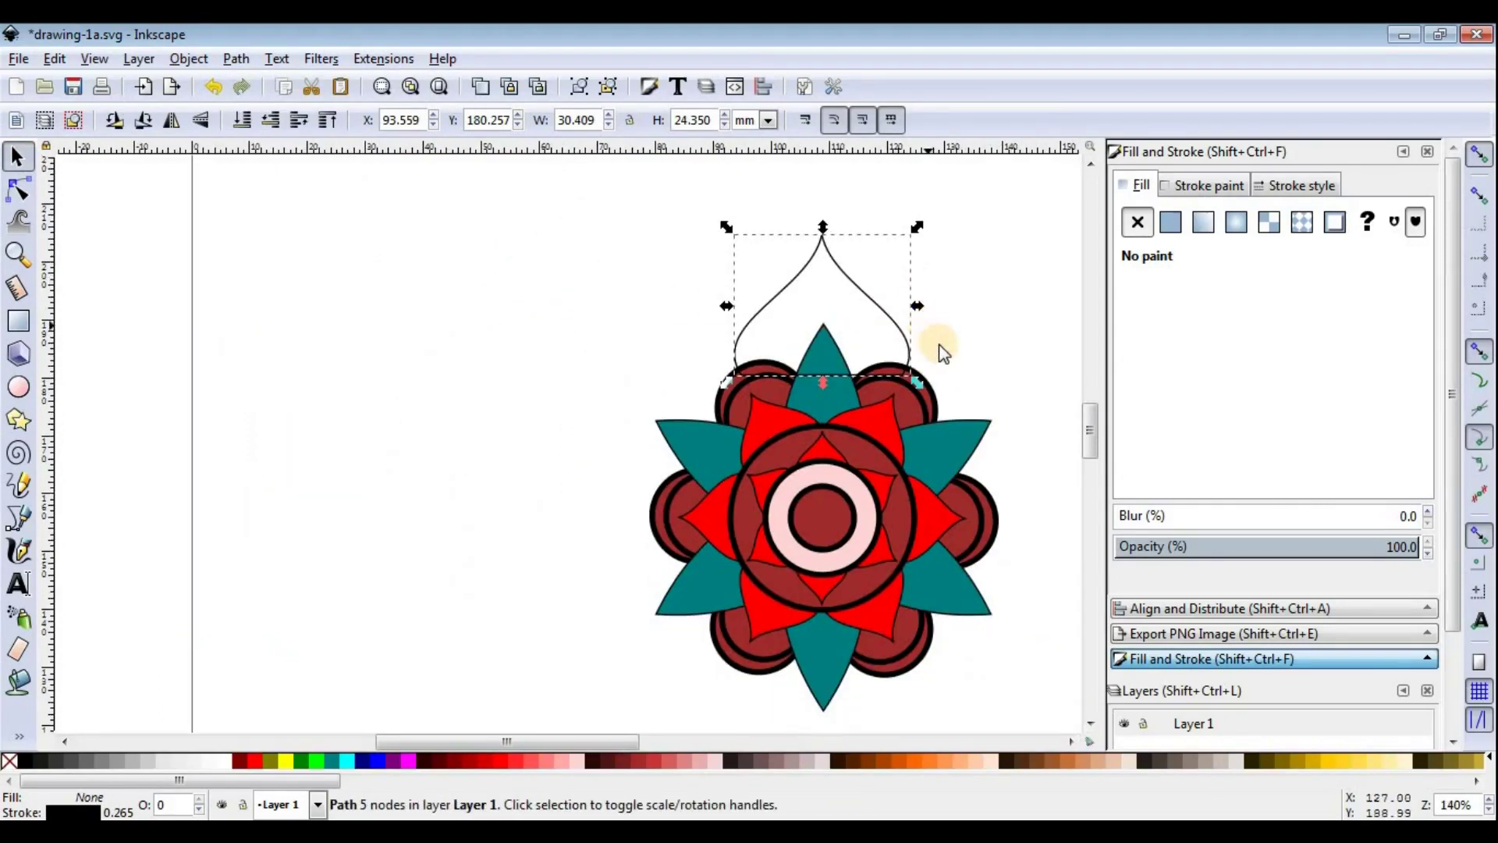
scroll(935, 340, "down", 1, "ctrl")
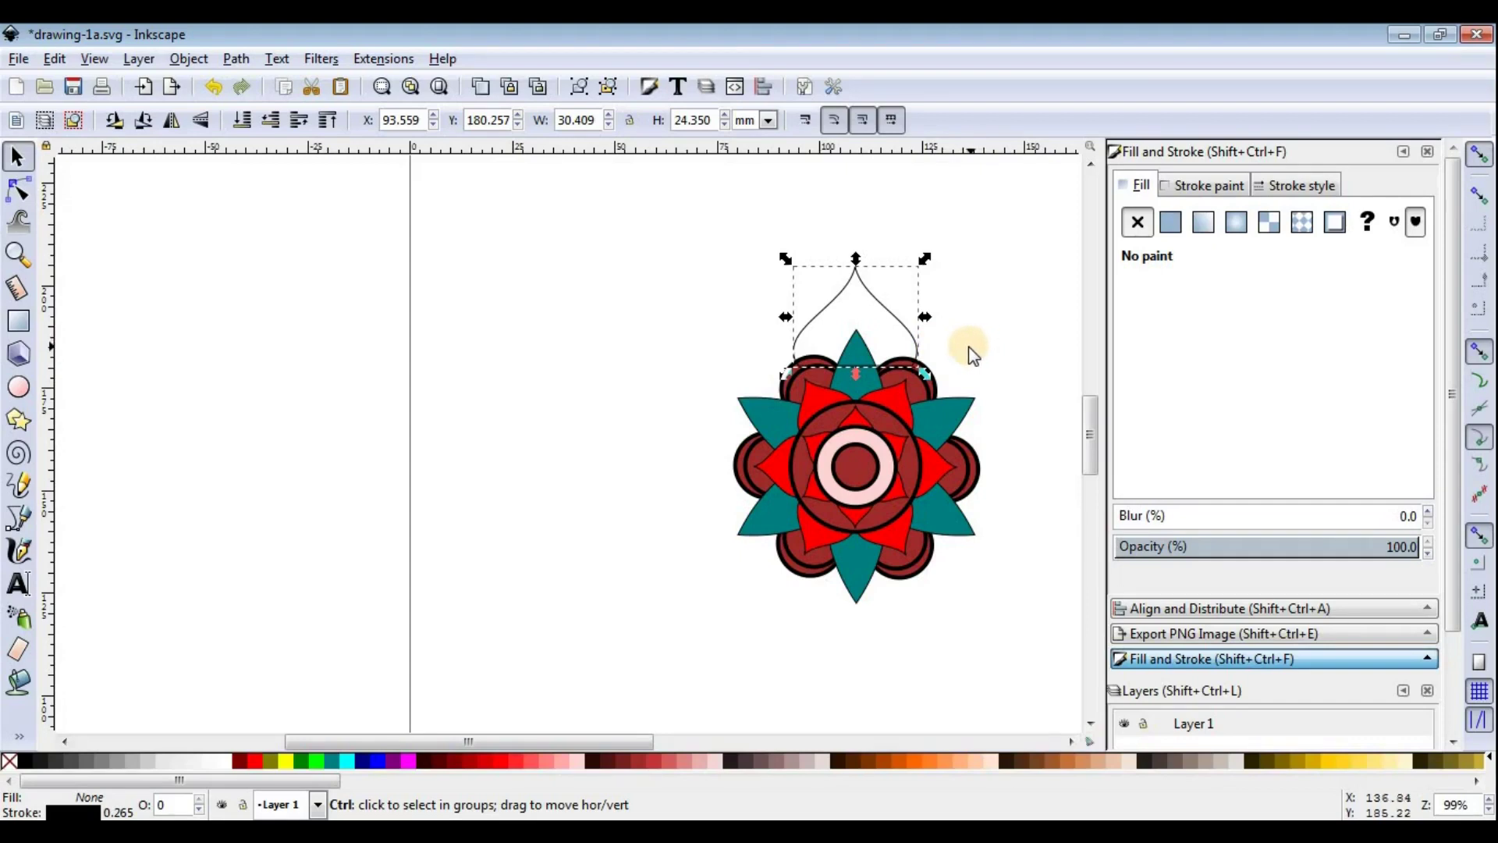
key("ctrl+d")
left_click_drag(882, 307, 883, 557)
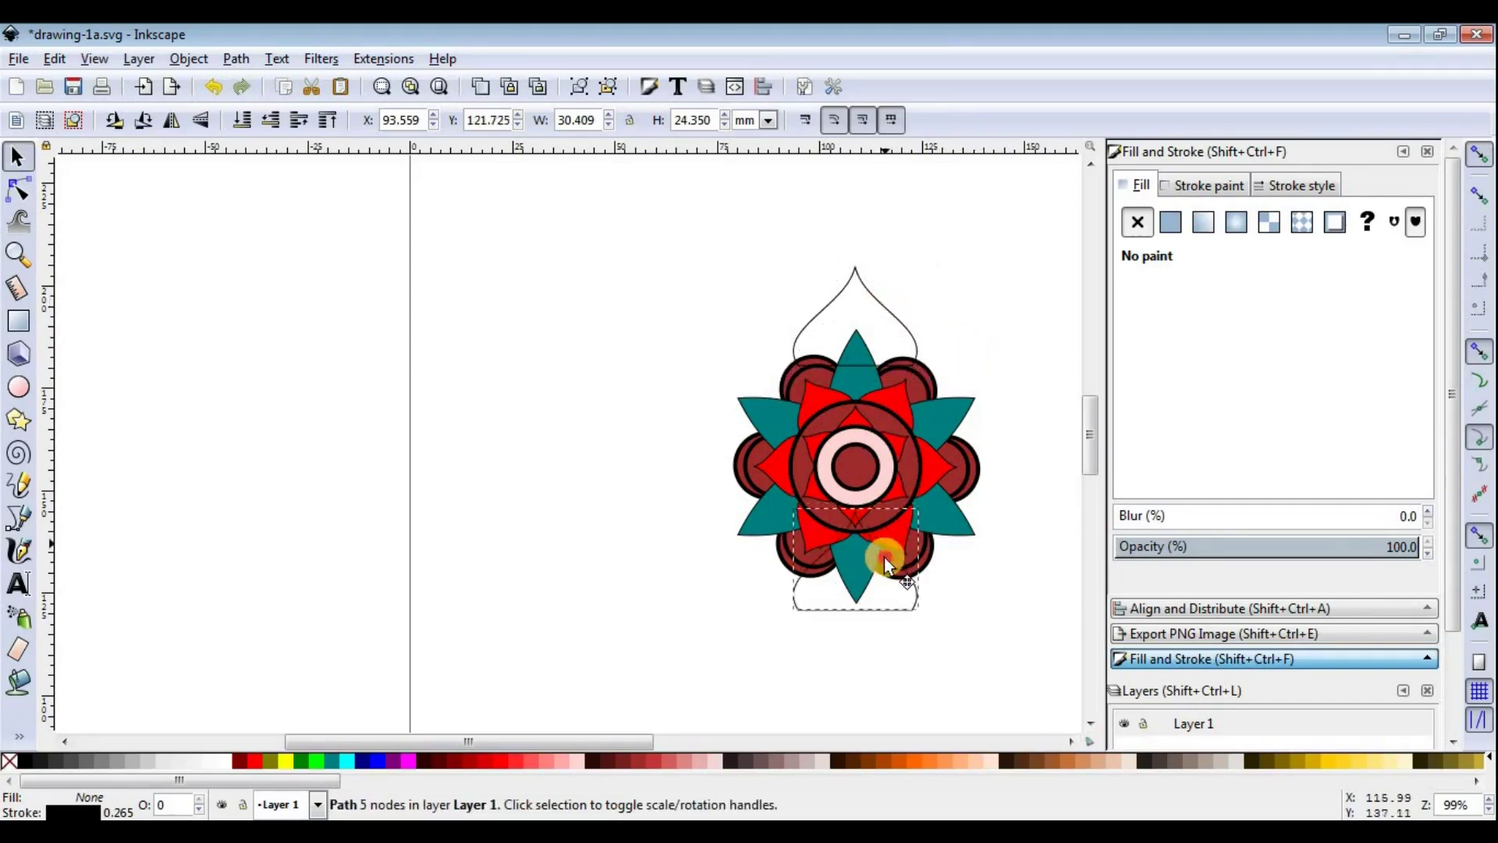
left_click(188, 121)
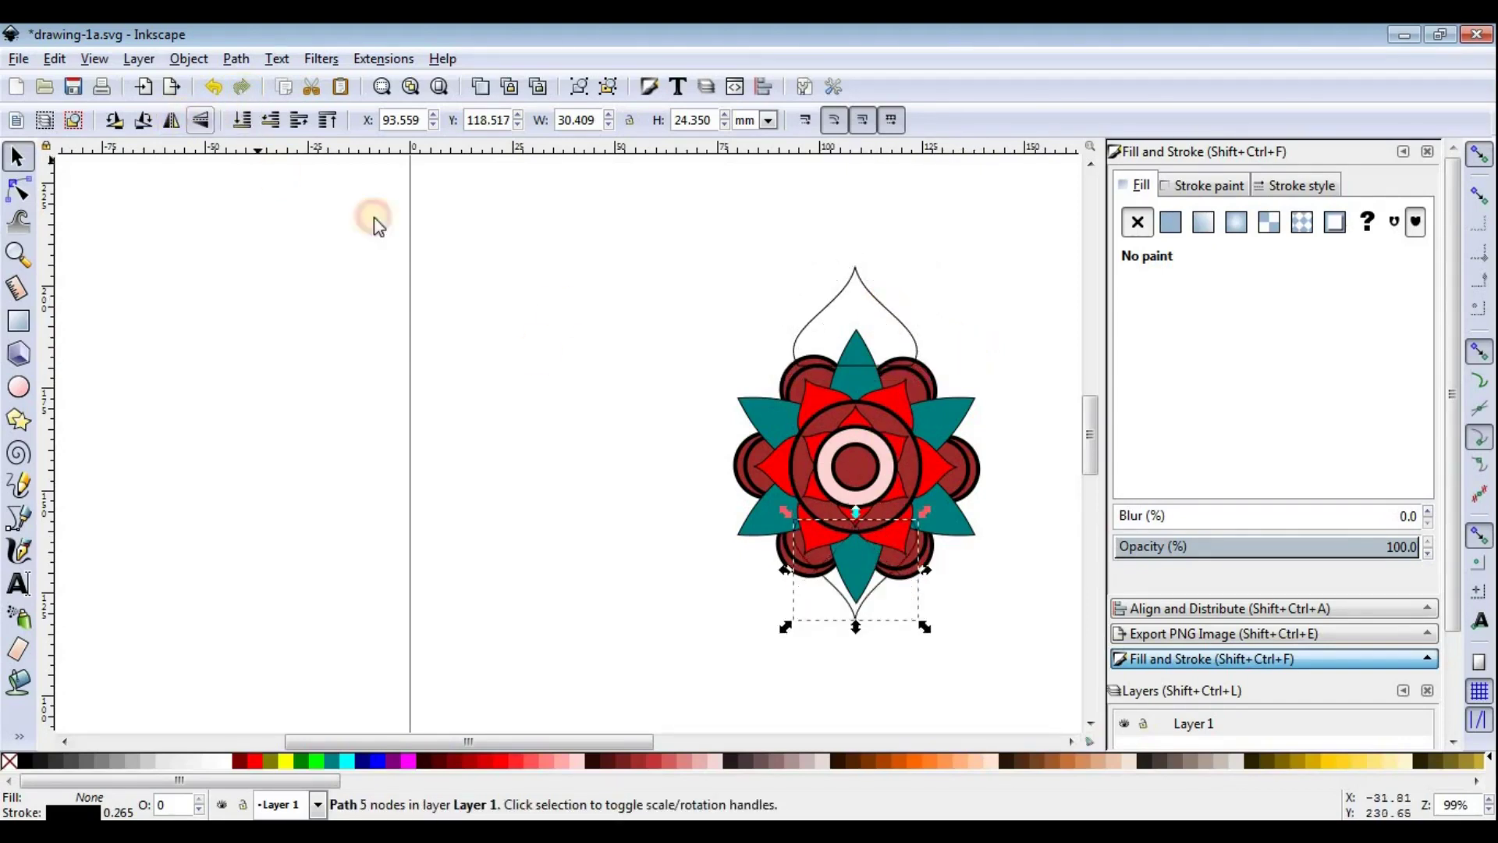
scroll(822, 565, "up", 1, "ctrl")
scroll(797, 478, "down", 1, "ctrl")
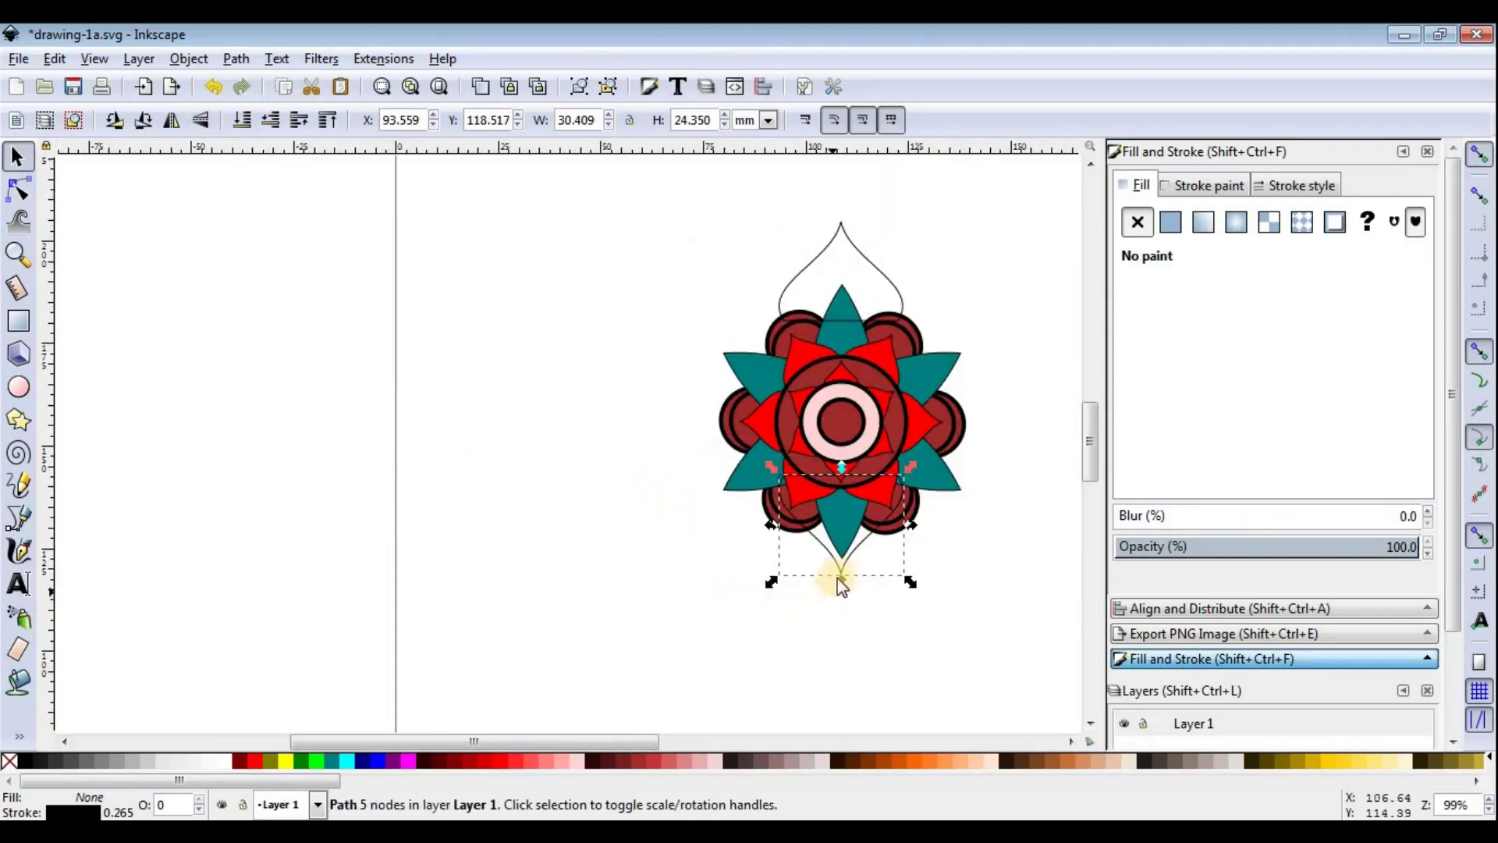
left_click_drag(844, 572, 844, 613)
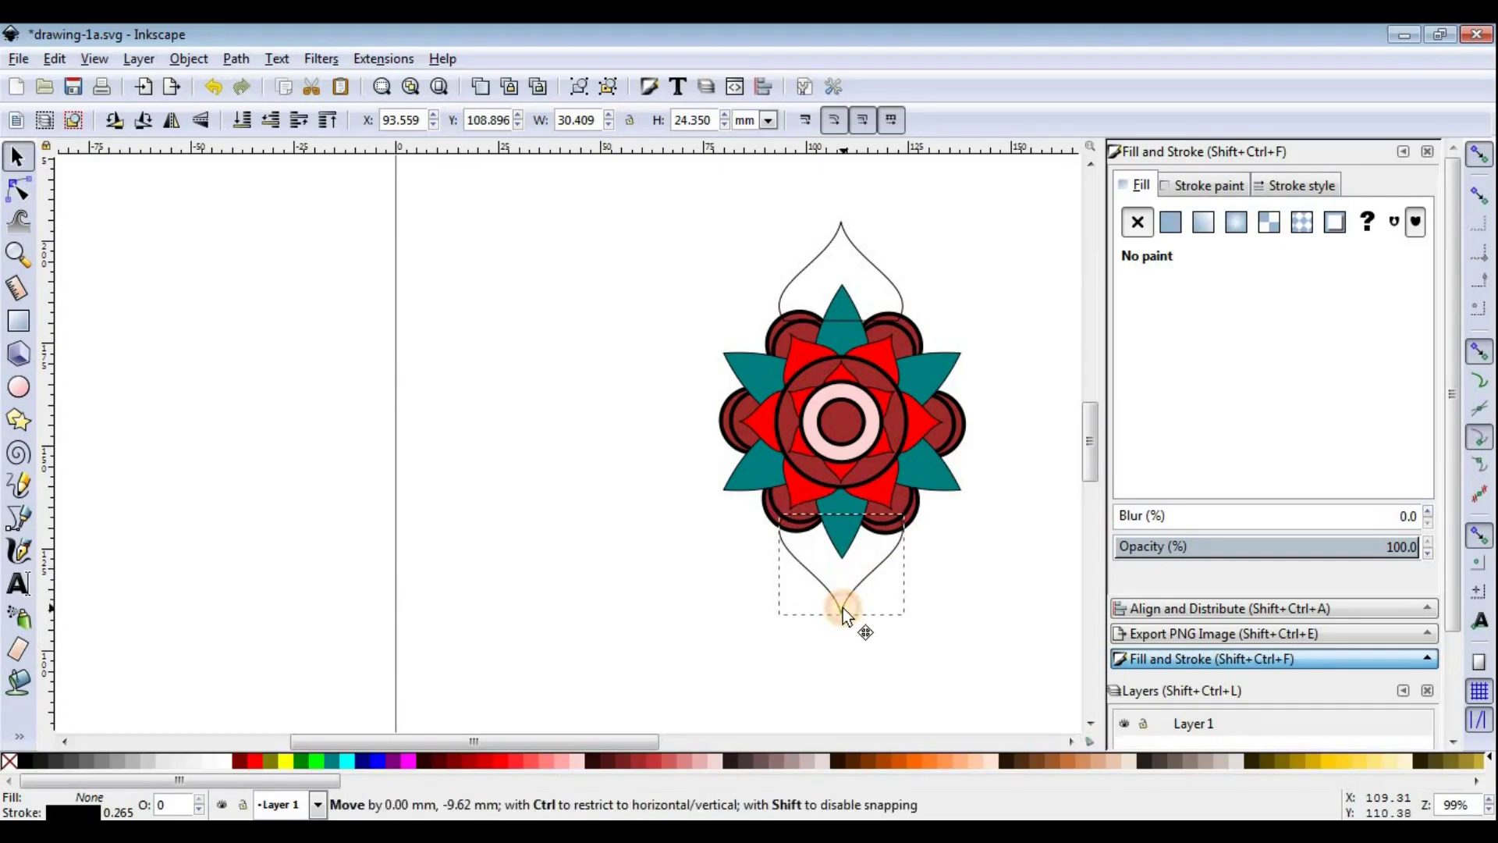
left_click_drag(842, 613, 847, 622)
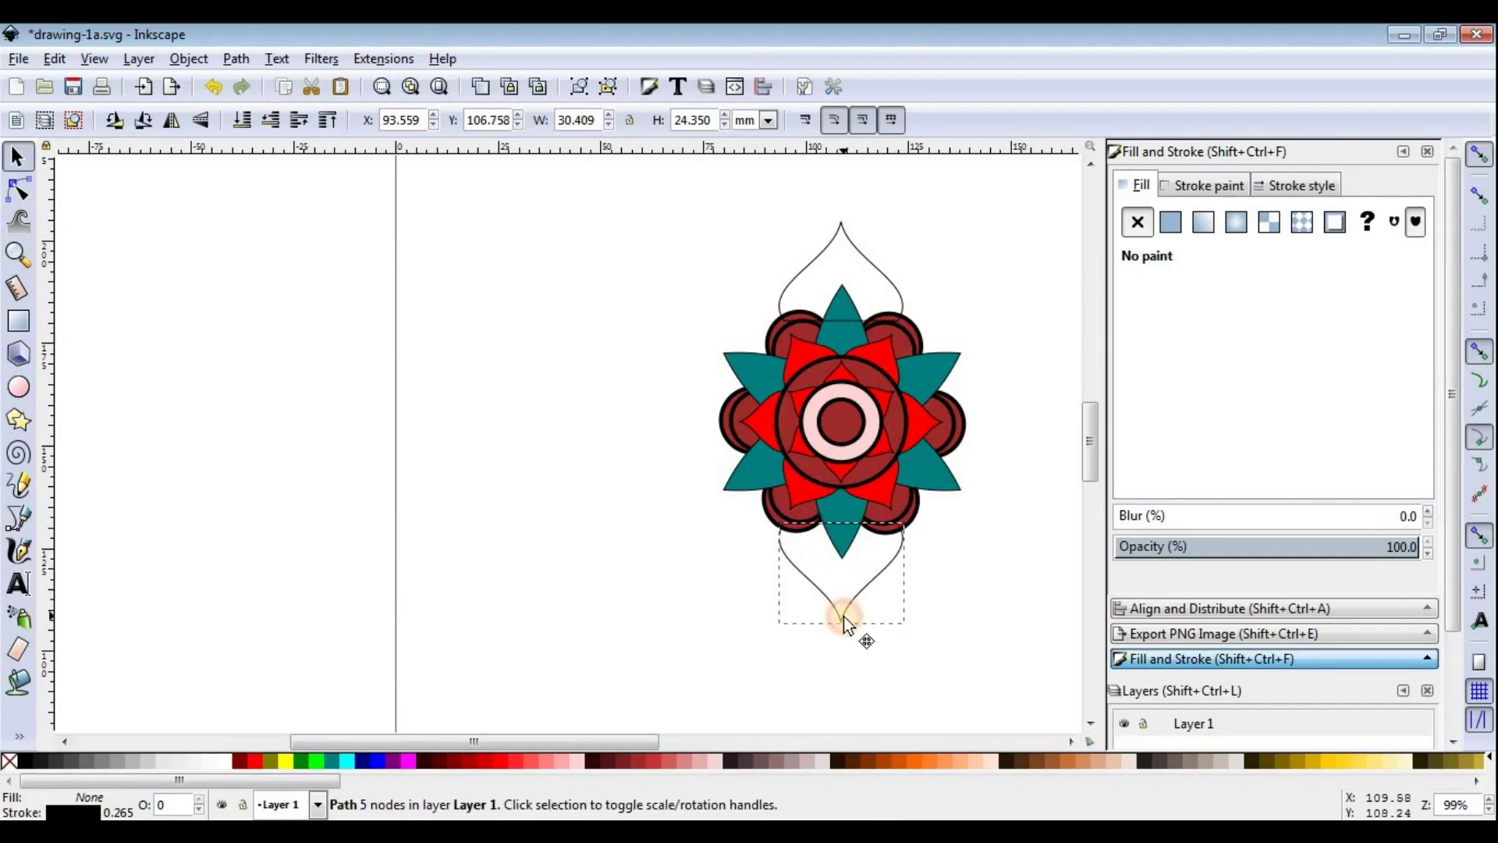
scroll(865, 563, "up", 3)
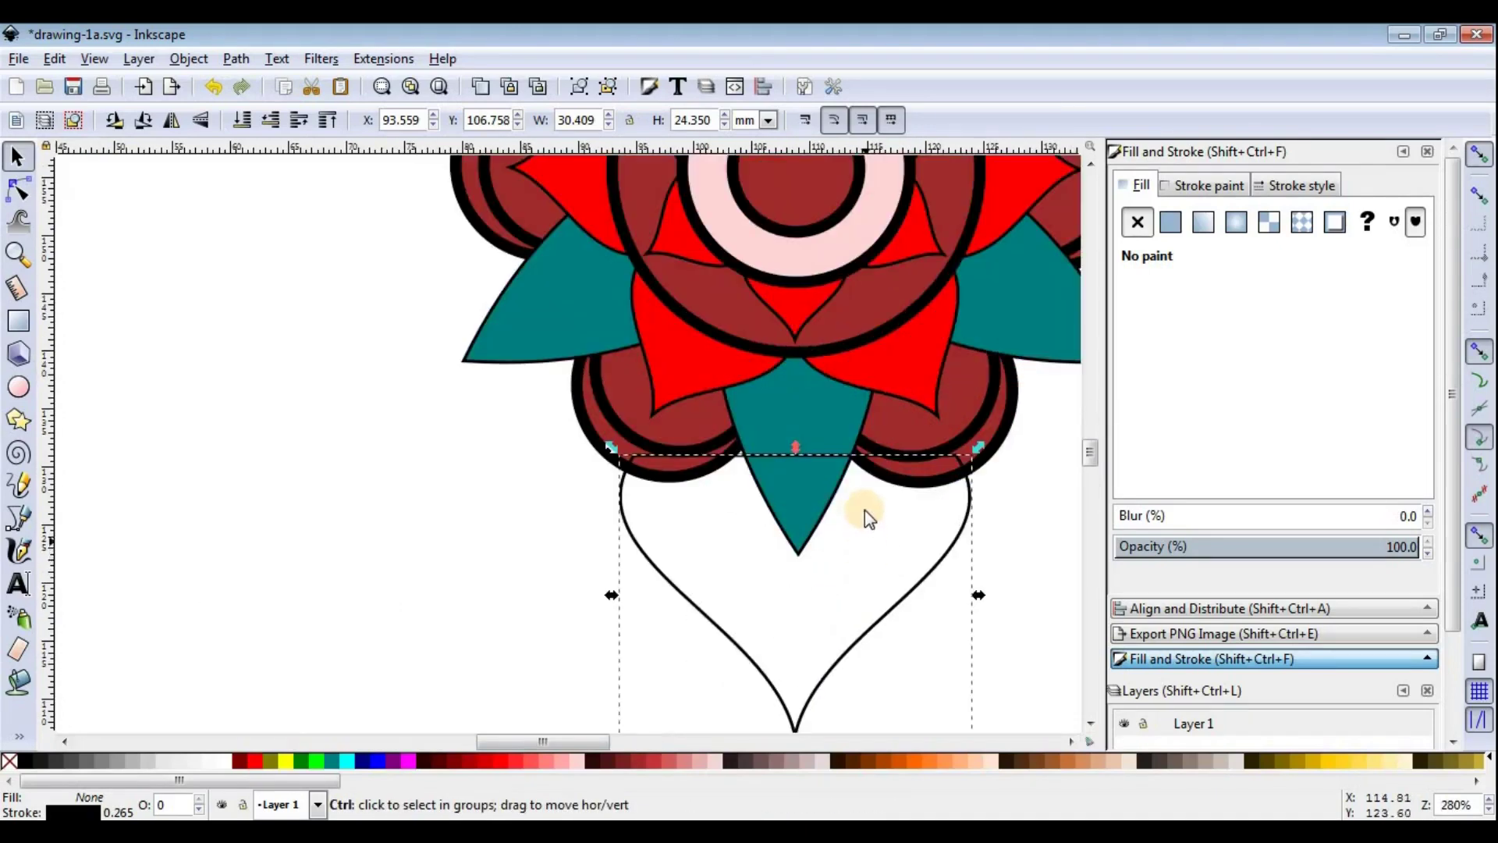
Step: Select the lower and top teardrop outlines
left_click(702, 546)
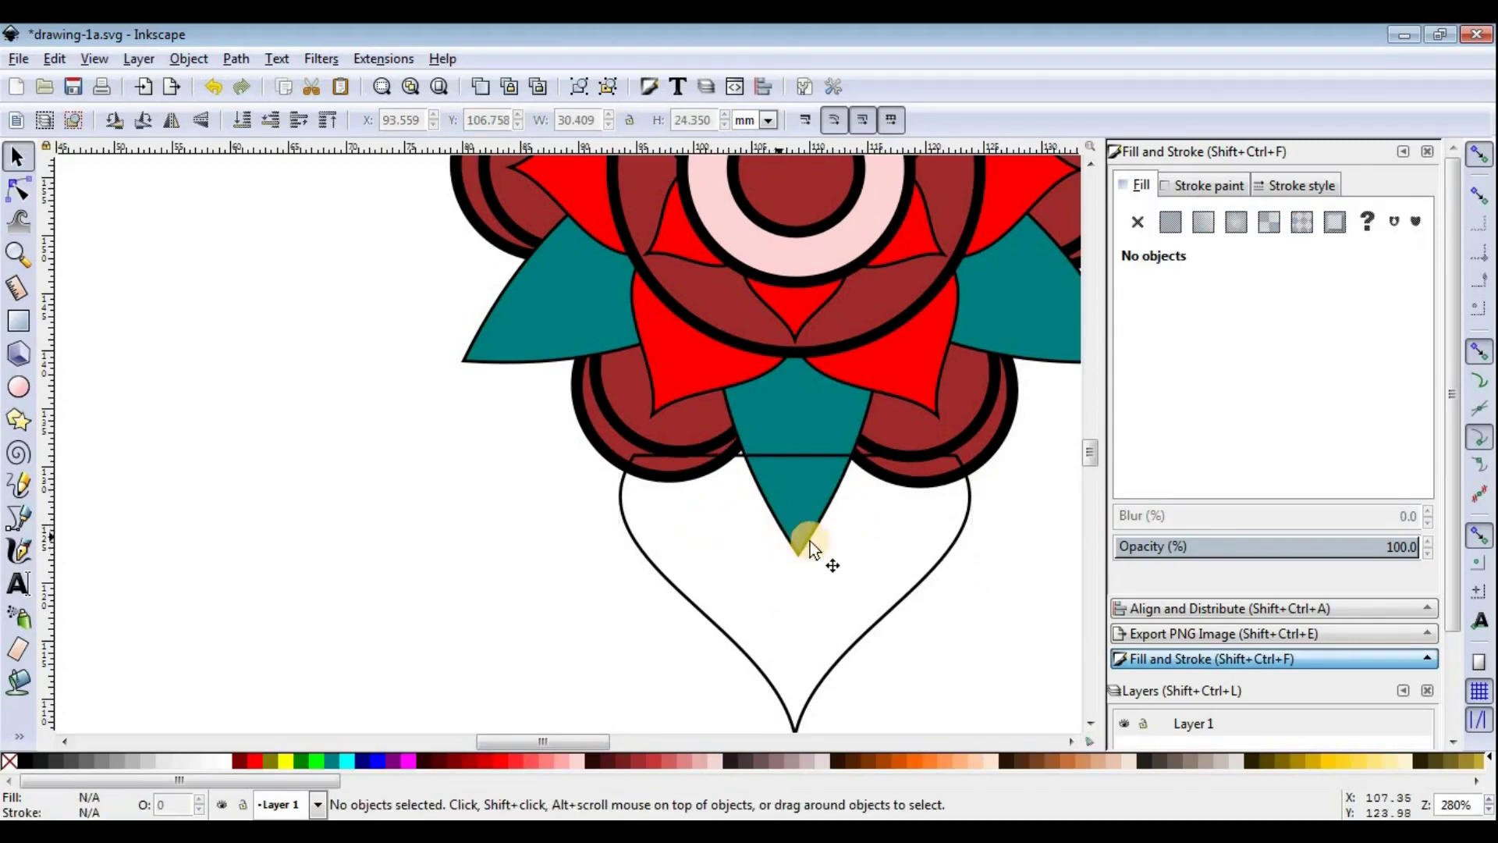
scroll(878, 541, "up", 5)
scroll(879, 539, "up", 4)
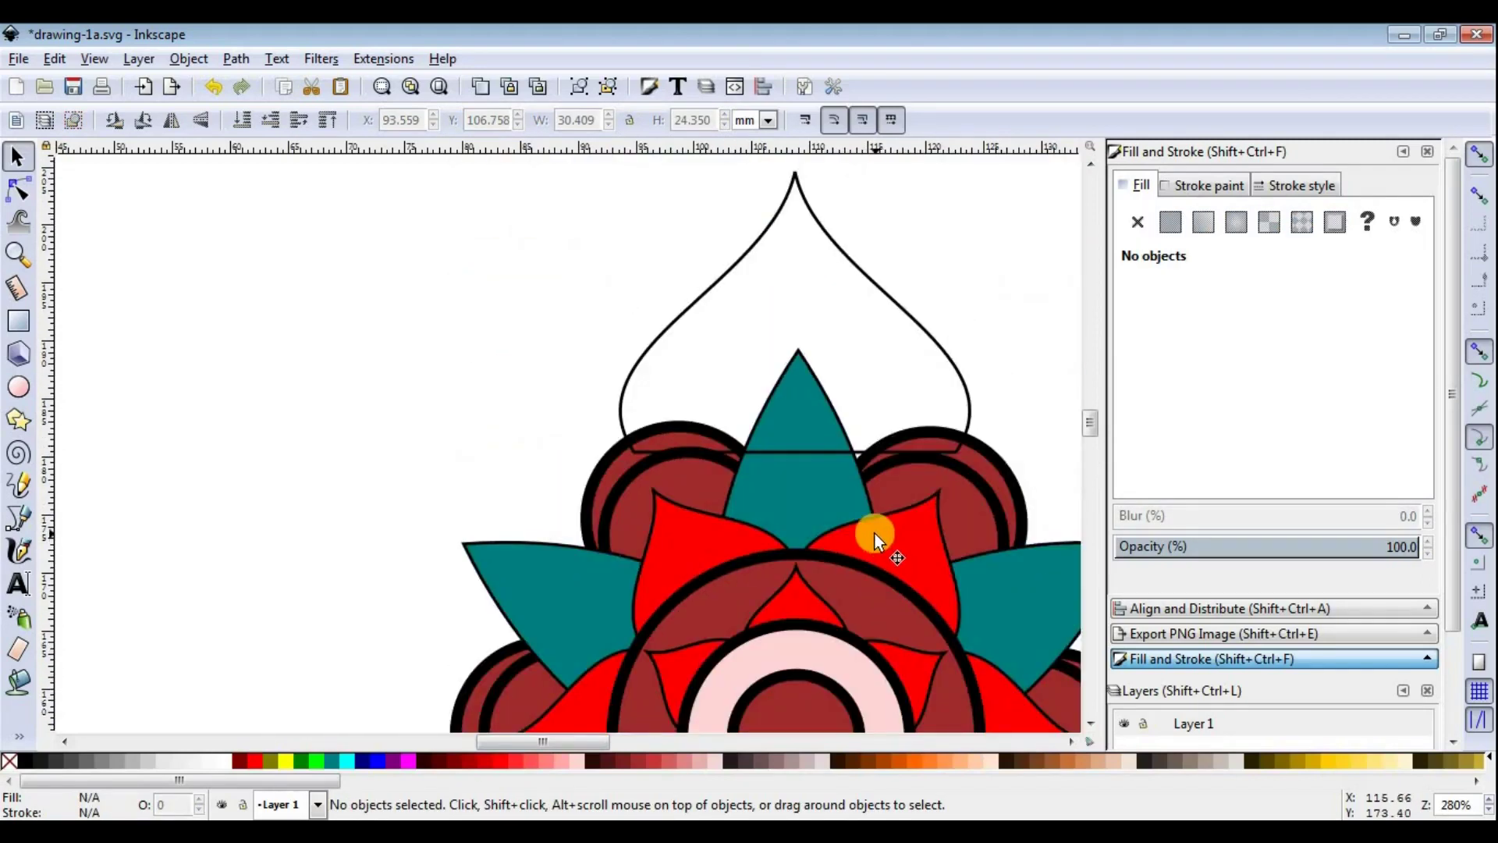
scroll(874, 532, "down", 6)
scroll(873, 530, "down", 5)
left_click(902, 548)
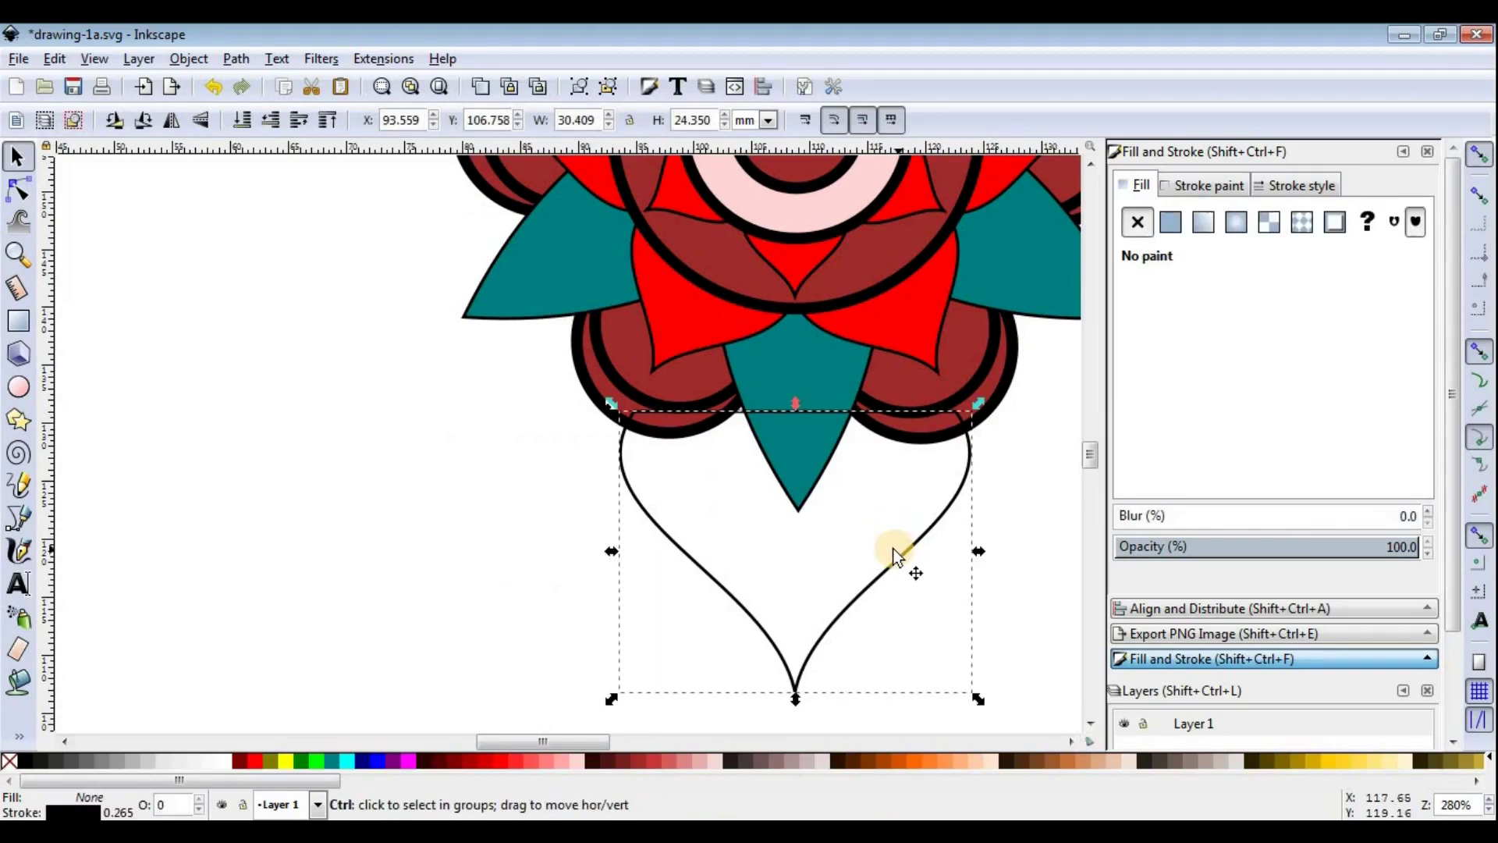
scroll(897, 546, "down", 4, "ctrl")
left_click(892, 340)
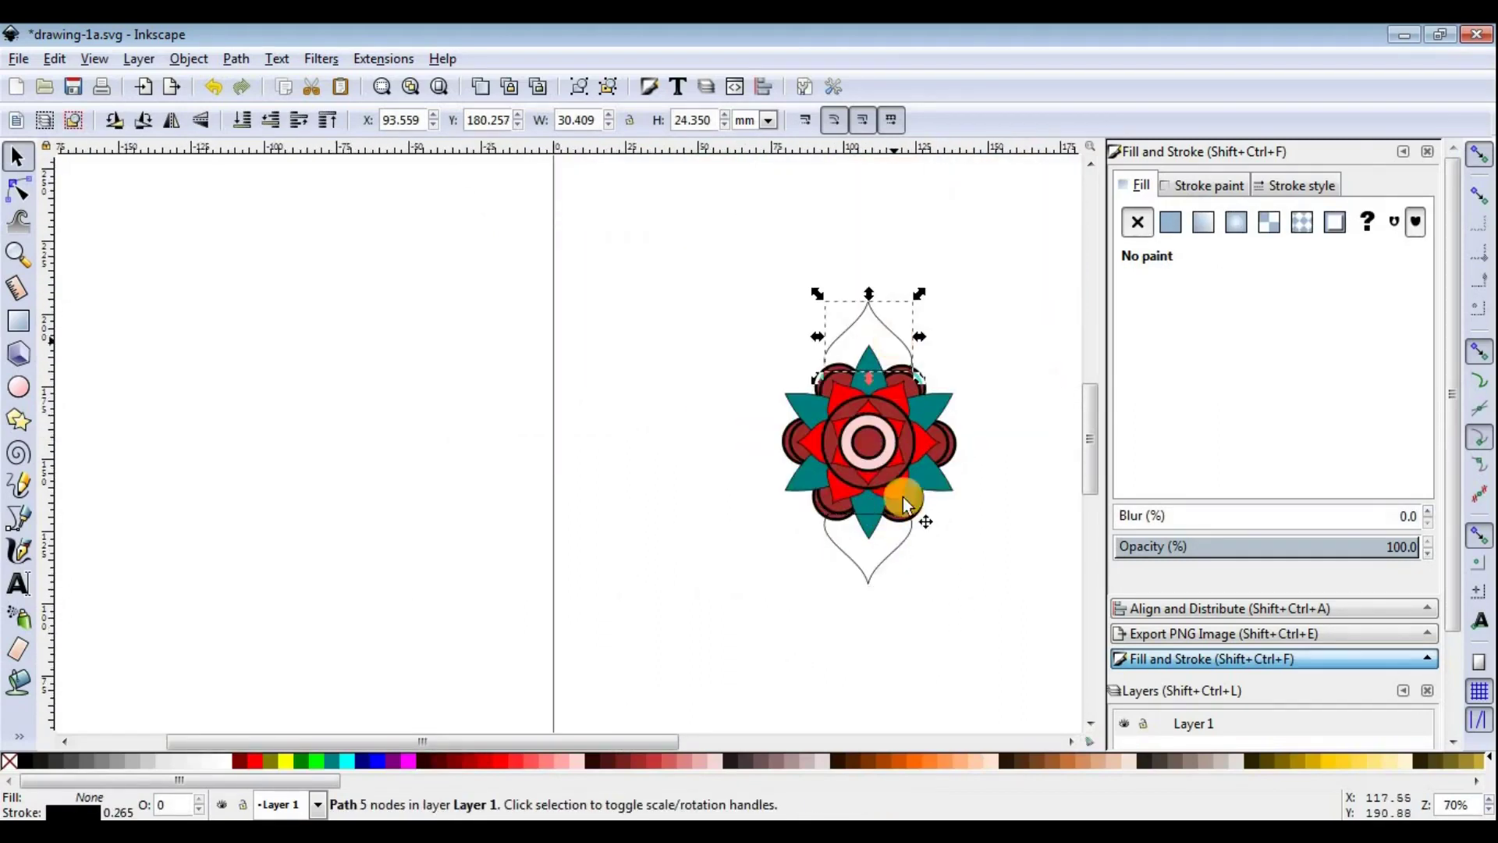
Step: Group the top and bottom teardrop outlines and rotate the pair 30° around the flower
left_click(905, 542, "shift")
key("ctrl")
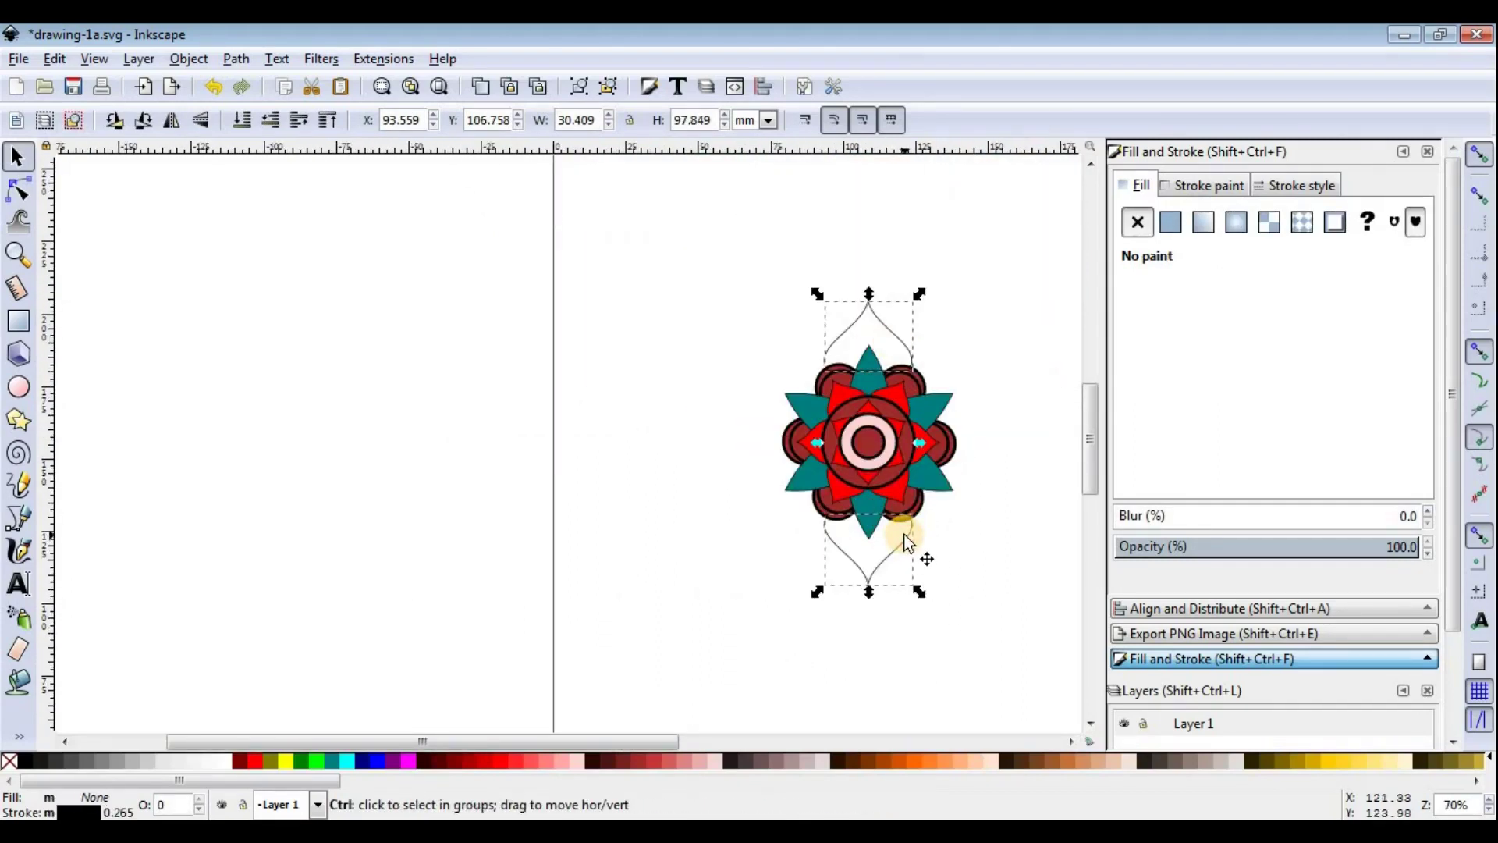
key("ctrl+g")
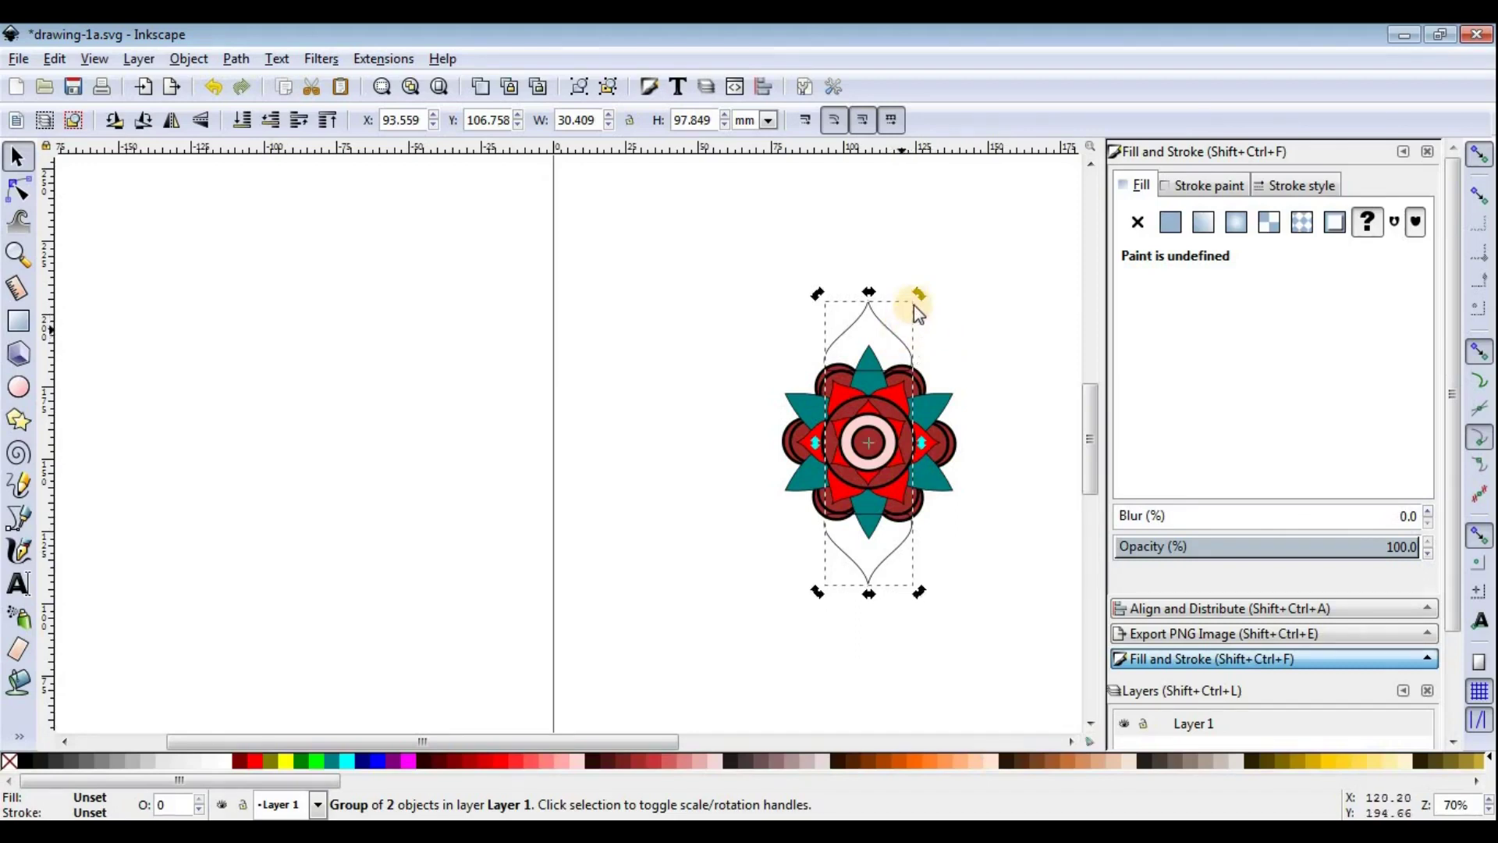
mouse_move(916, 302)
left_mouse_down()
mouse_move(976, 394)
mouse_move(981, 500)
mouse_move(949, 601)
left_mouse_up()
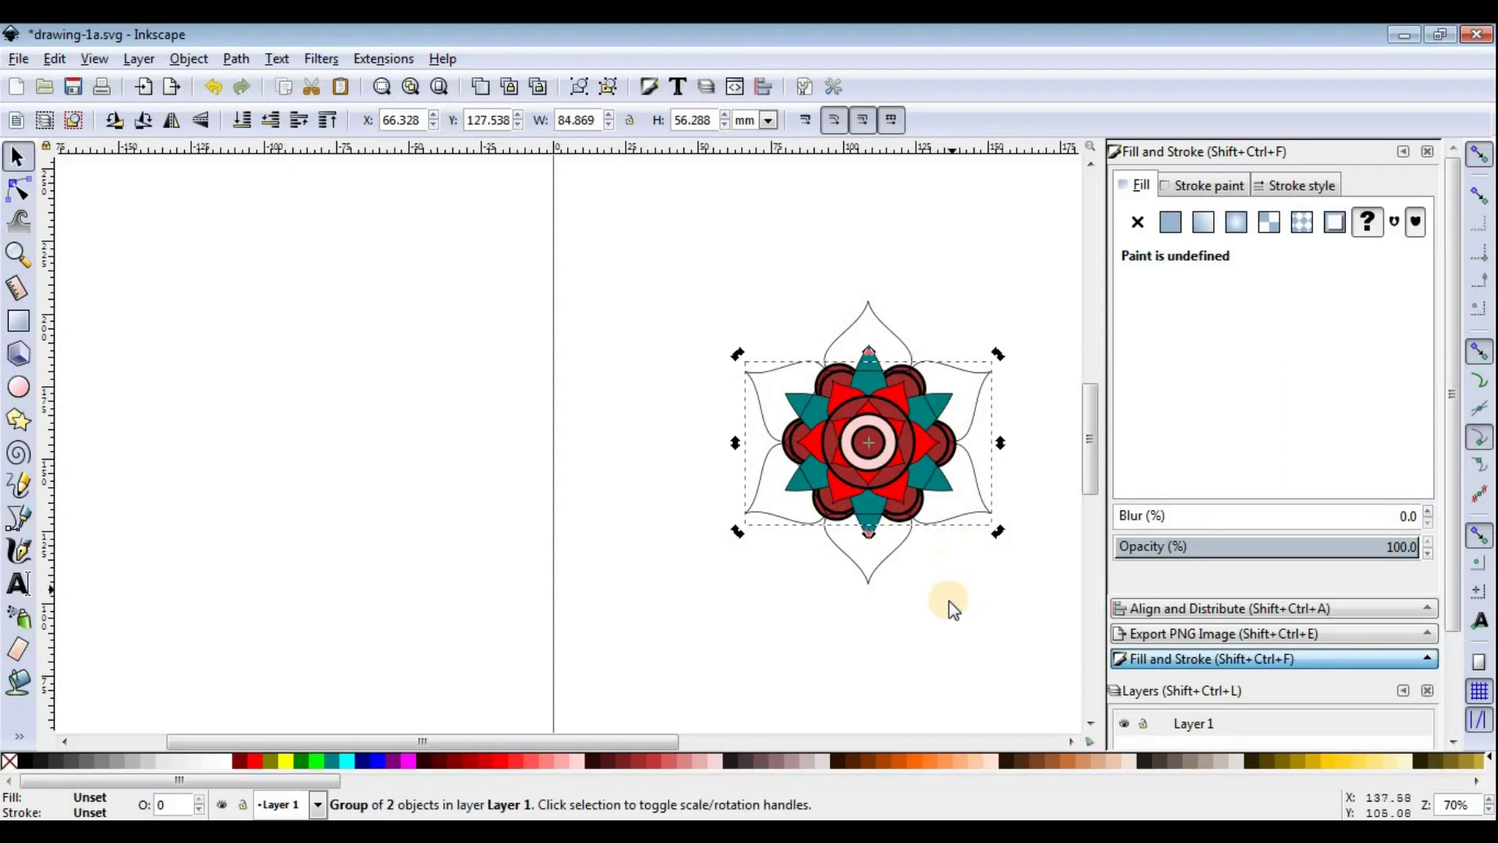
Step: Select both teardrop petal groups together
left_click(897, 335, "shift")
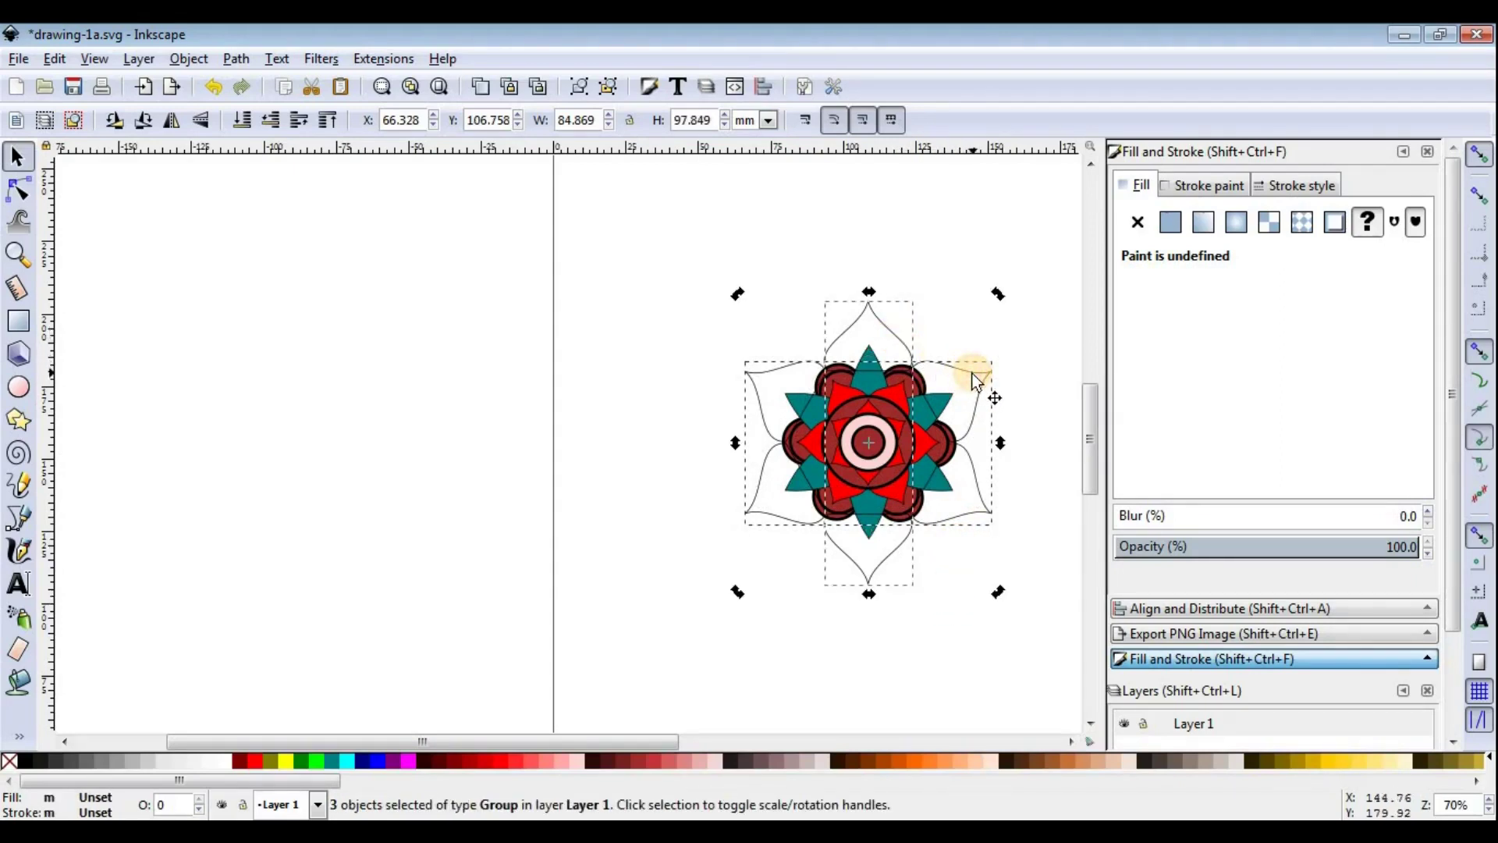
scroll(979, 421, "up", 2, "ctrl")
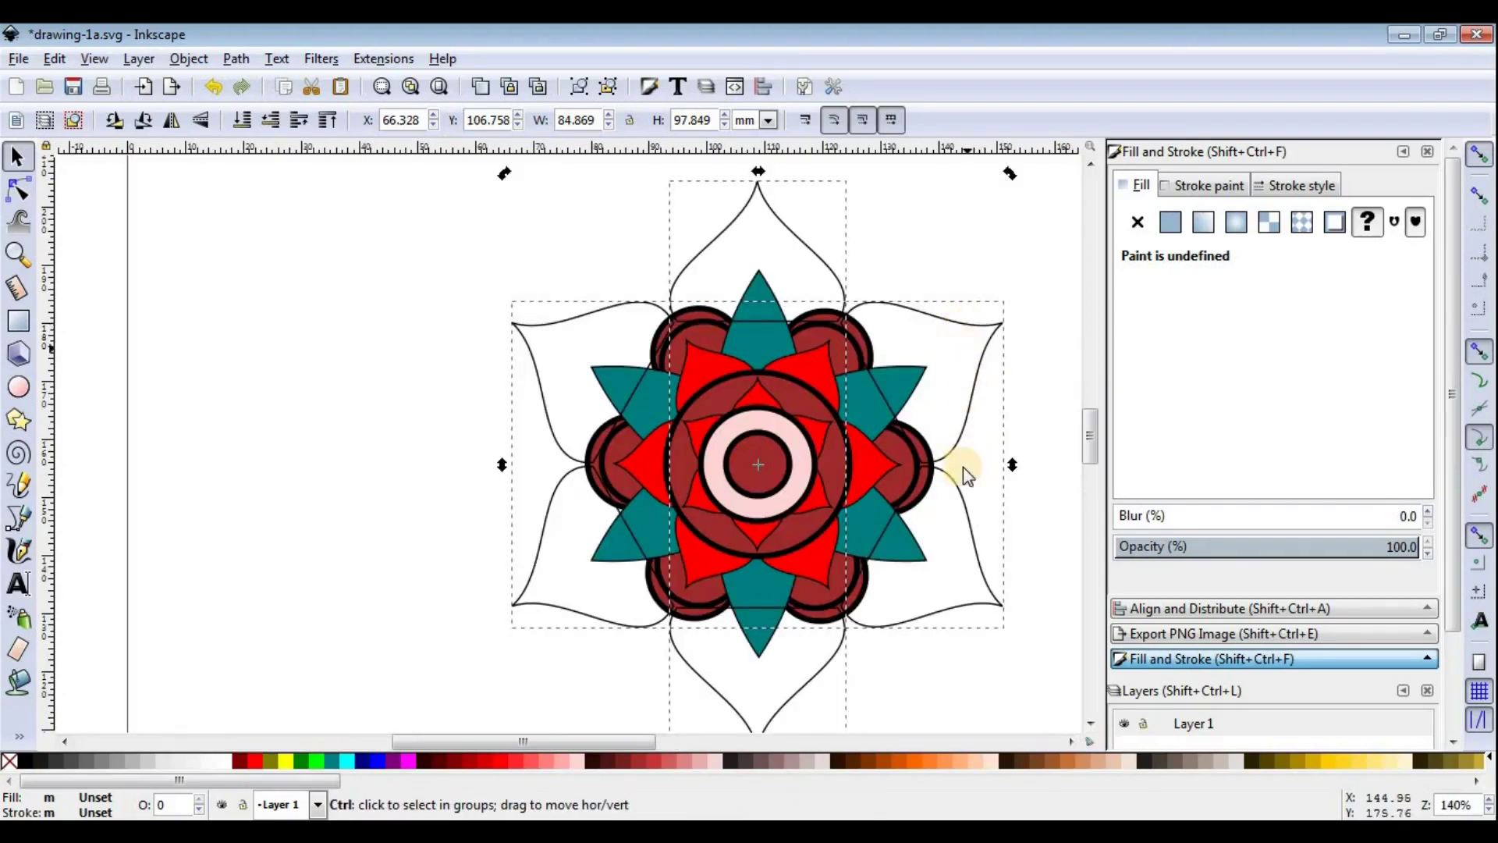
left_click(964, 436, "shift")
left_click(979, 388, "shift")
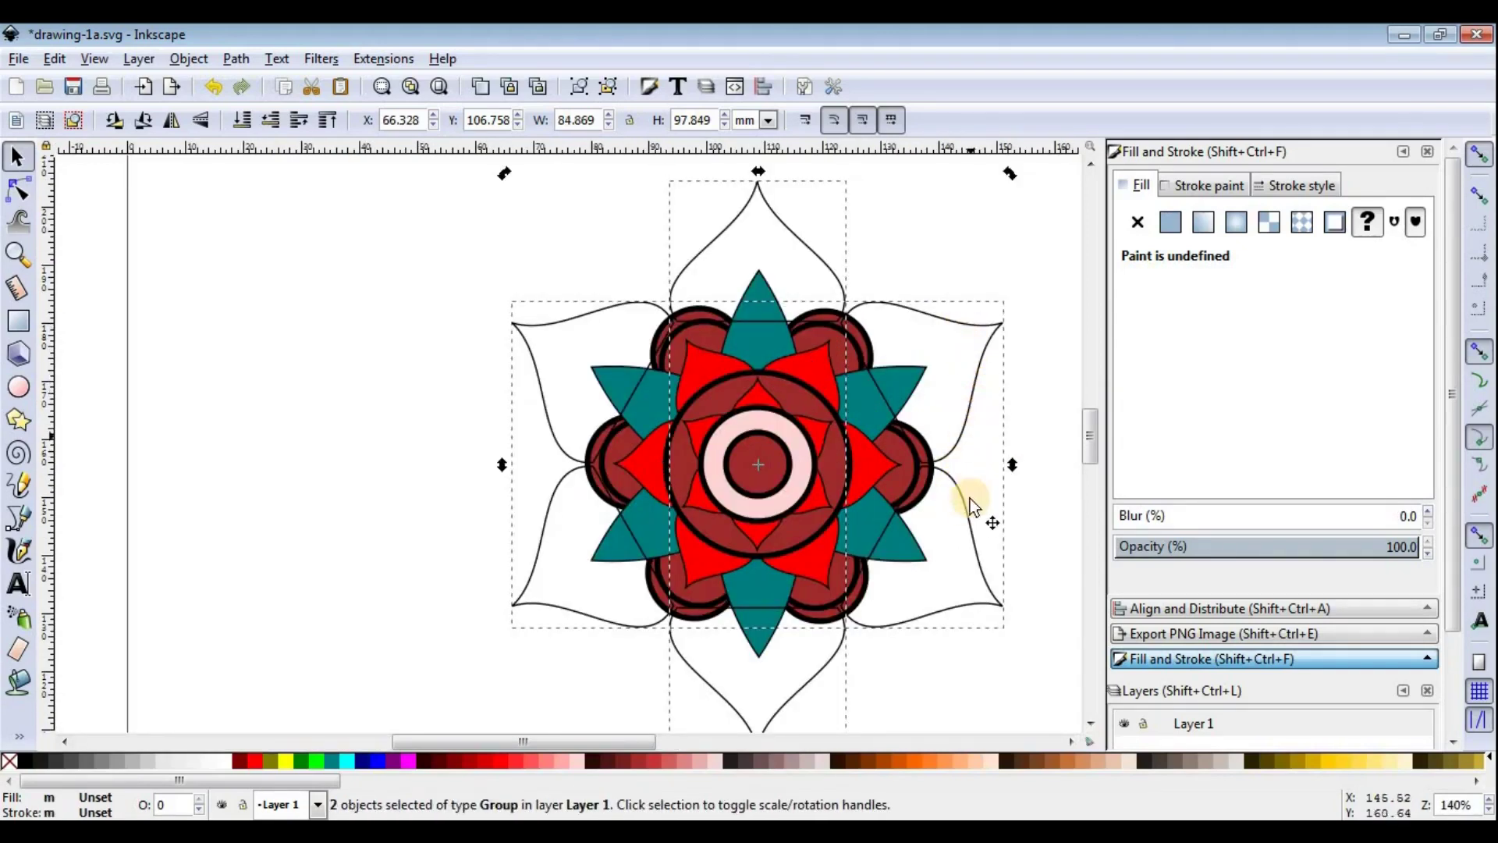
Step: Fill the six outer petals light pink and send them behind the rest of the flower
left_click(459, 760)
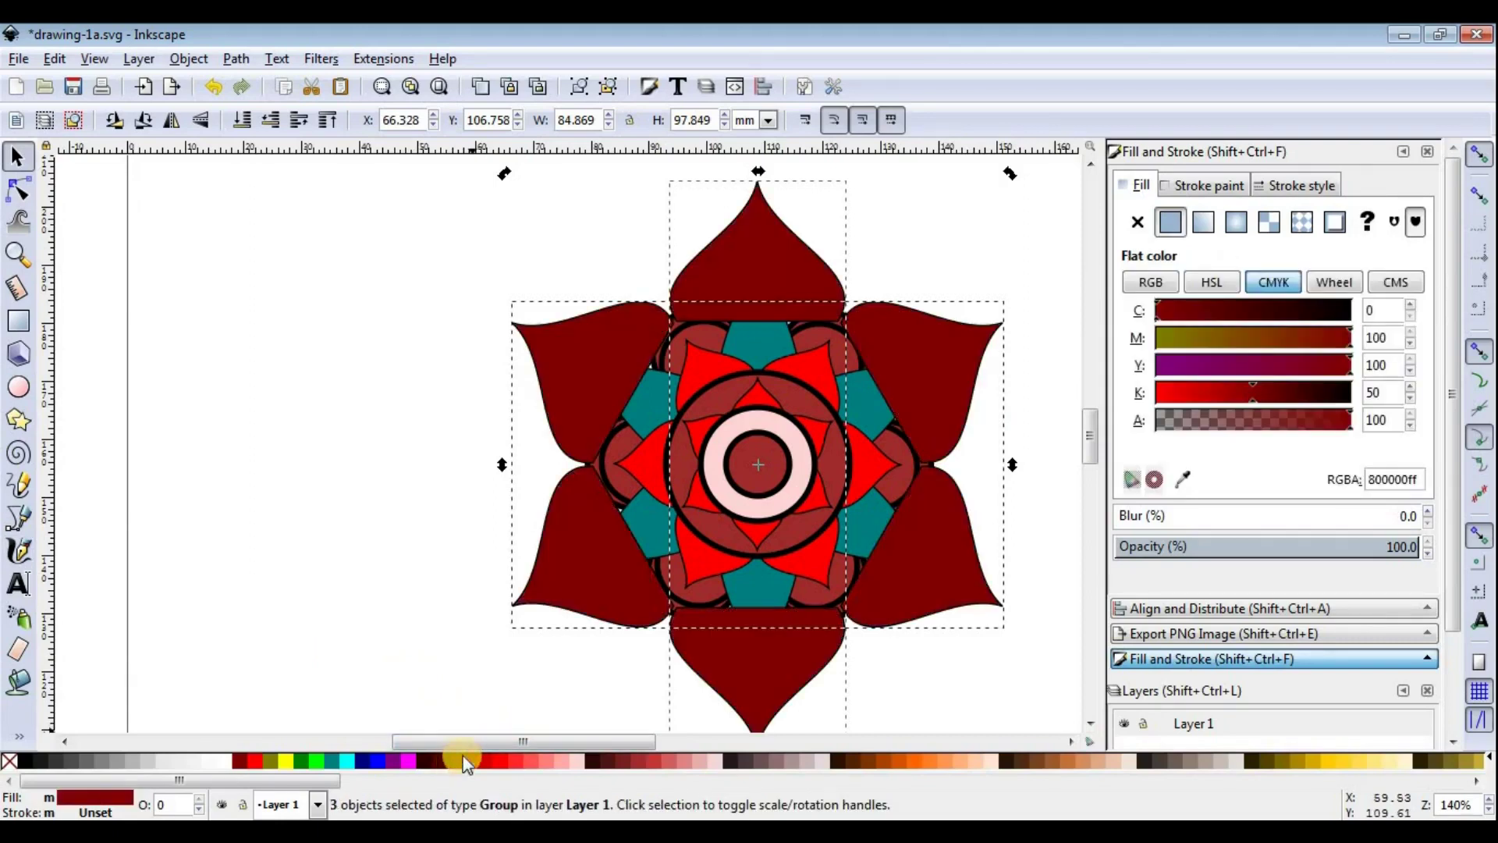
left_click(572, 762)
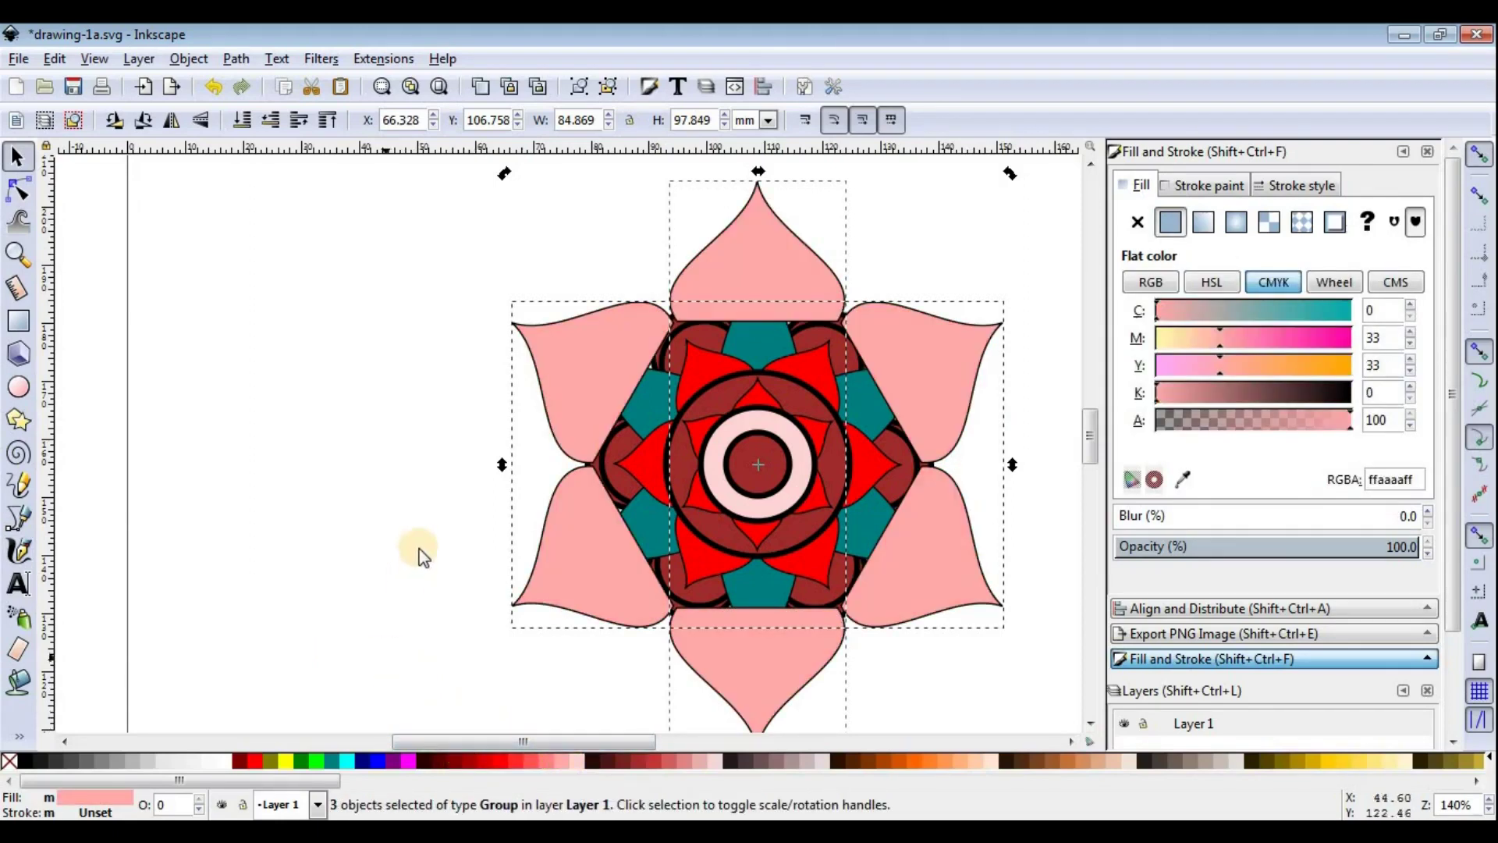
left_click(243, 121)
left_click(302, 387)
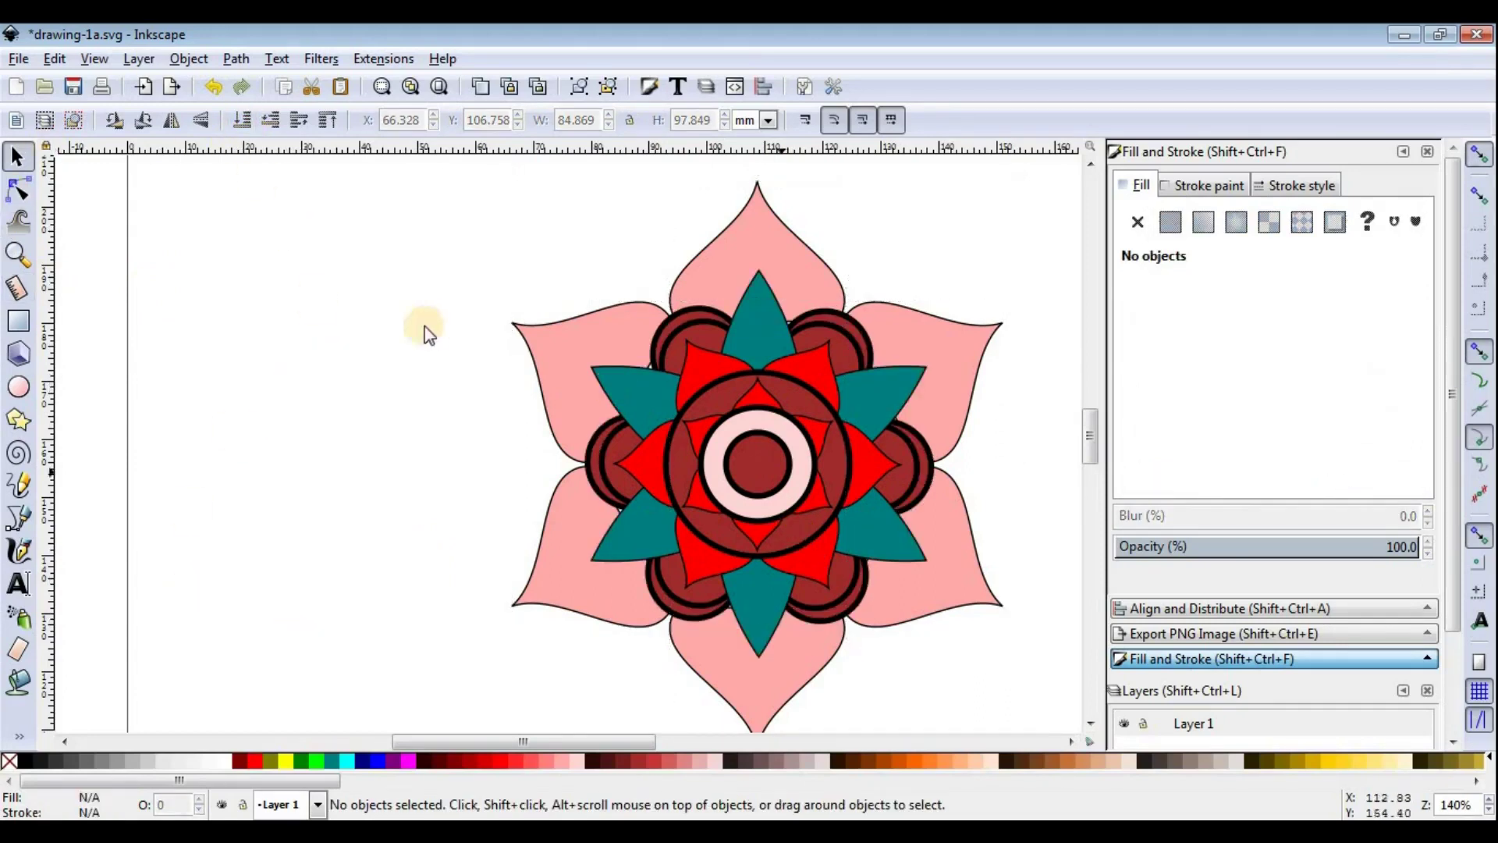
scroll(587, 415, "down", 2, "ctrl")
scroll(736, 536, "up", 1, "ctrl")
scroll(705, 476, "up", 1, "ctrl")
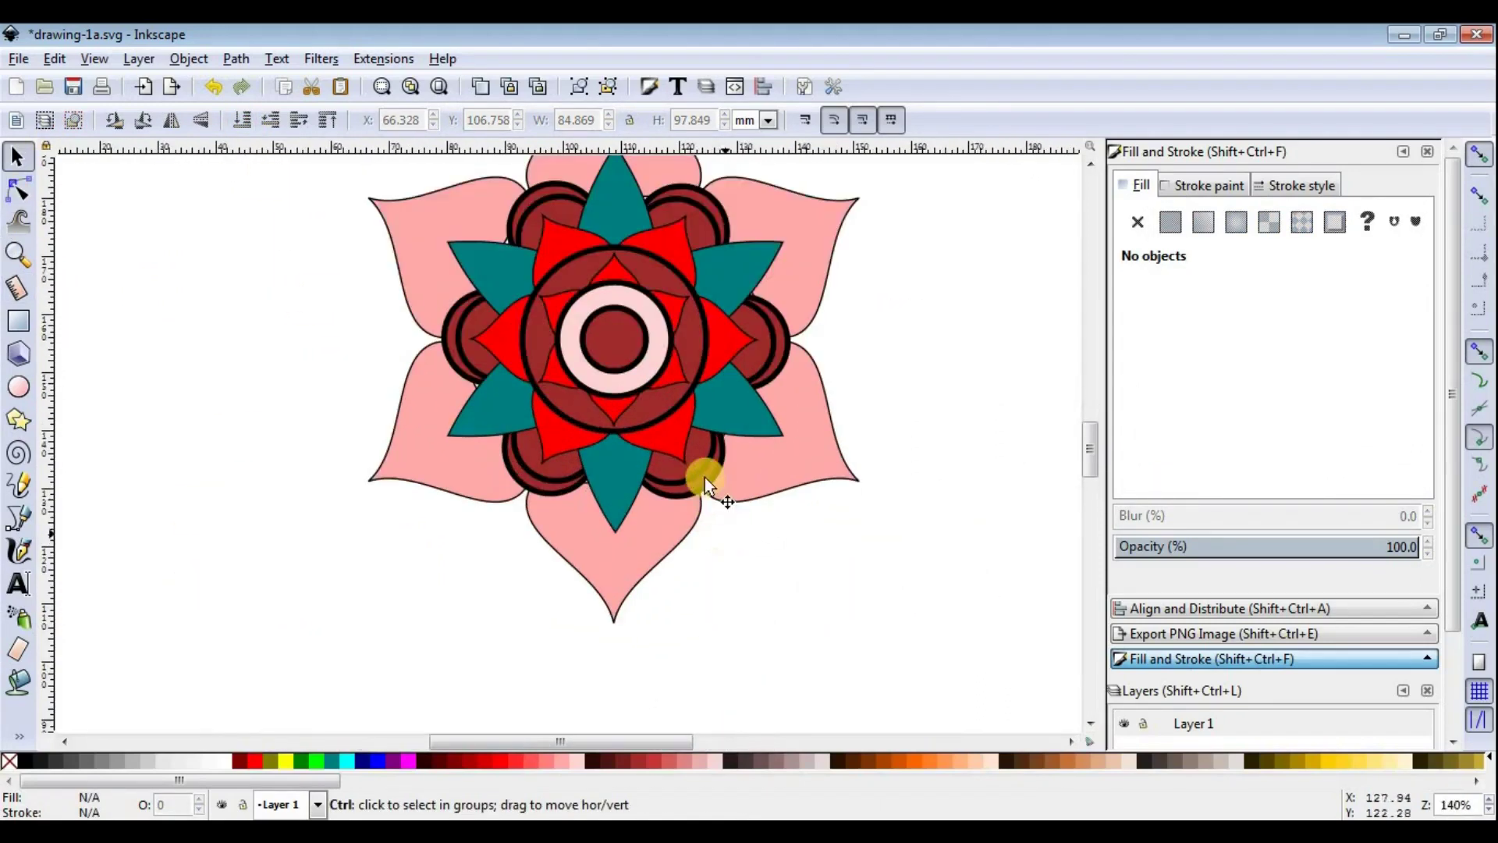
scroll(706, 481, "down", 1, "ctrl")
scroll(605, 329, "up", 3)
scroll(607, 334, "down", 3)
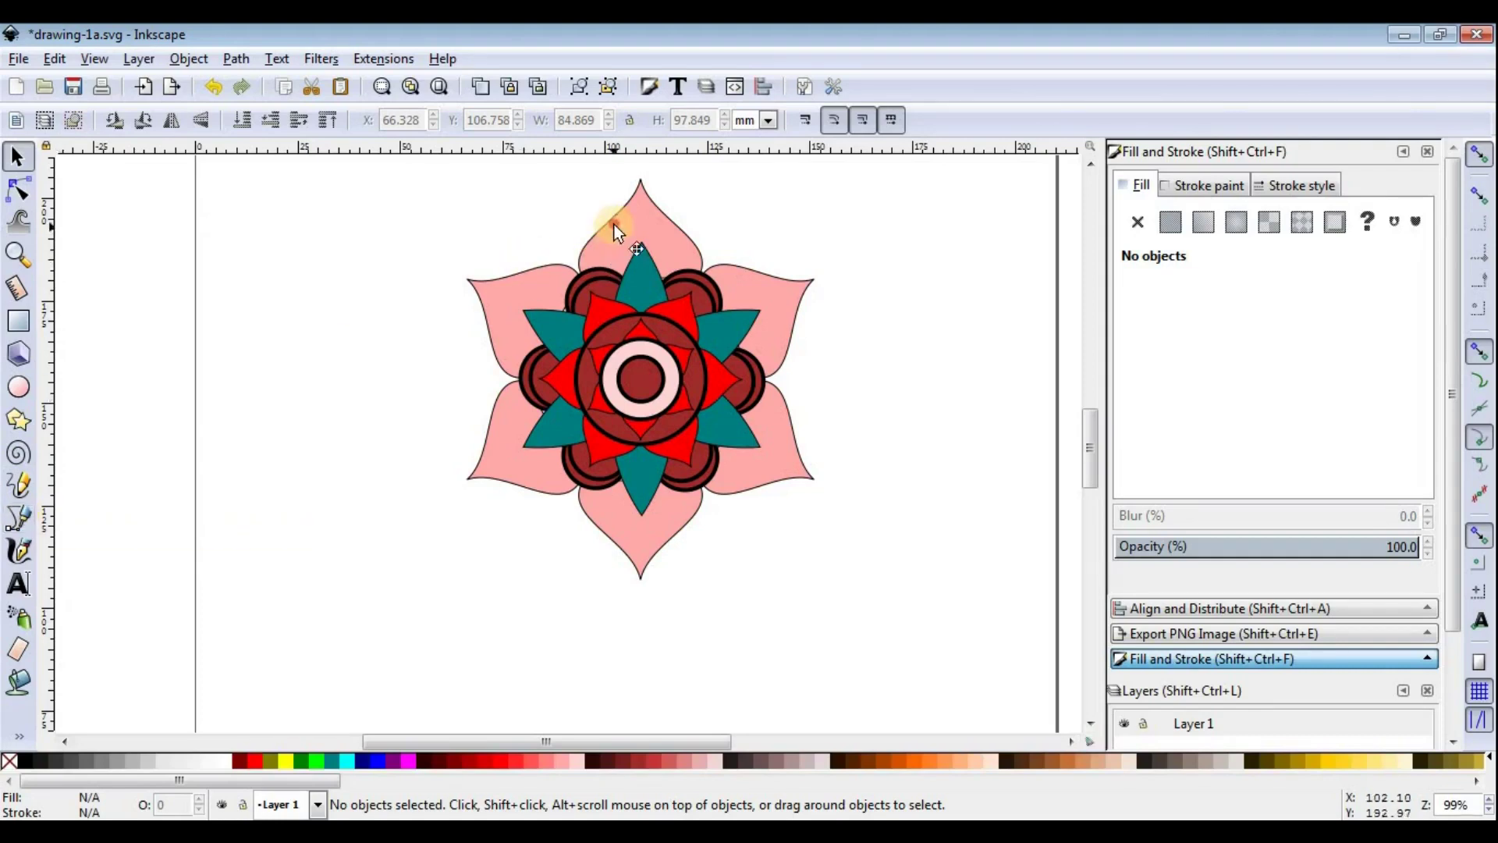
Step: Select both pink petal groups and group them into one ring
left_click(527, 270)
left_click(525, 270, "shift")
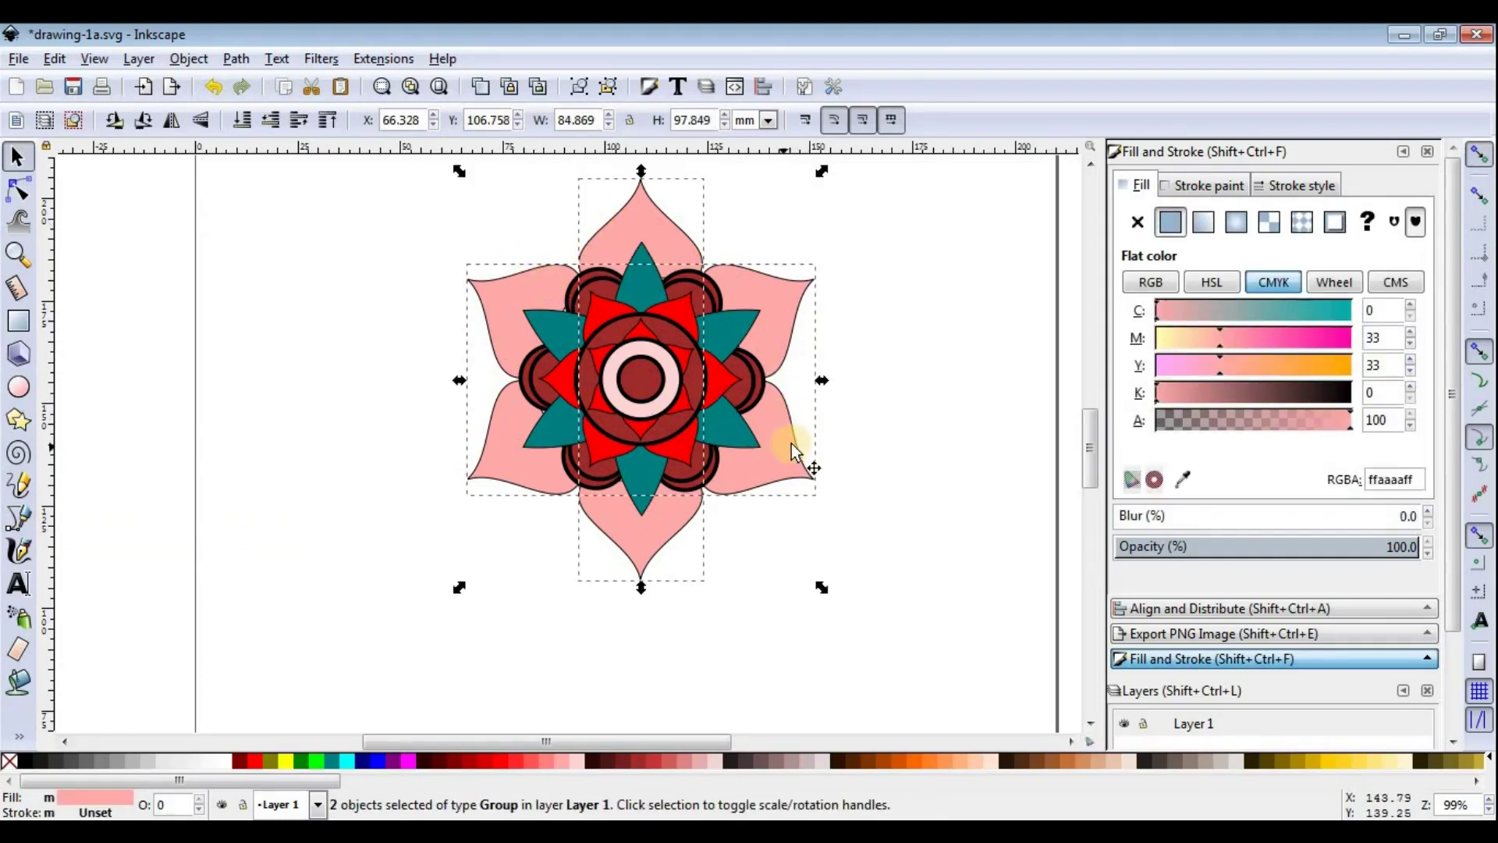
left_click(794, 440)
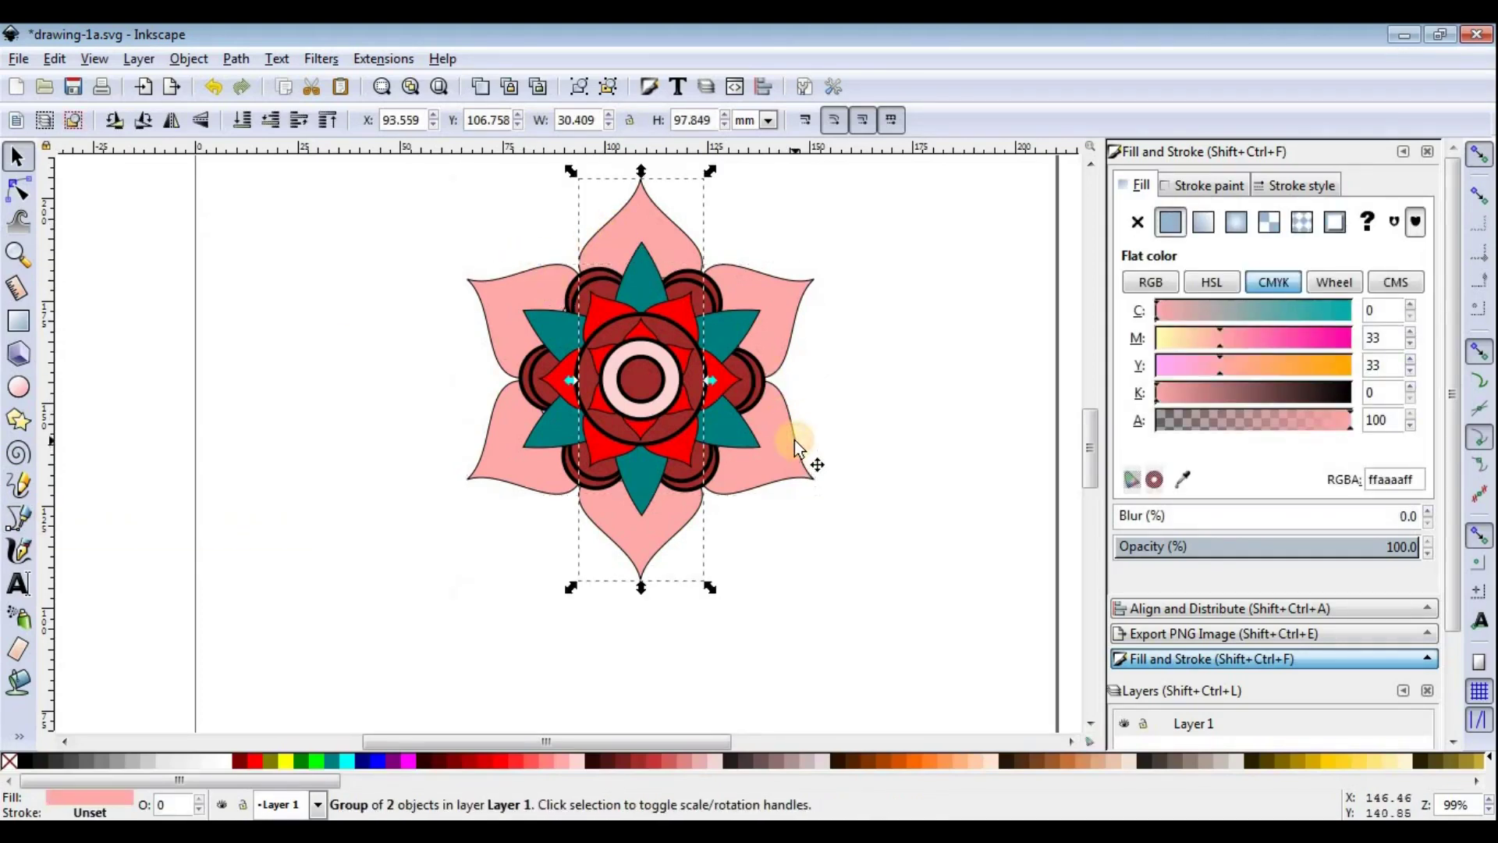
left_click(634, 204, "shift")
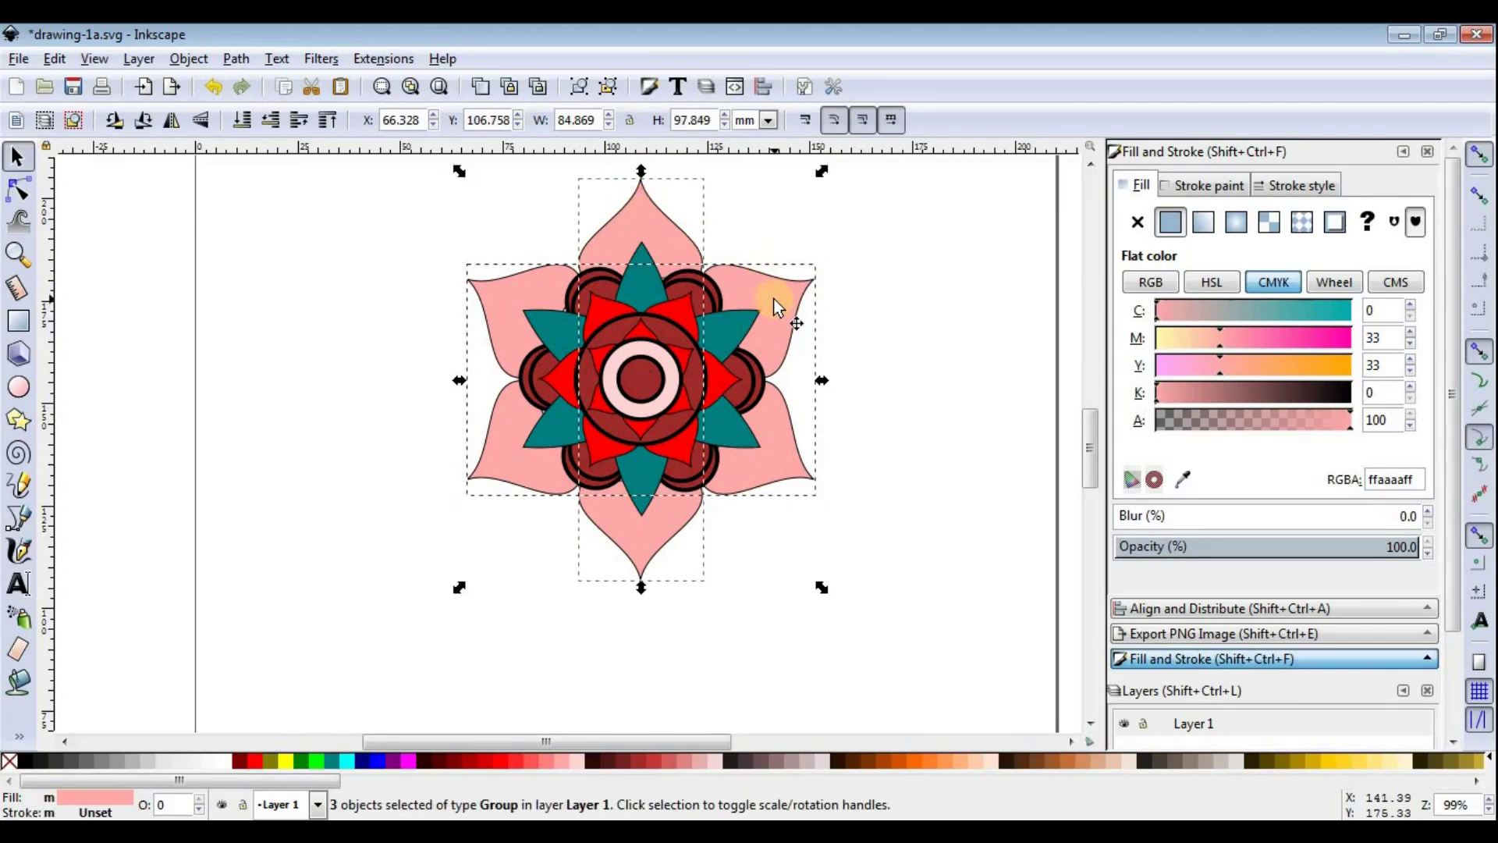
key("ctrl+g")
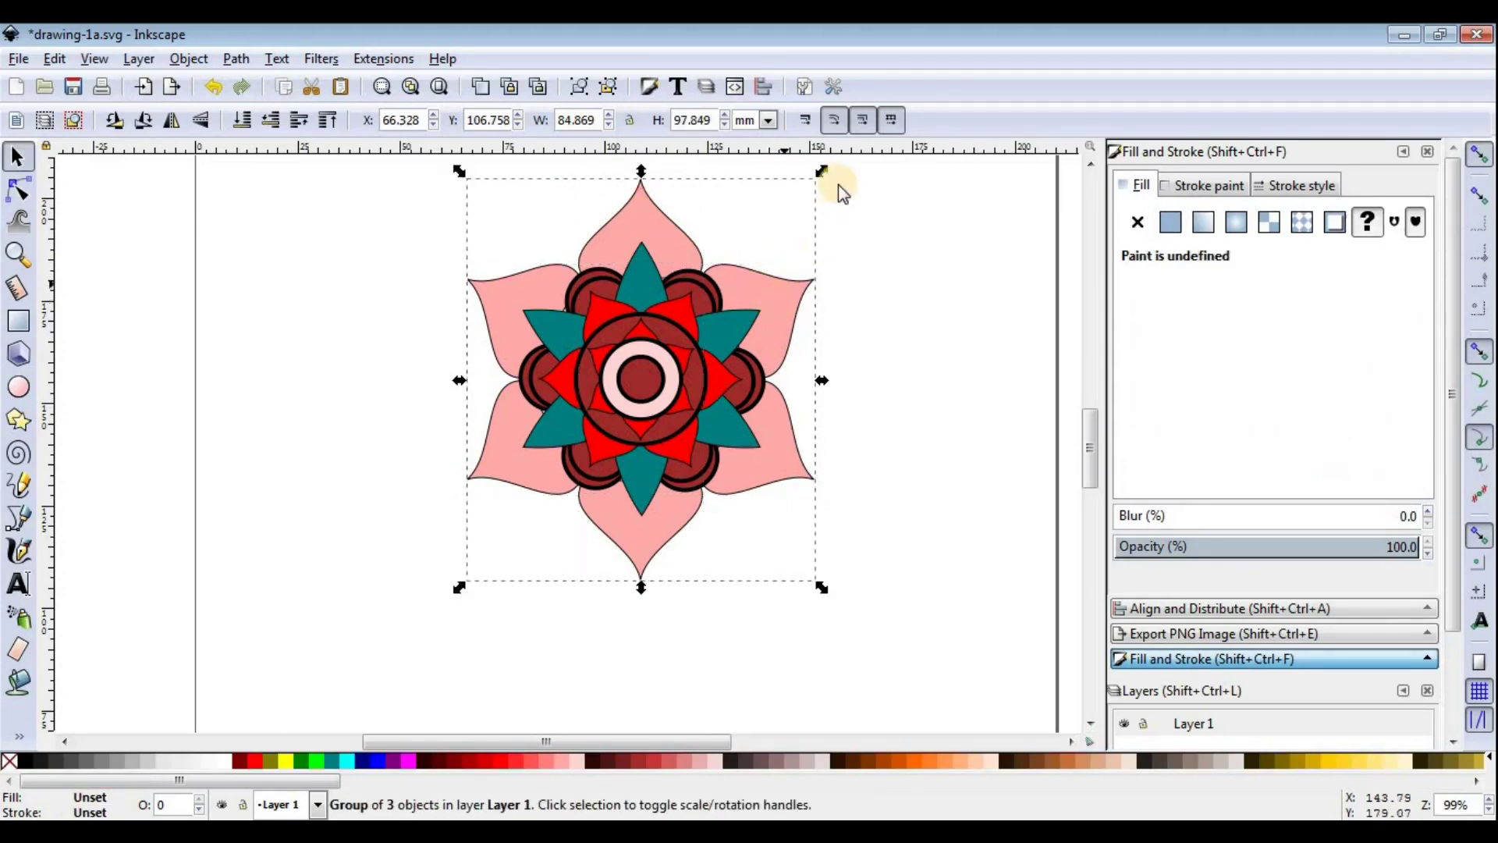
Step: Duplicate the pink petal ring and rotate the copy 30°
left_click(777, 311)
key("ctrl")
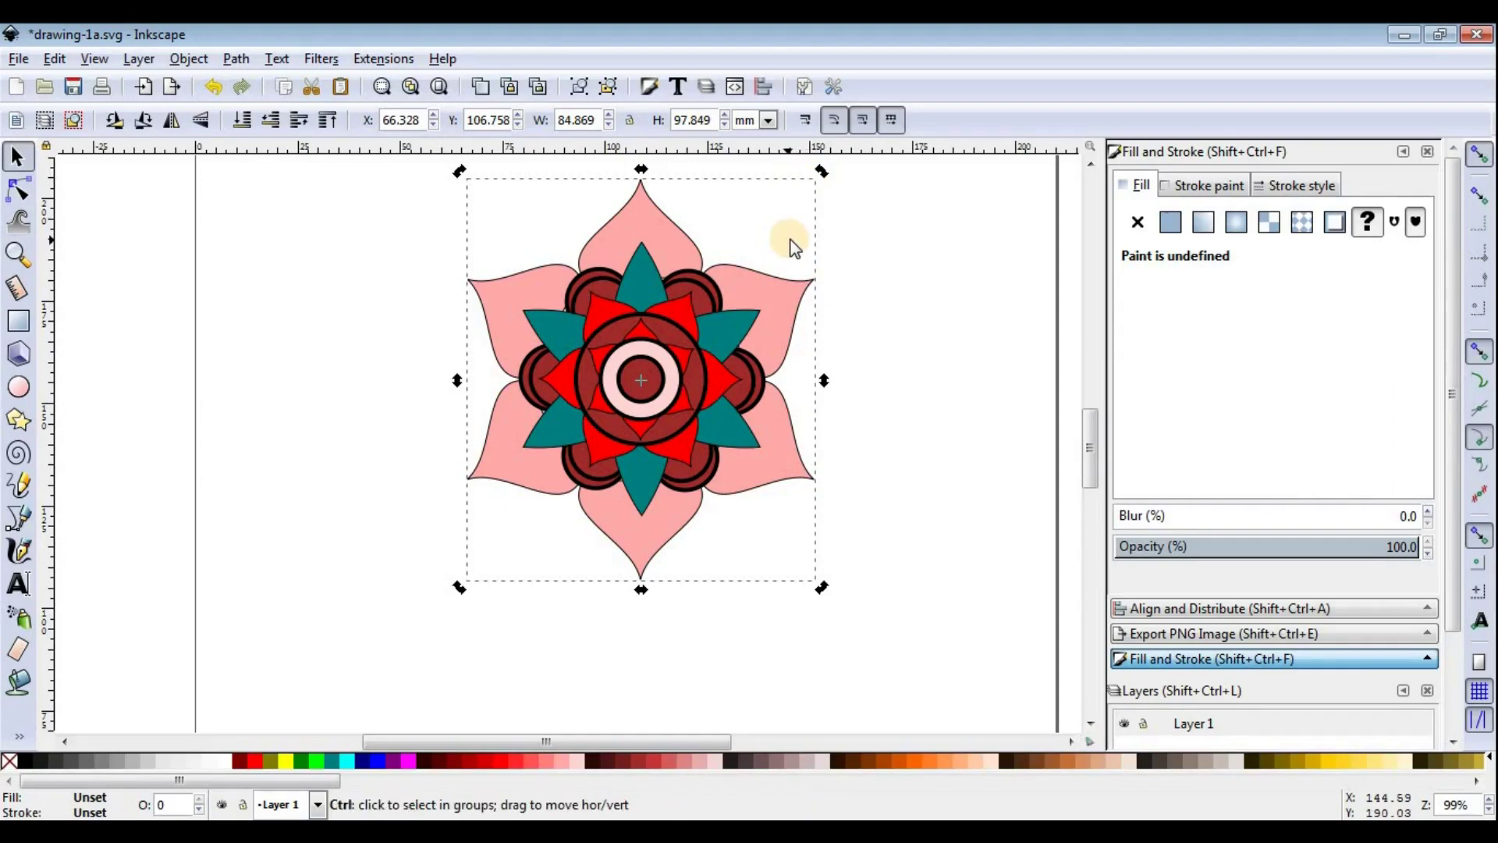
right_click(785, 294)
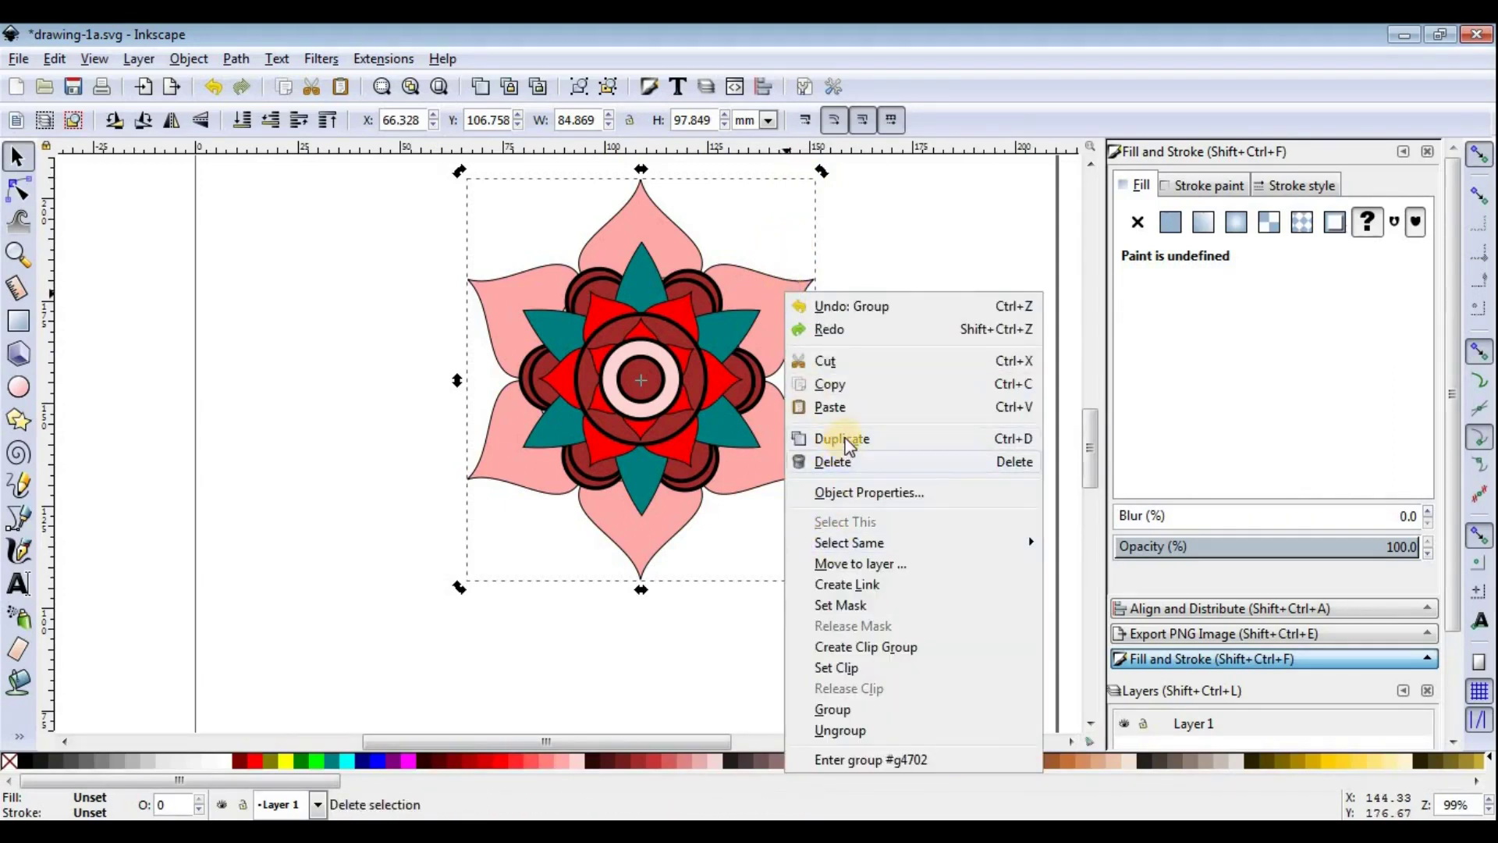
left_click(841, 439)
left_click_drag(820, 175, 690, 181)
Step: Flip the rotated petal copy vertically, fill it darker rose red, and enlarge it slightly
left_click(205, 119)
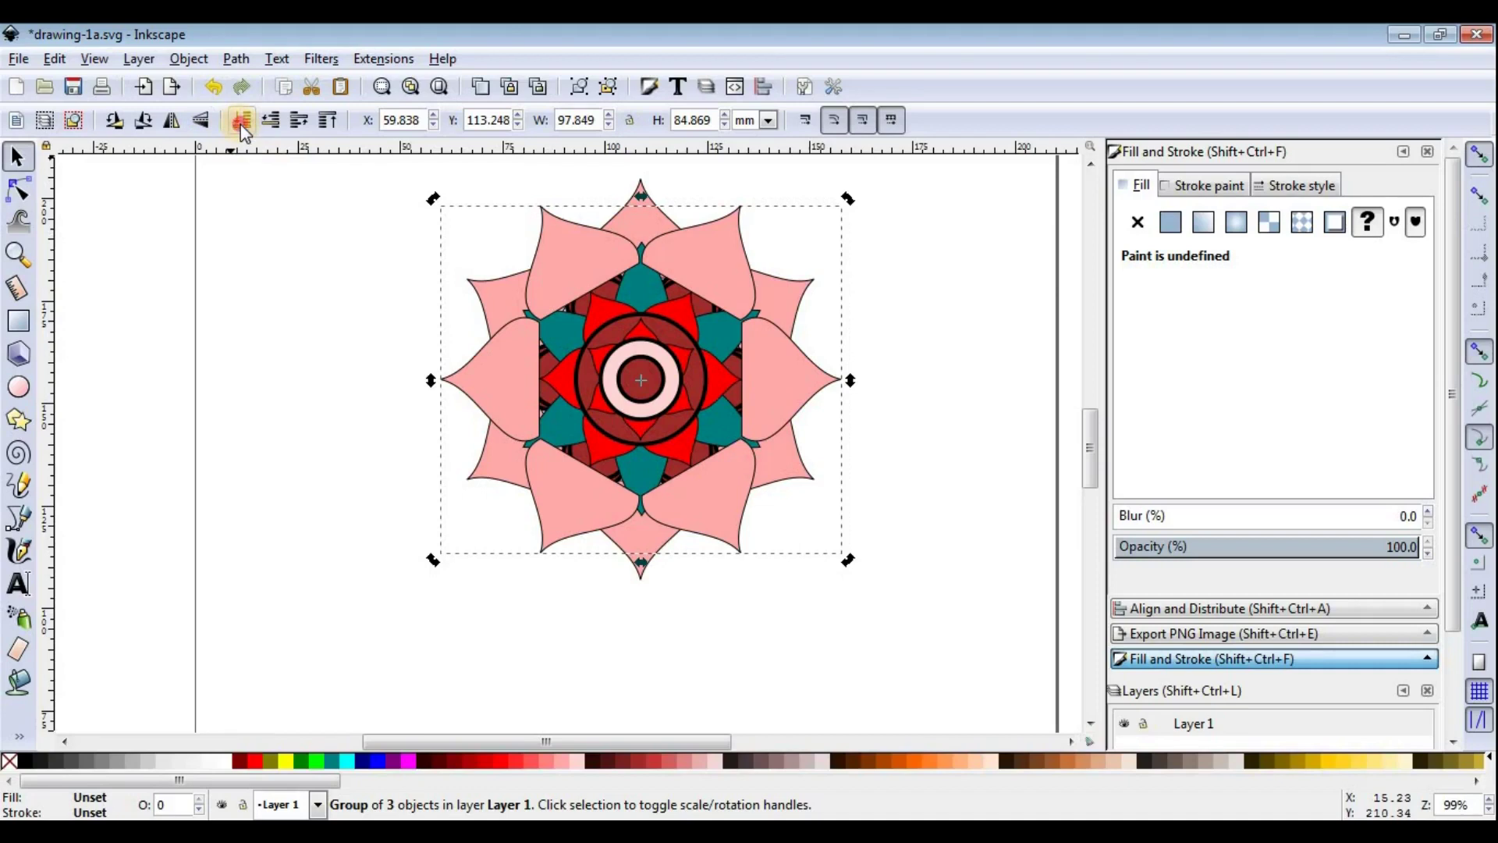
left_click(666, 758)
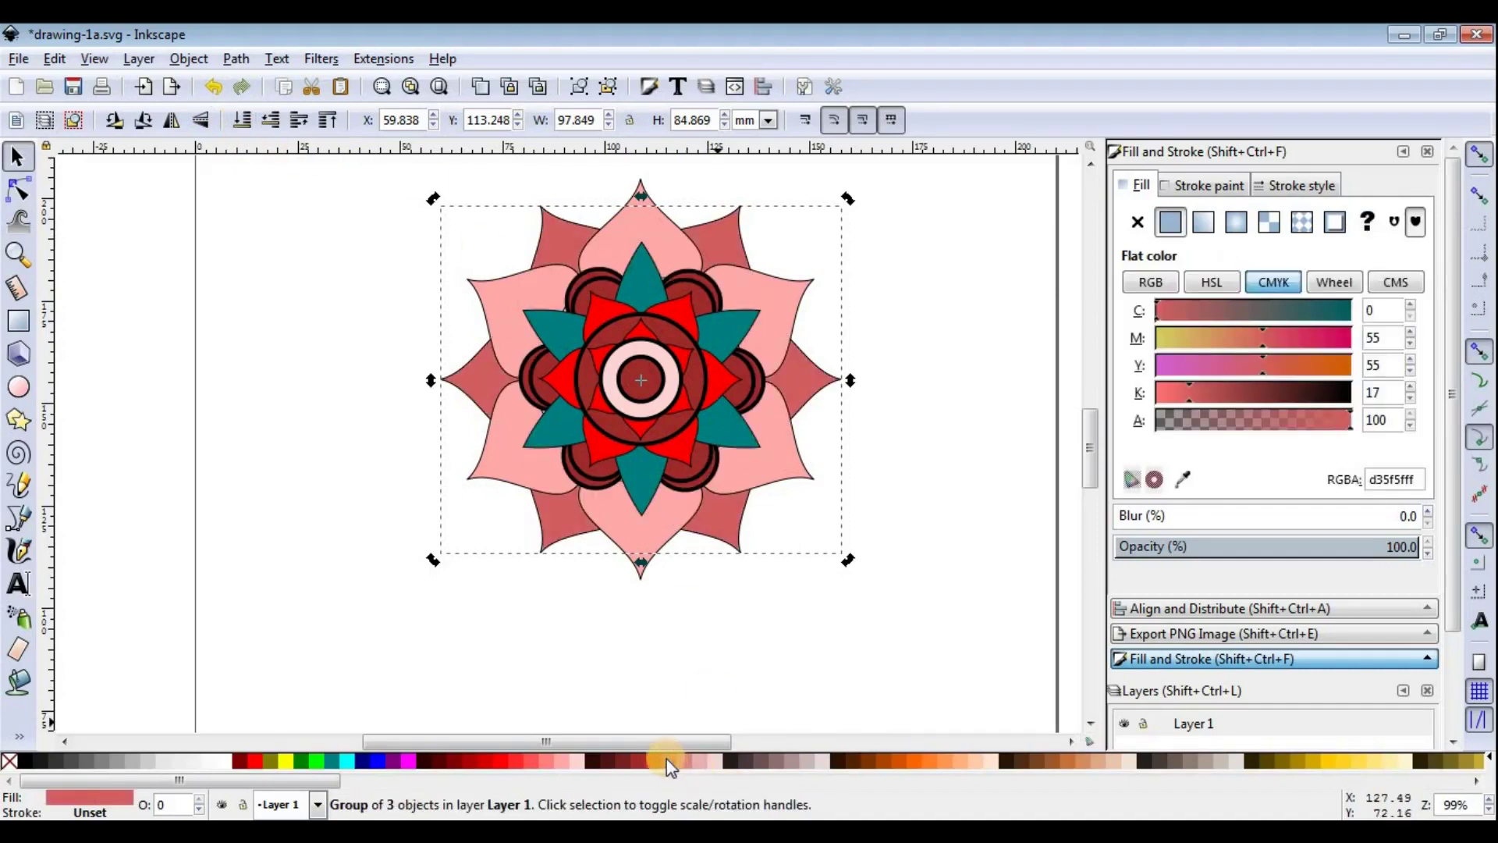
left_click(735, 232)
mouse_move(847, 199)
left_mouse_down()
mouse_move(868, 178)
mouse_move(830, 217)
mouse_move(838, 237)
left_mouse_up()
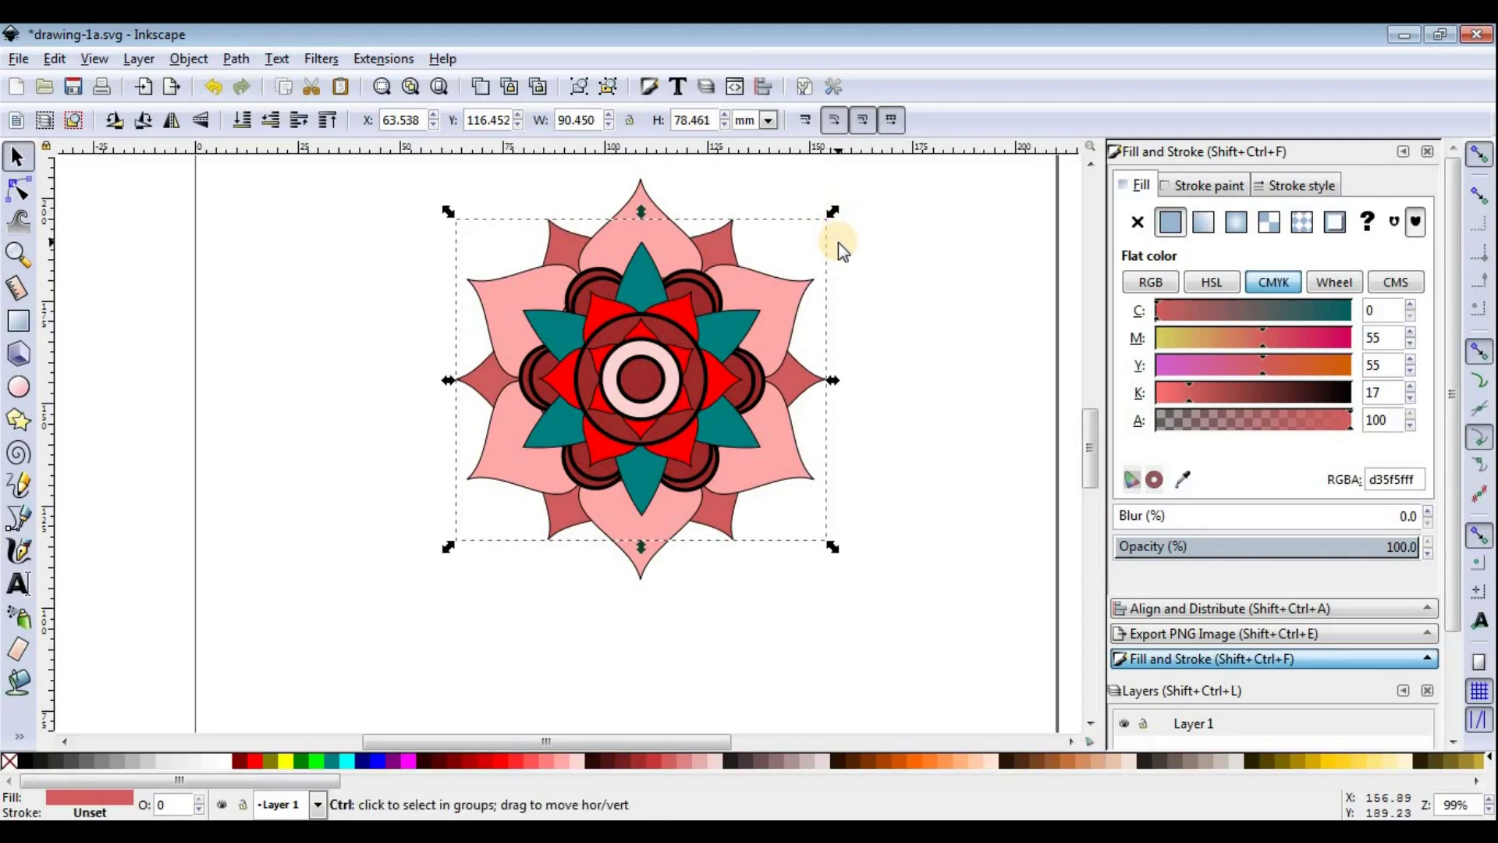
Step: Enlarge the darker petal group, send it to the bottom, and slightly enlarge the pink petals
key("Page_Up")
left_click_drag(835, 213, 850, 196)
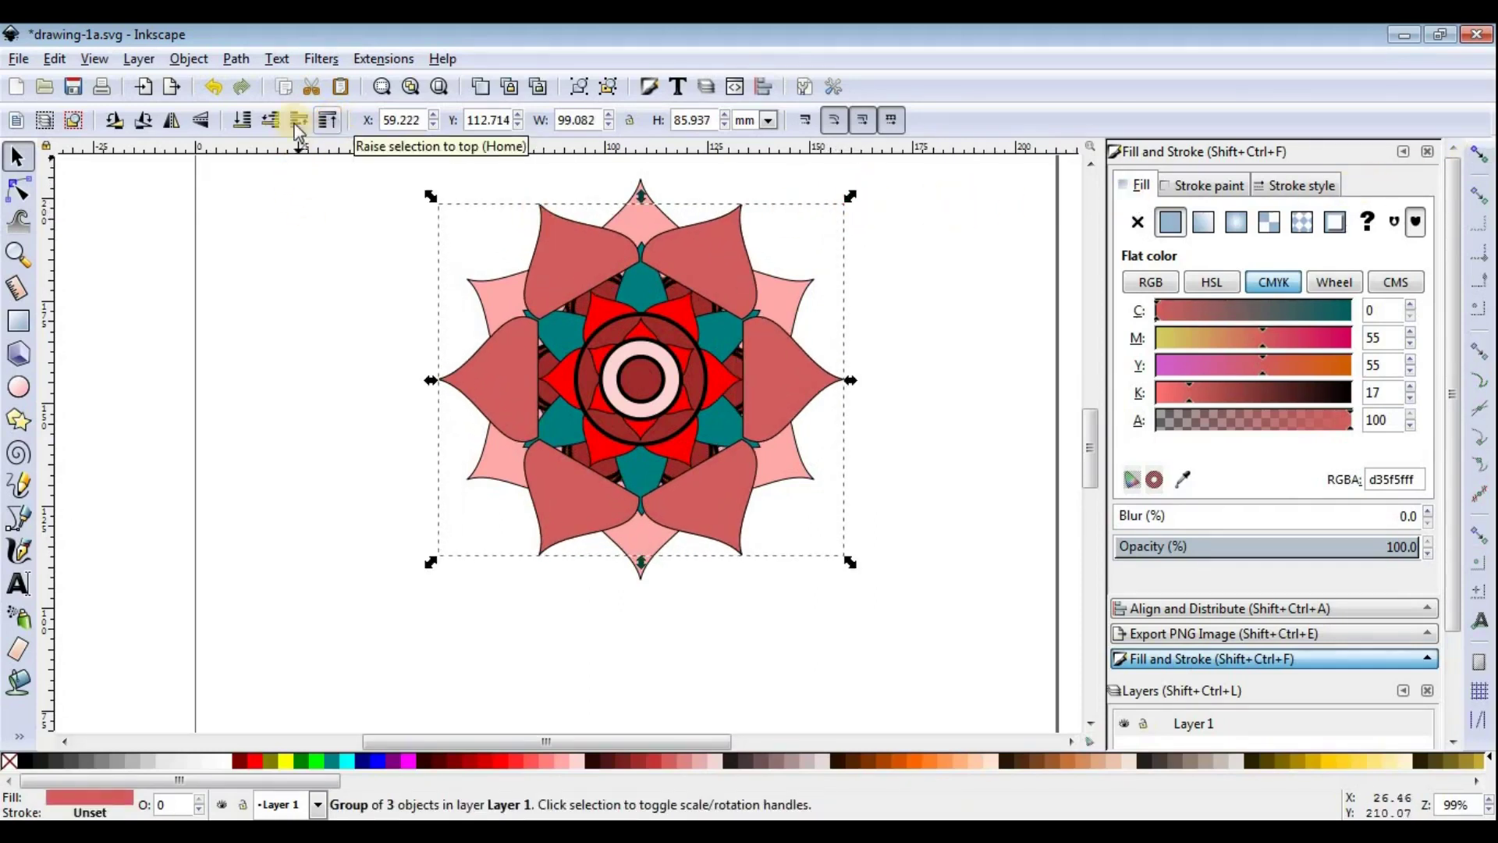
left_click(240, 120)
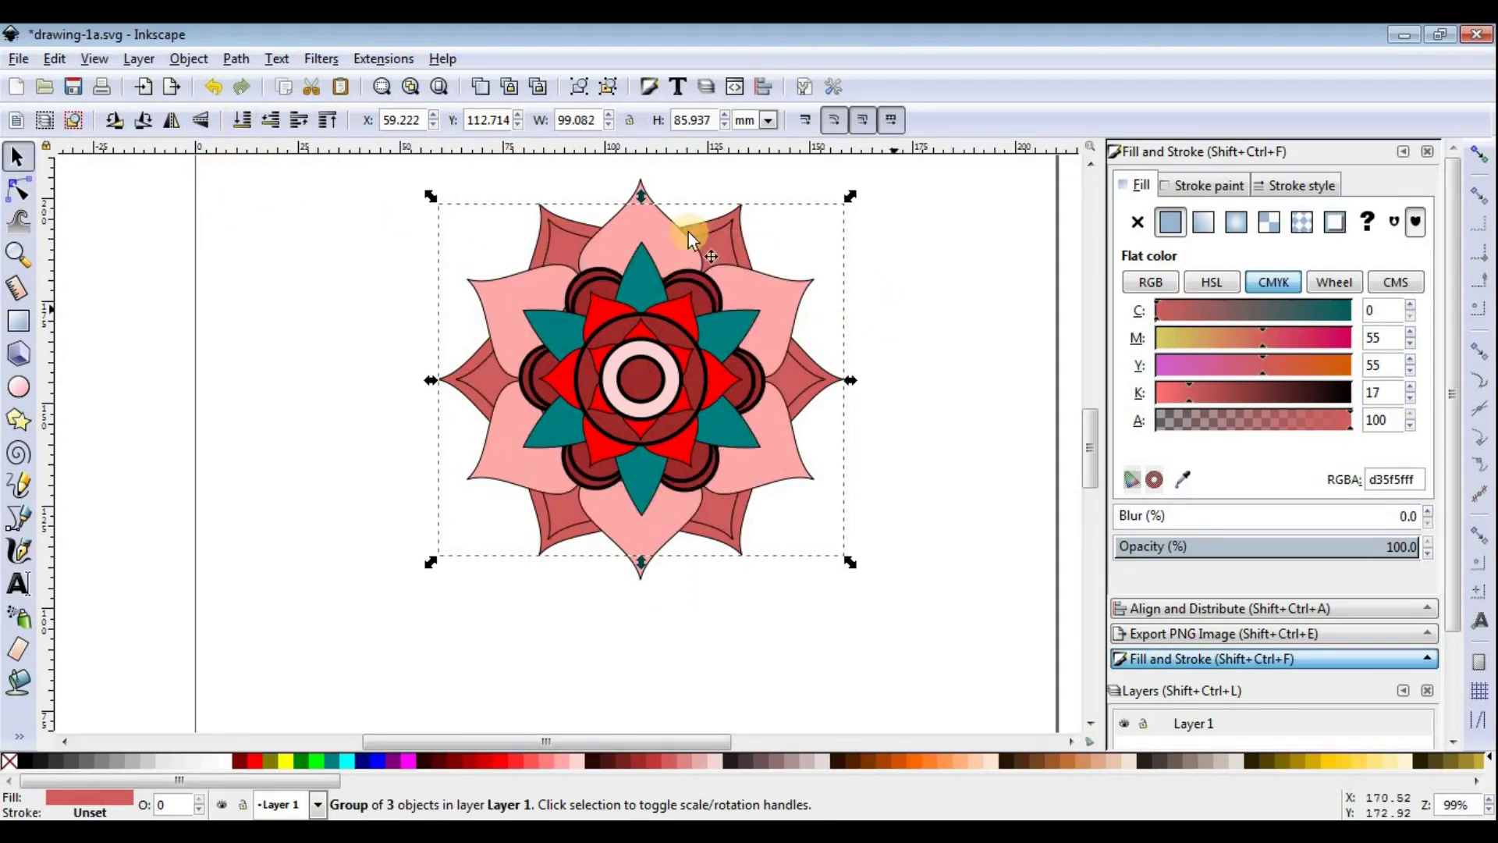
left_click(637, 223)
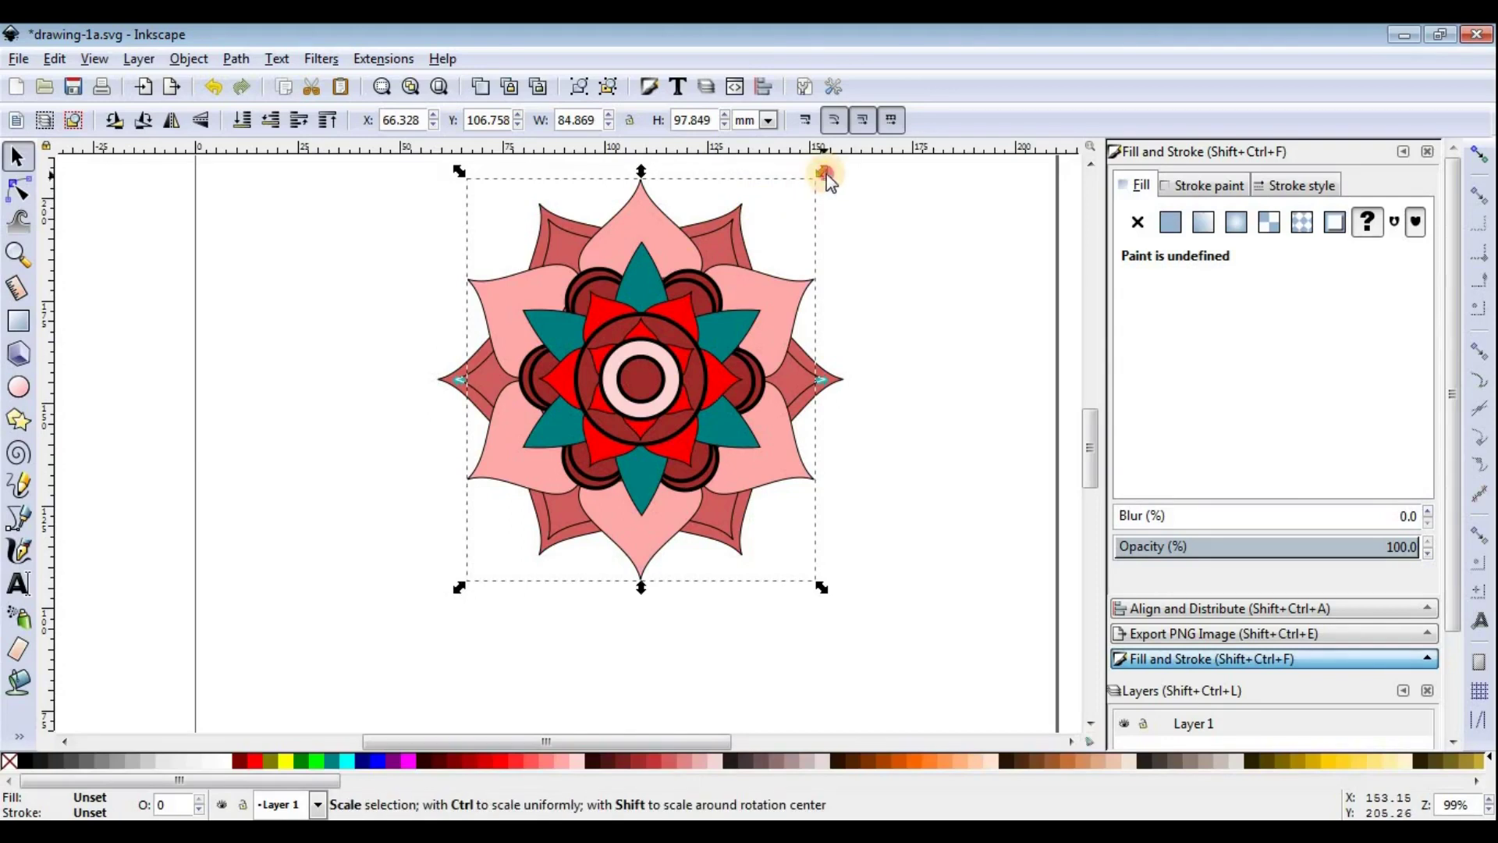
left_click_drag(826, 172, 829, 174)
key("Escape")
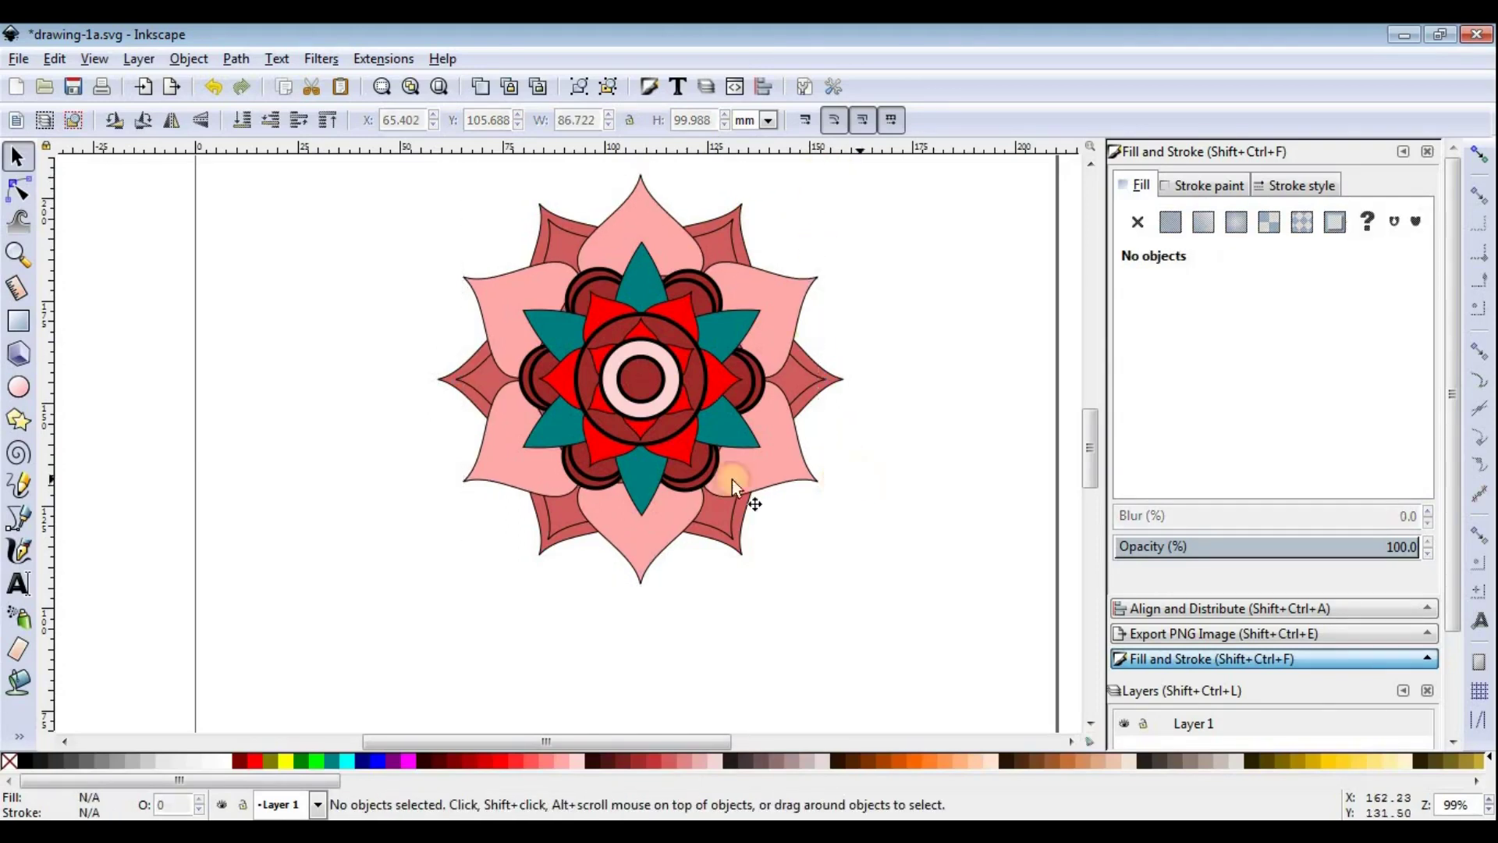
Step: Shrink the reddish back-petal group slightly, then deselect it
left_click(479, 372)
left_click(351, 398)
left_click(441, 382)
left_click(439, 370)
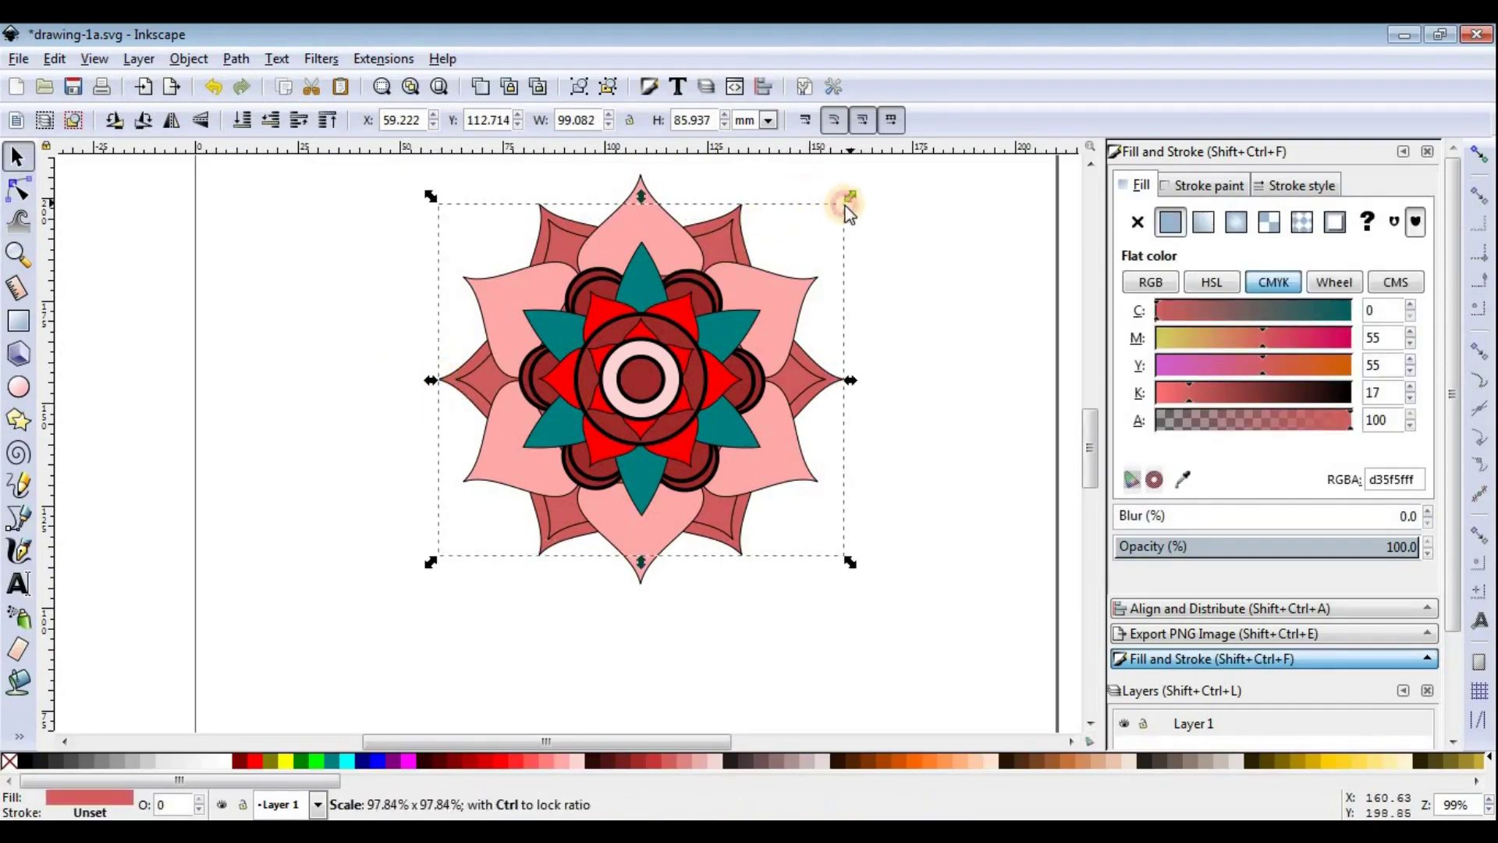
left_click_drag(851, 203, 845, 203)
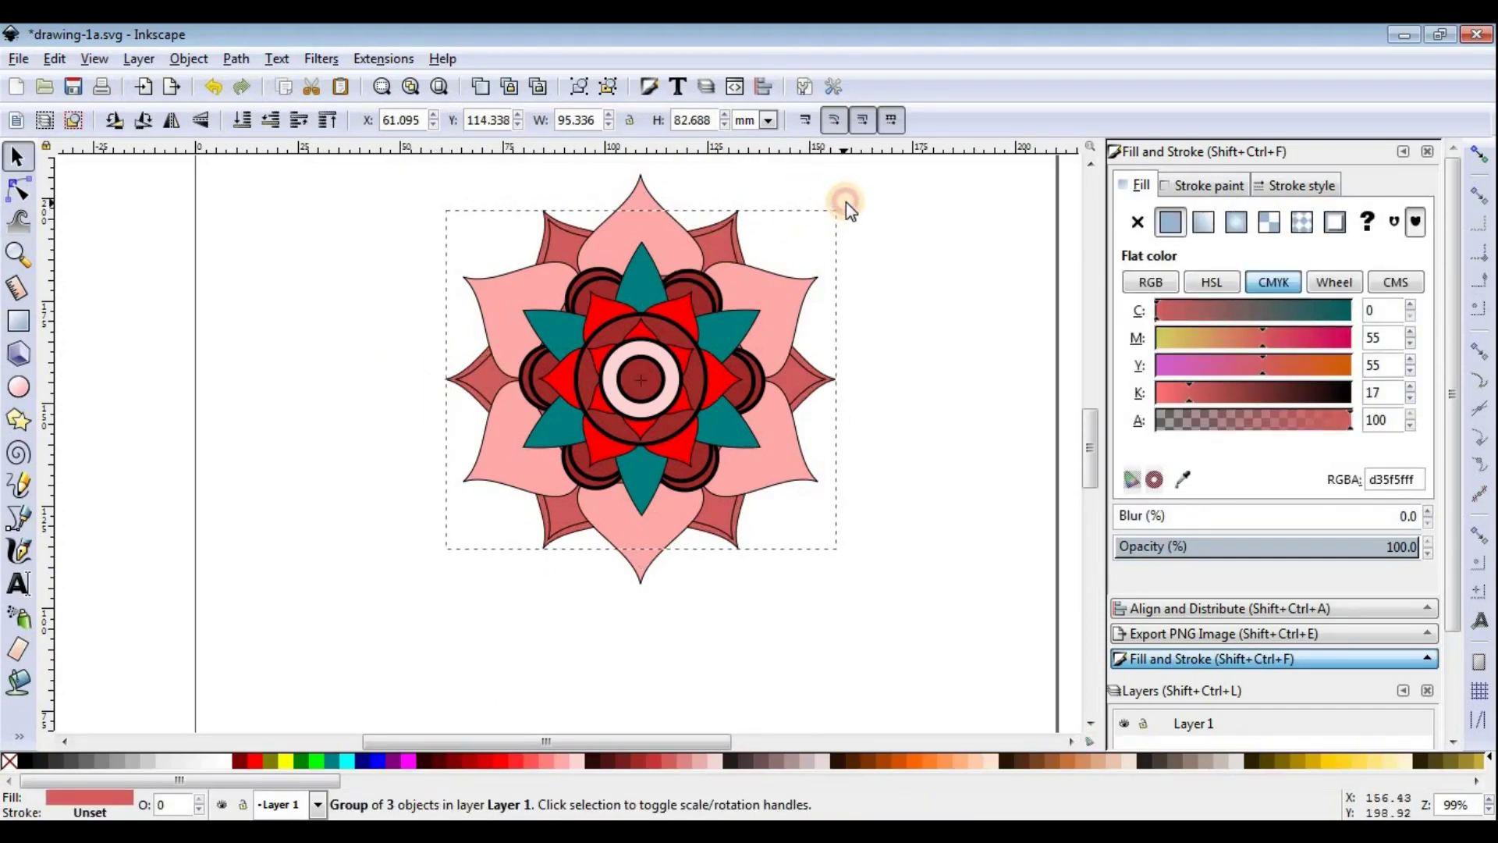
left_click(904, 302)
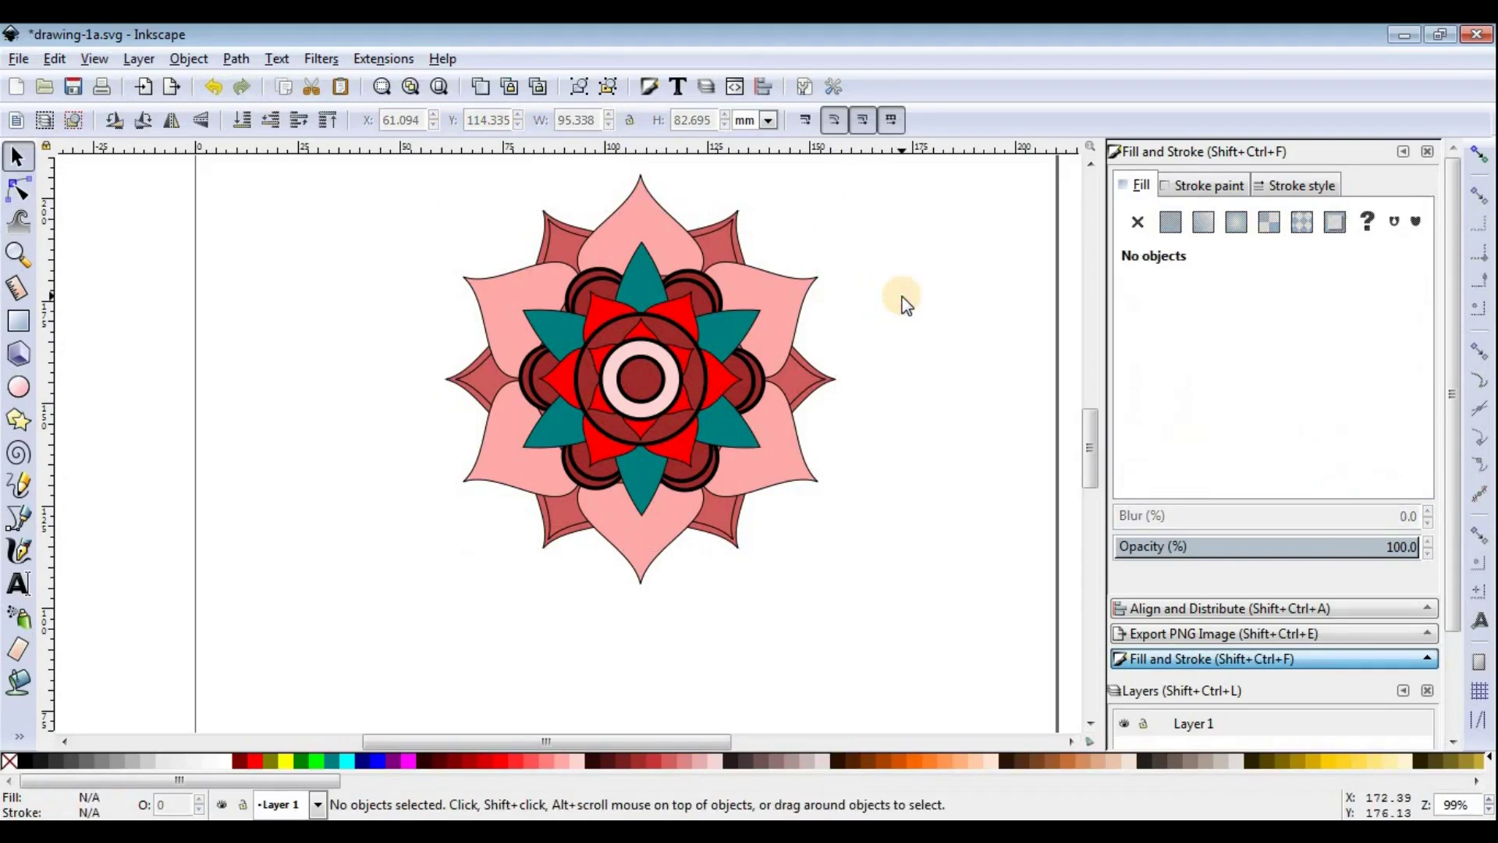
left_click(641, 382)
Step: Duplicate the centre circle into a large purple disc placed behind the flower
right_click(642, 382)
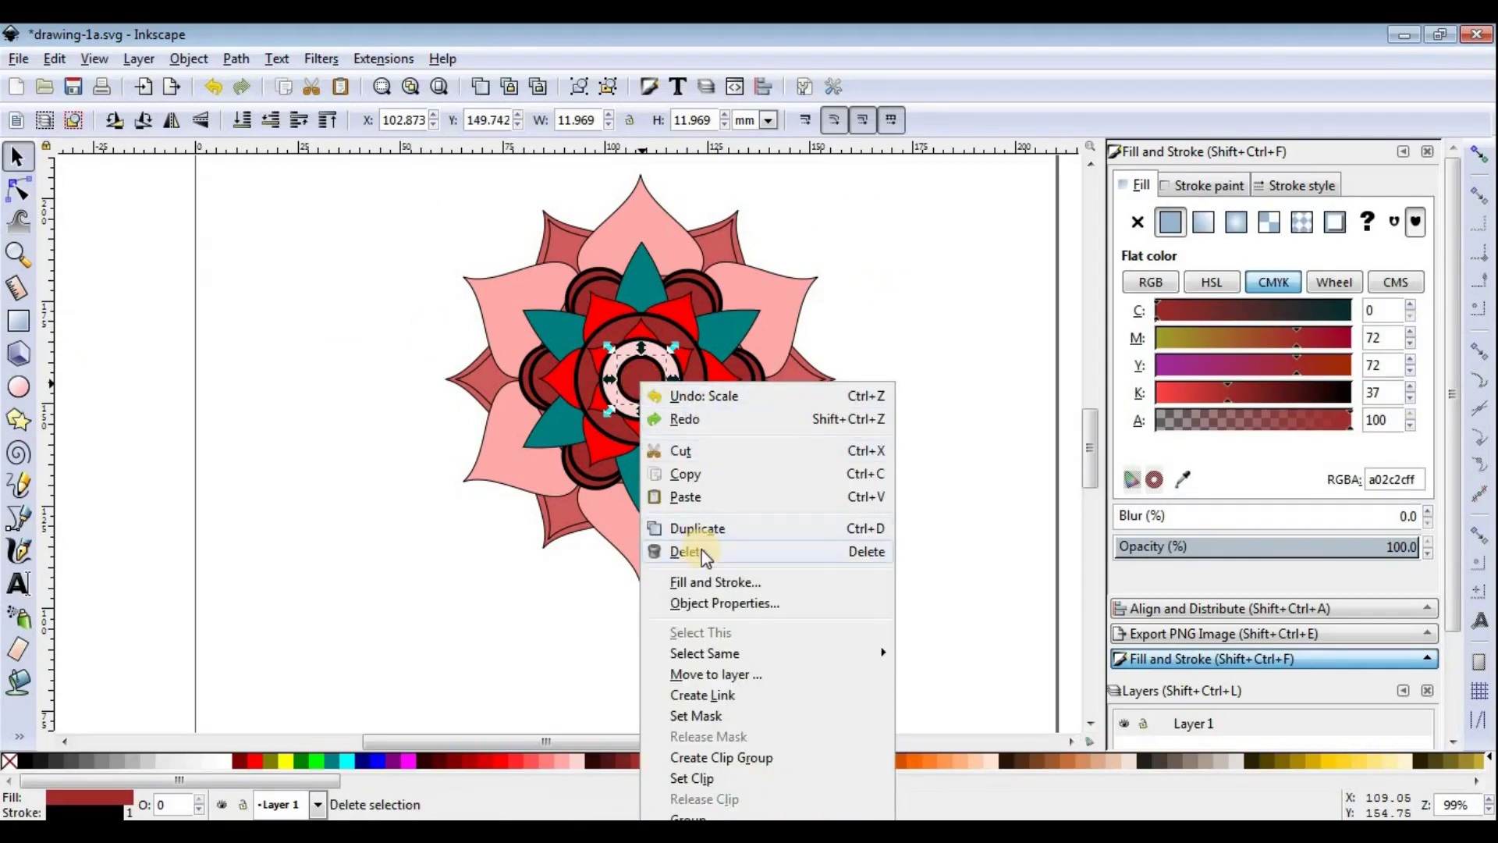
left_click(706, 529)
left_click_drag(670, 343, 1013, 165)
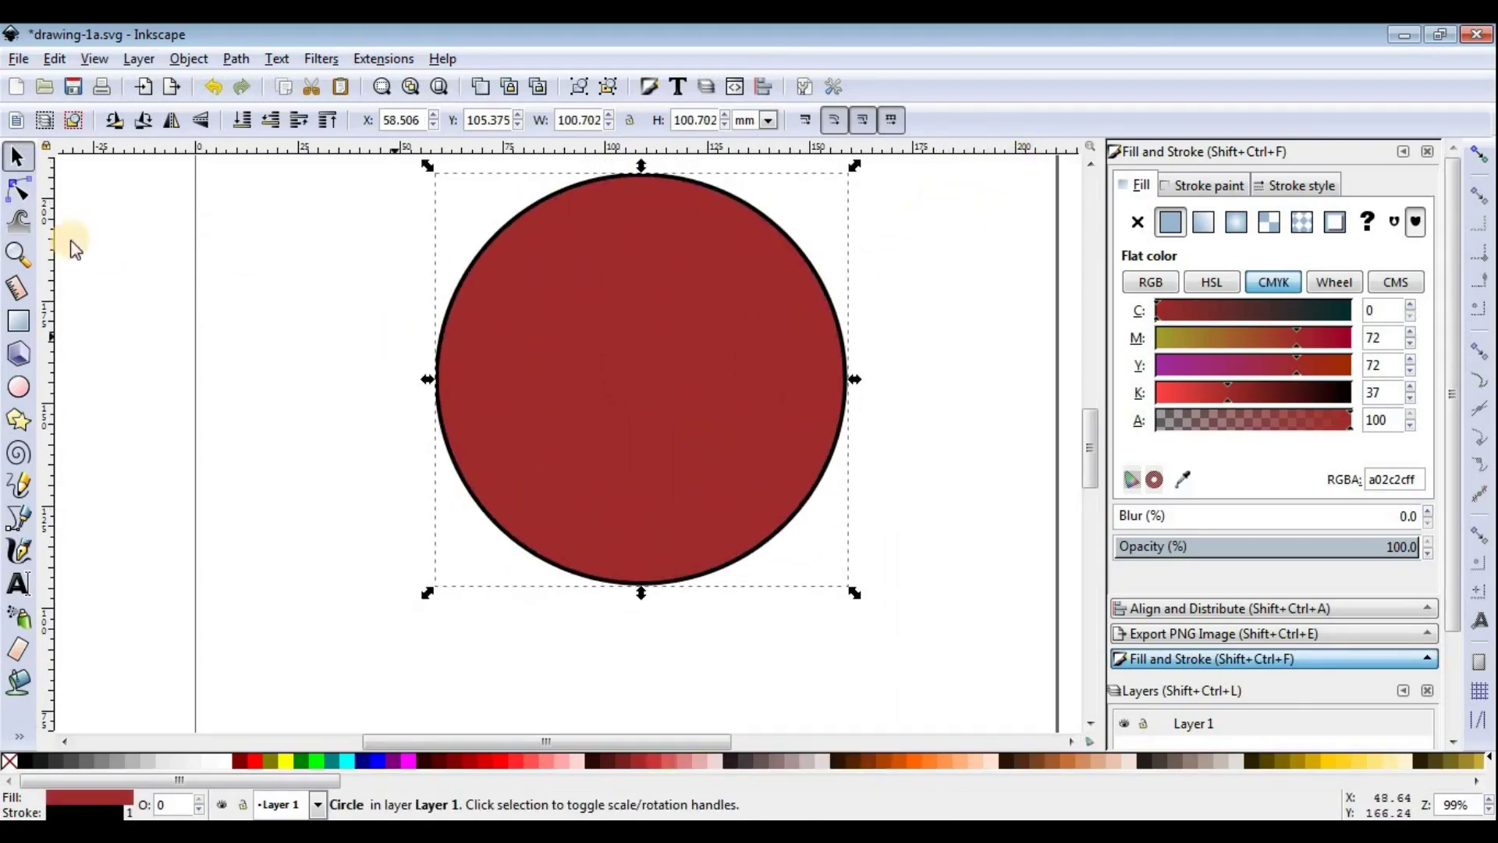
left_click(248, 125)
left_click(393, 761)
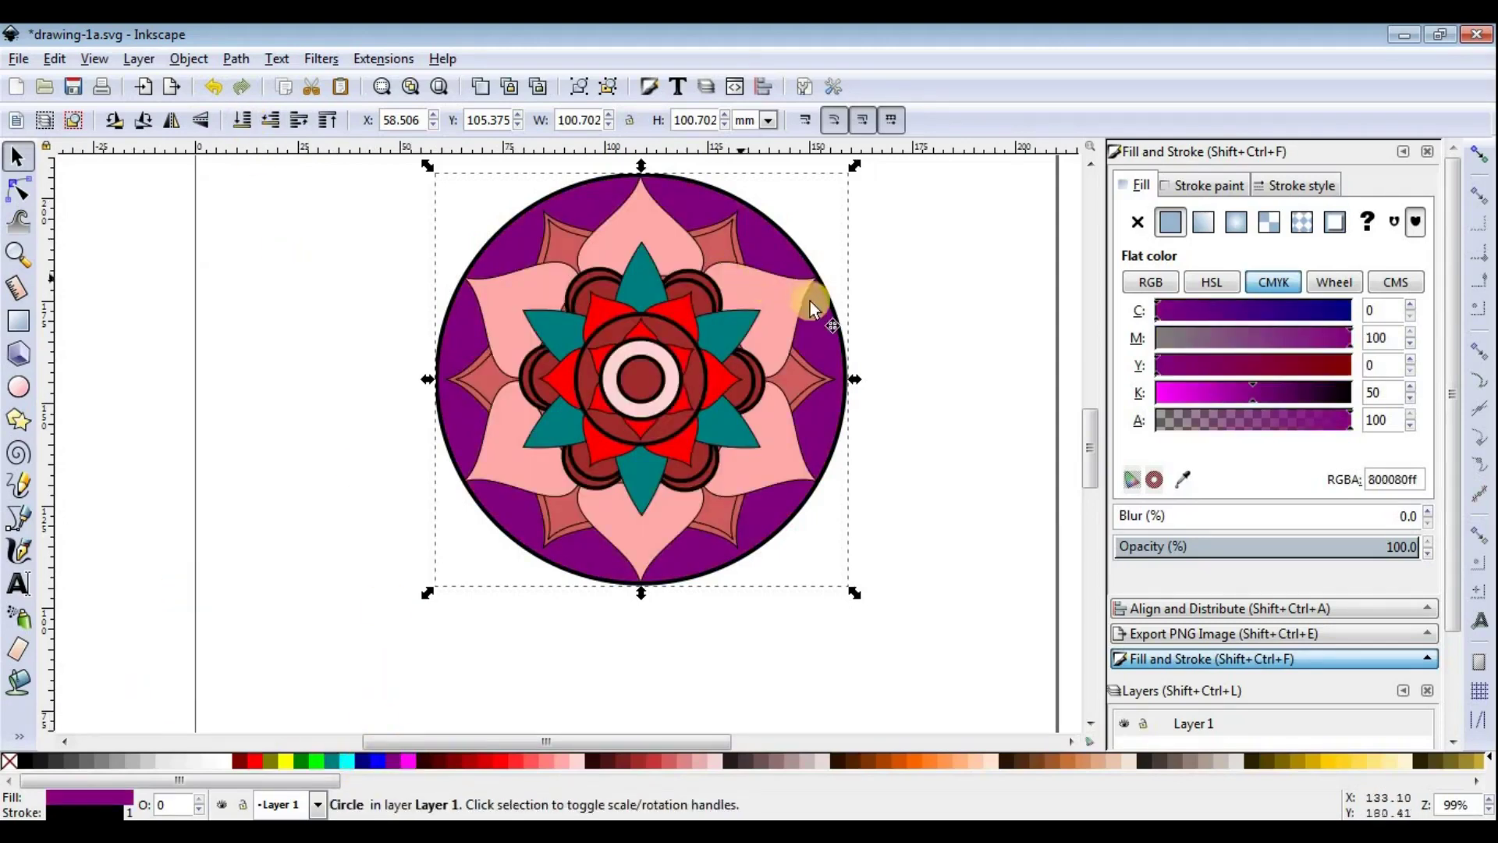
Step: Resize the purple background circle to frame the flower
scroll(846, 375, "down", 1, "ctrl")
scroll(862, 385, "down", 1, "ctrl")
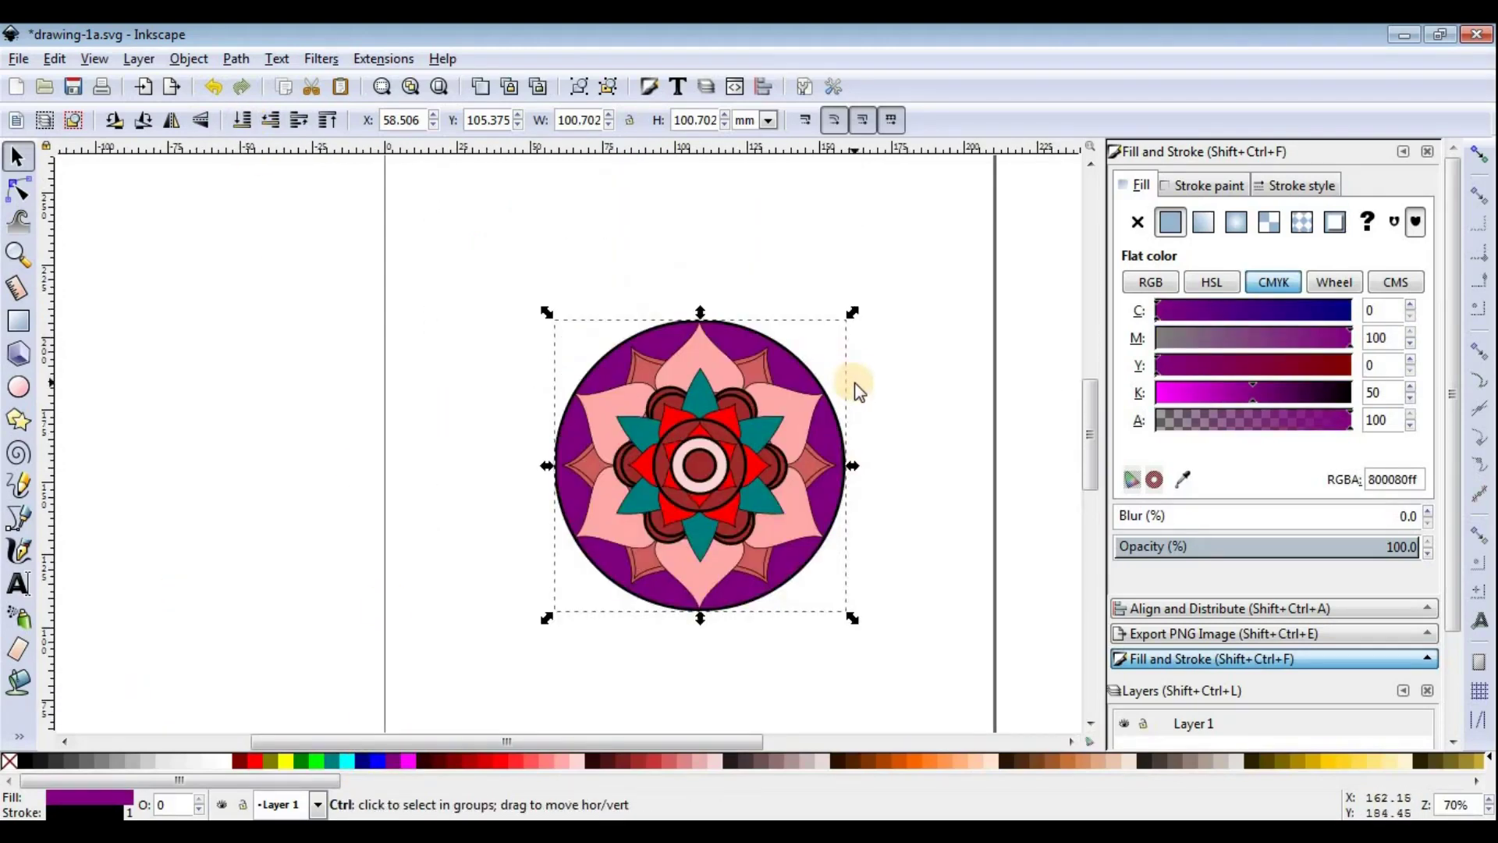
scroll(862, 390, "up", 2, "ctrl")
mouse_move(841, 272)
left_mouse_down()
mouse_move(827, 282)
mouse_move(860, 268)
left_mouse_up()
left_click(855, 385)
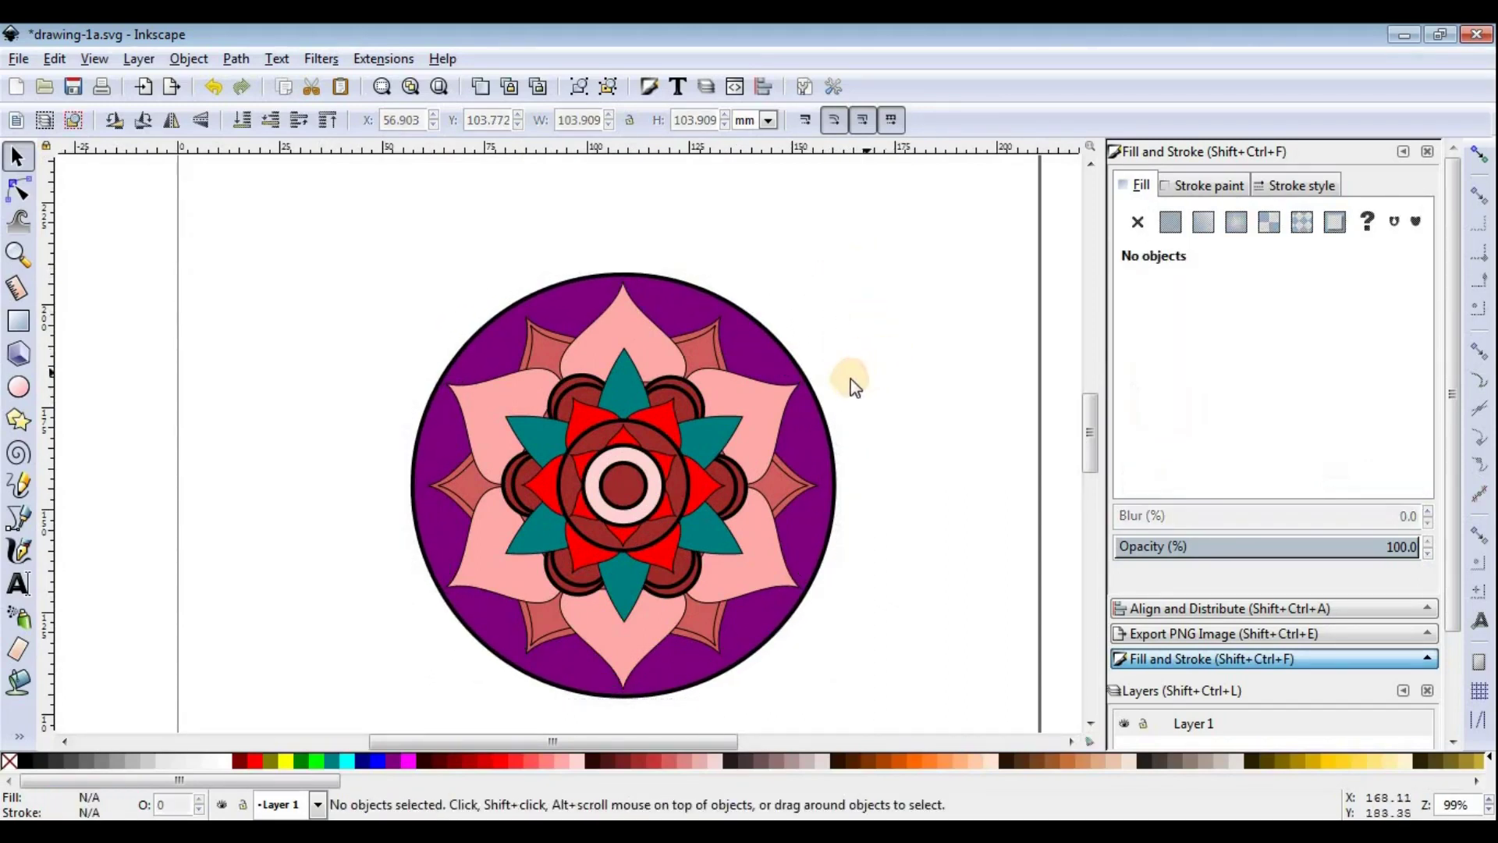
left_click(813, 425)
mouse_move(585, 741)
left_mouse_down()
mouse_move(908, 741)
mouse_move(571, 740)
left_mouse_up()
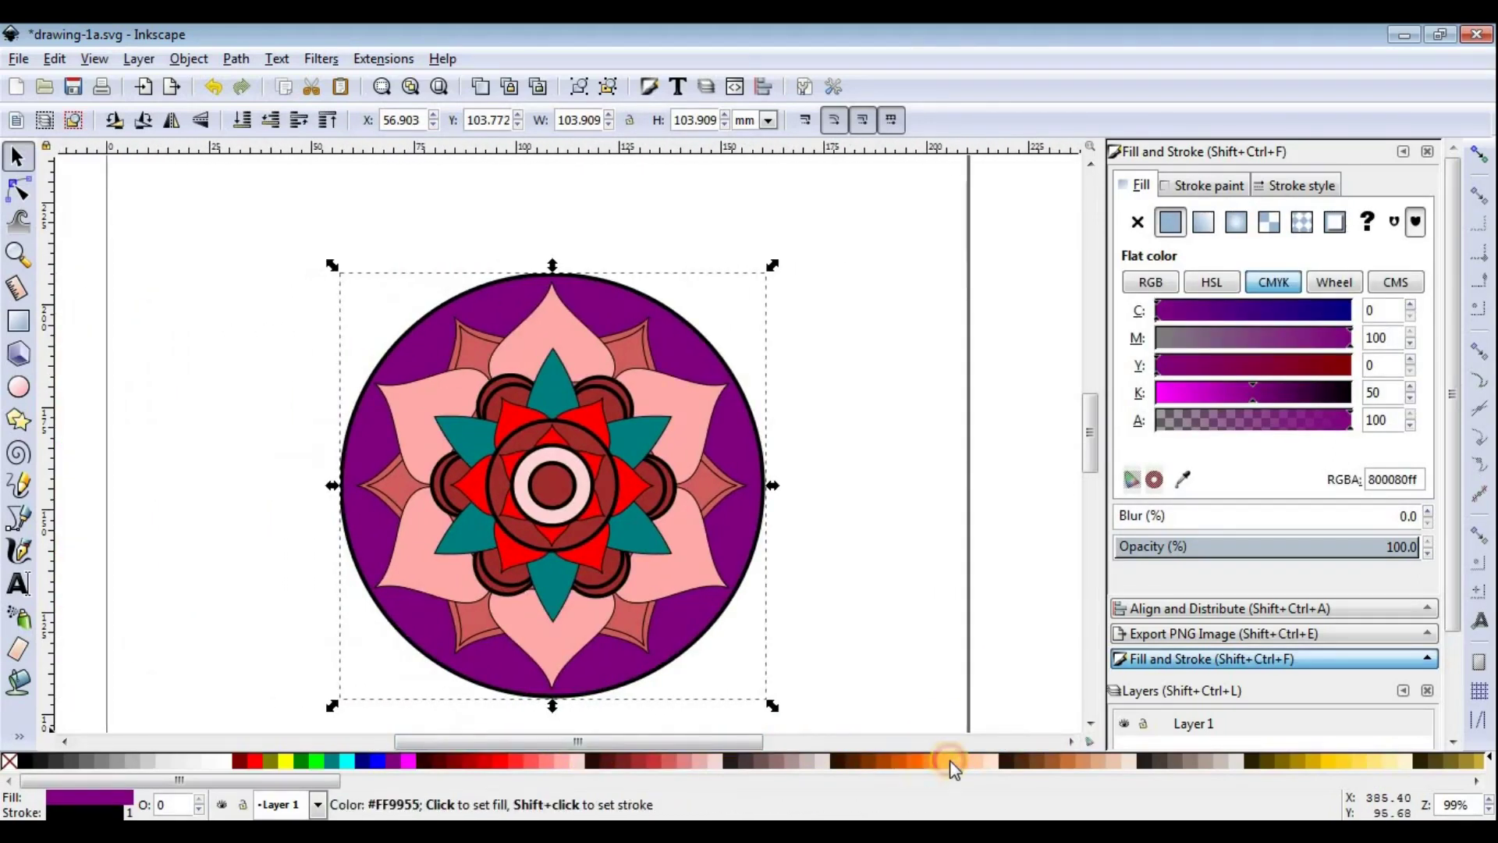
Step: Change the background circle's fill from purple to orange
left_click(949, 760)
left_click(817, 543)
scroll(636, 531, "up", 1)
scroll(688, 443, "up", 2)
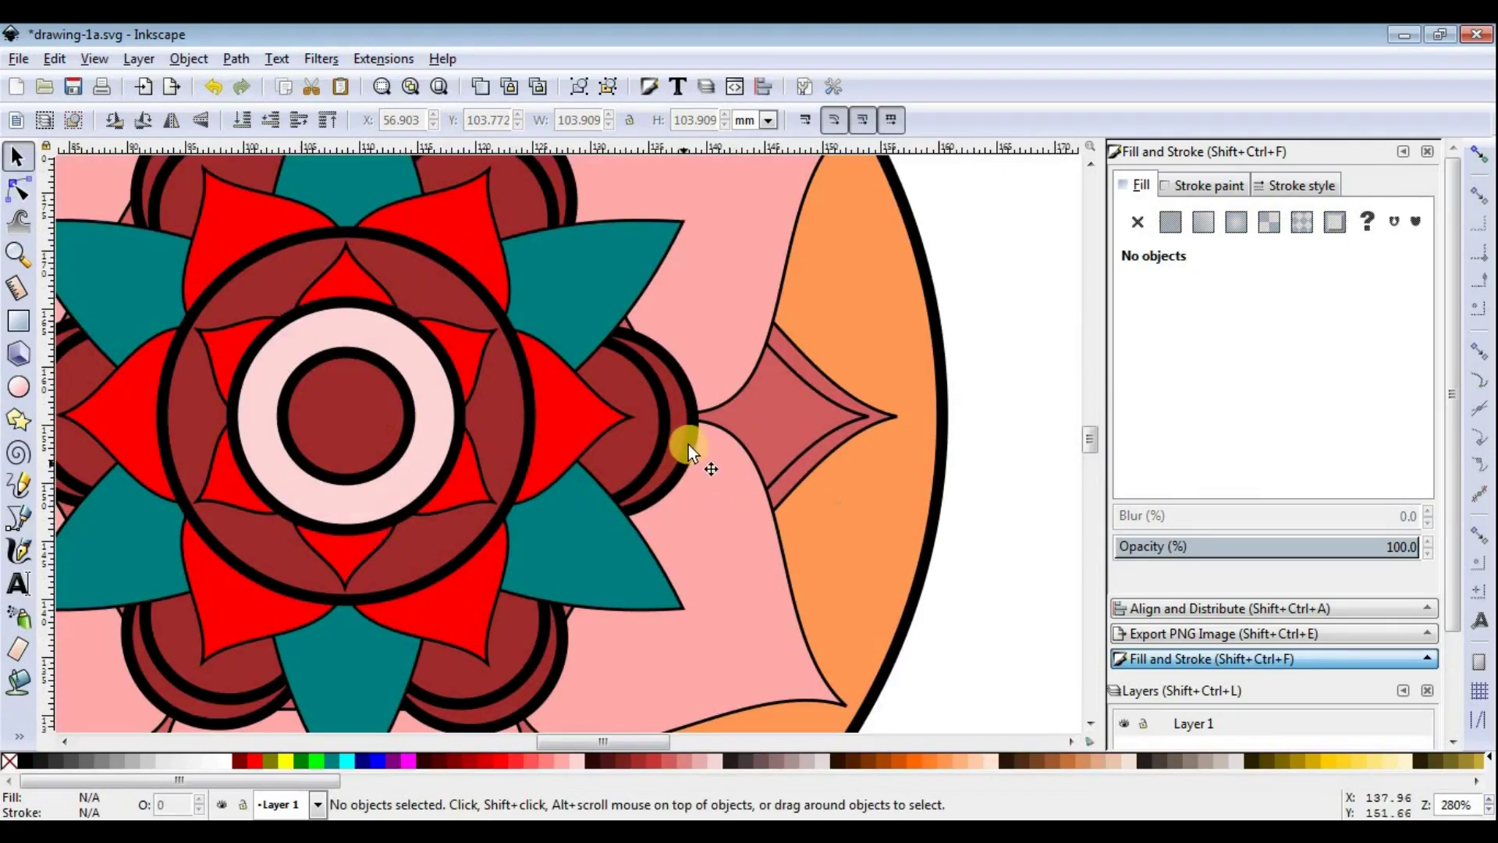
scroll(696, 364, "down", 1)
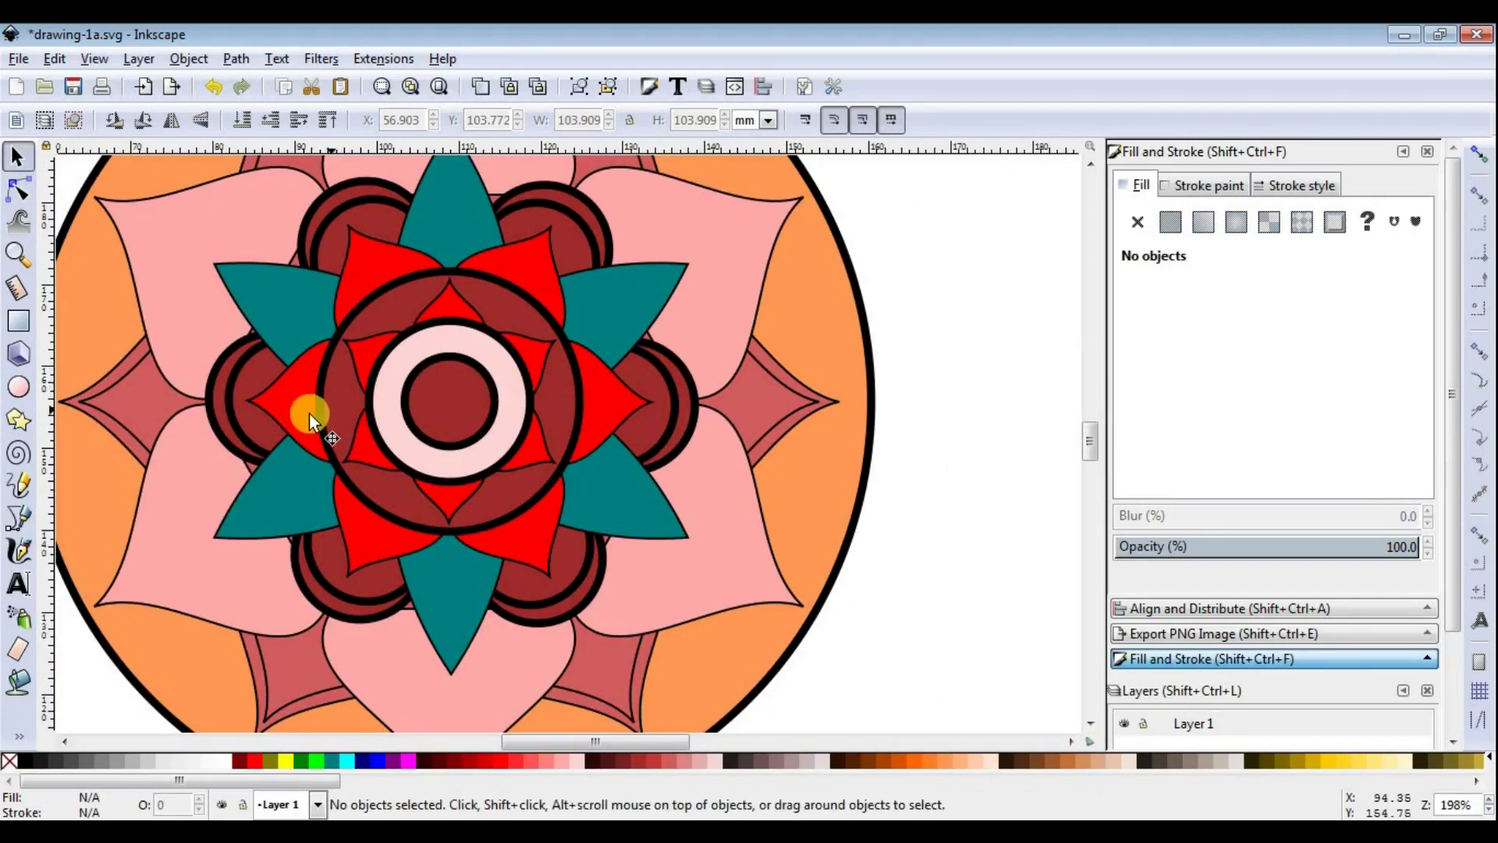
scroll(428, 443, "down", 1)
scroll(307, 358, "down", 1)
Step: Shrink the reddish back-petal group slightly to sit inside the disc
left_click(286, 310)
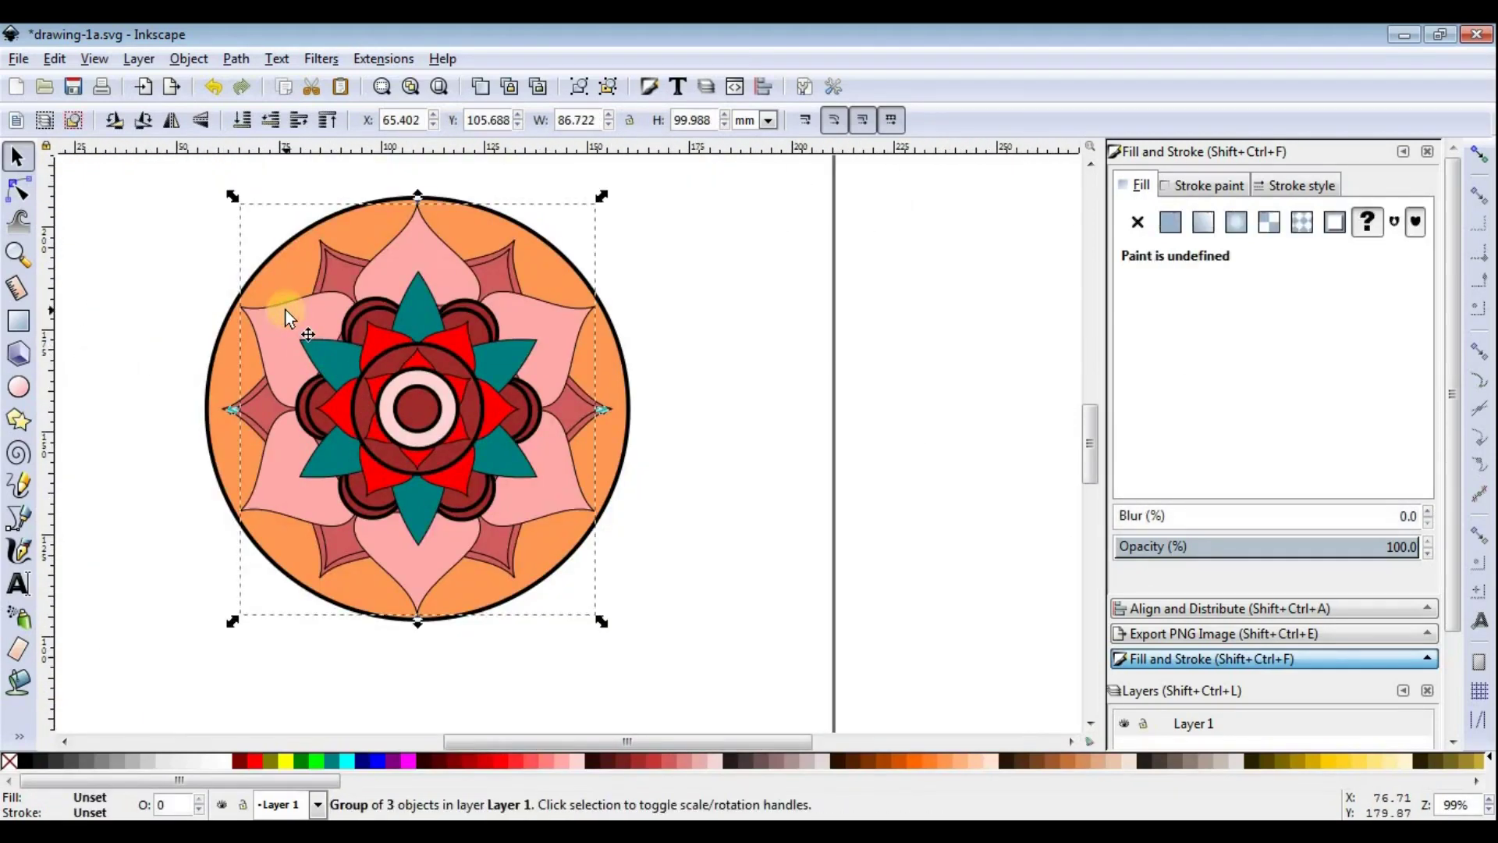
left_click_drag(601, 190, 594, 198)
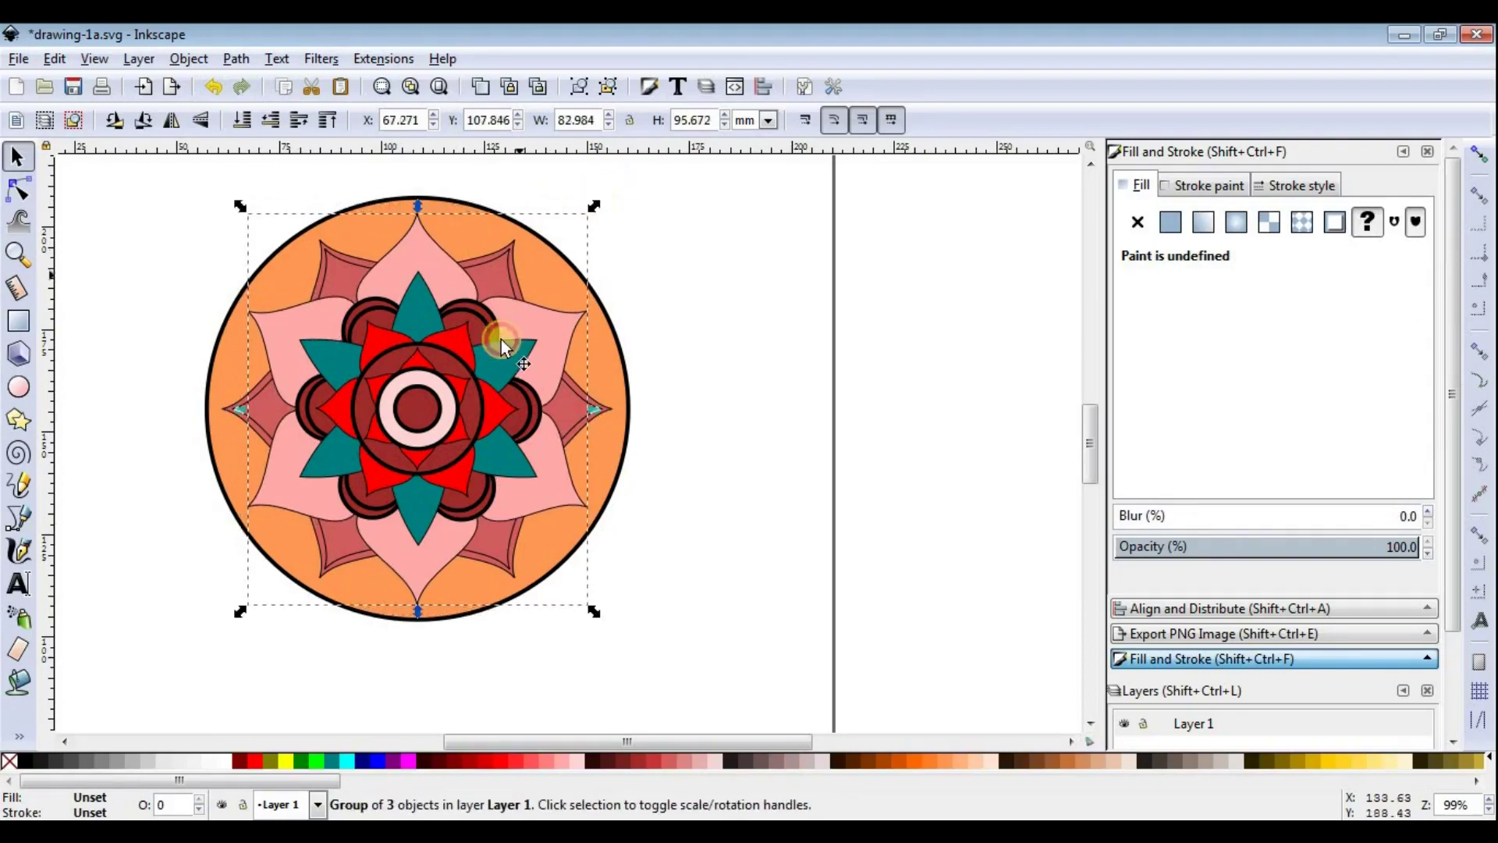
scroll(501, 339, "up", 3)
scroll(512, 446, "down", 1)
scroll(518, 443, "down", 1)
scroll(527, 443, "down", 1)
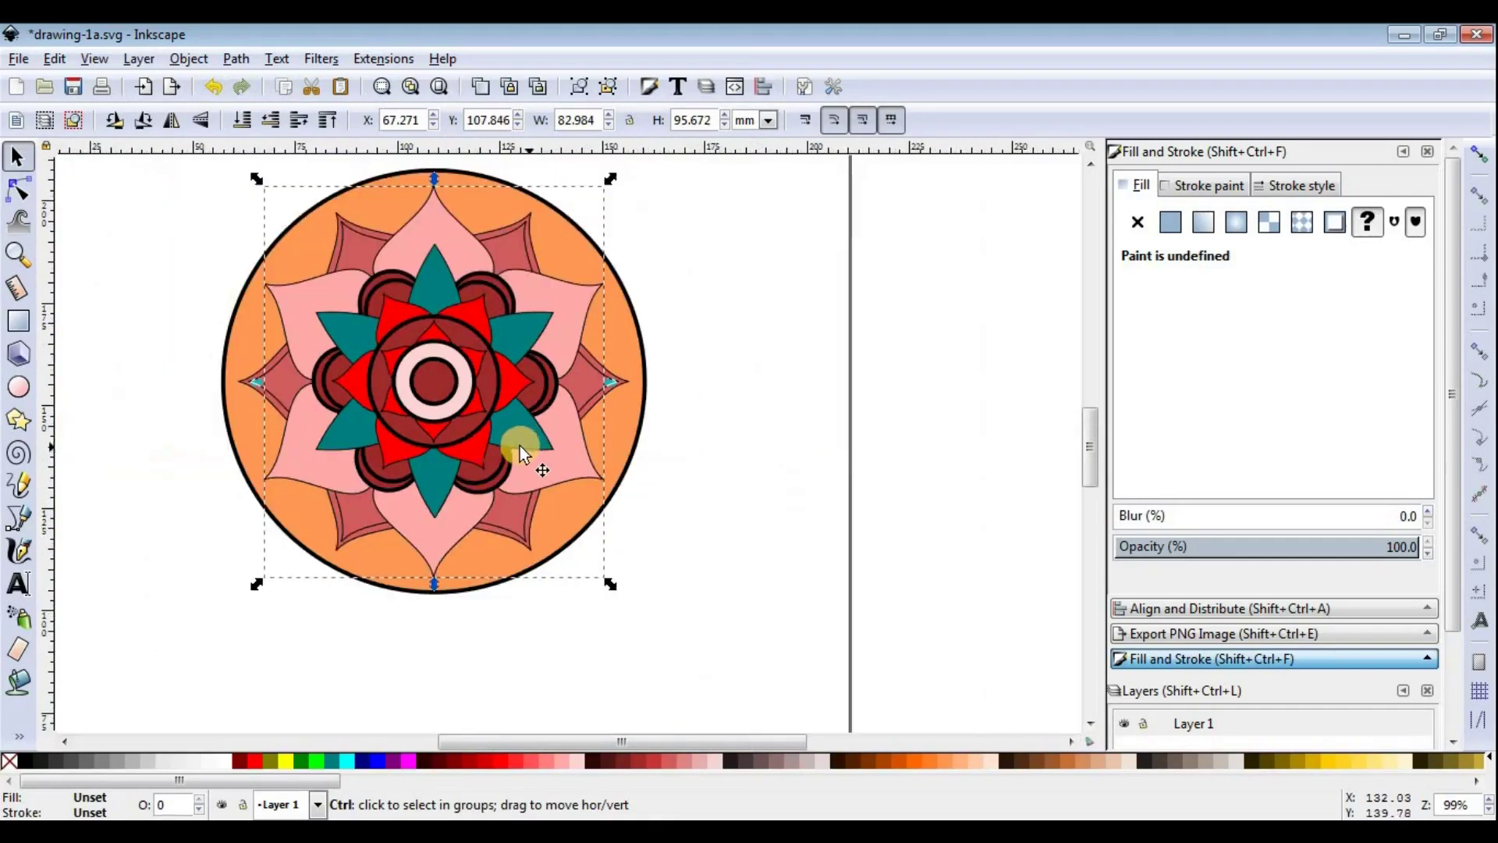
scroll(336, 348, "up", 1)
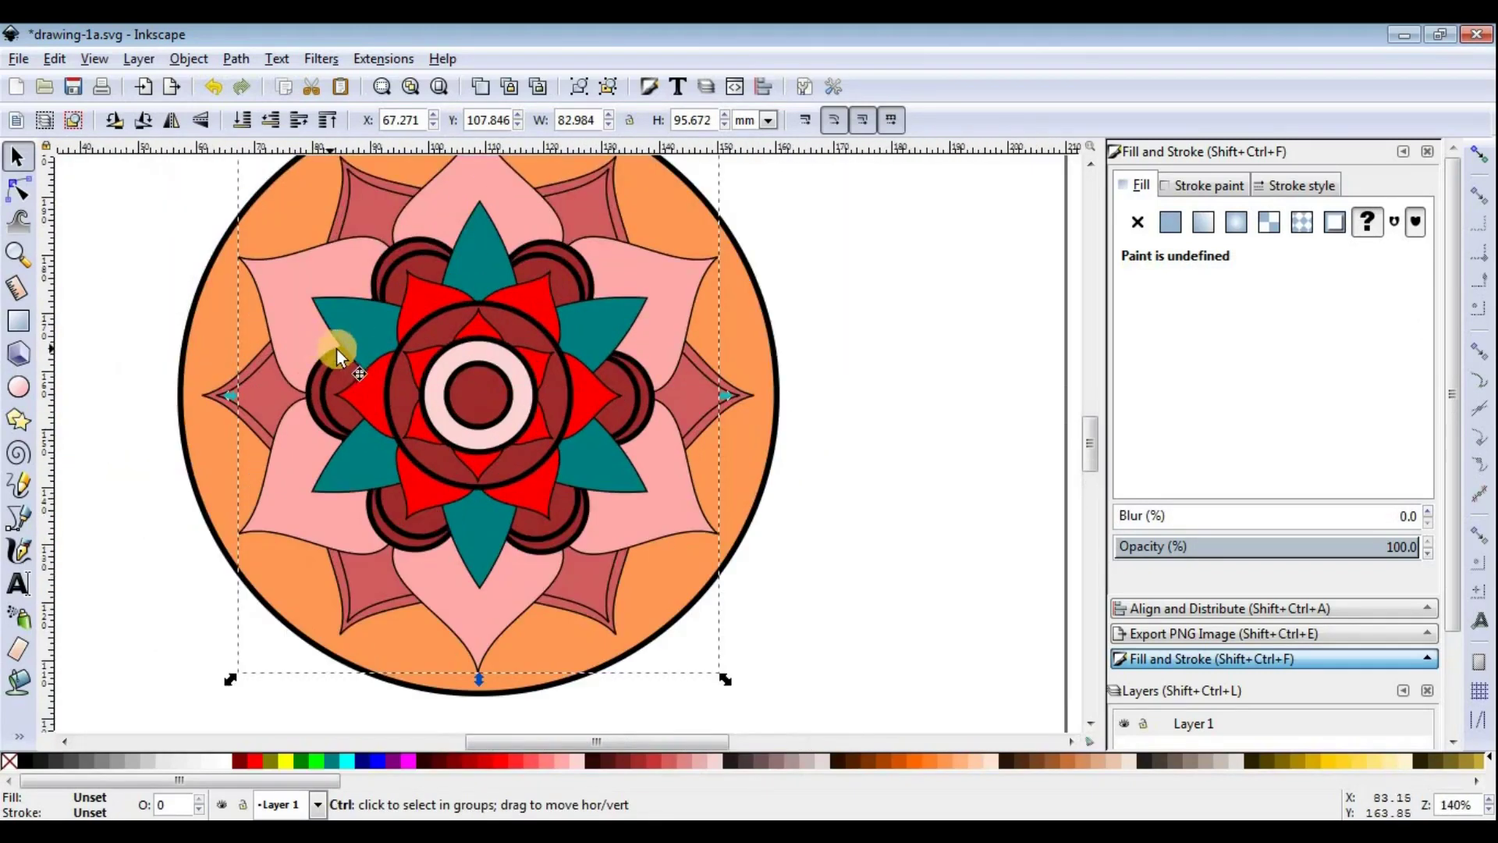
left_click(265, 397, "ctrl")
left_click_drag(745, 172, 729, 181)
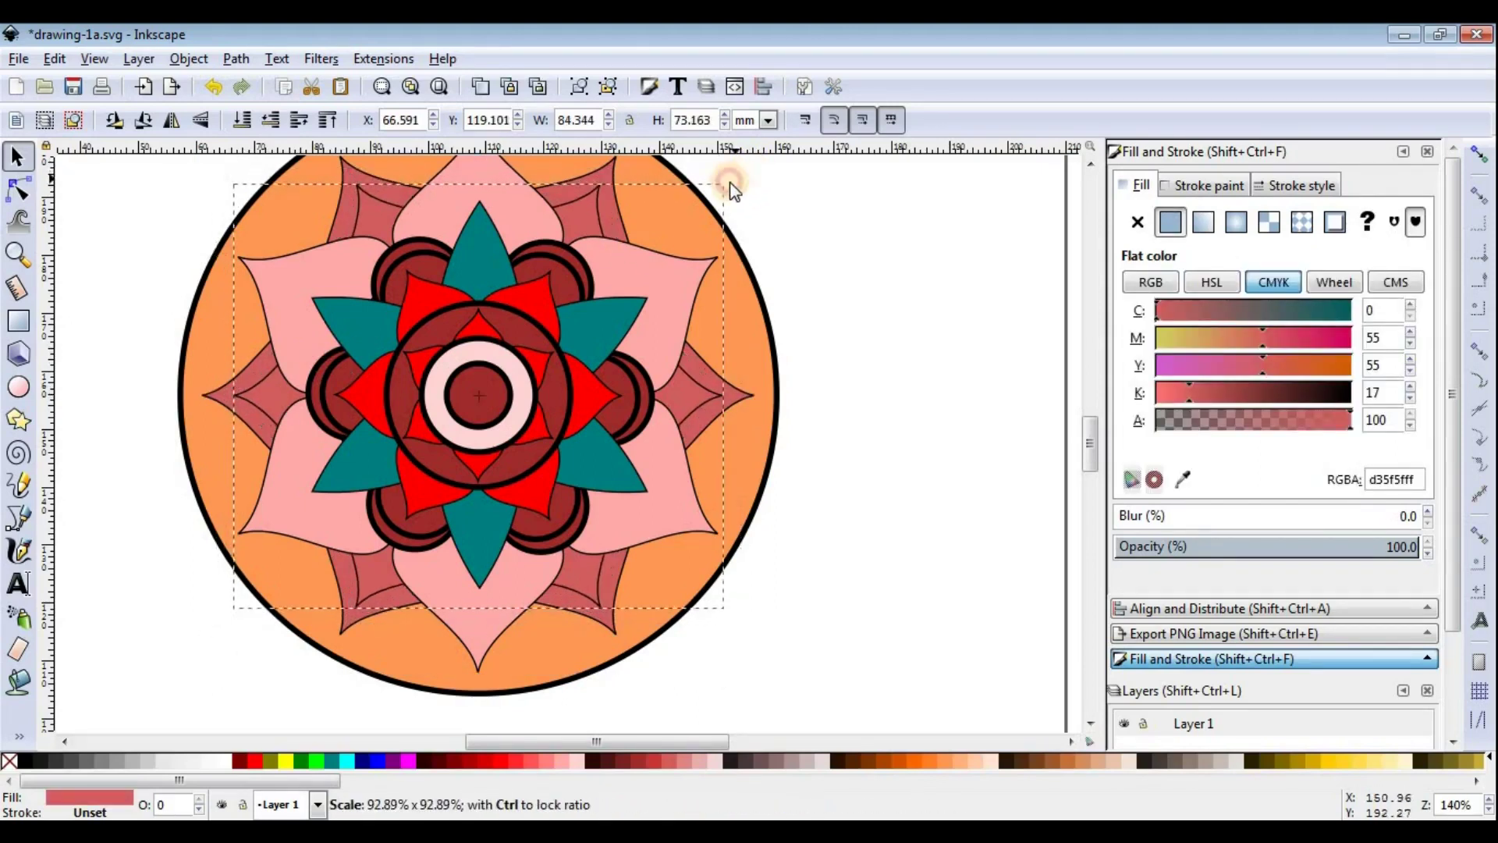
left_click_drag(725, 395, 757, 396)
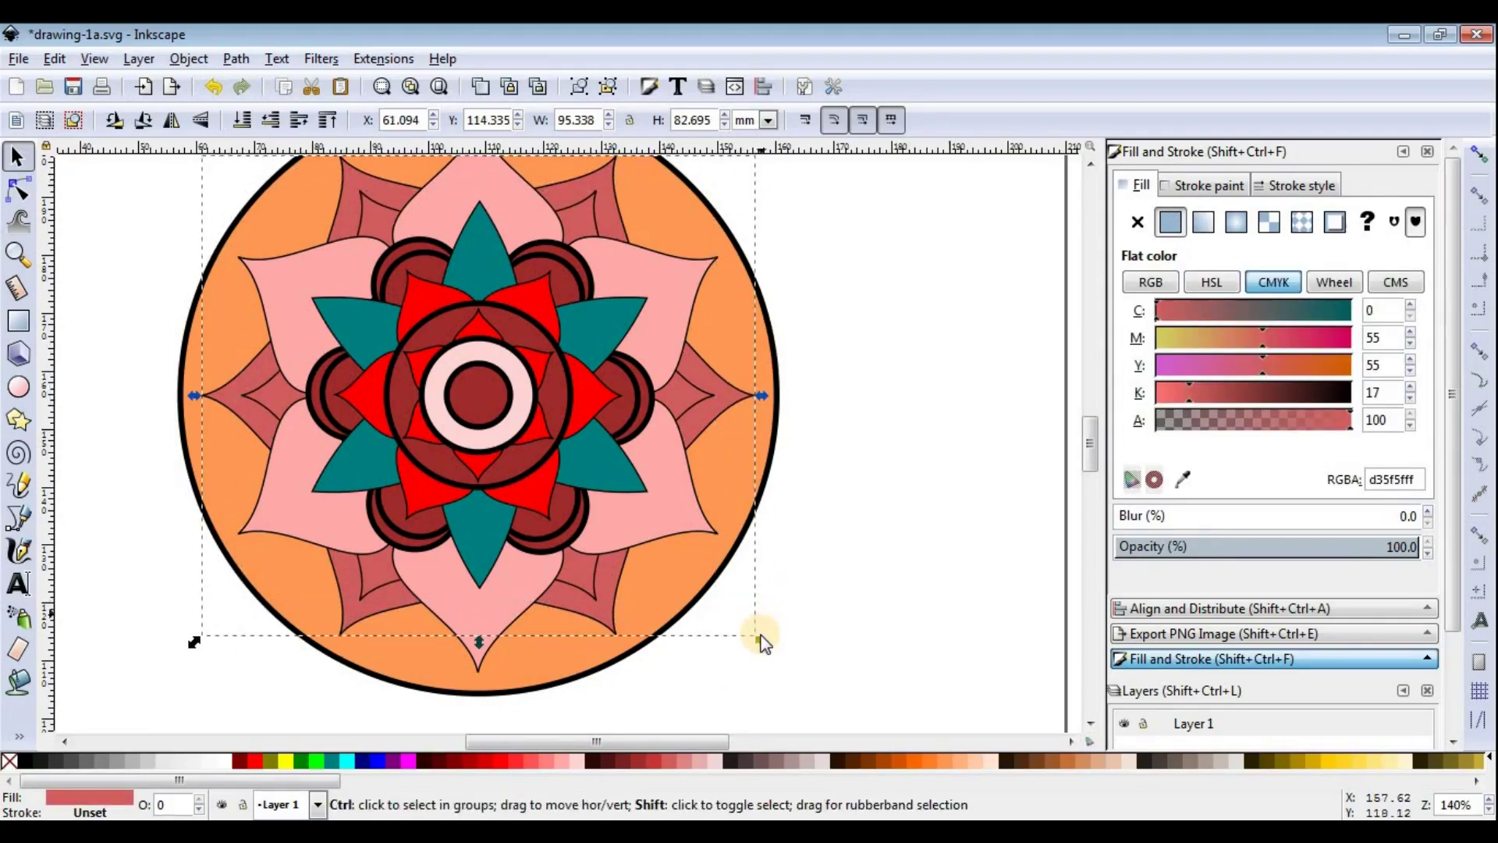
left_click_drag(761, 641, 748, 622)
Step: Shrink the orange background circle slightly, then deselect it
left_click(779, 485)
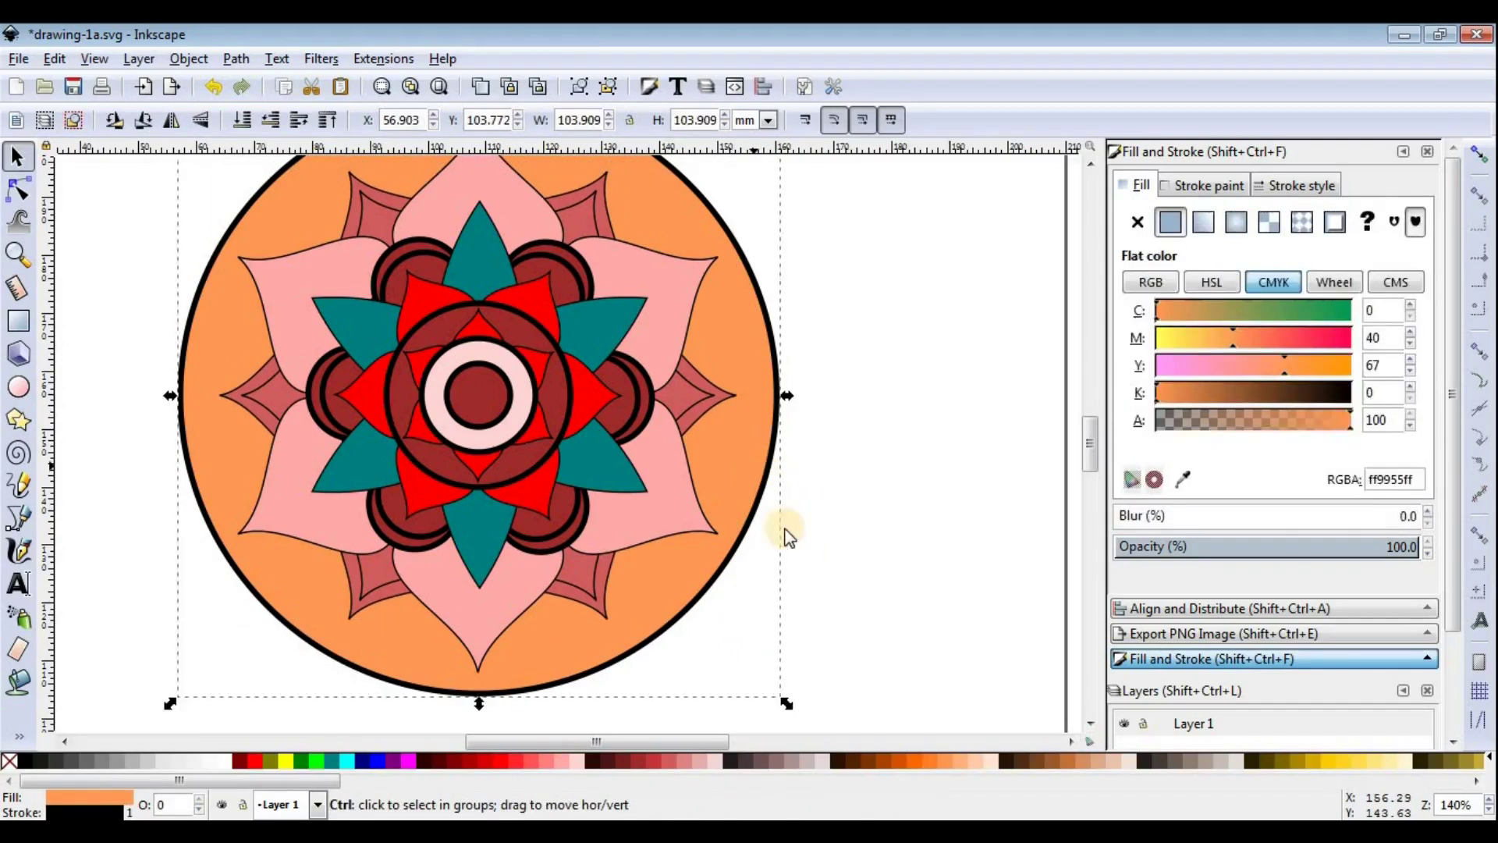
left_click_drag(779, 696, 780, 699)
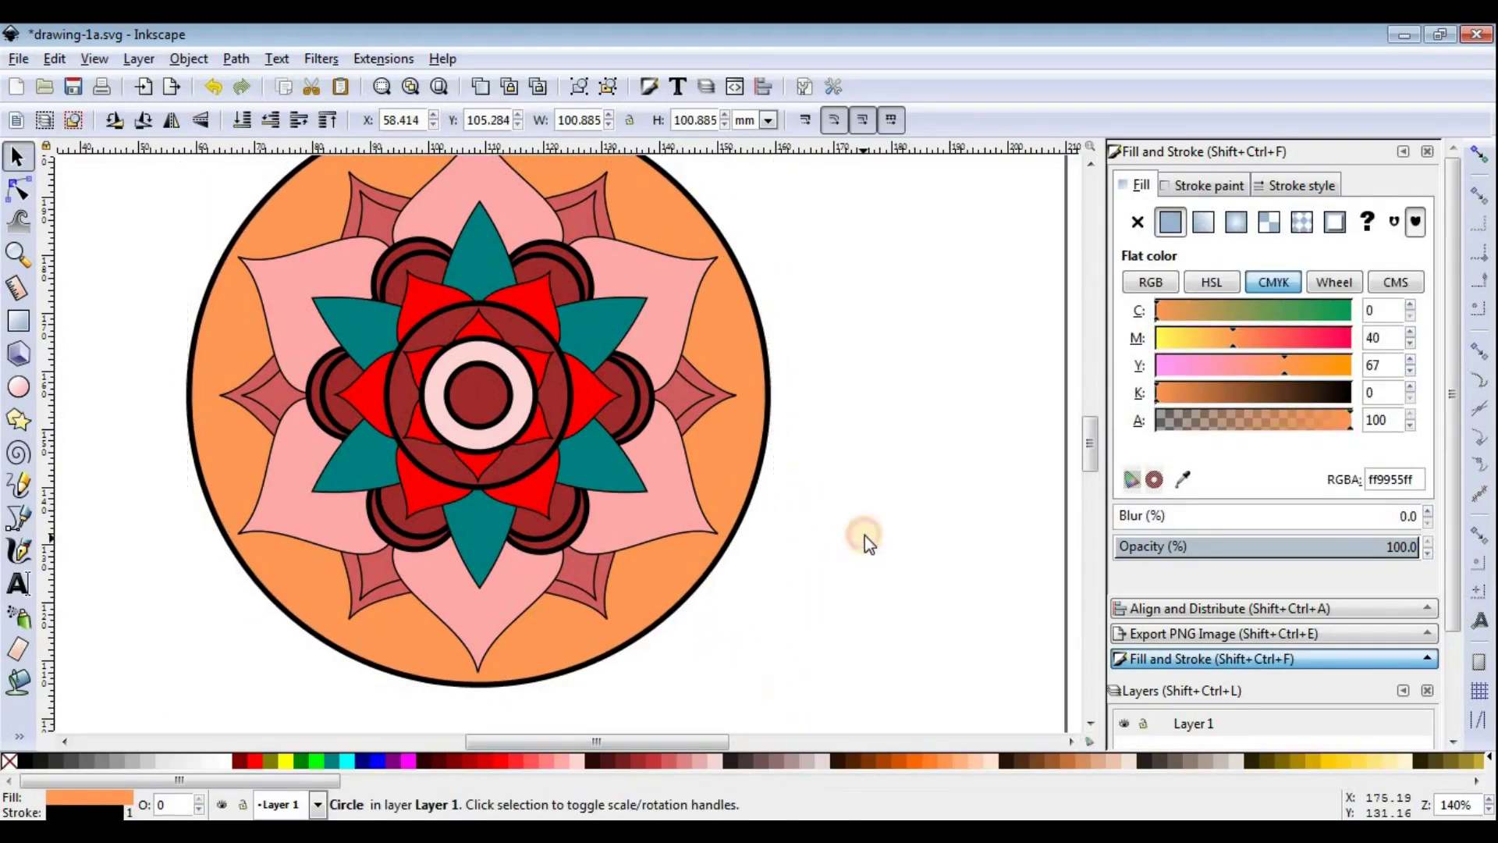
left_click(842, 507)
scroll(843, 507, "down", 1)
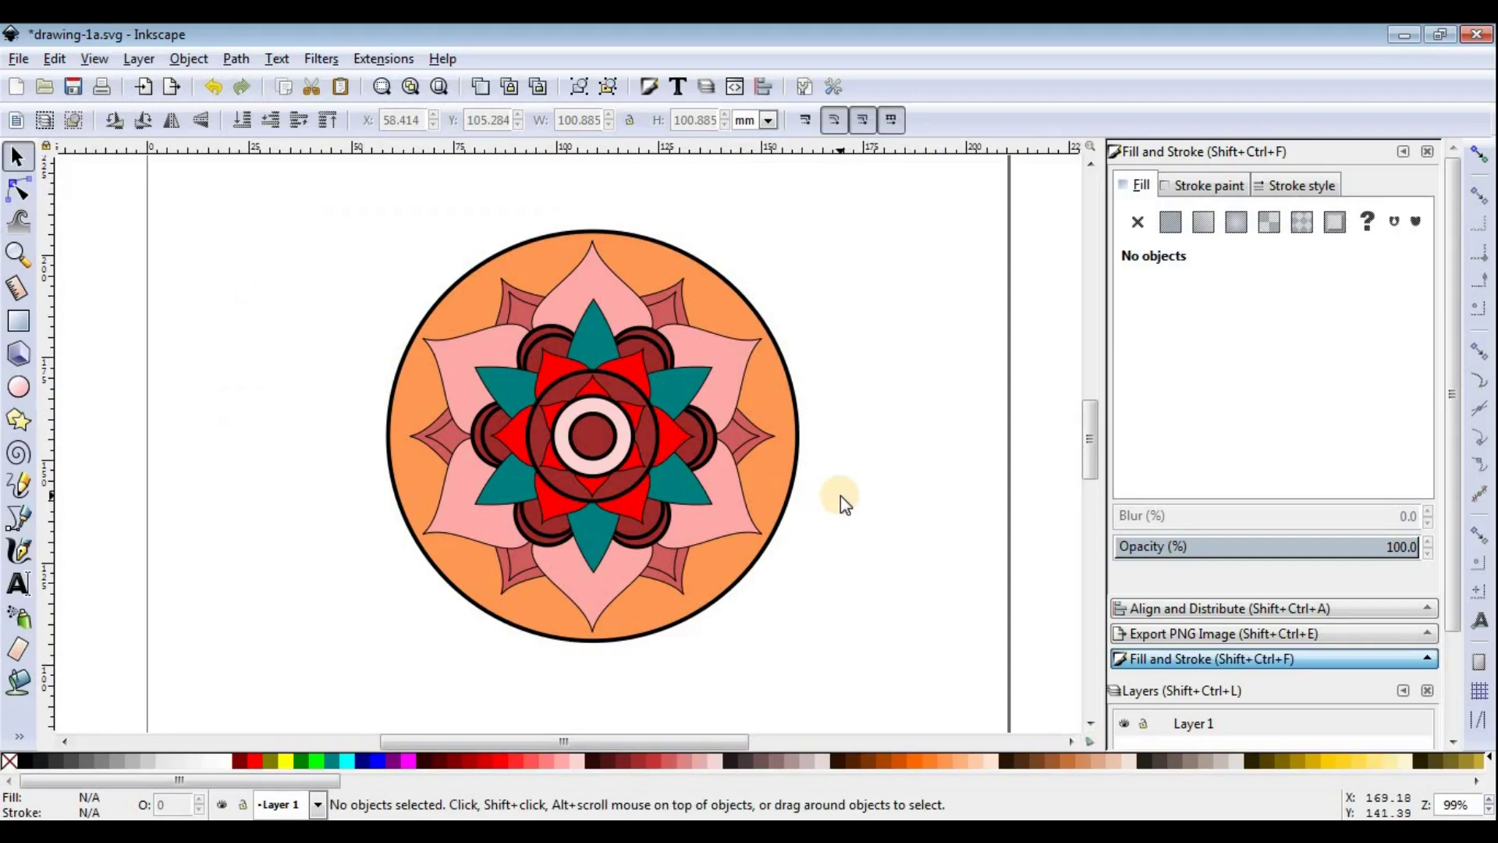
scroll(840, 494, "up", 1)
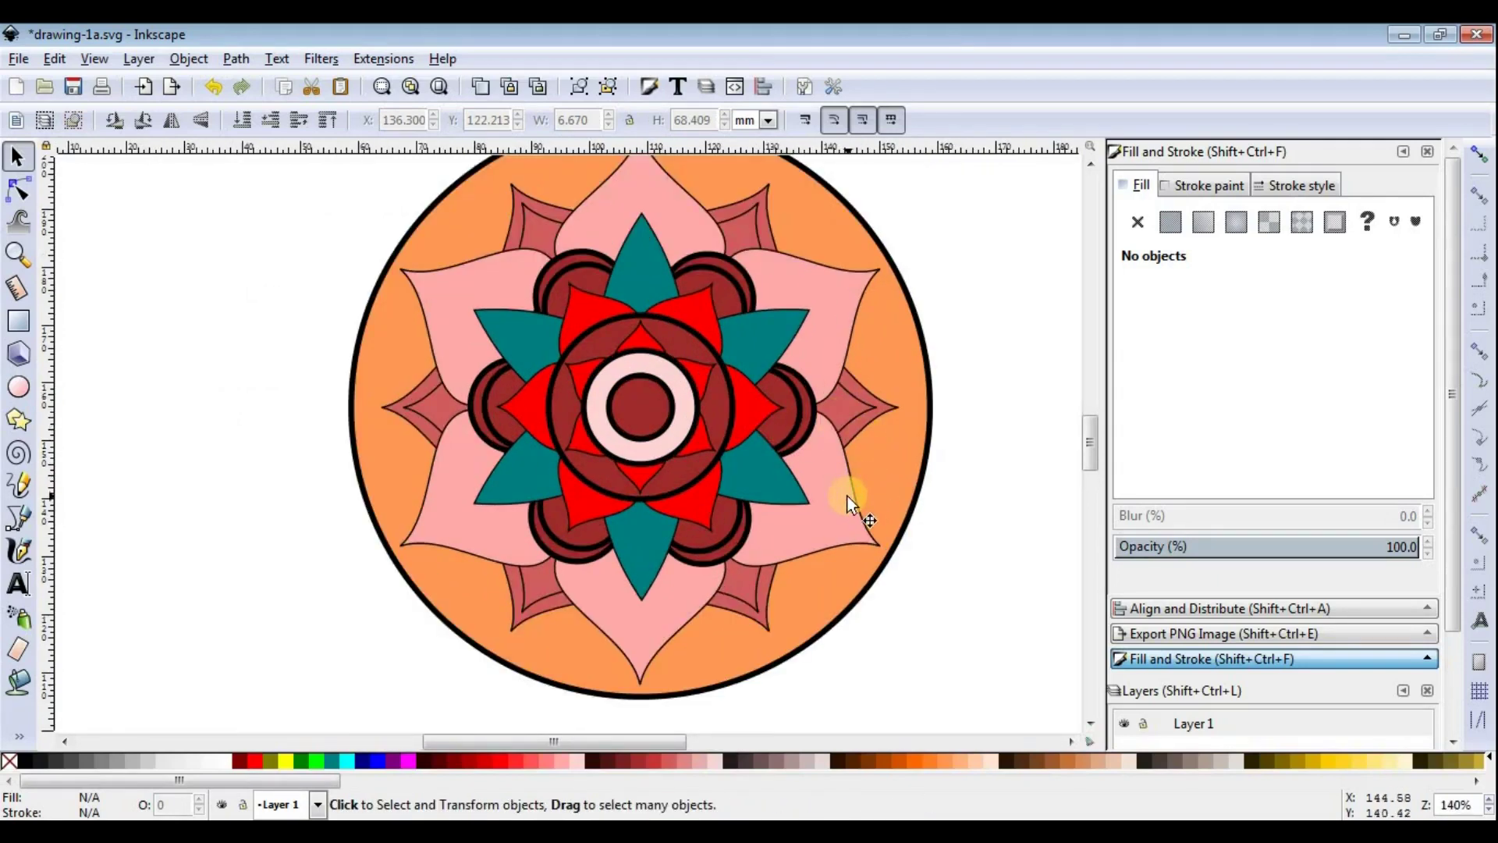
Step: Make the background circle hot pink after trying greyish pink and red
left_click(878, 479)
left_click(804, 761)
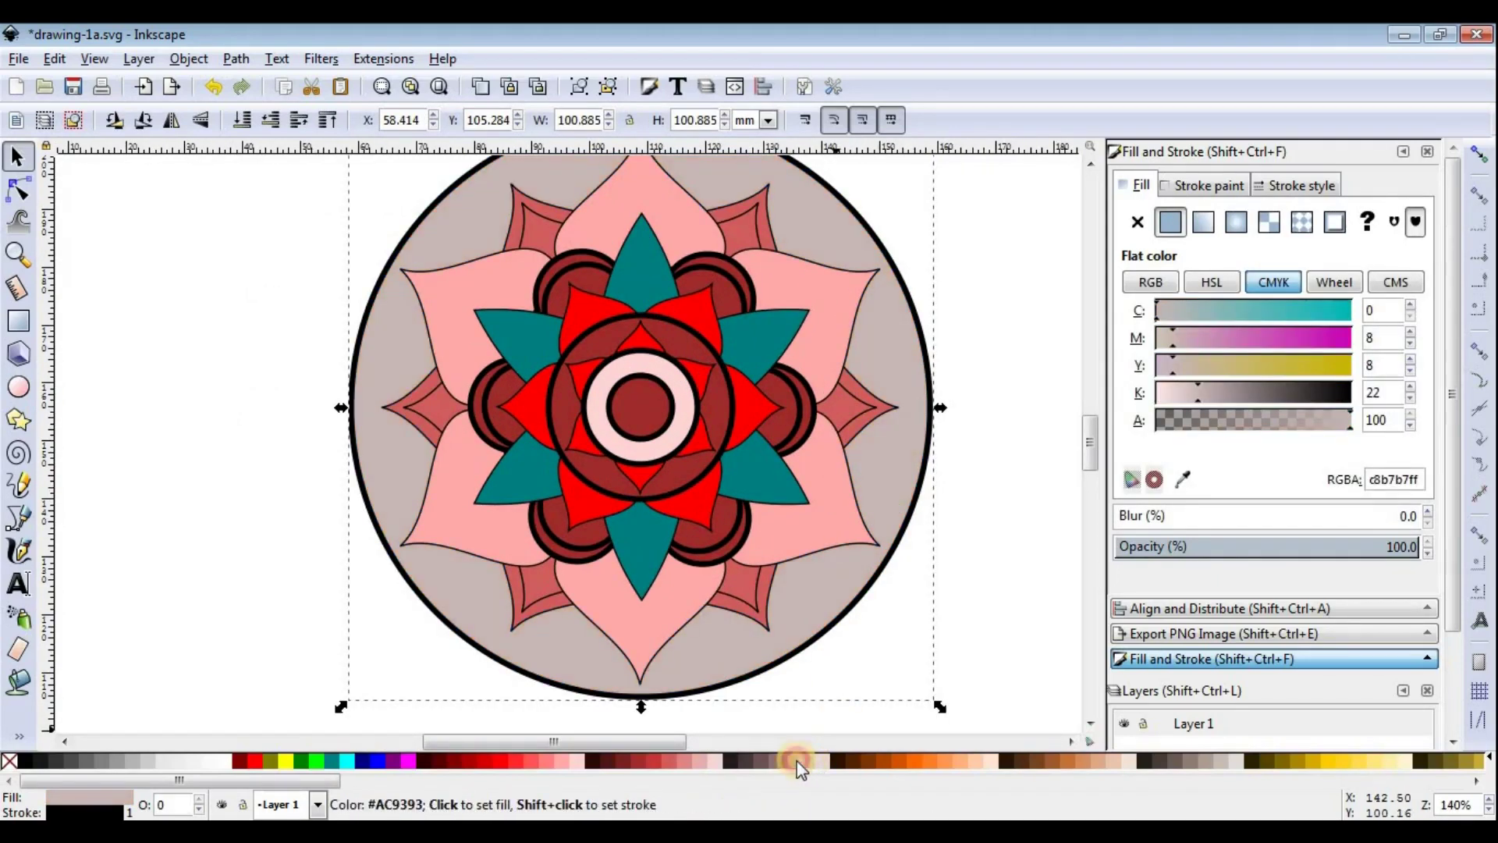
left_click(652, 759)
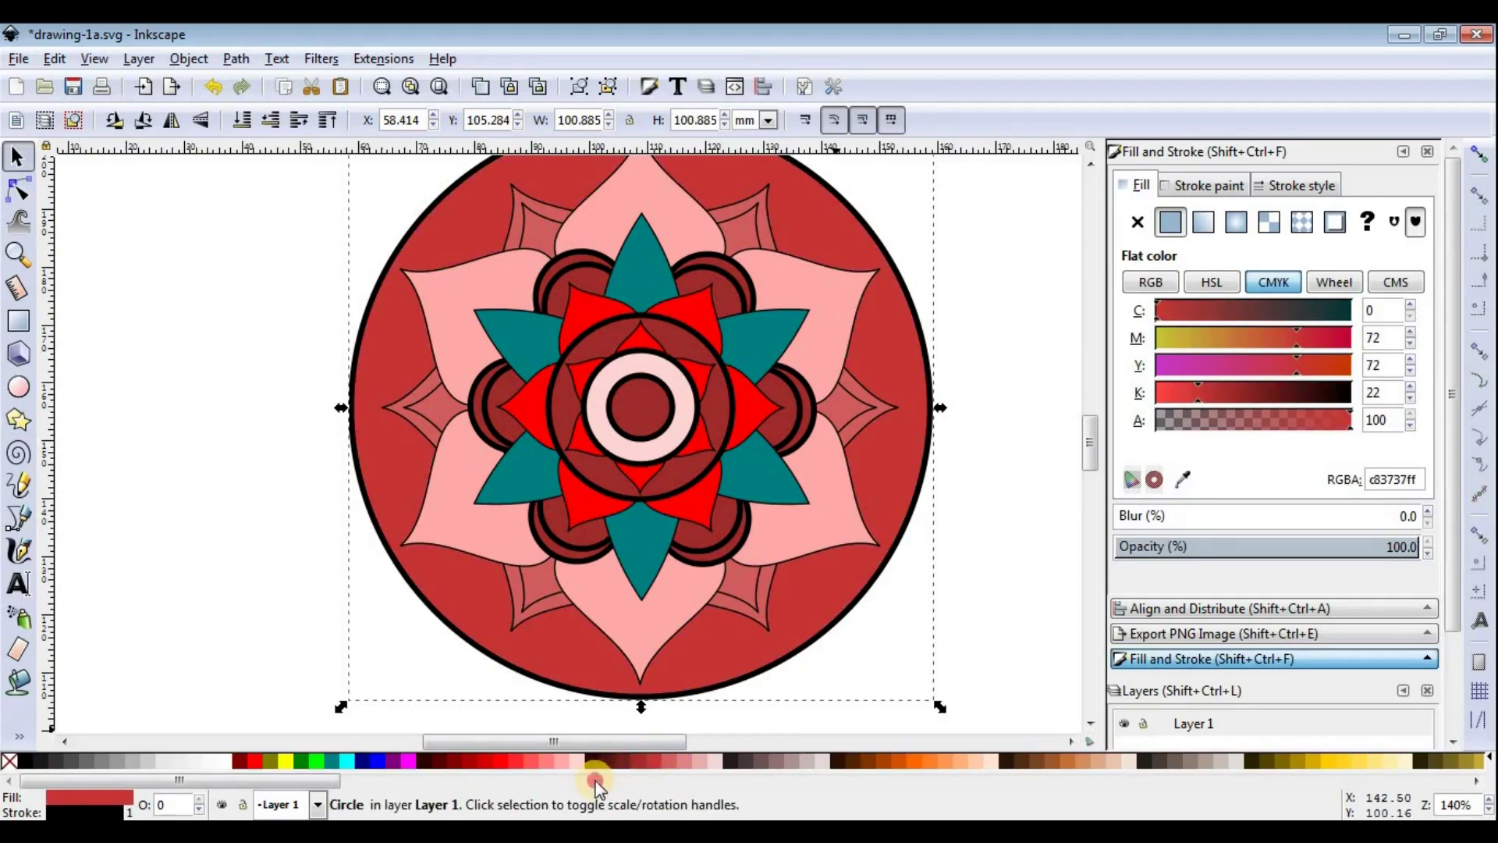
scroll(595, 780, "down", 5)
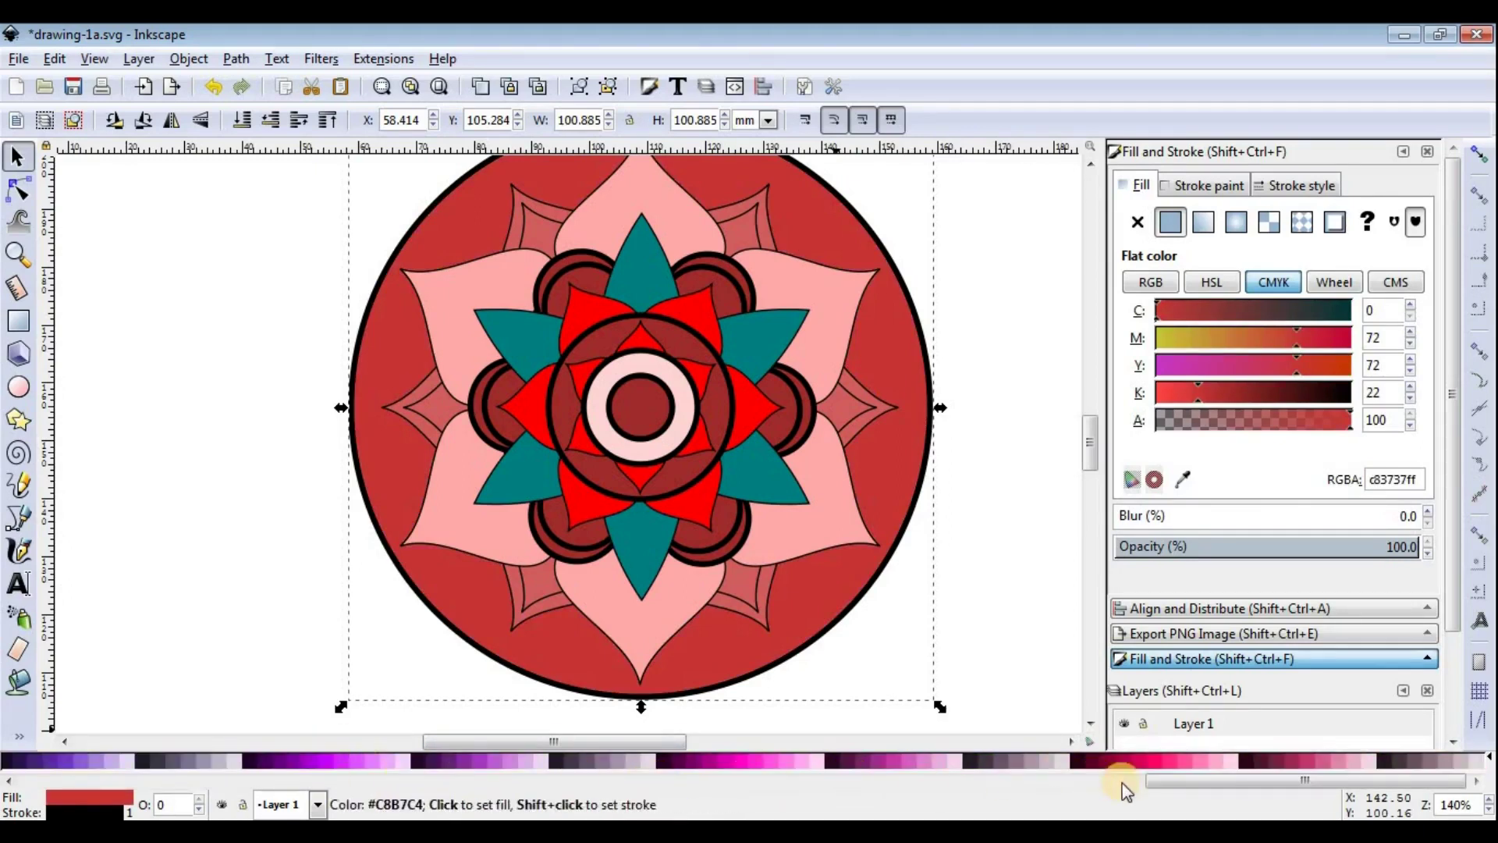
left_click(1153, 760)
scroll(1022, 593, "down", 1)
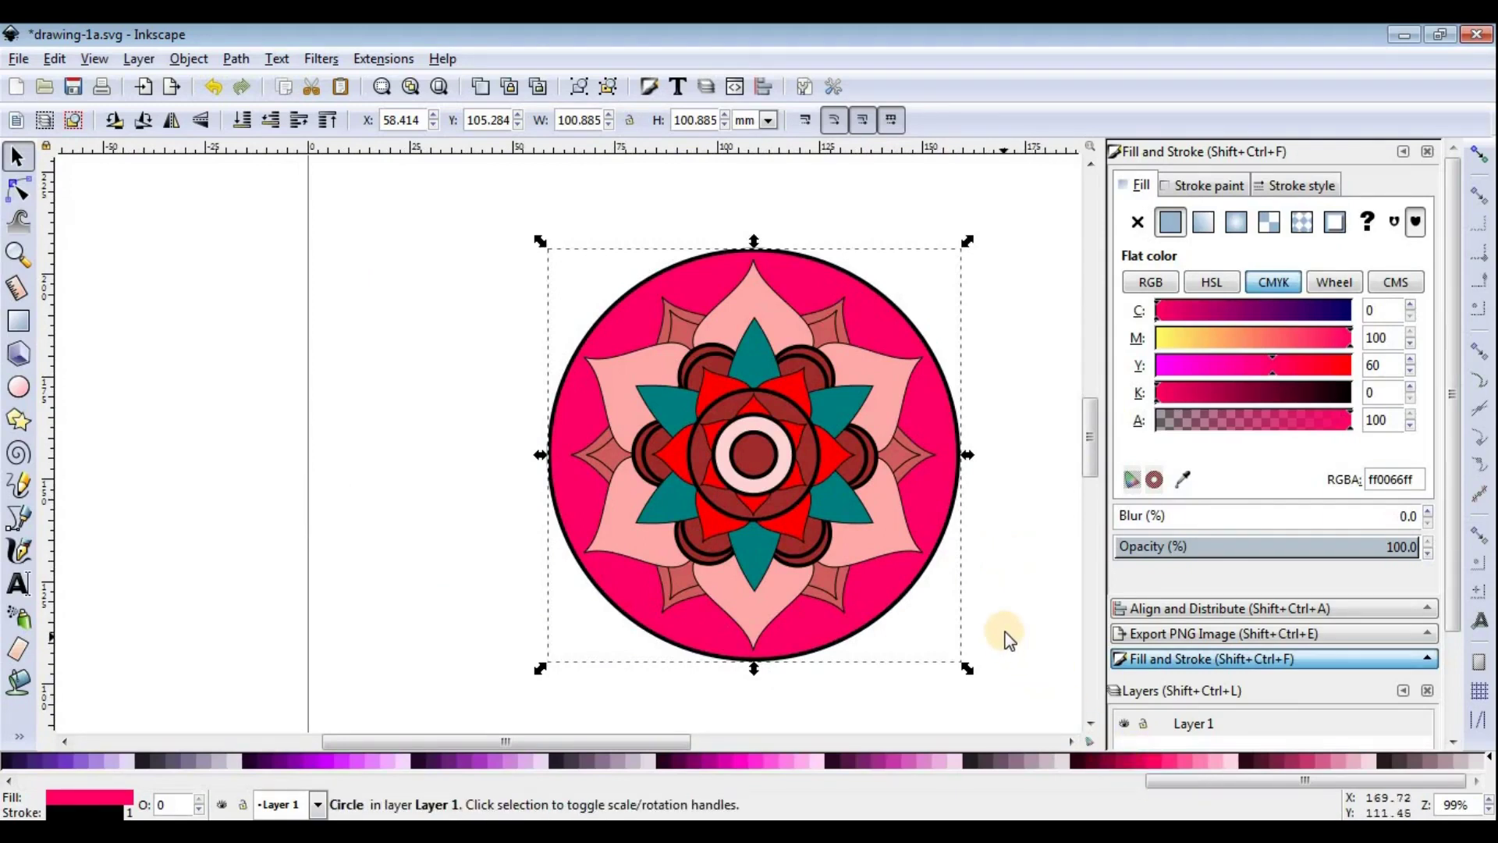
scroll(853, 593, "up", 1)
Step: Colour the outer petal tips dark purple and the small side petals deep pink
left_click(840, 600)
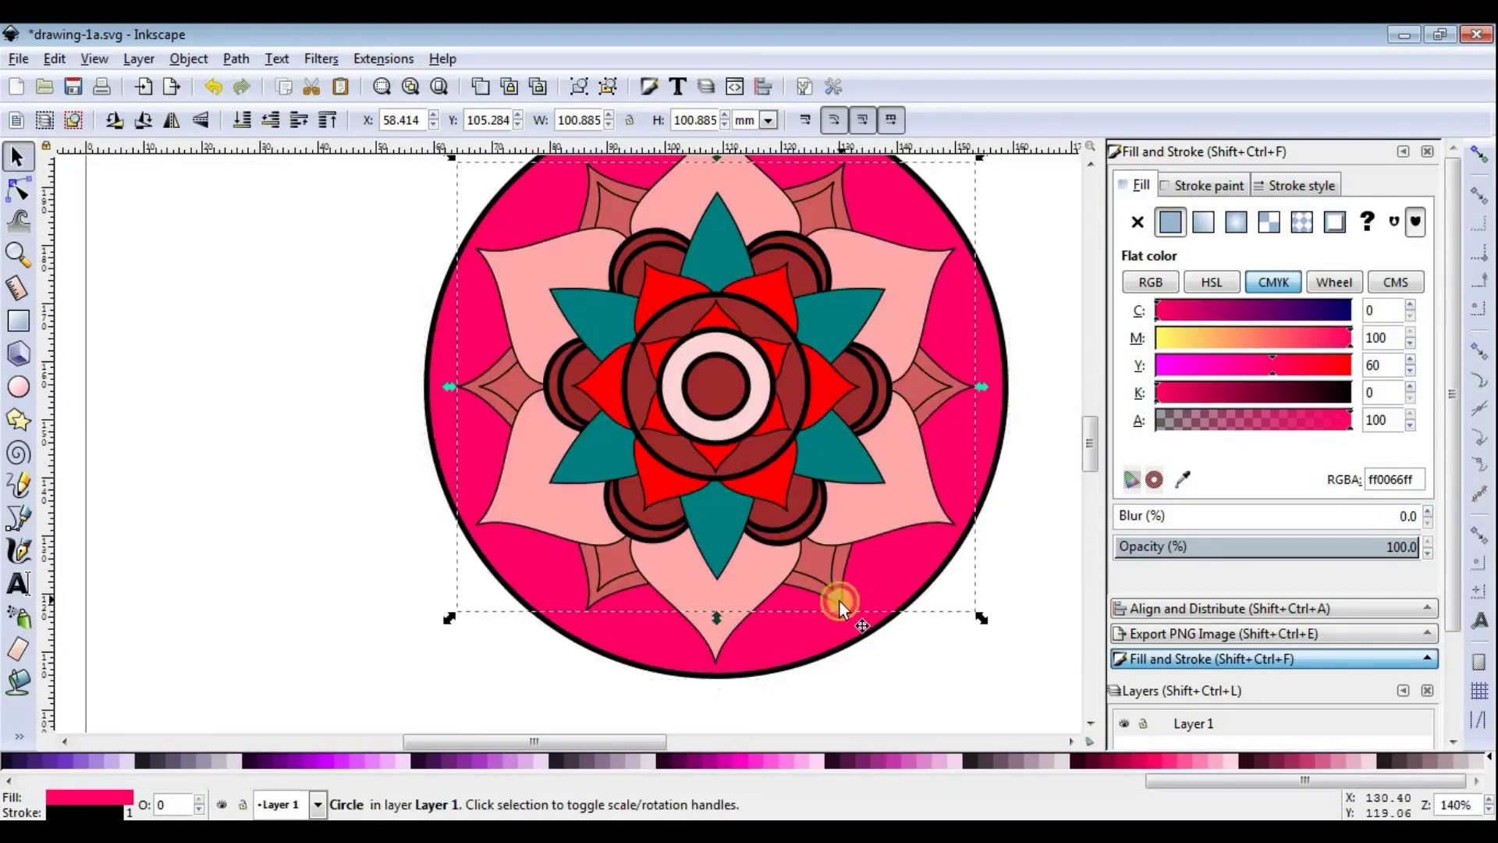
left_click(1007, 763)
left_click(822, 559)
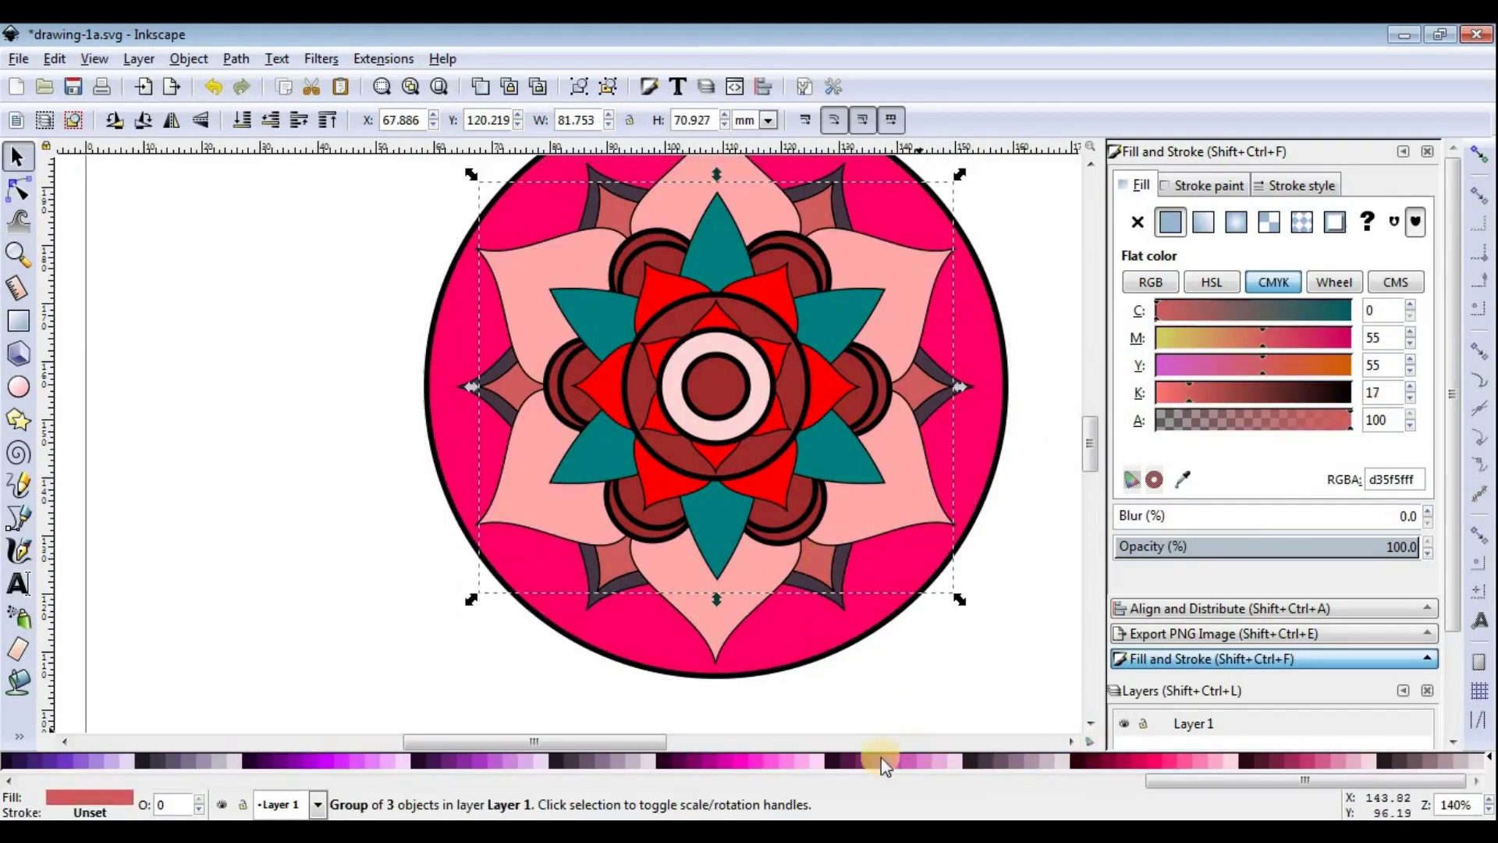
left_click(1183, 760)
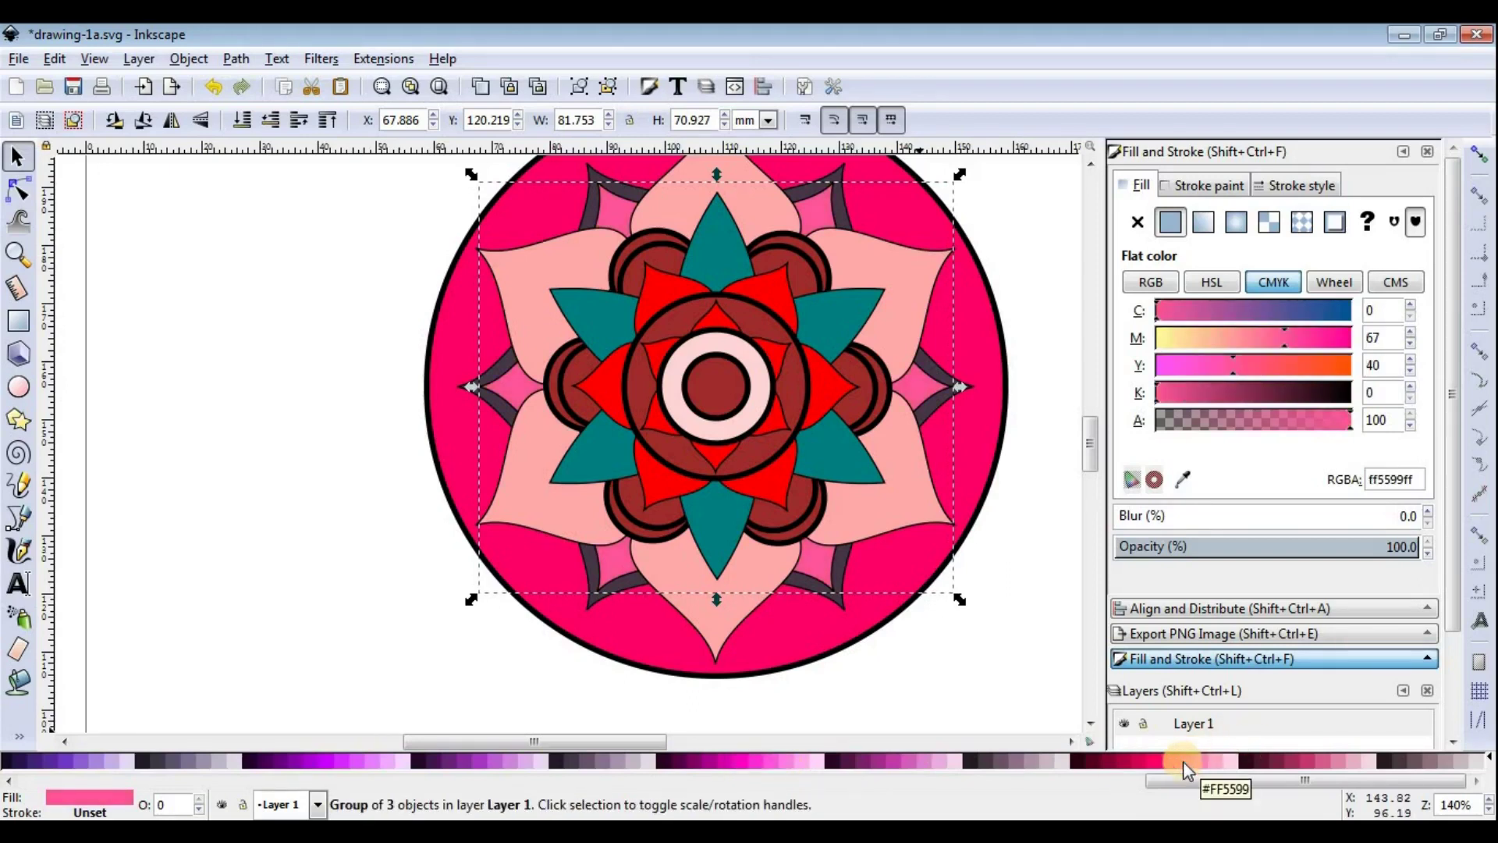
left_click(1312, 762)
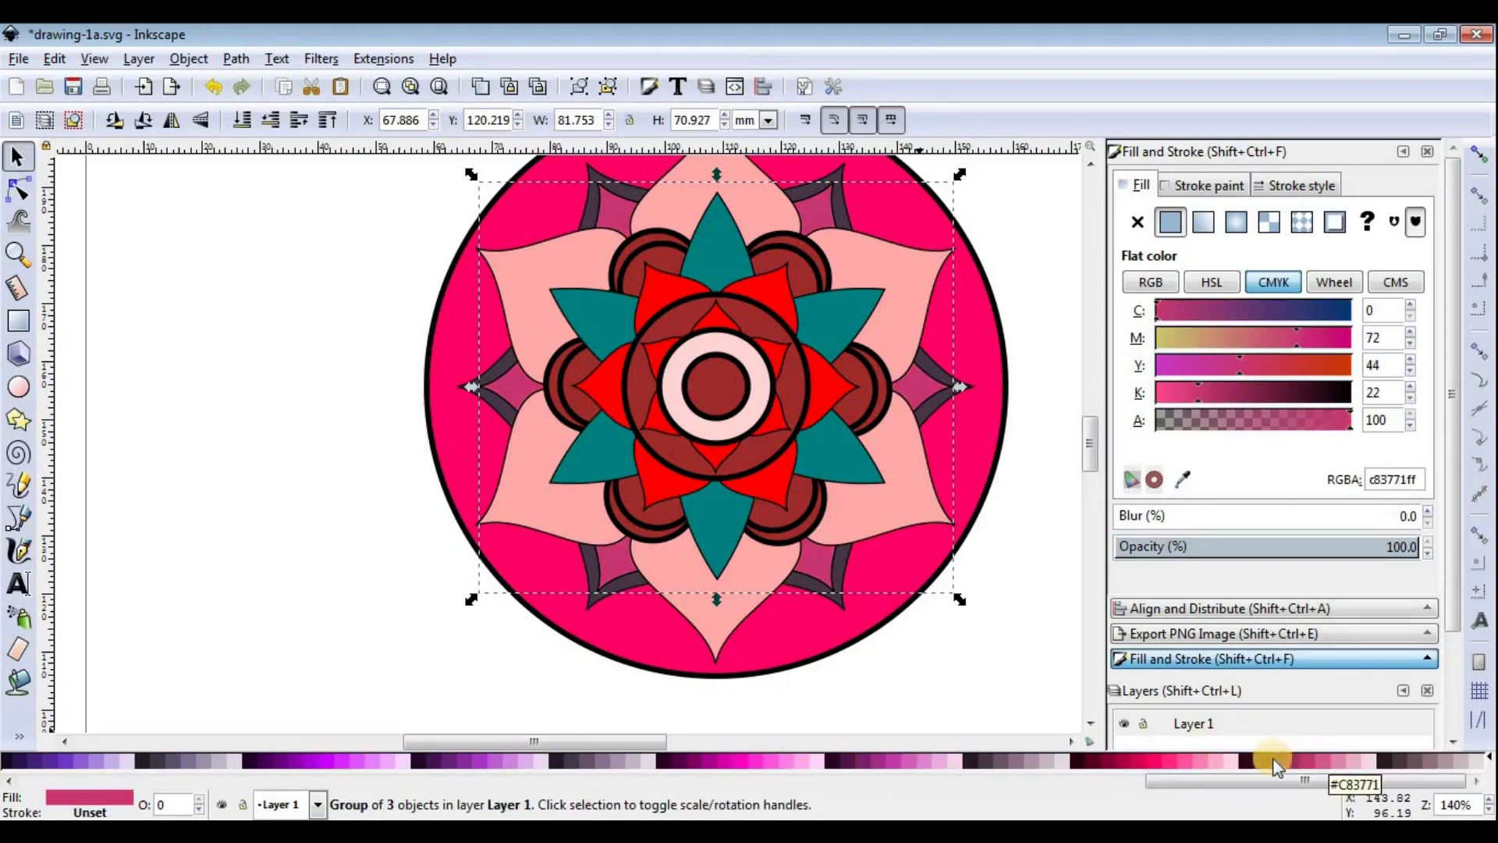
left_click(760, 407)
Step: Make the centre ring yellow and the small circle inside it orange
left_click(354, 780)
left_click(262, 775)
left_click(198, 765)
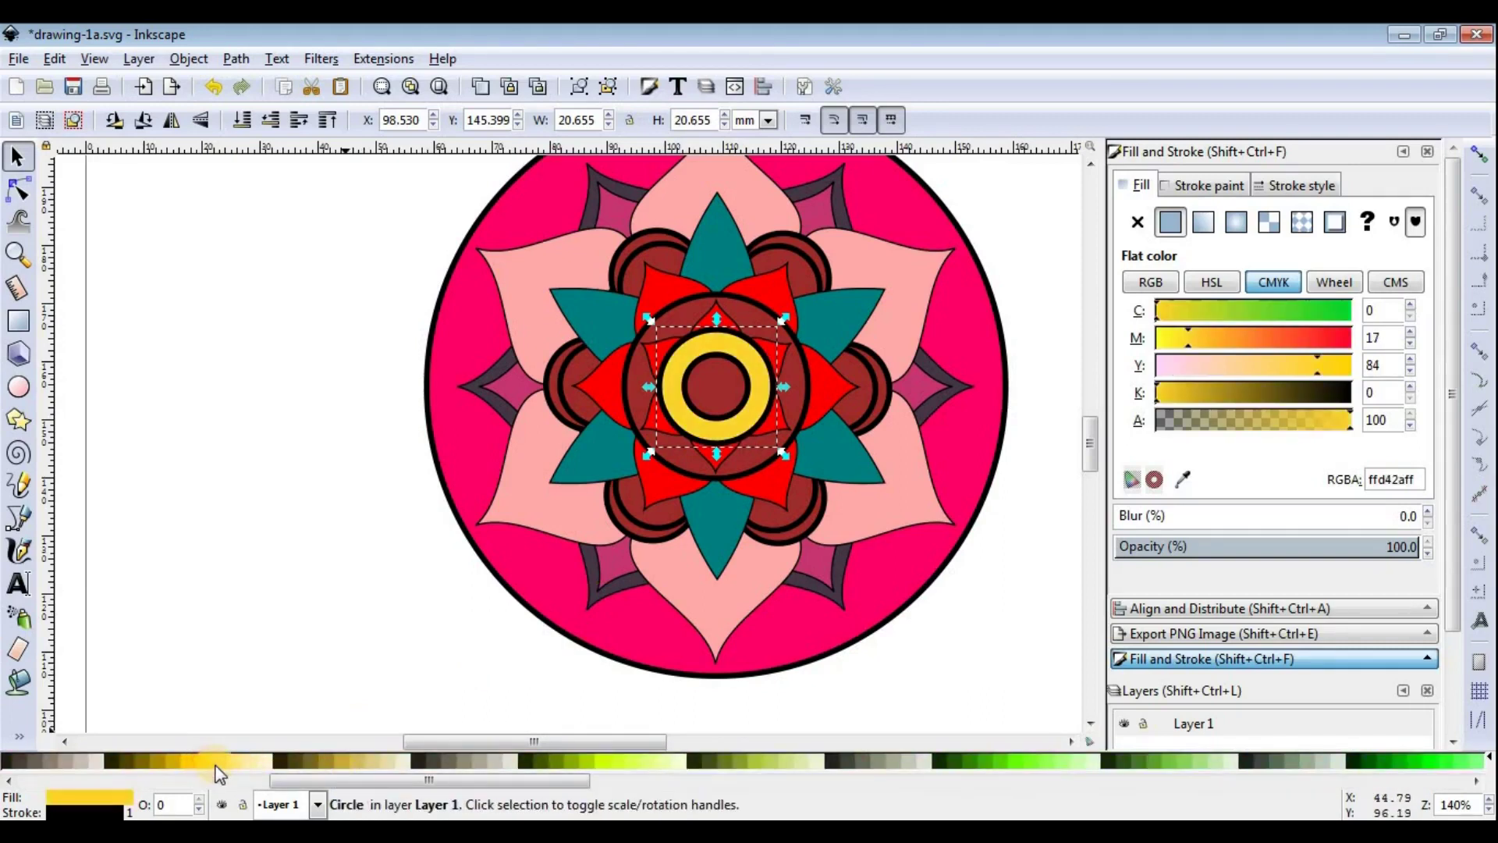
left_click(687, 410)
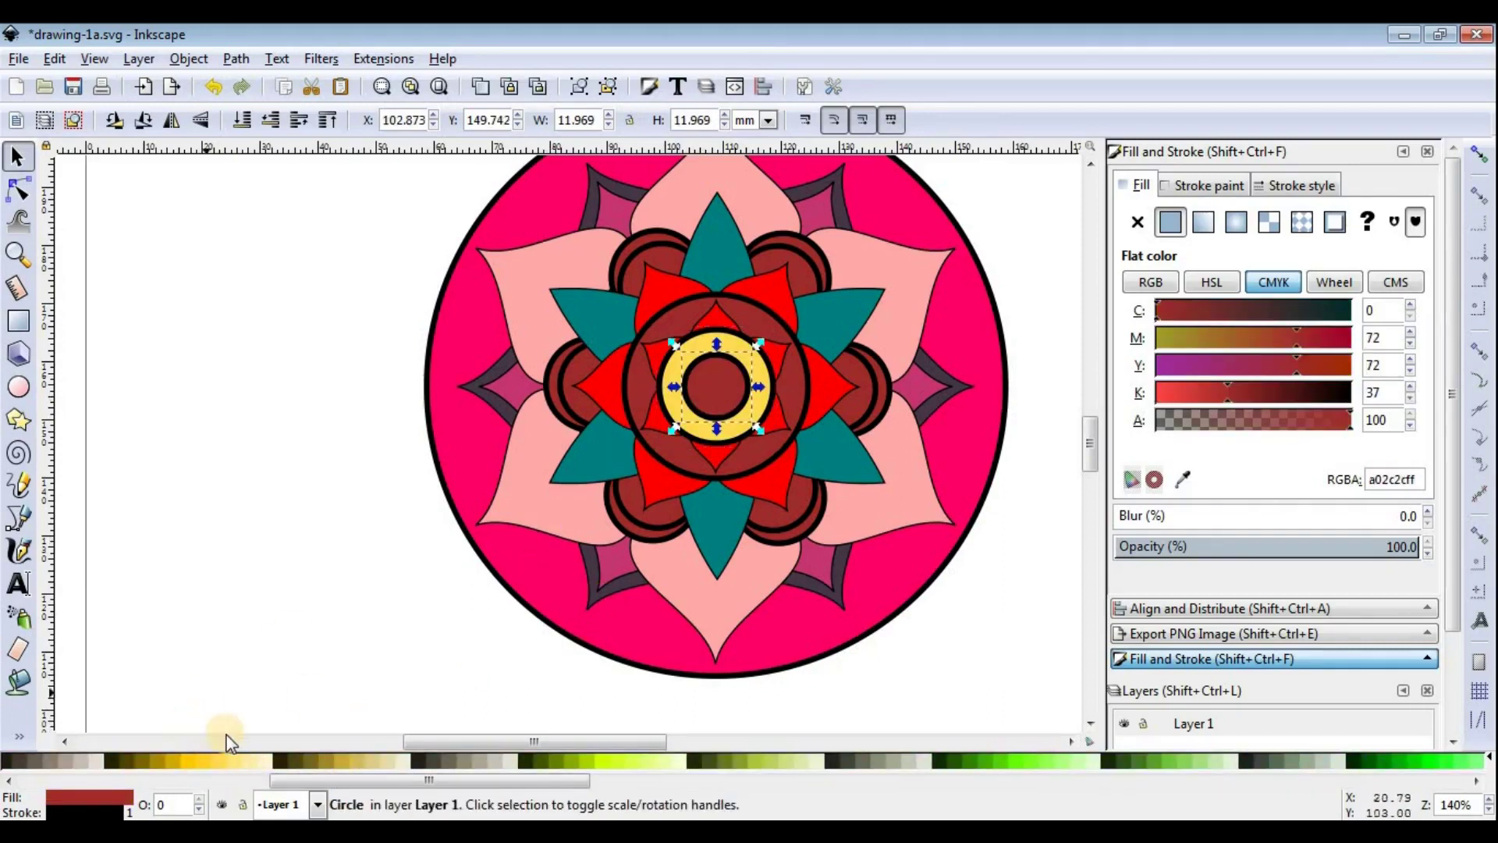
left_click(184, 762)
left_click(613, 768)
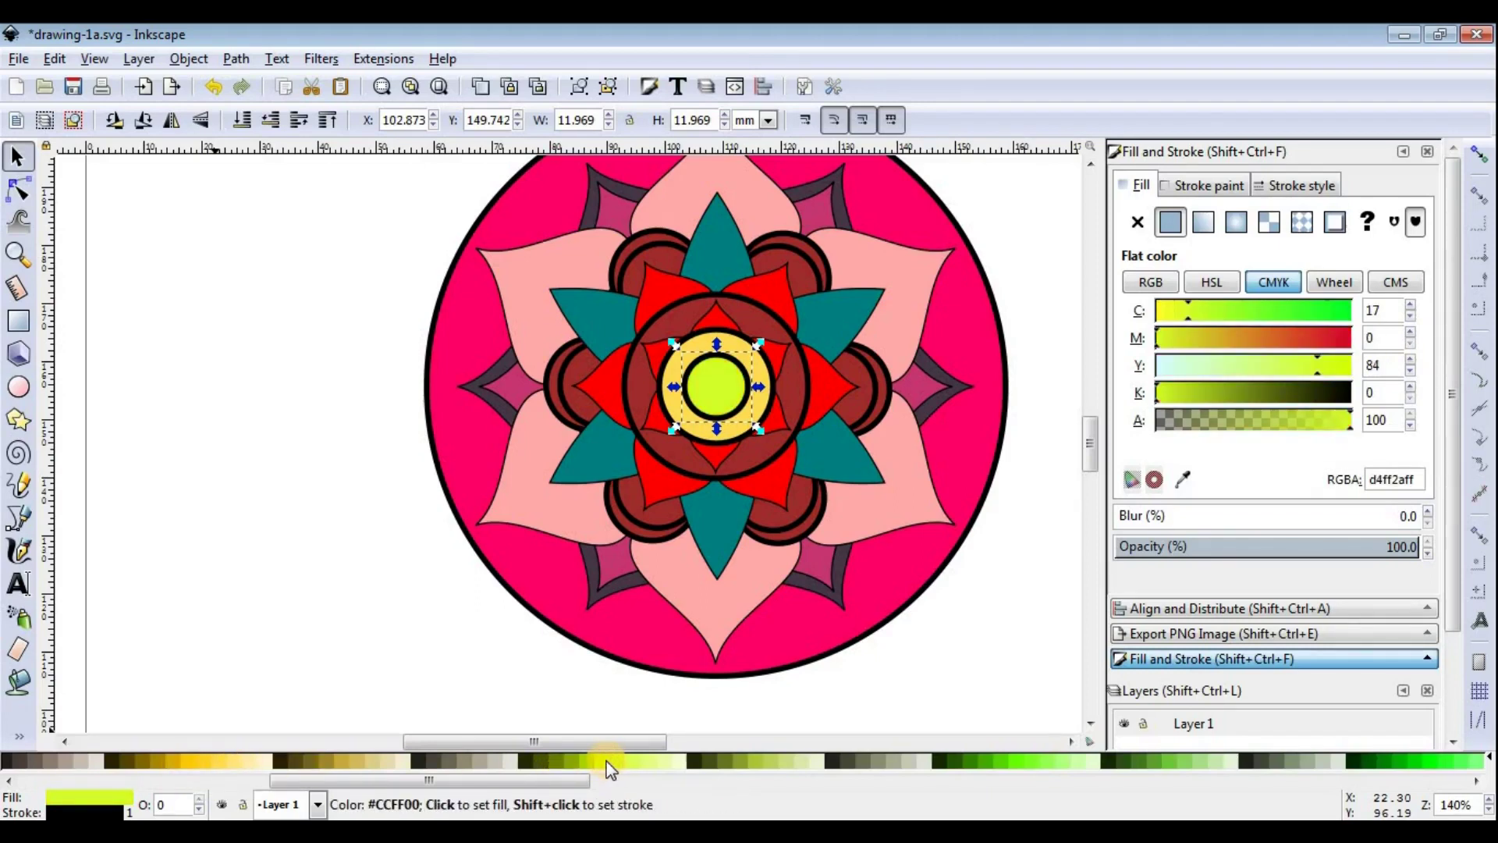
scroll(438, 781, "left", 3)
left_click(205, 756)
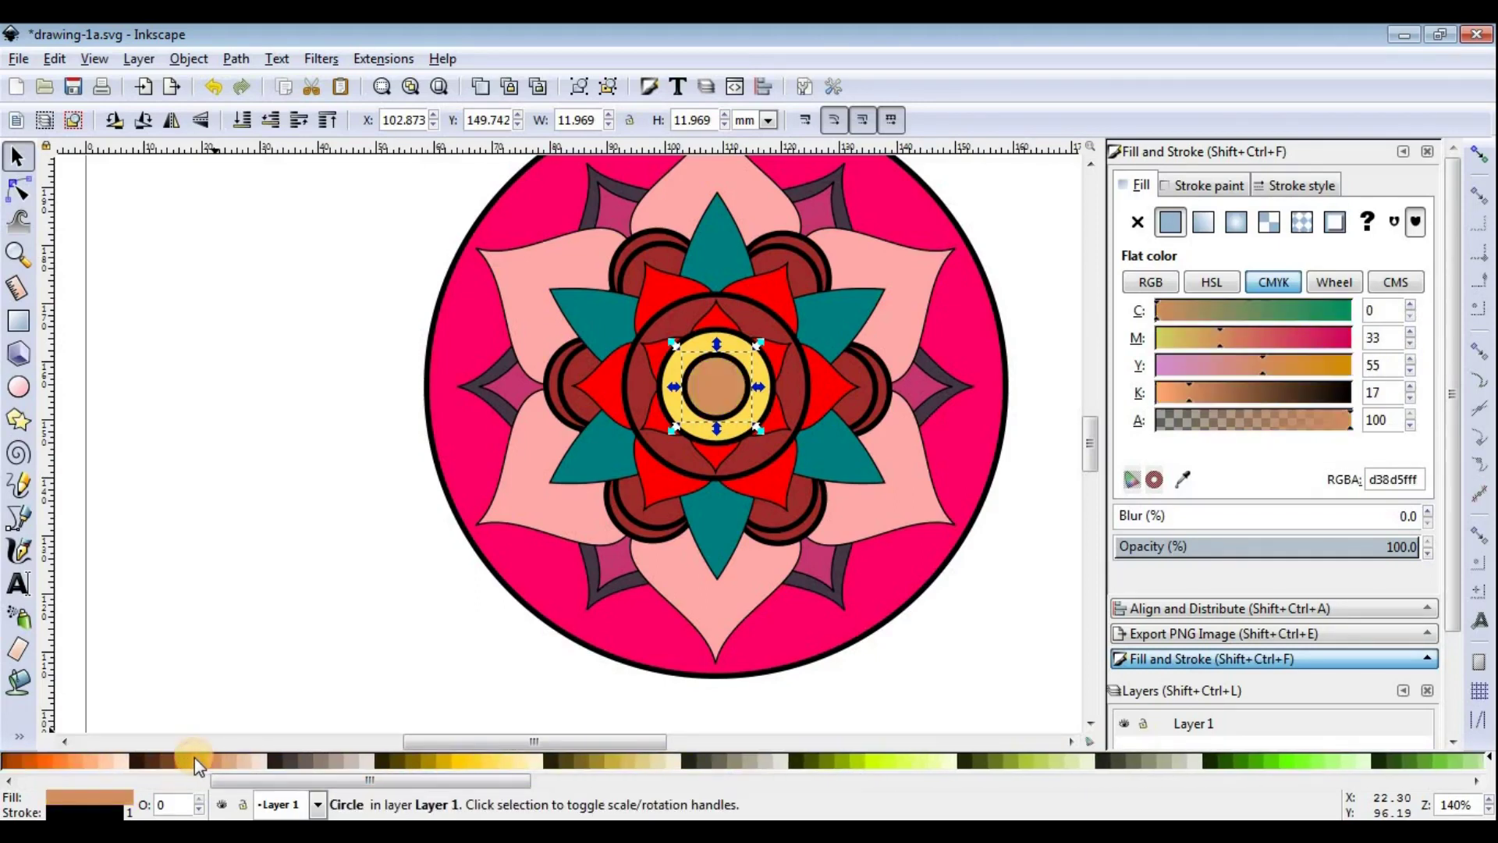
left_click(48, 757)
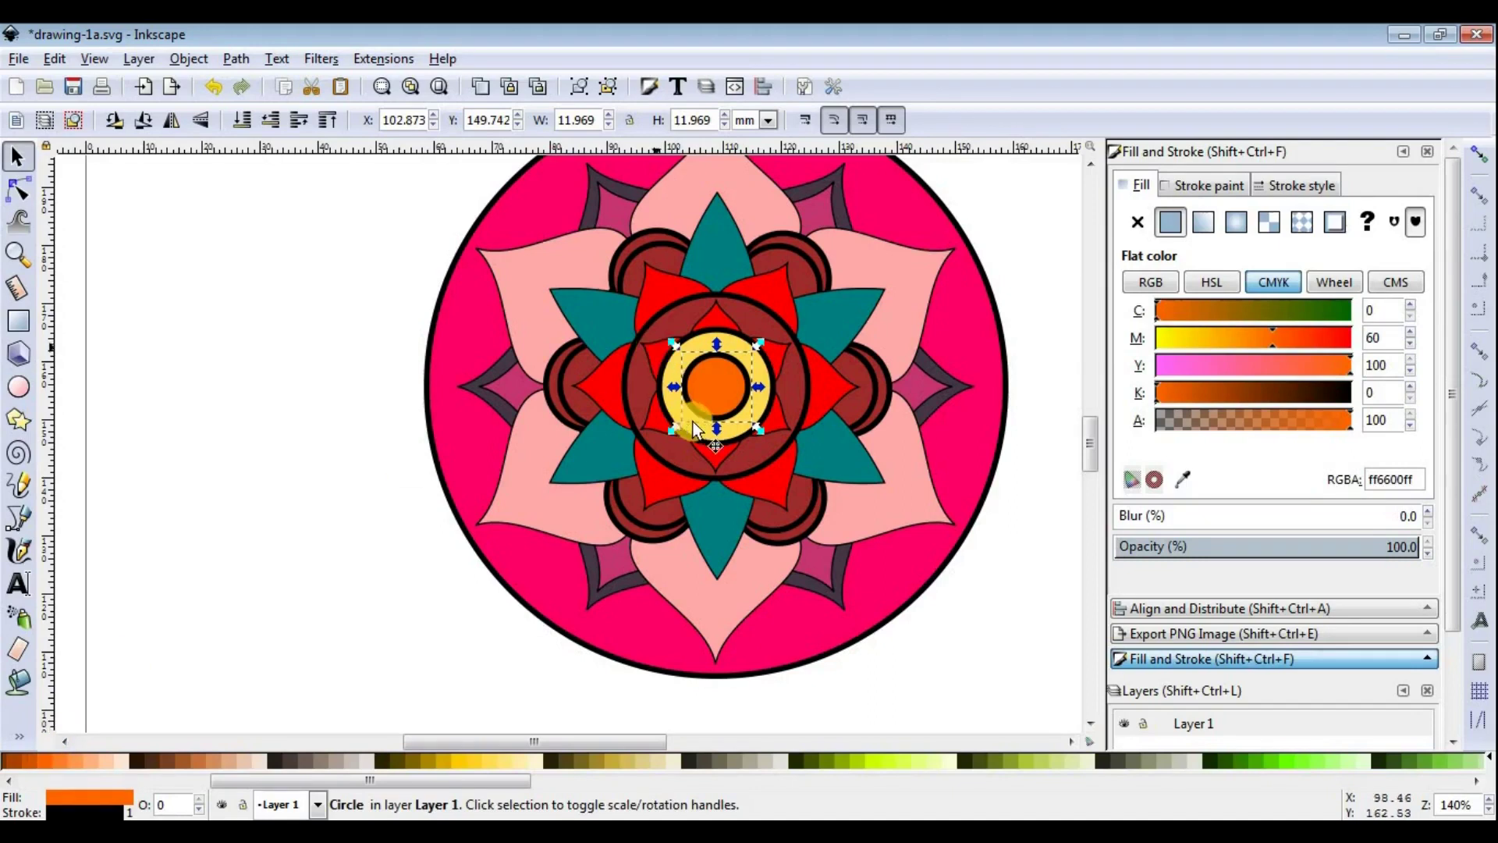
Step: Select the yellow ring, the red shapes behind it and another centre shape together
left_click(774, 389)
left_click(789, 428)
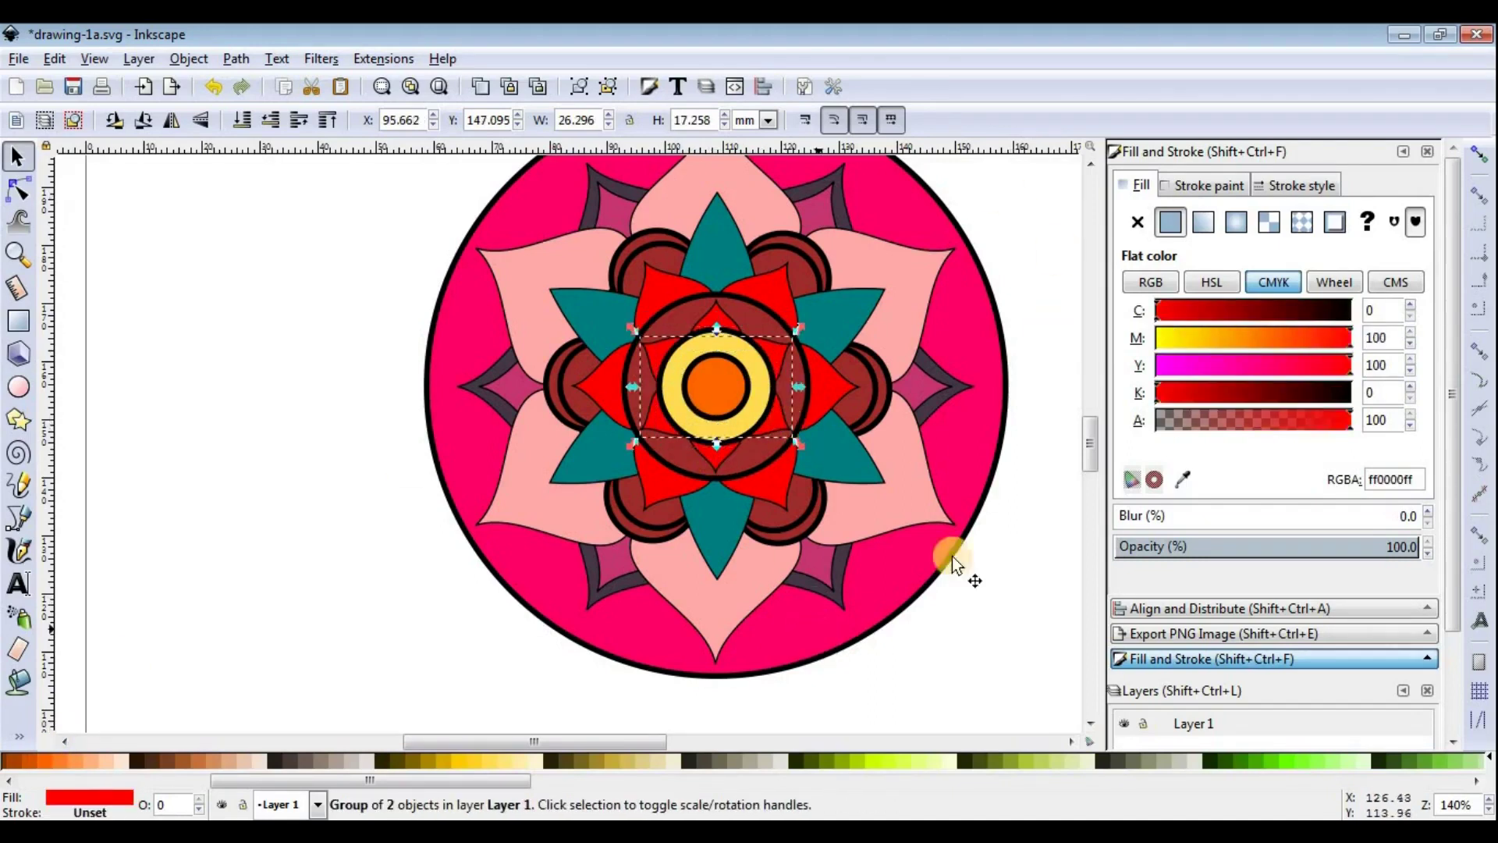
left_click(718, 320, "shift")
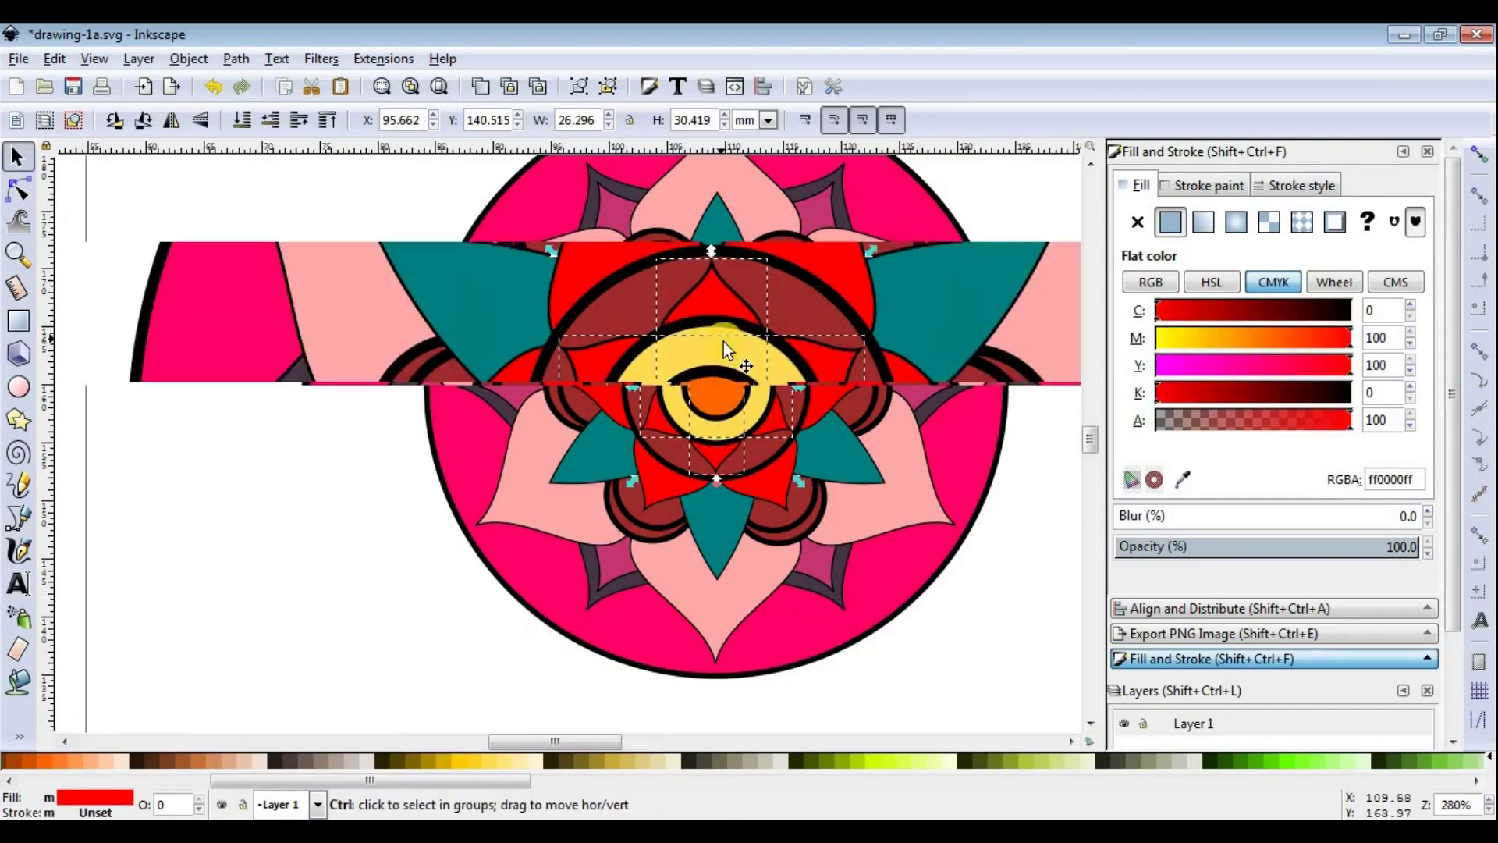
scroll(723, 342, "up", 2)
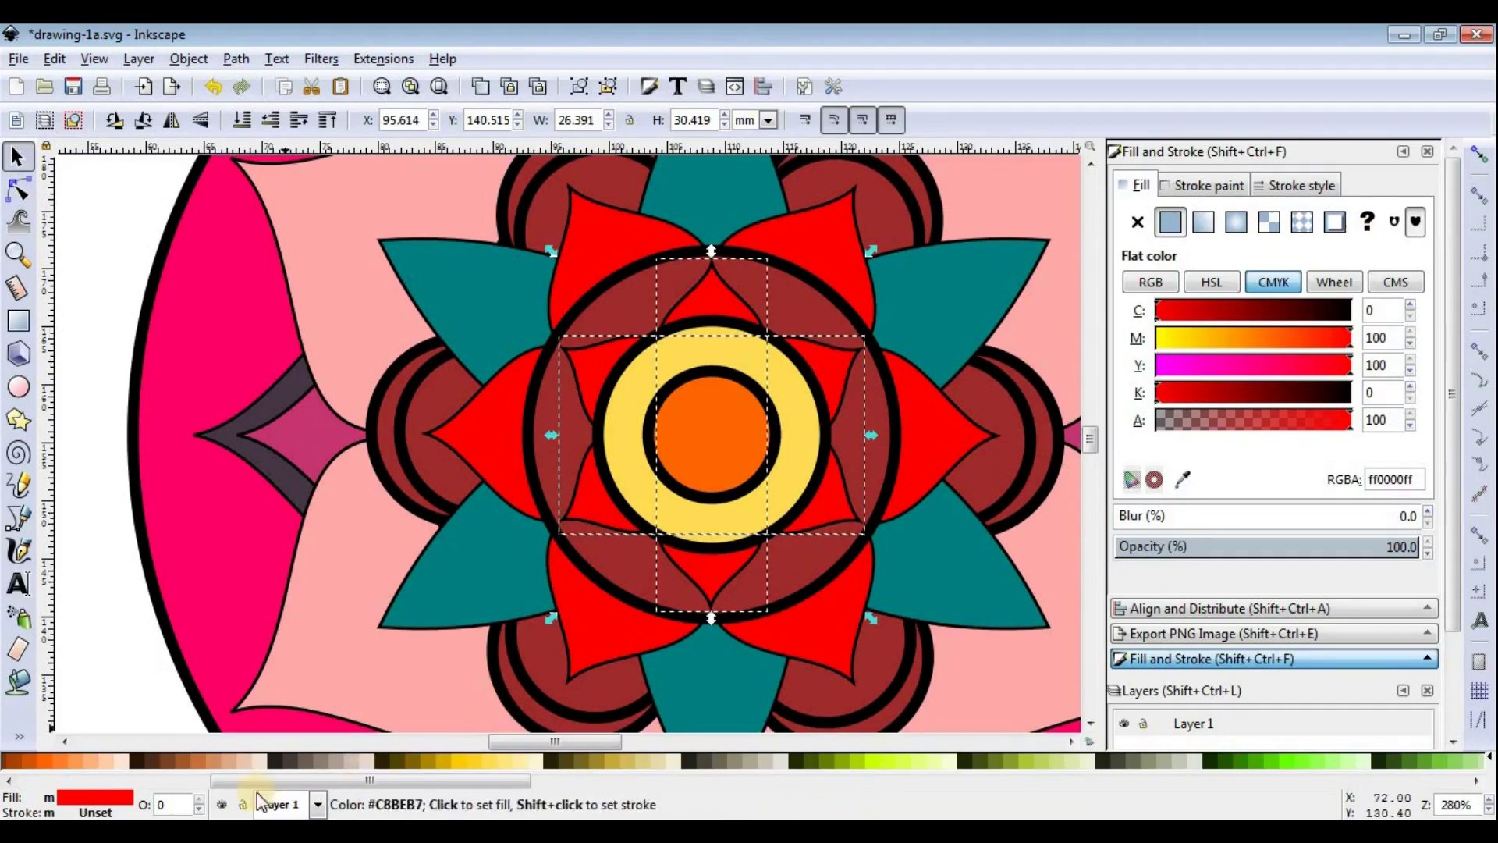
Step: Group the three selected centre shapes and fill the group dark red
key("ctrl+g")
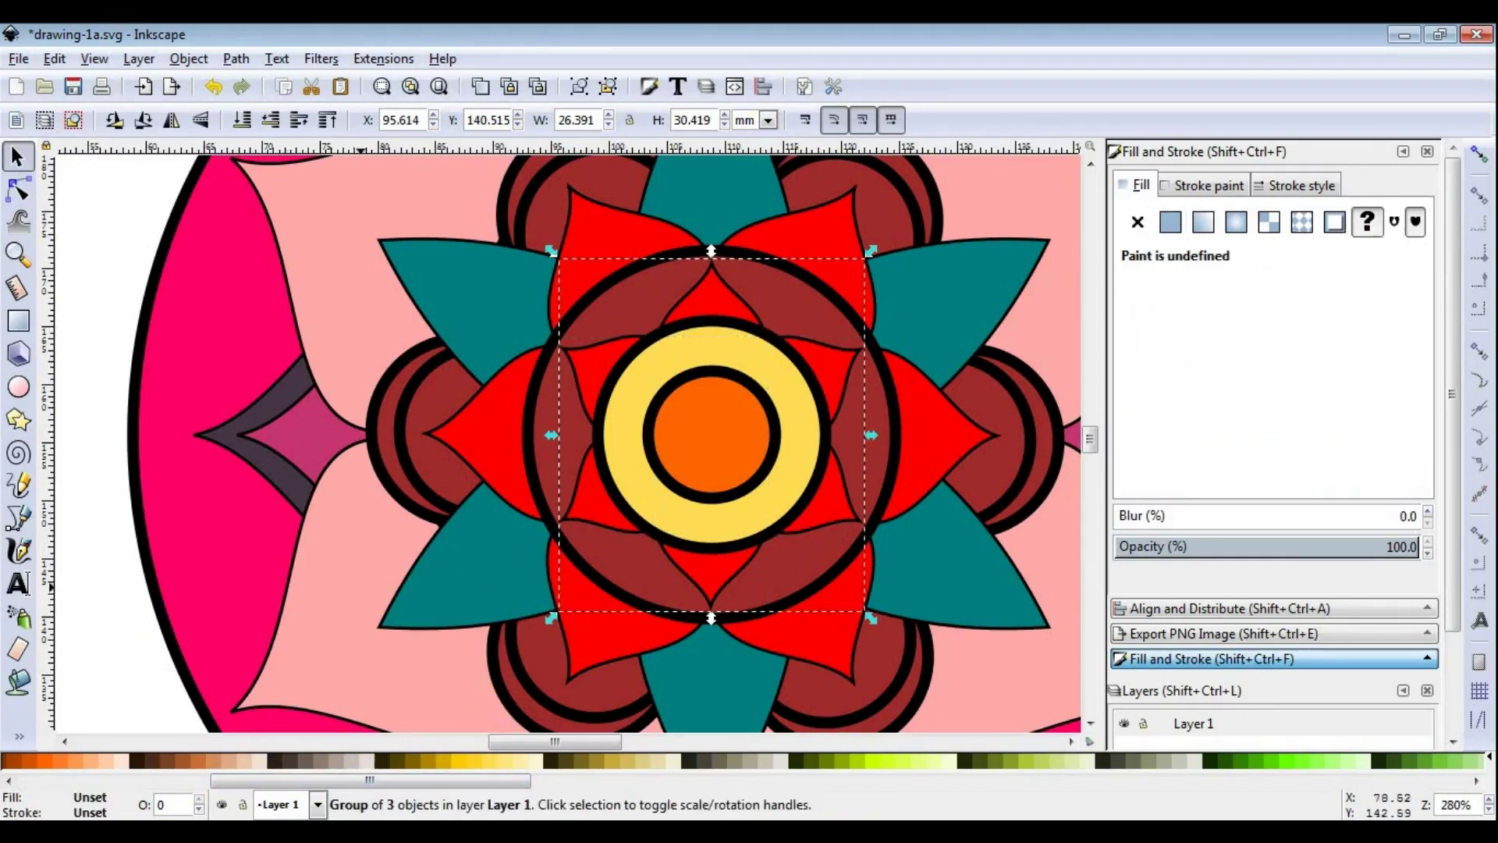
left_click(199, 758)
left_click_drag(373, 779, 288, 780)
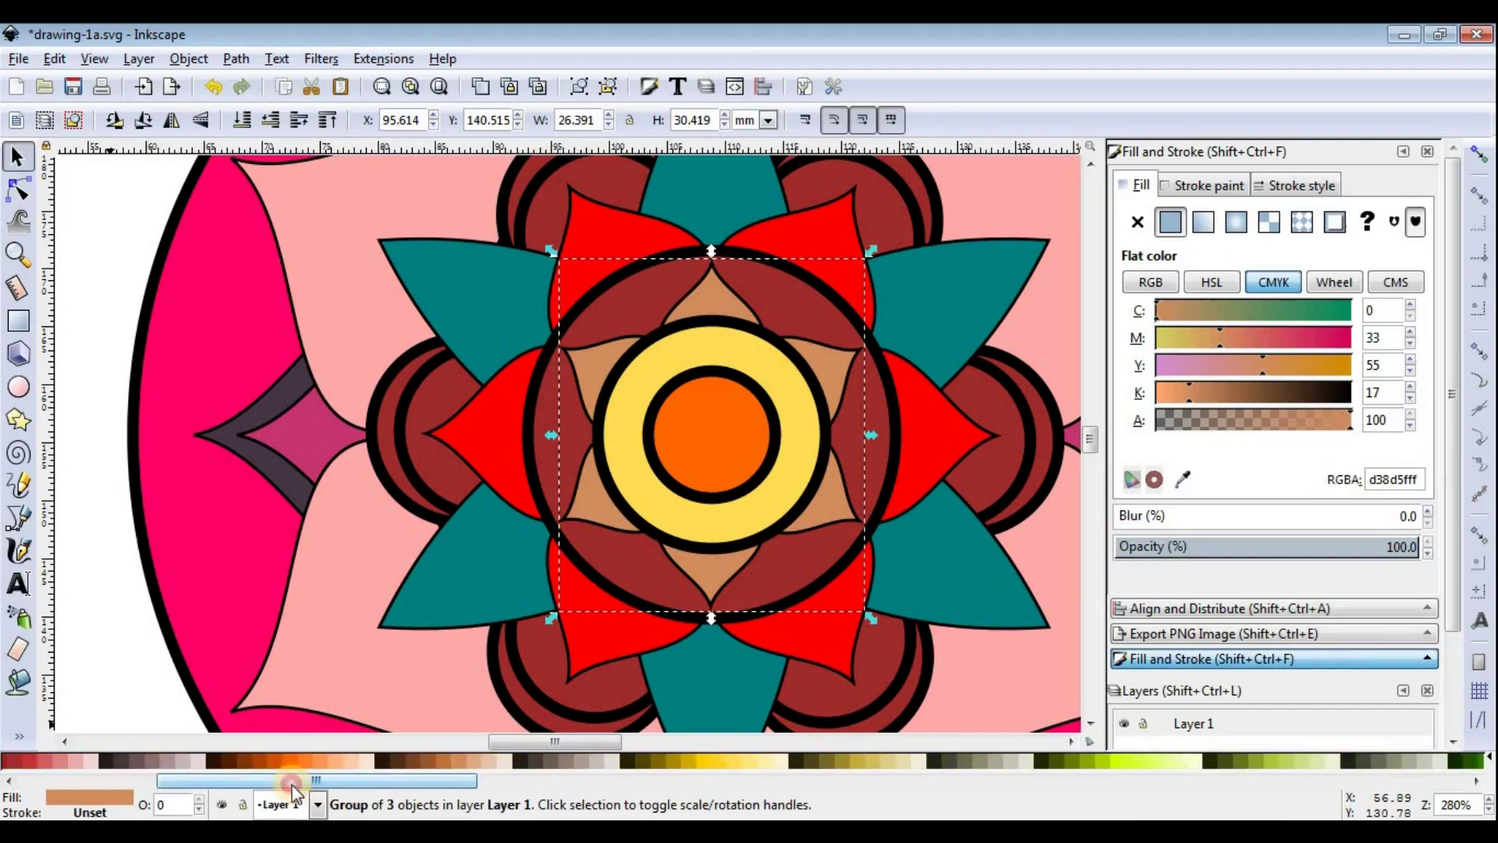
left_click(173, 761)
left_click(56, 759)
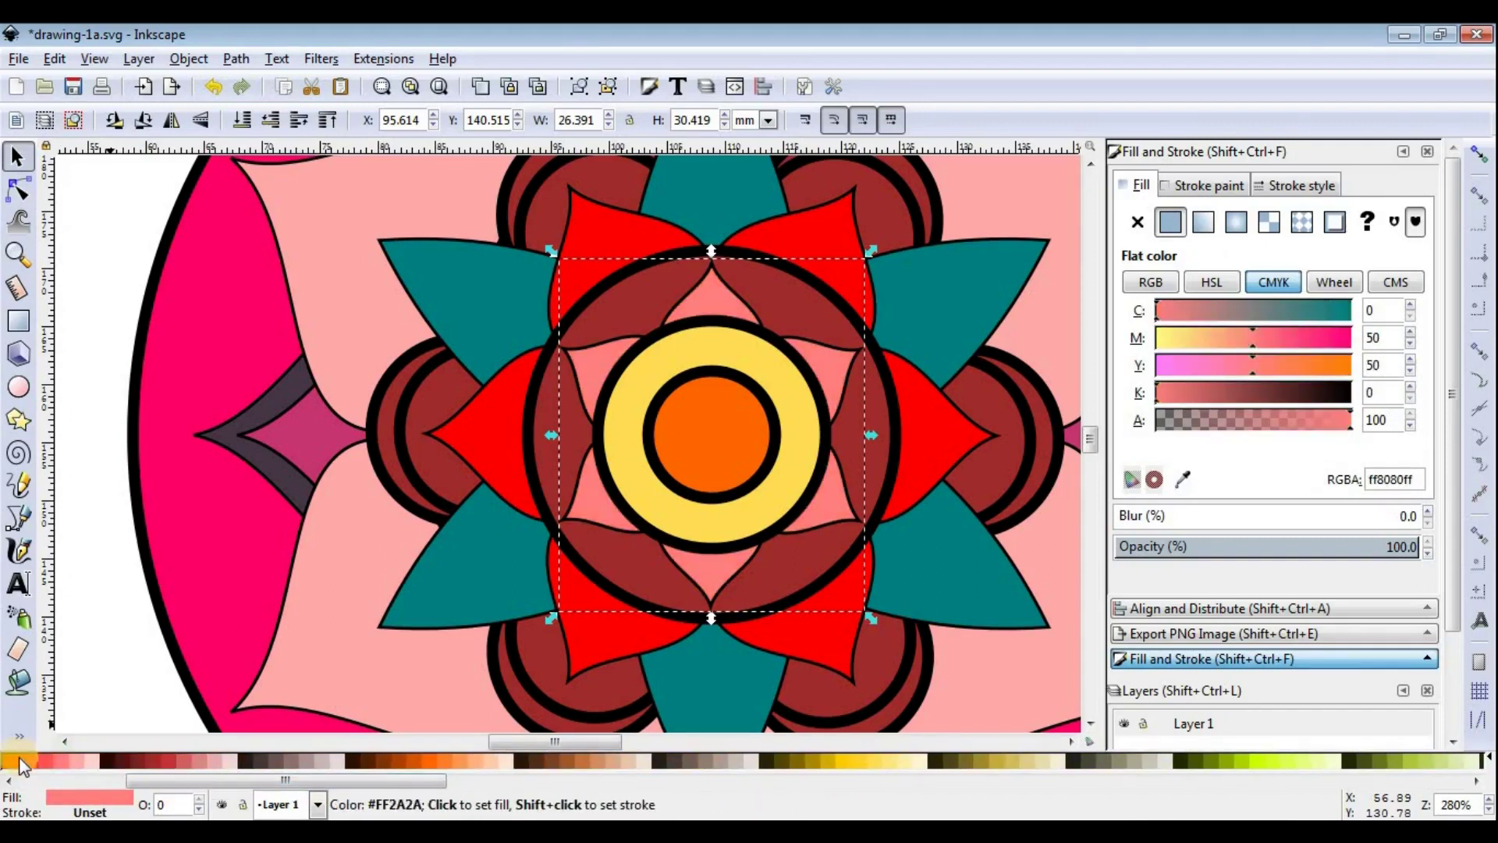
left_click(35, 760)
left_click_drag(282, 779, 231, 779)
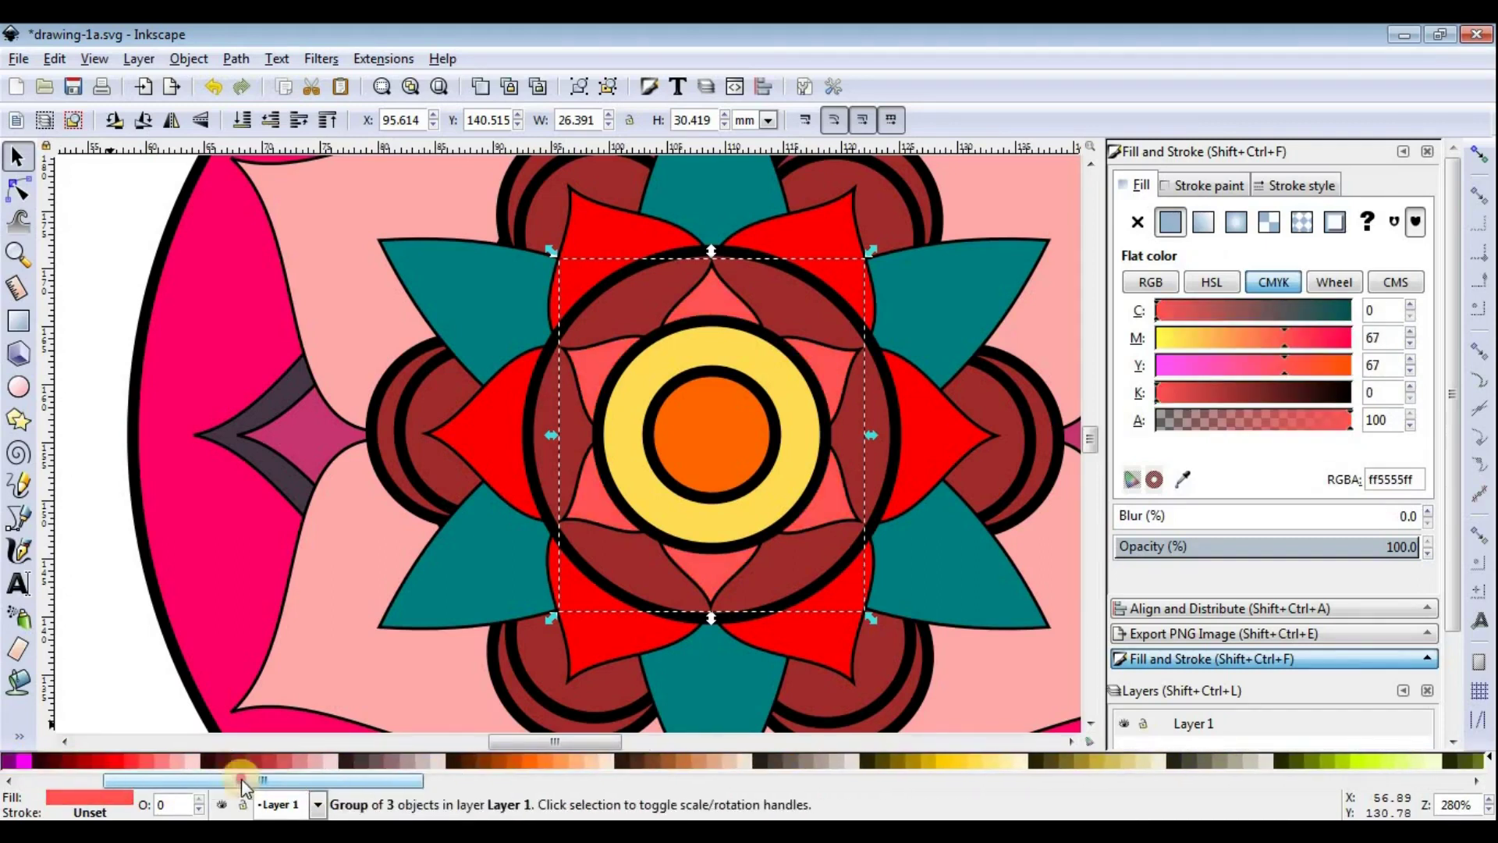
left_click(189, 760)
left_click(208, 761)
Step: Turn the circle behind the inner petals orange-brown and the red petals dark red
left_click(856, 439, "ctrl")
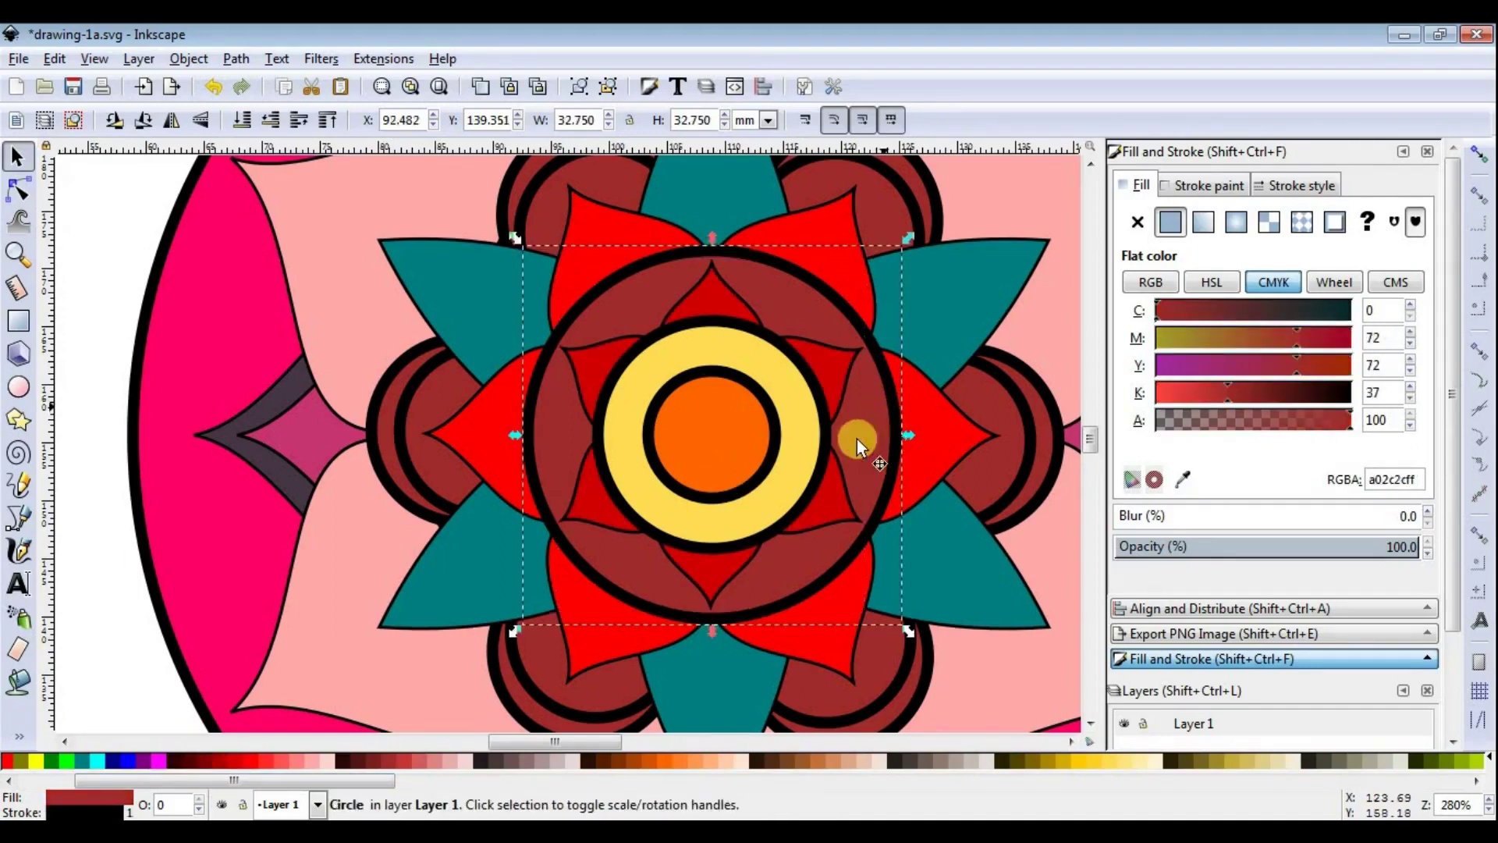
left_click(449, 761)
left_click(654, 758)
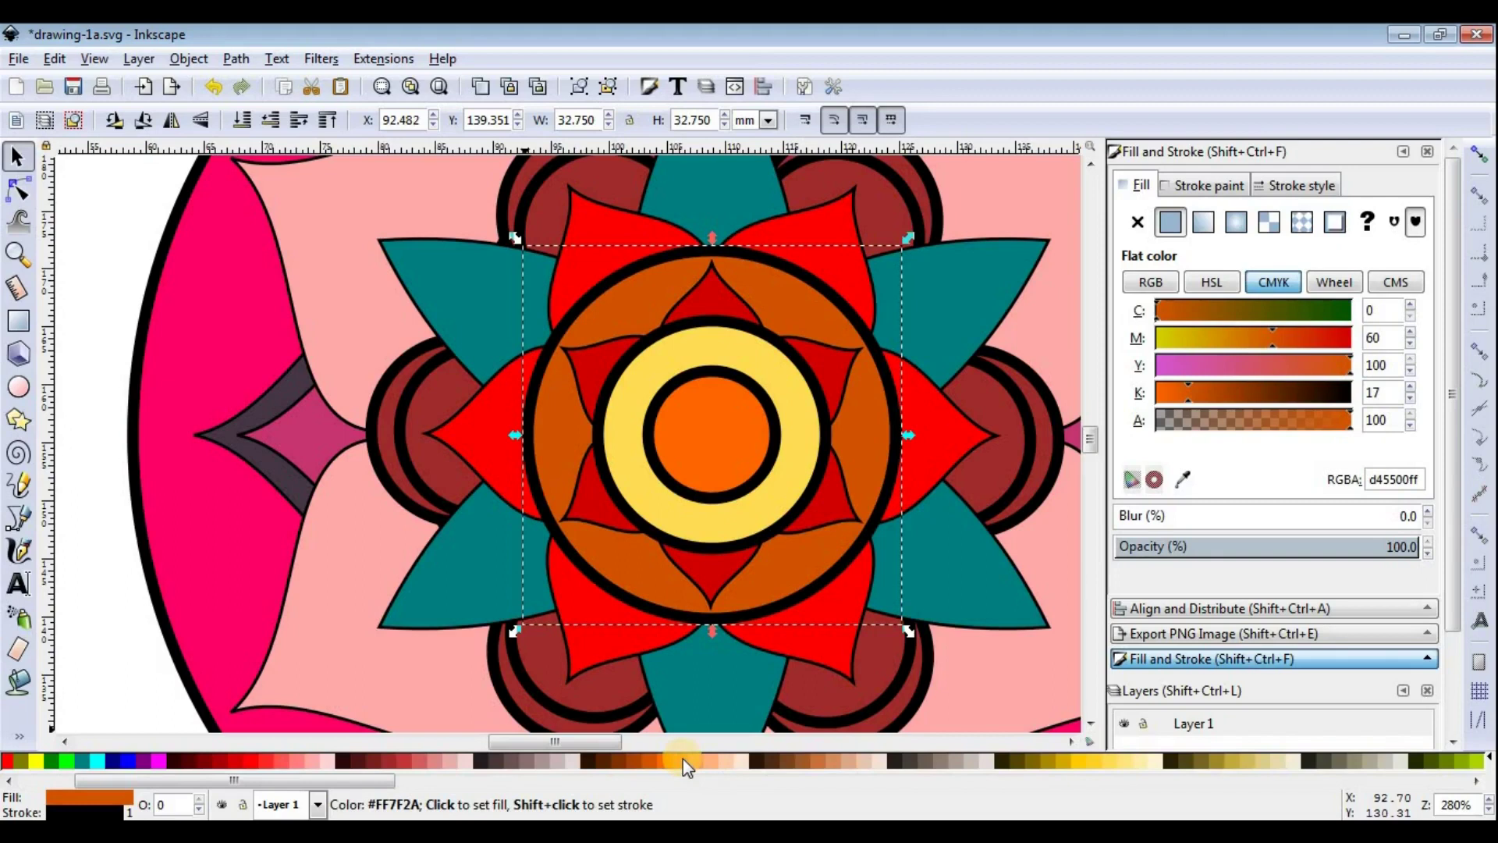
left_click(825, 632)
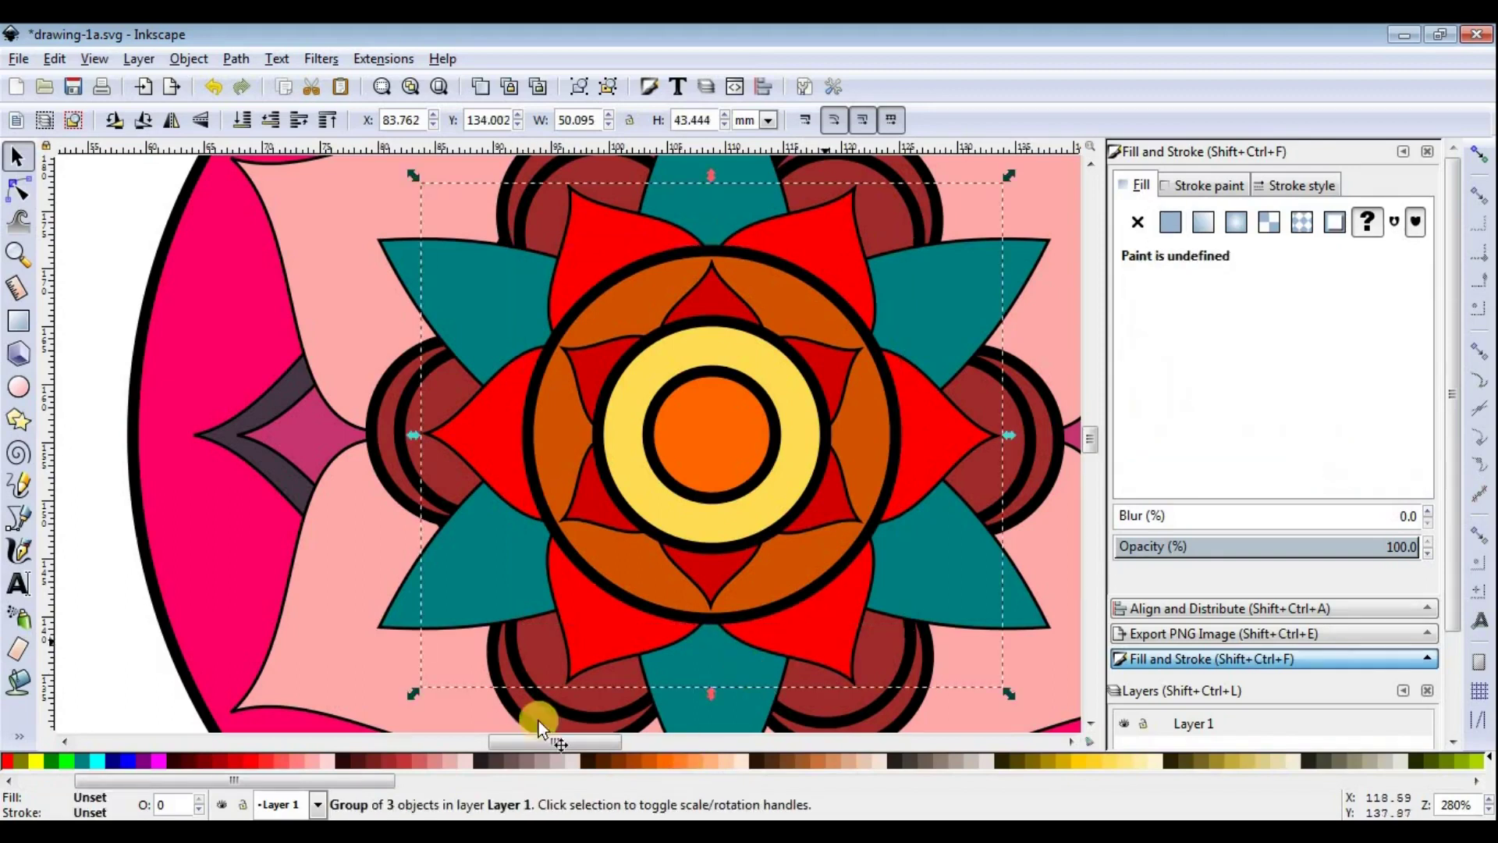
left_click(129, 760)
left_click(200, 760)
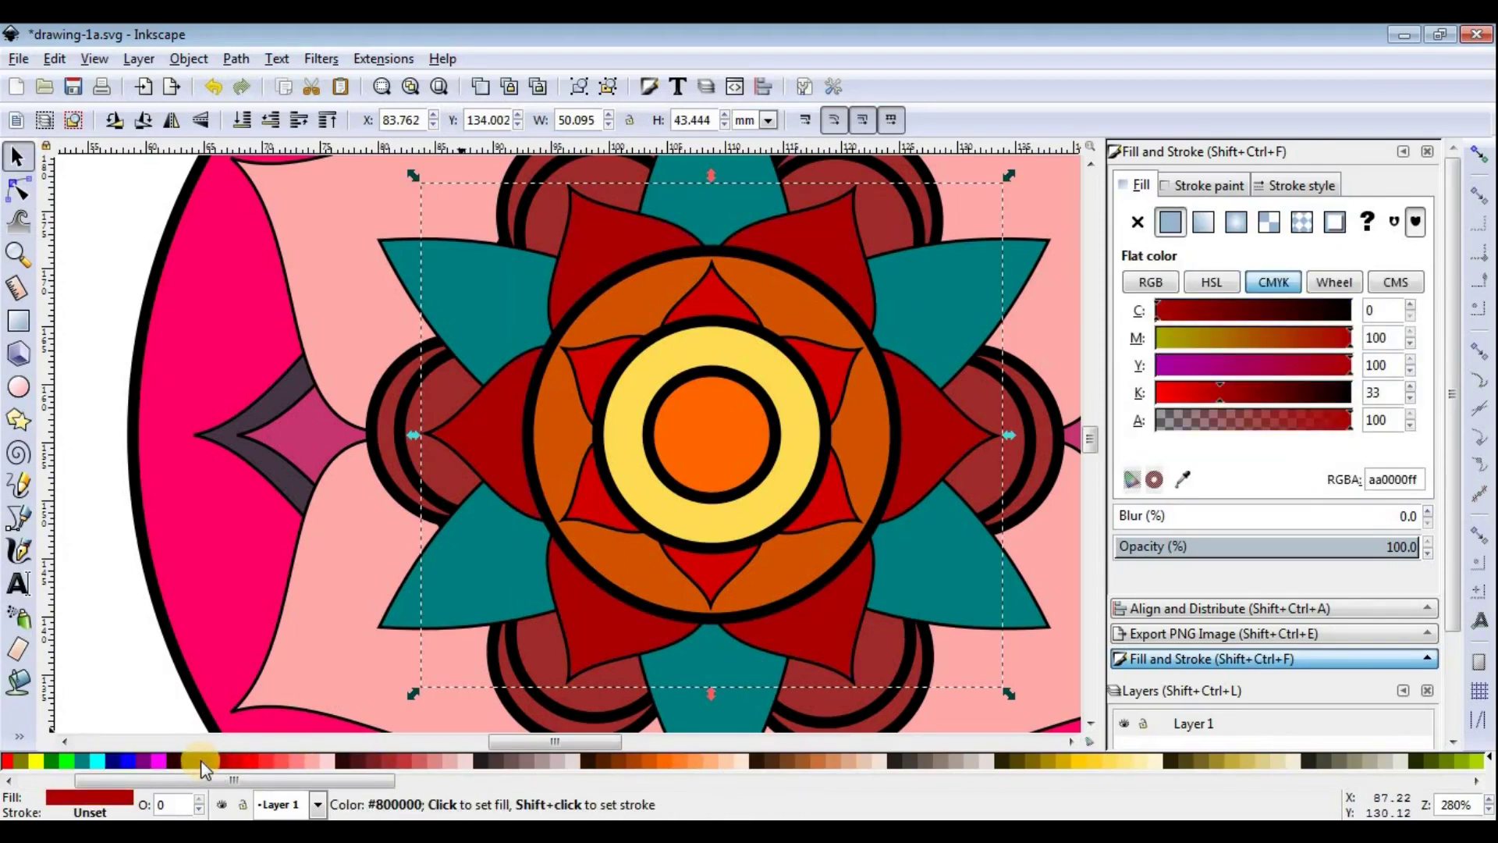
Step: Recolour both teal petal groups yellow
scroll(503, 557, "down", 2)
left_click(504, 557)
left_click(593, 337, "shift")
left_click(732, 425, "shift")
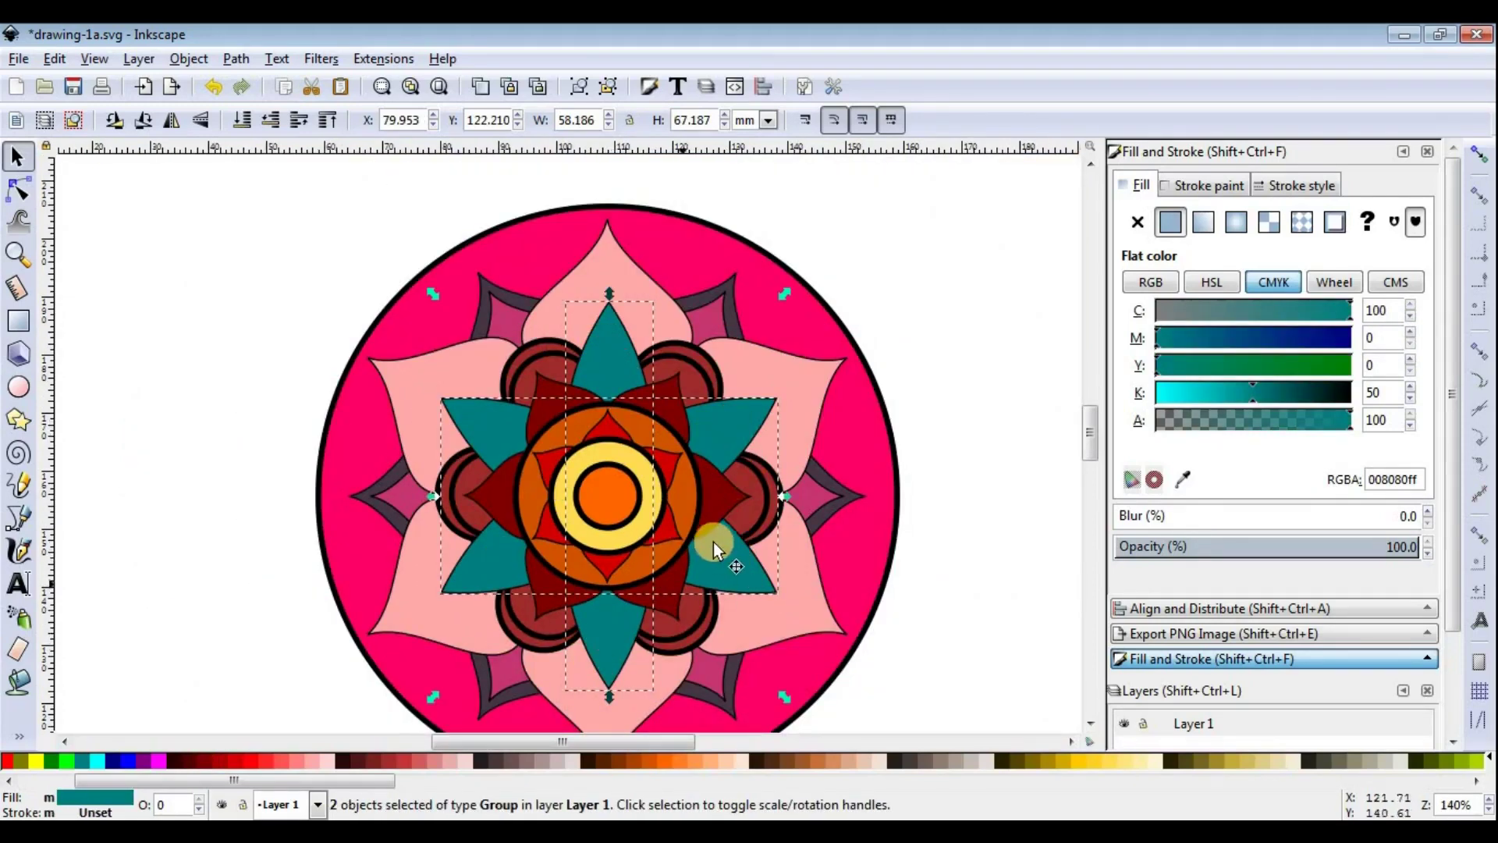
left_click(726, 759)
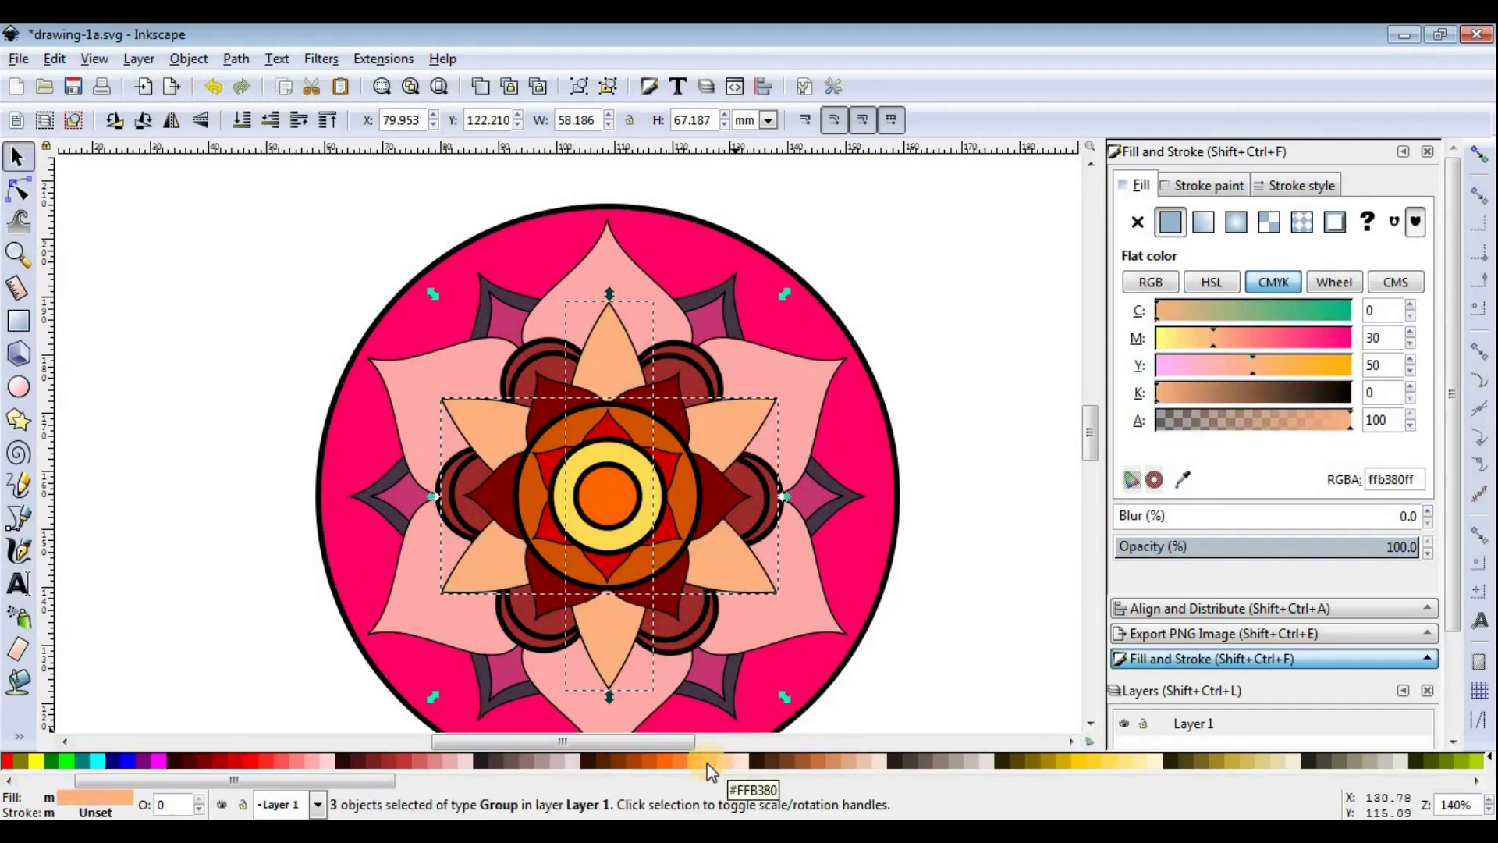
left_click(1108, 758)
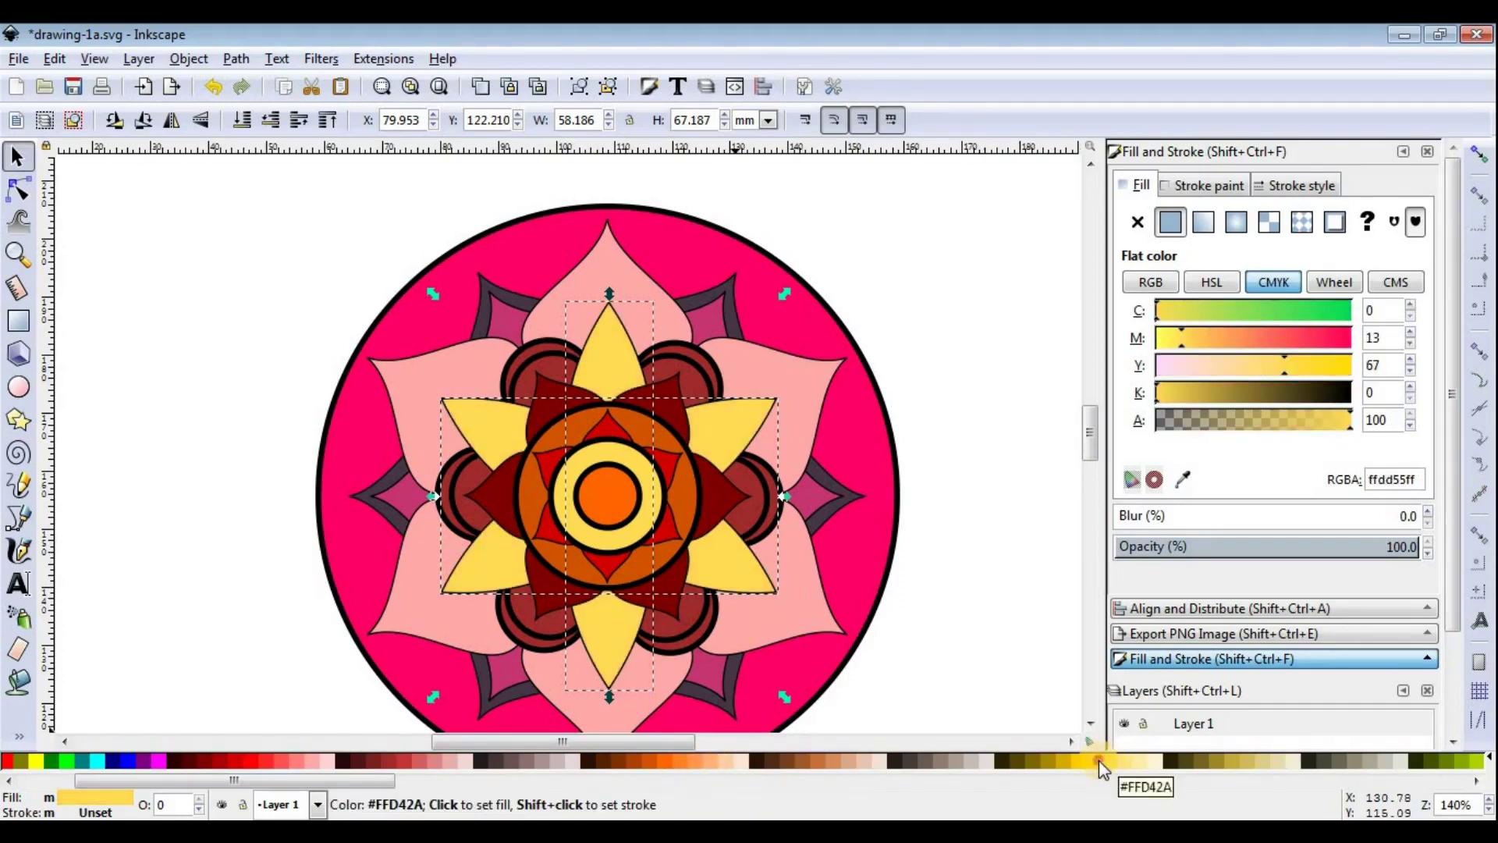
left_click(986, 602)
Step: Make the scalloped ring of dark circles brick red and the inner circles light yellow
scroll(847, 568, "up", 1)
left_click(760, 484)
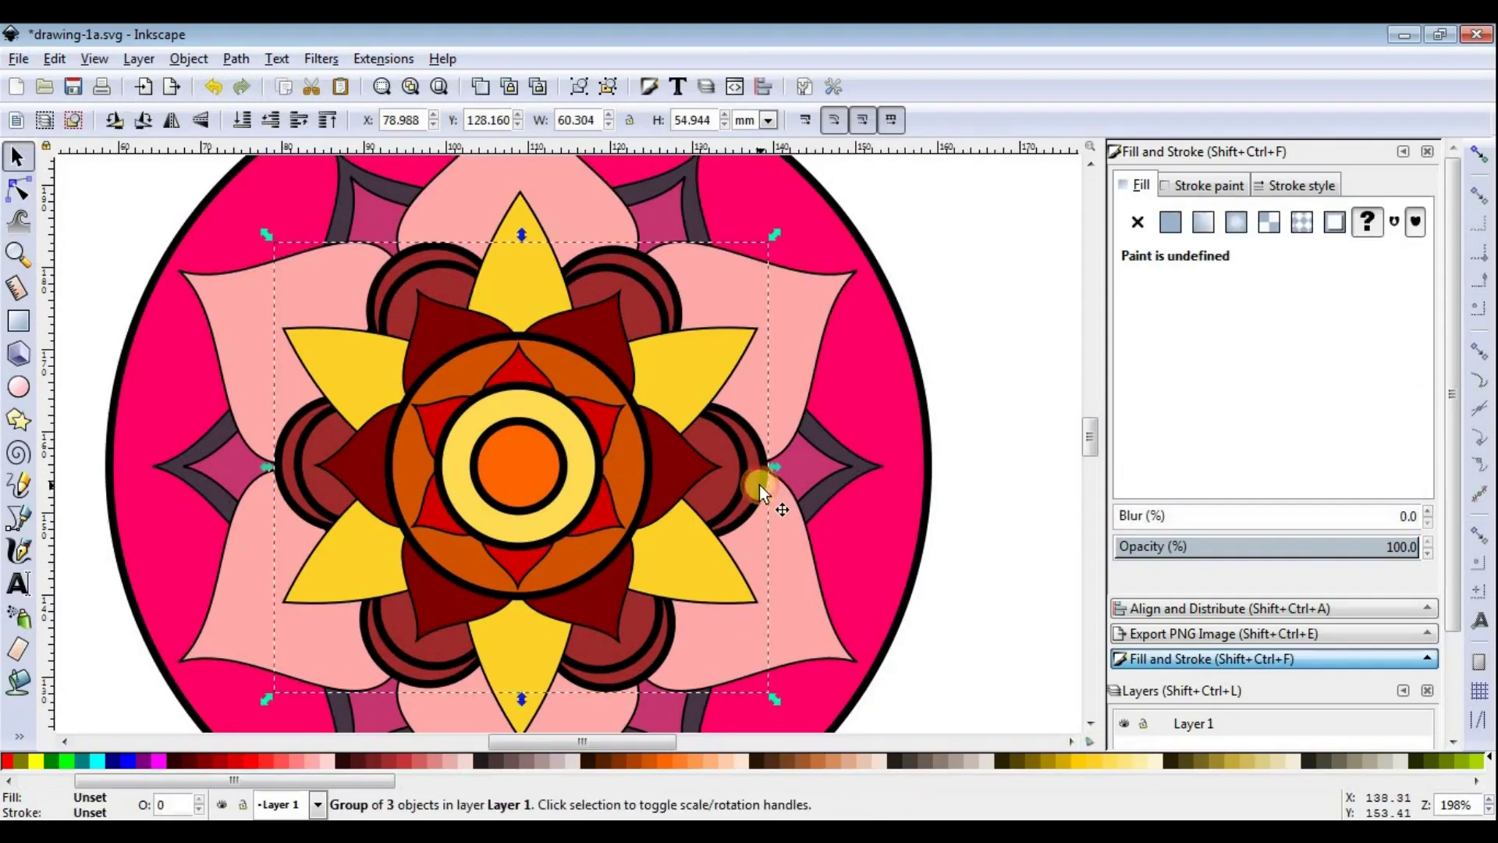
left_click(610, 761)
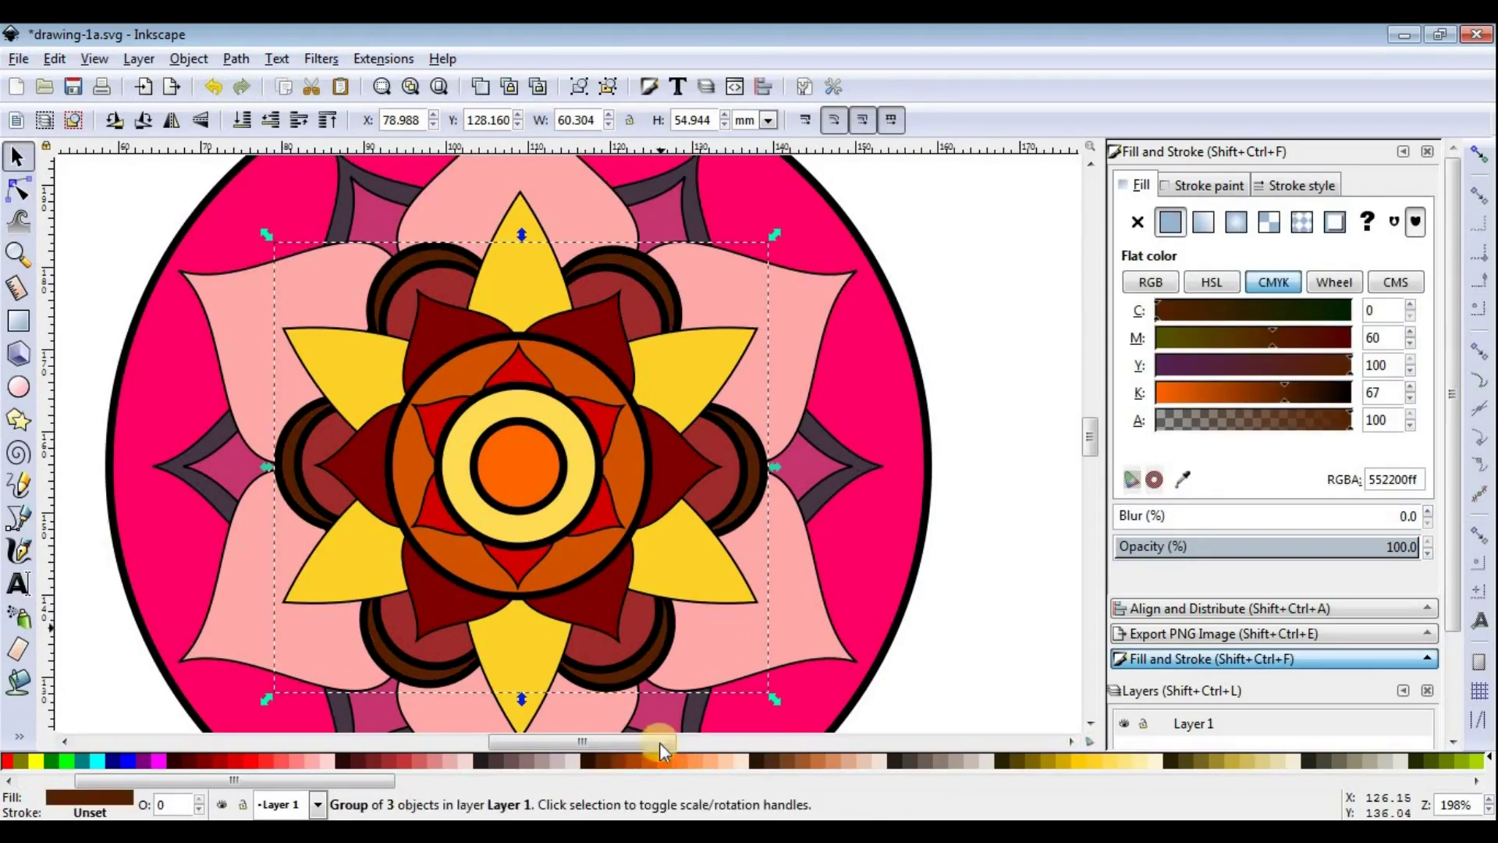
left_click(394, 761)
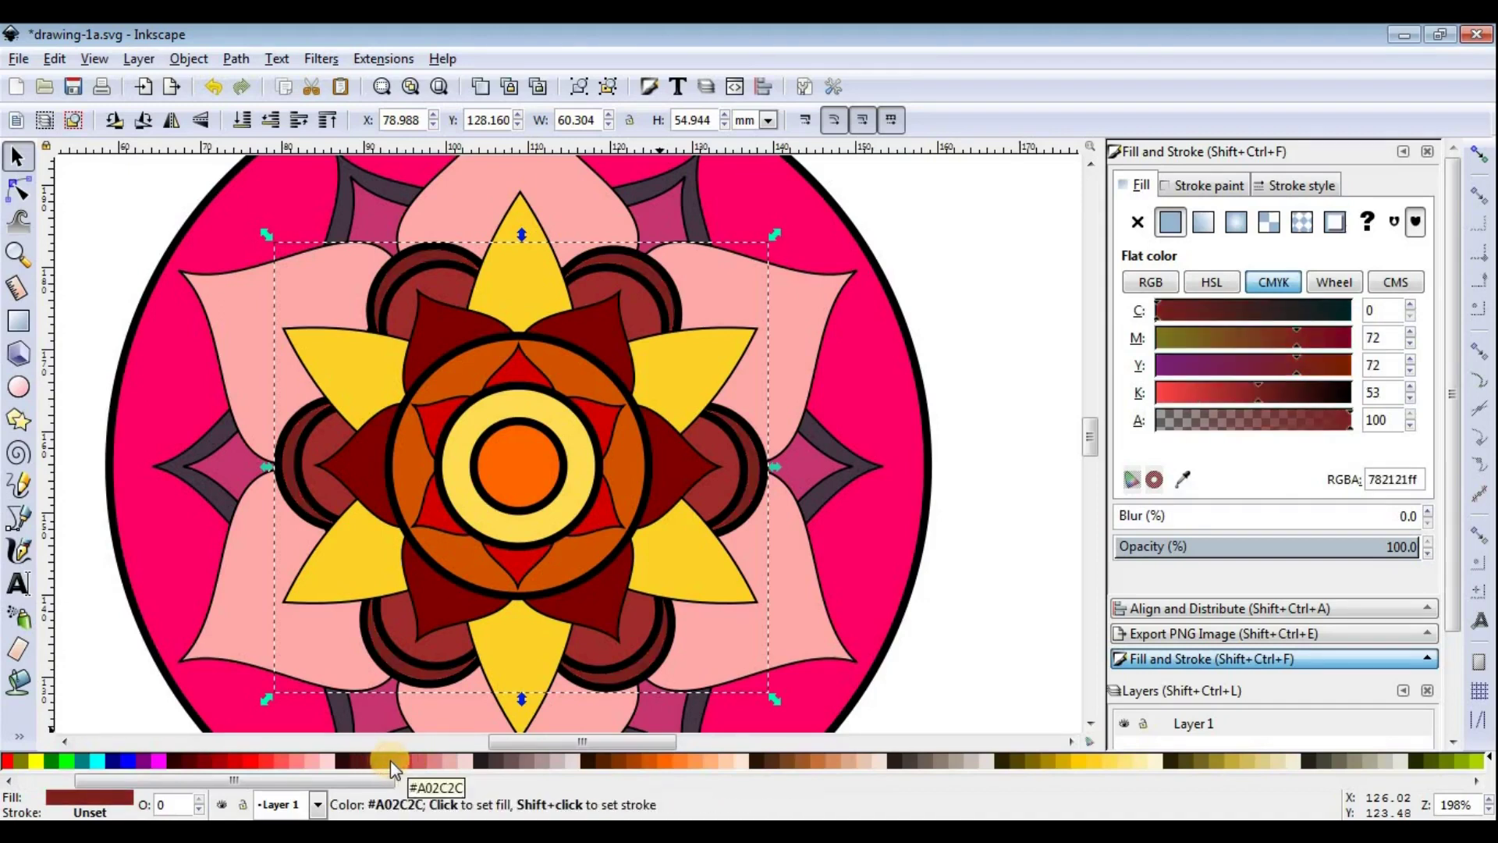
left_click(630, 616)
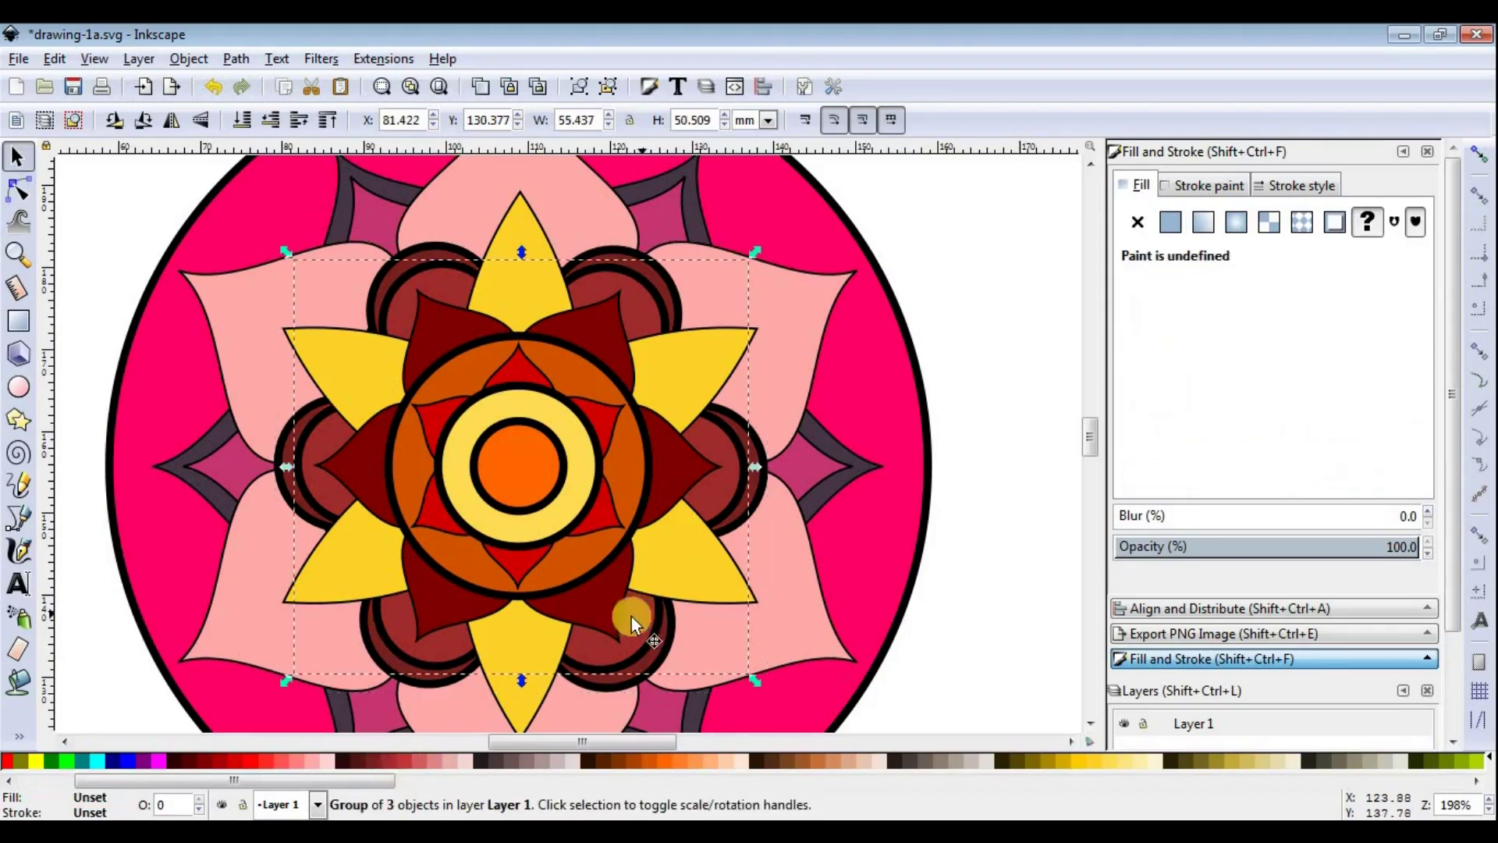
left_click(293, 762)
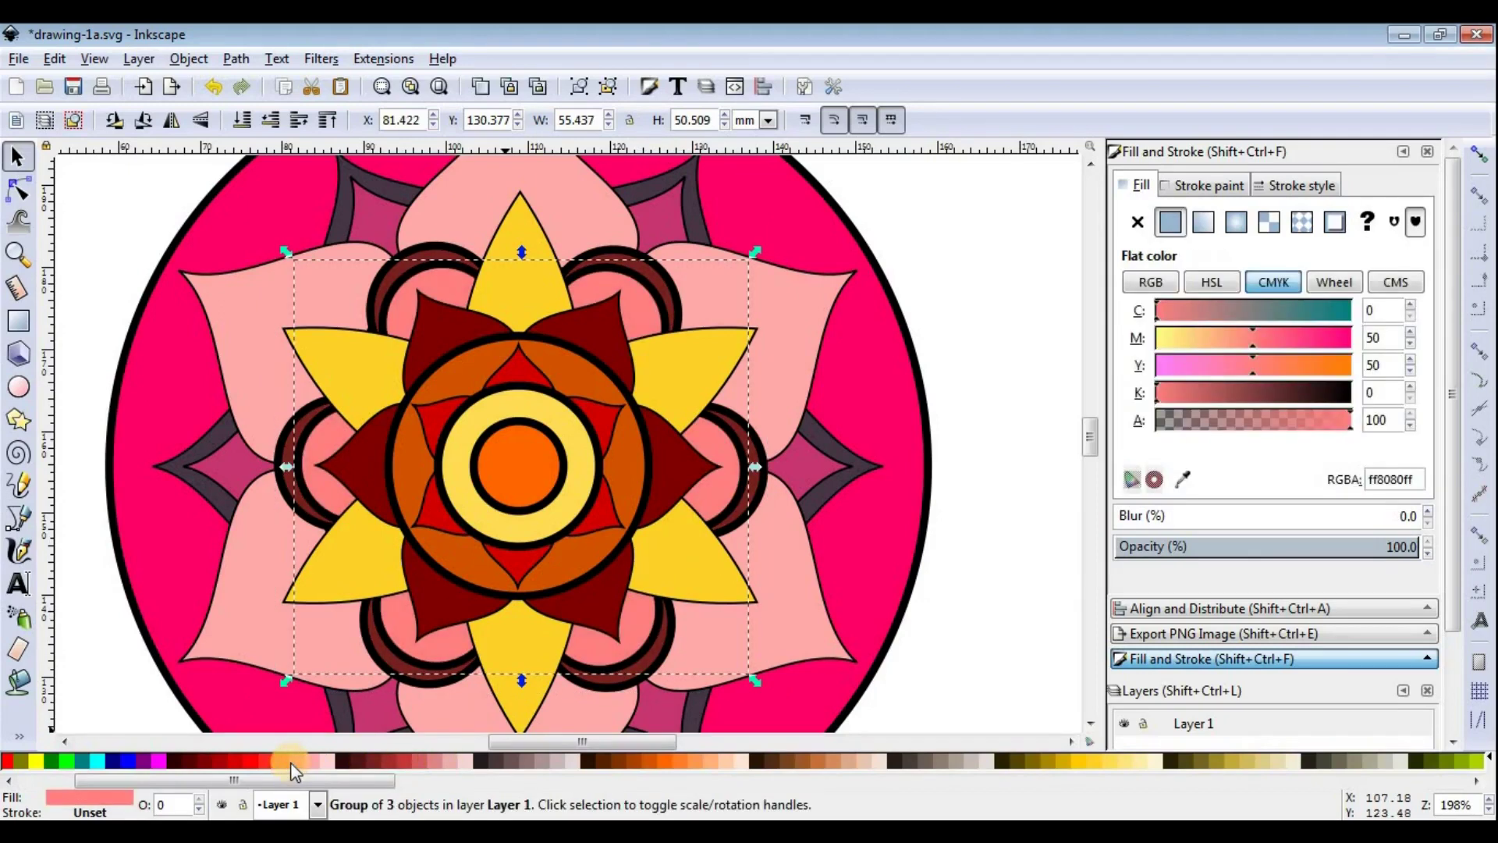
left_click(1098, 760)
left_click(1122, 763)
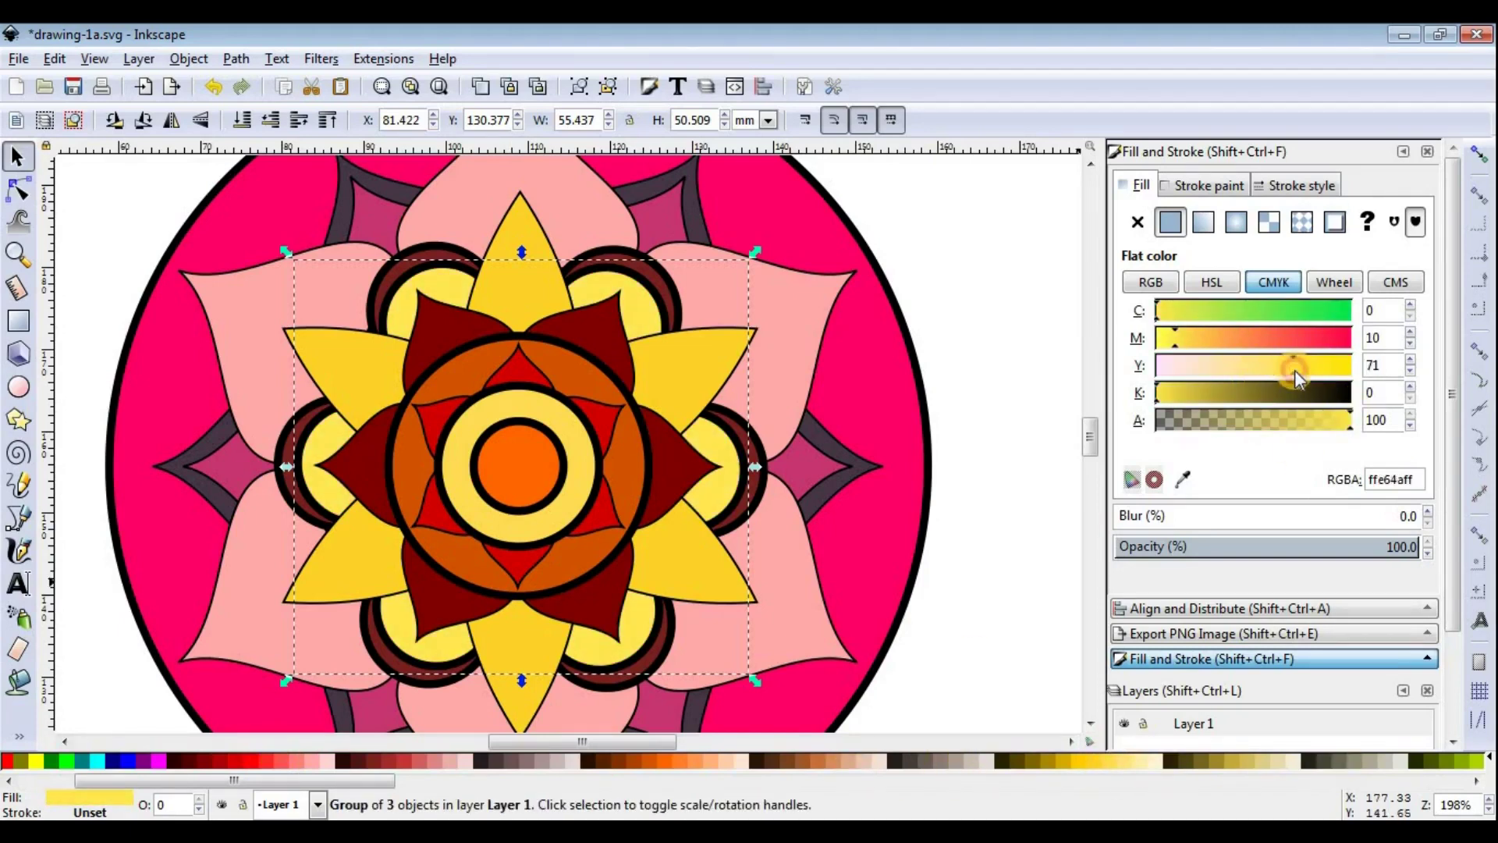
Step: Change the yellow inner-circles group to salmon
left_click(764, 452)
left_click(721, 500)
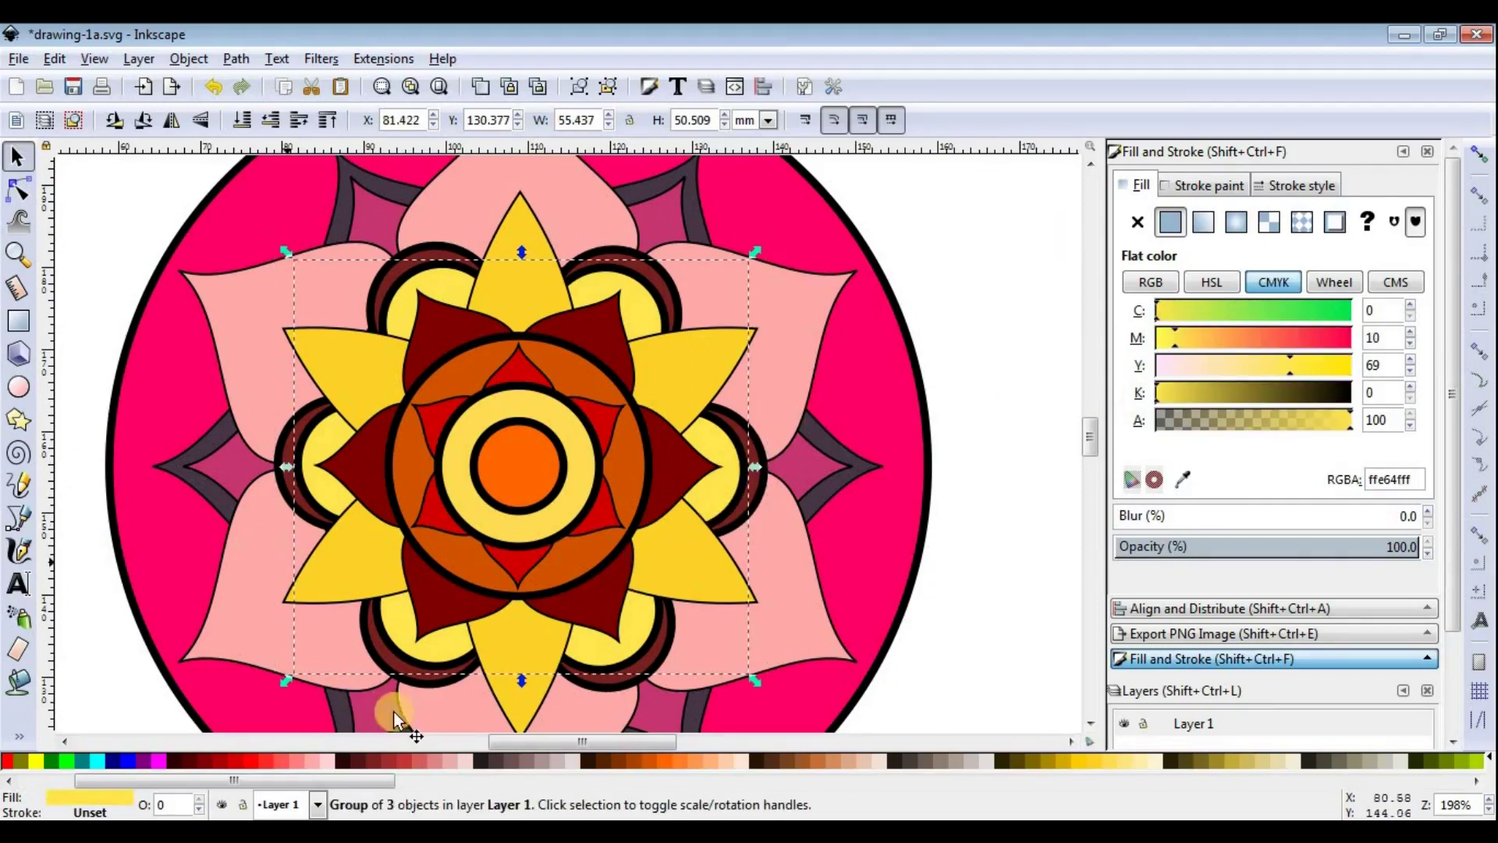
left_click(425, 760)
left_click(752, 502)
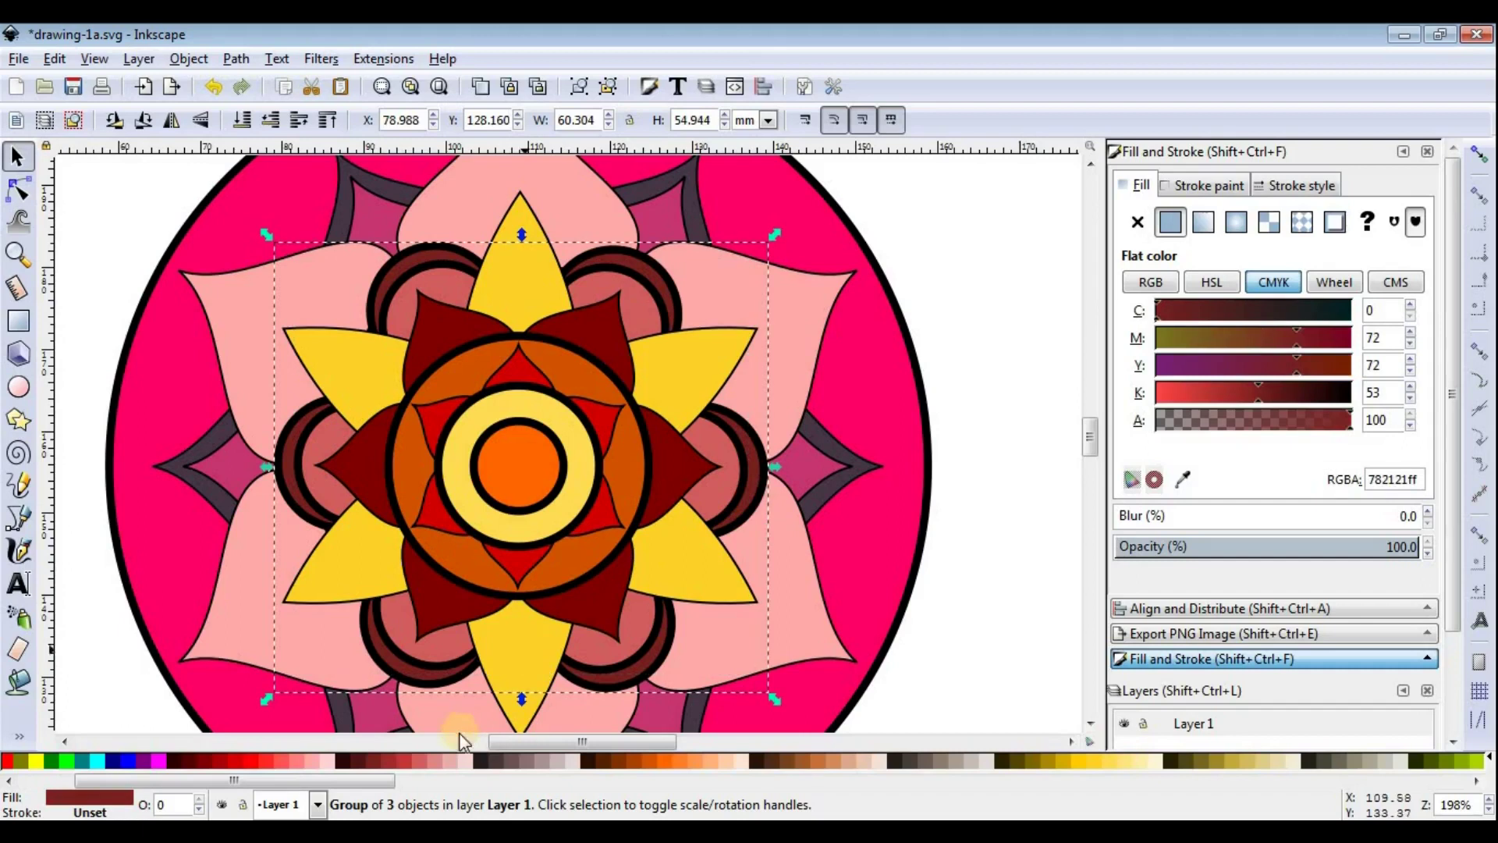
Step: Recolour the outer leaf-petal group bright pink after trying yellow and violet
left_click(842, 304)
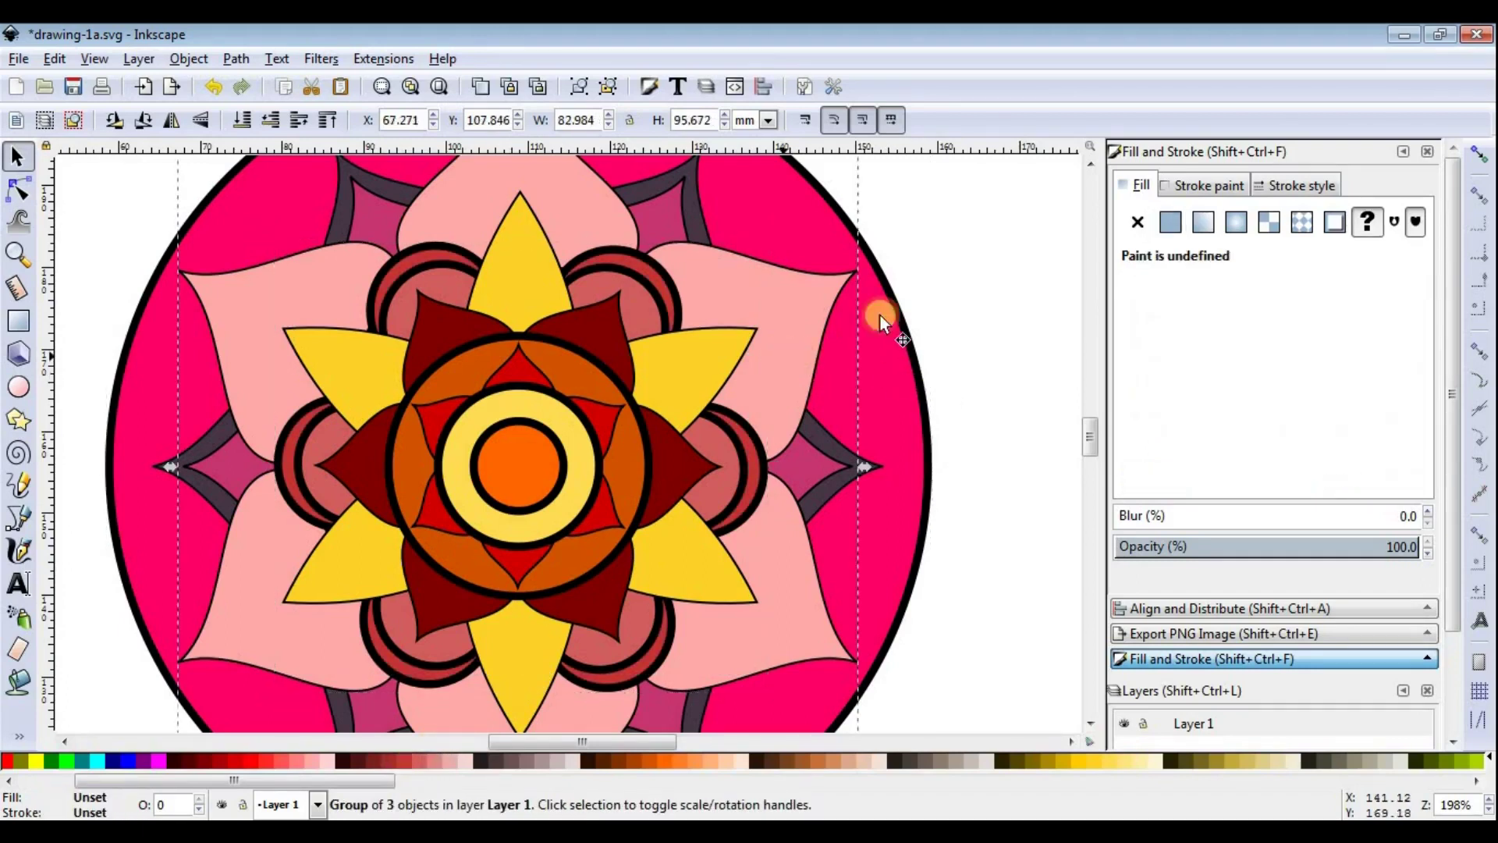
left_click_drag(373, 776, 494, 776)
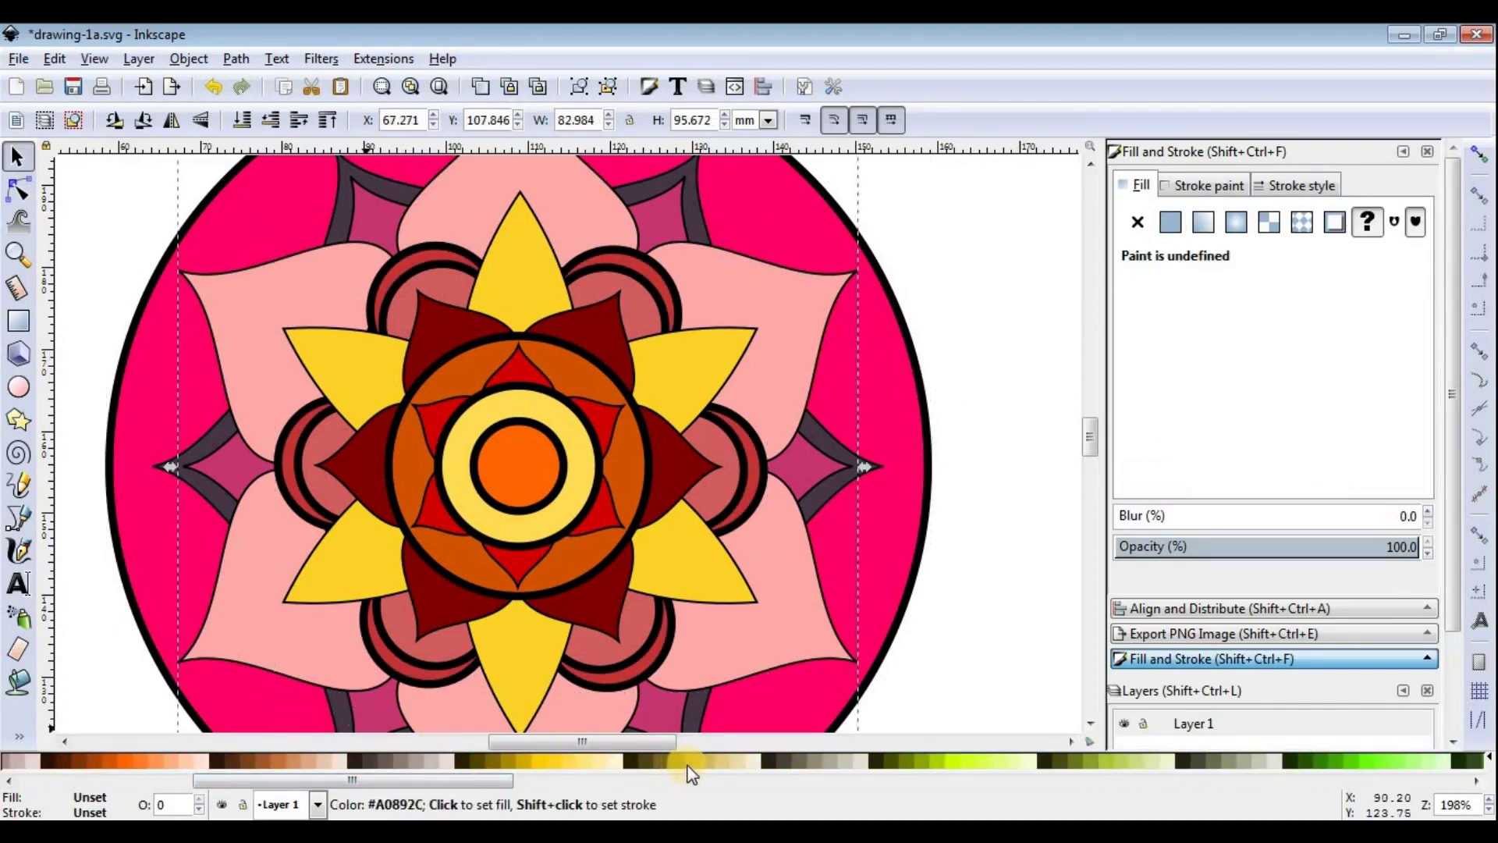
left_click(563, 759)
mouse_move(501, 780)
left_mouse_down()
mouse_move(761, 791)
mouse_move(748, 785)
left_mouse_up()
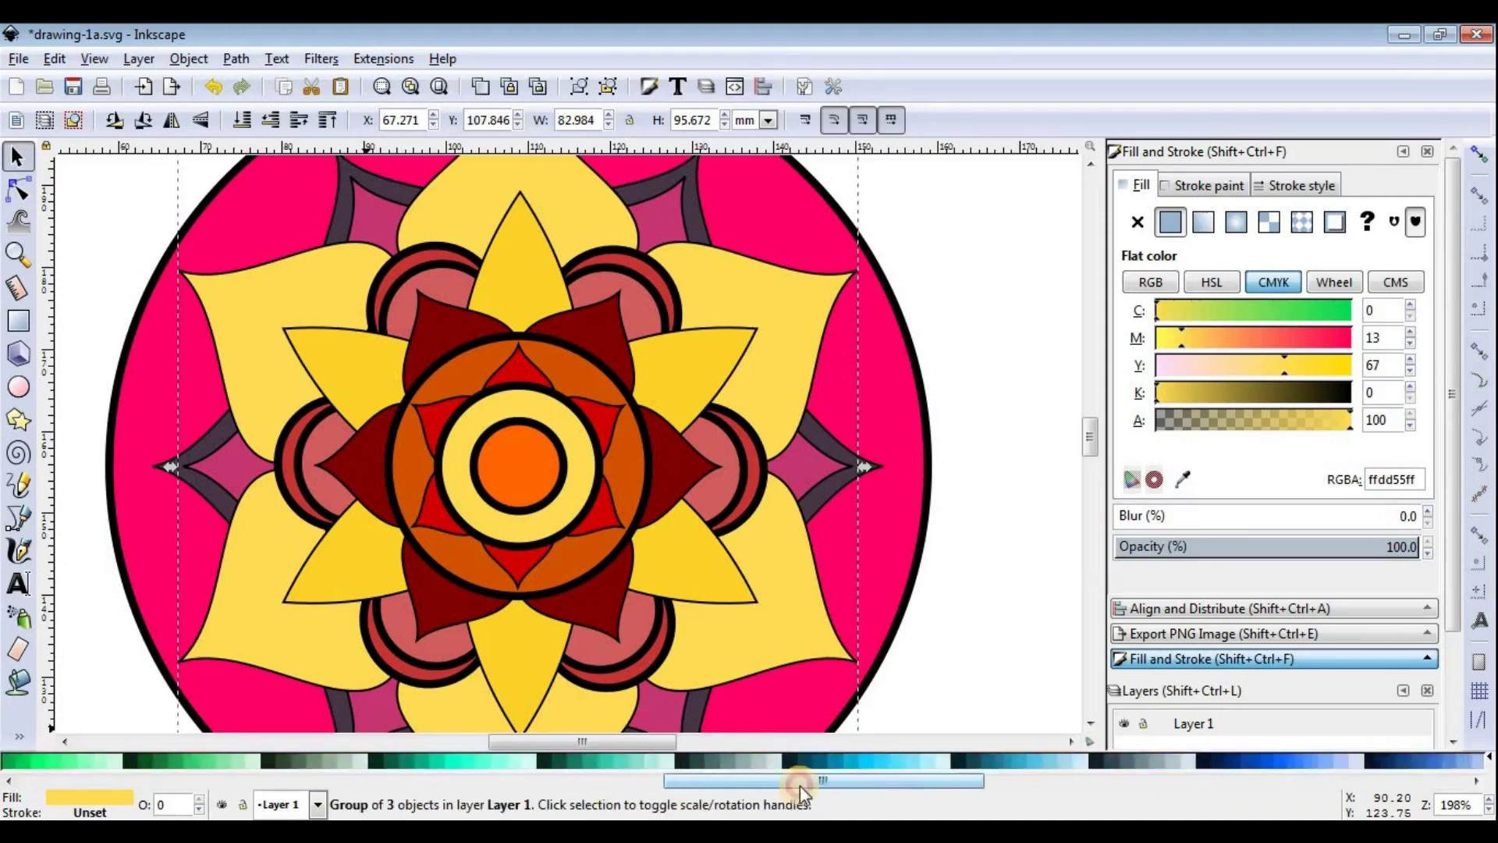
left_click_drag(607, 785, 1147, 780)
left_click(769, 760)
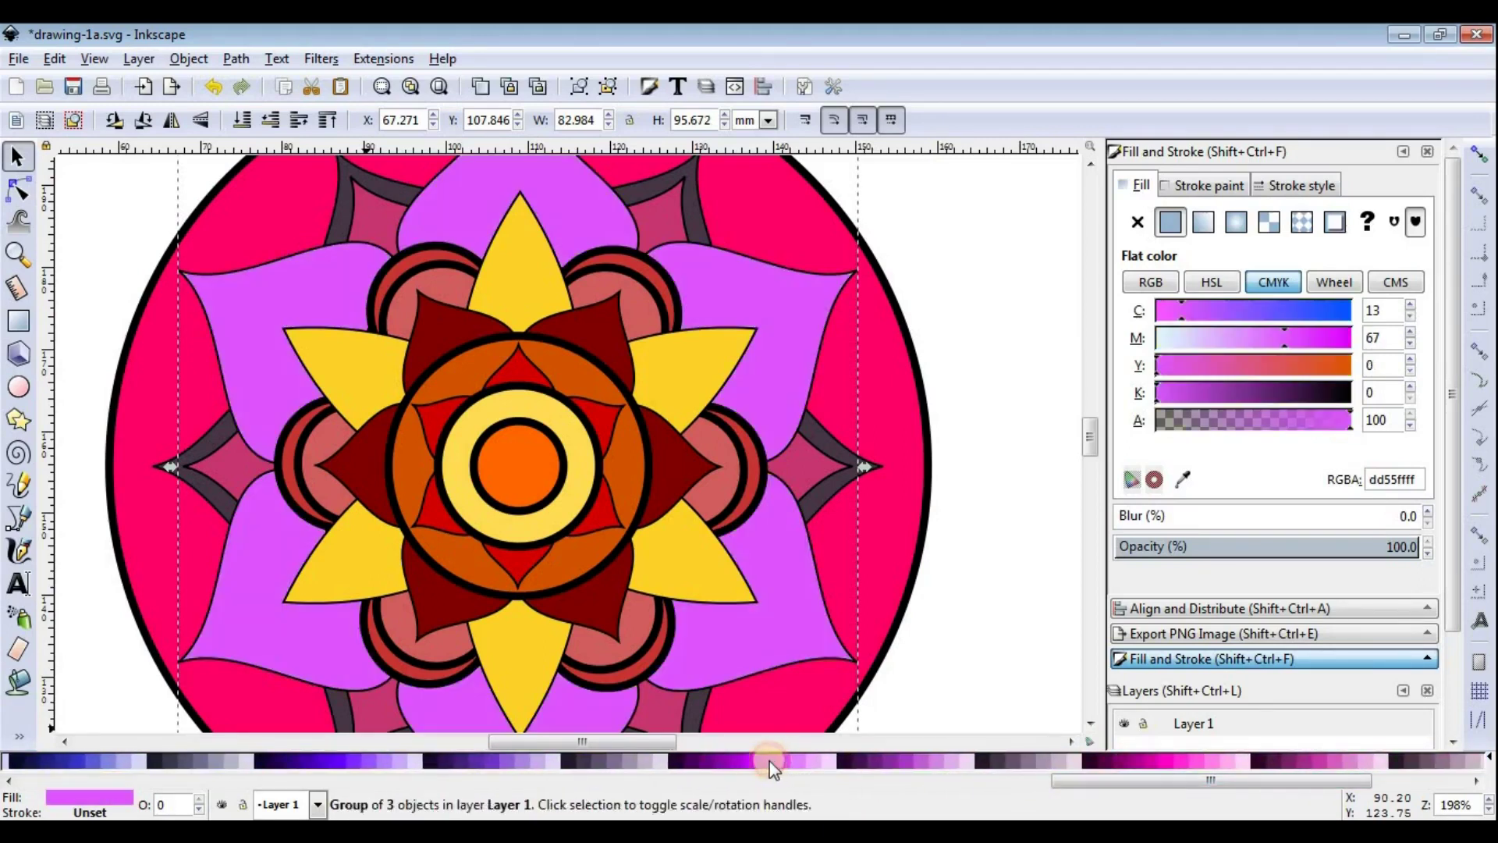
left_click(757, 760)
left_click_drag(1202, 780, 1337, 779)
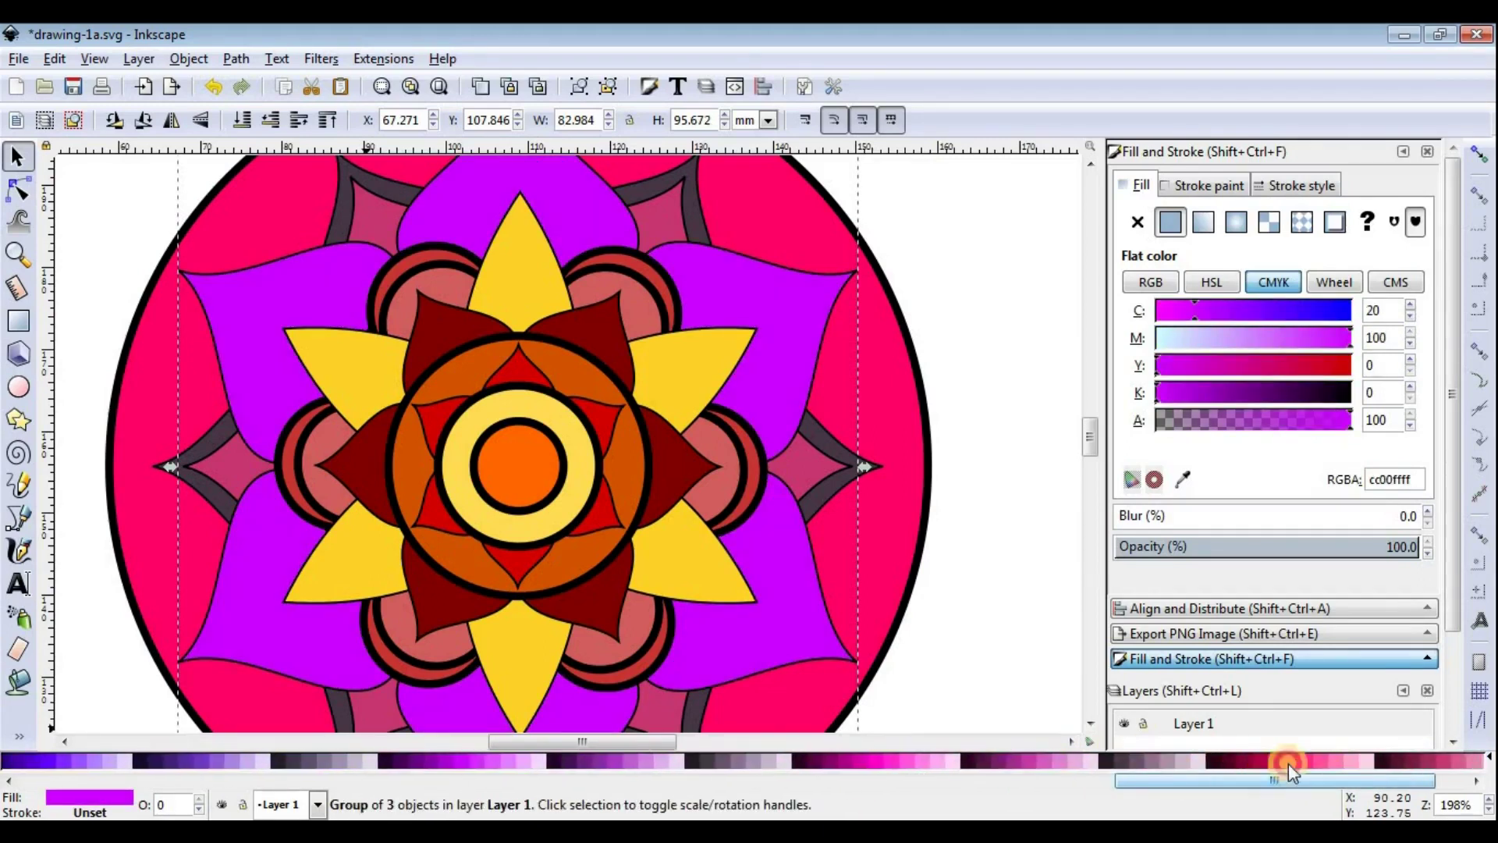
left_click(1329, 763)
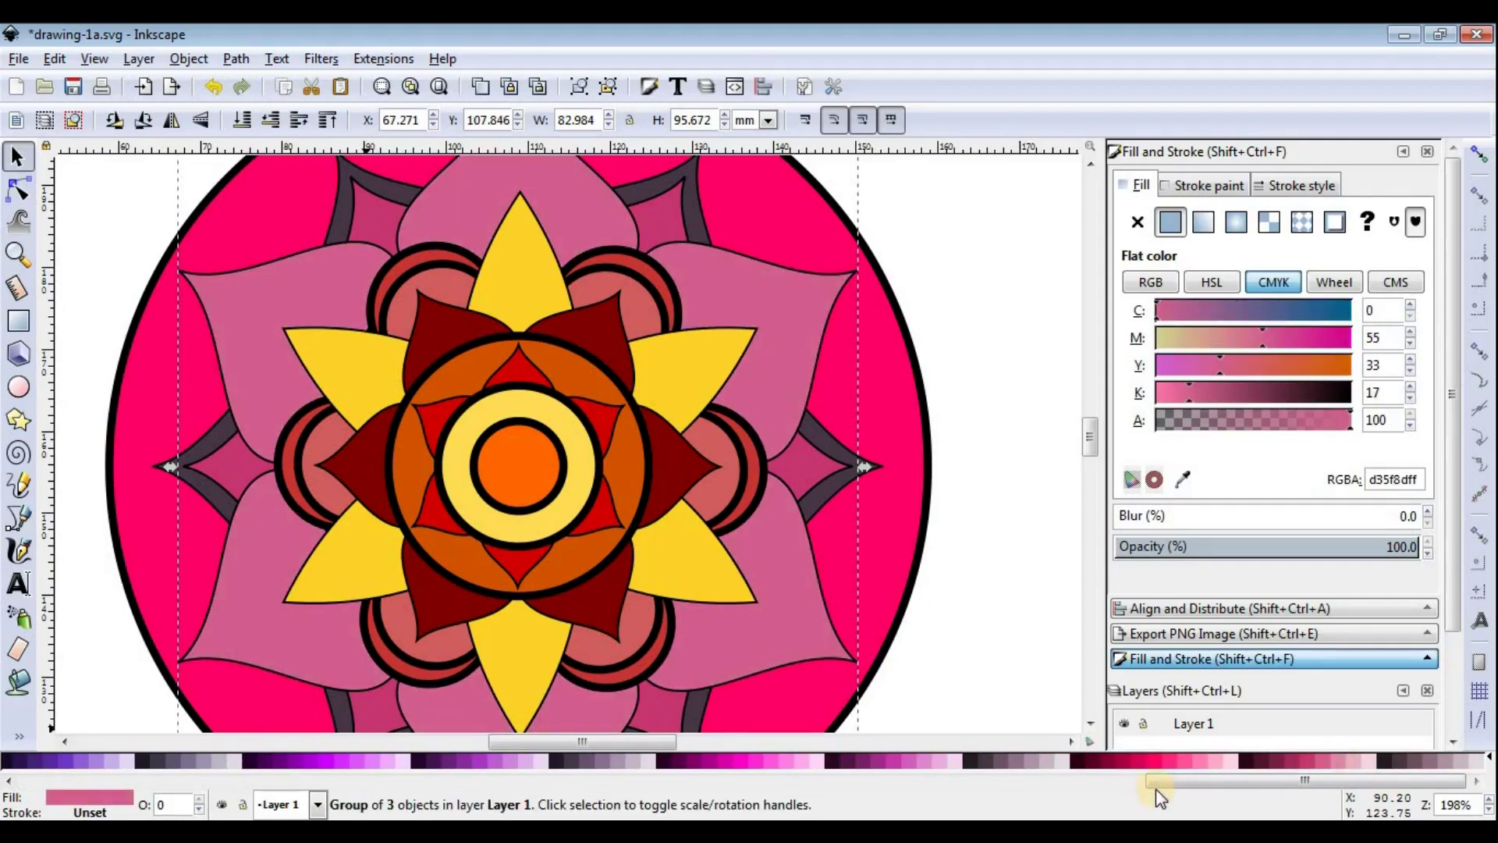
left_click(1191, 757)
left_click(944, 551)
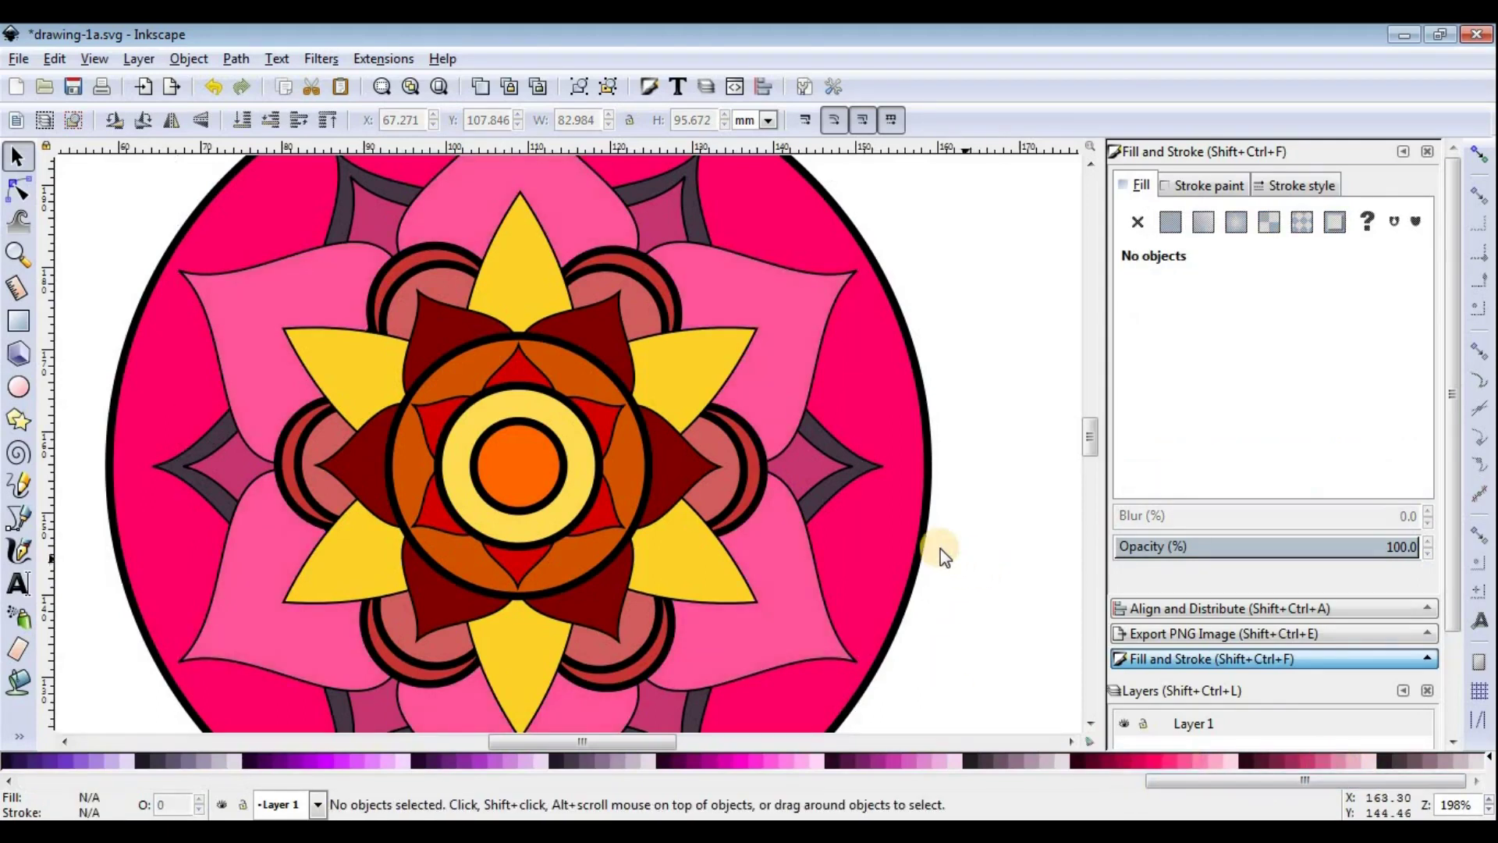
scroll(901, 606, "down", 2)
scroll(866, 530, "down", 1)
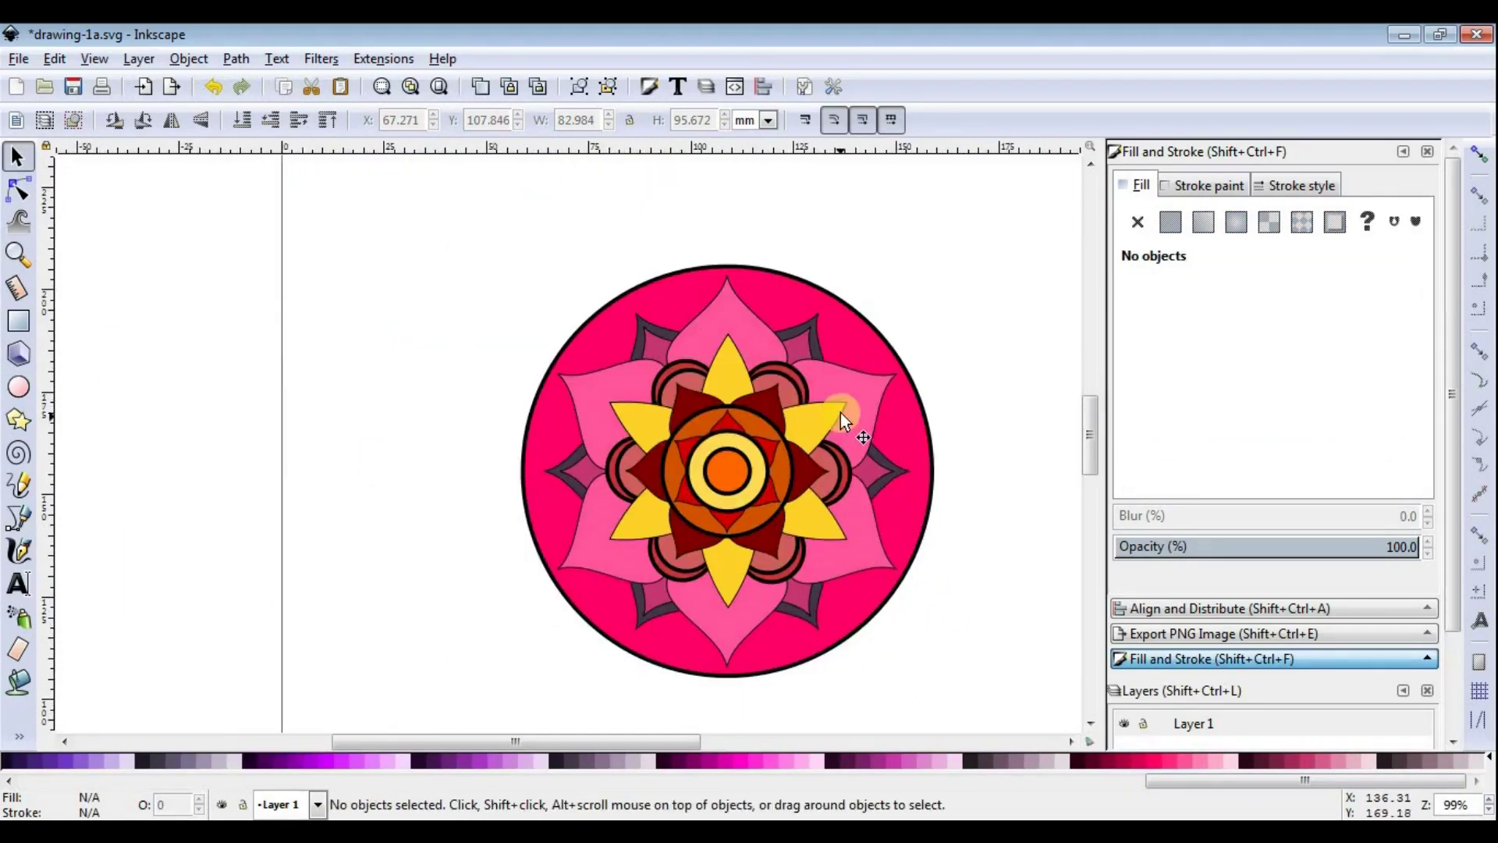
Step: Slightly enlarge the hot-pink background circle
left_click(771, 287)
mouse_move(949, 258)
left_mouse_down()
mouse_move(914, 288)
mouse_move(969, 261)
left_mouse_up()
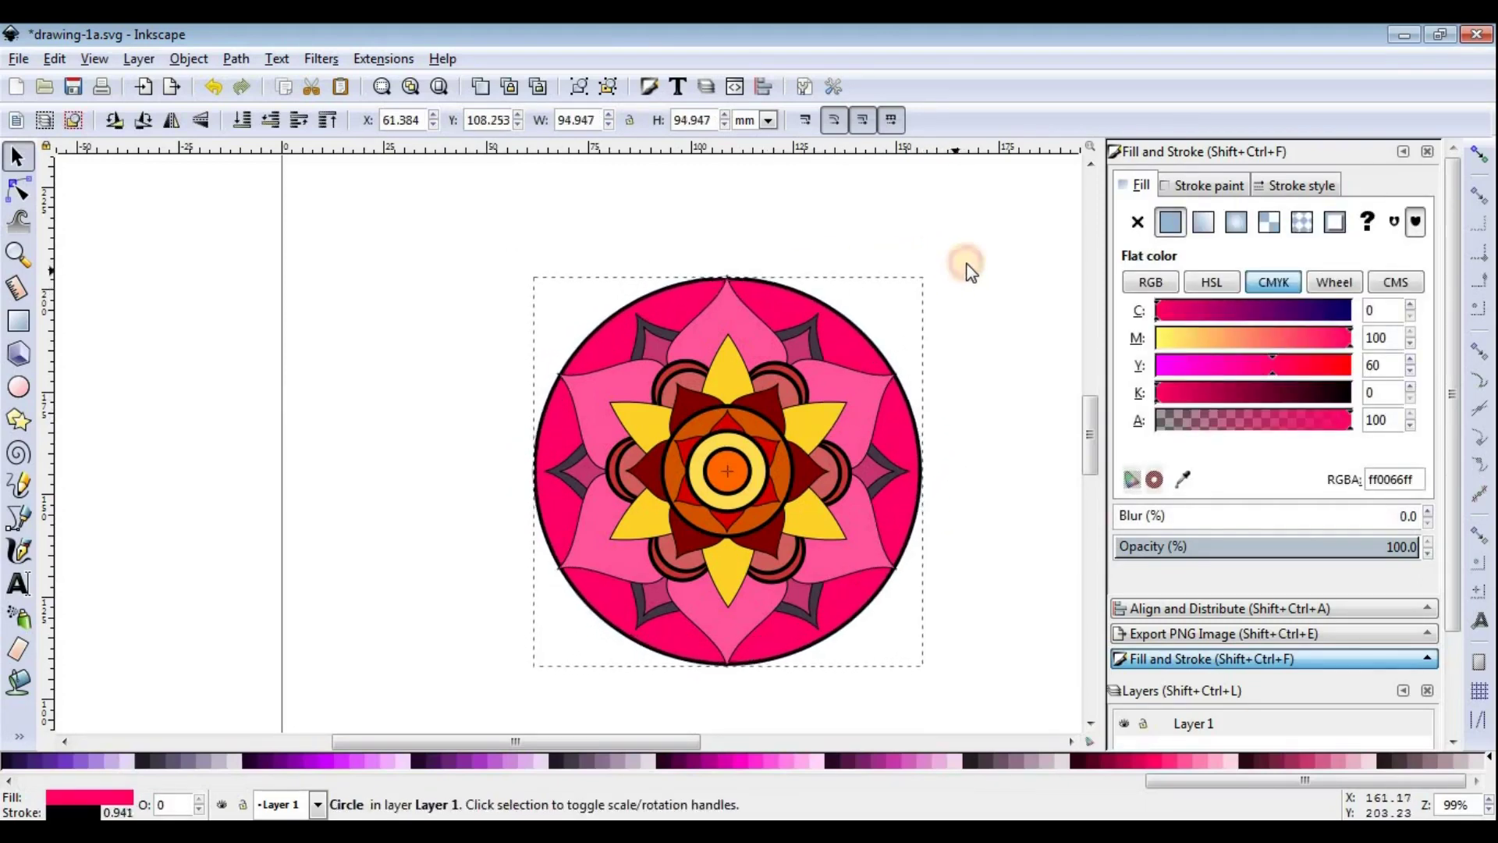
left_click(994, 363)
scroll(747, 331, "down", 1)
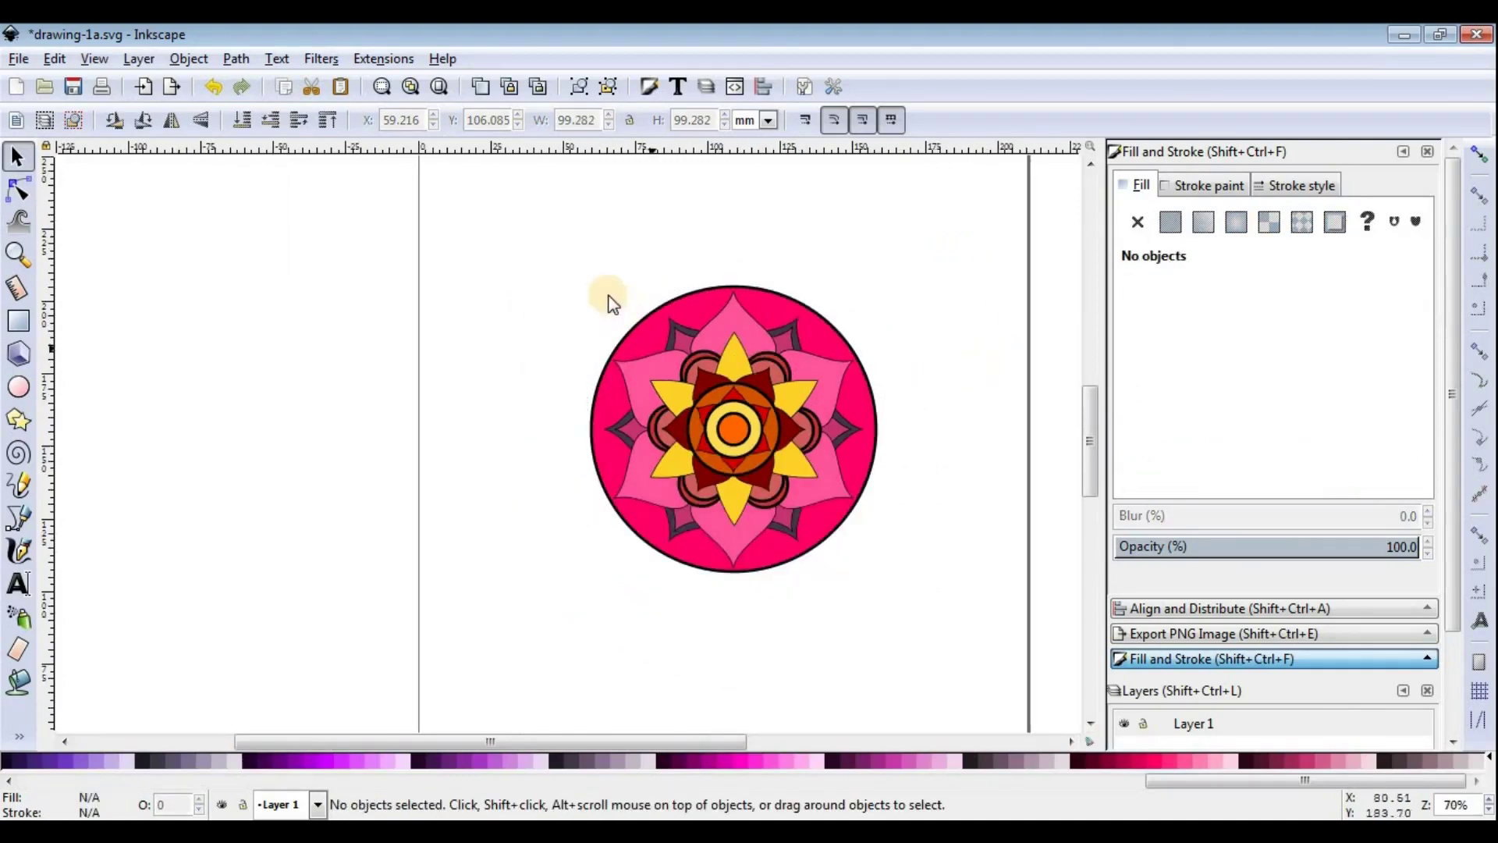
Step: Remove the stroke from all fourteen mandala shapes
left_click_drag(506, 224, 964, 663)
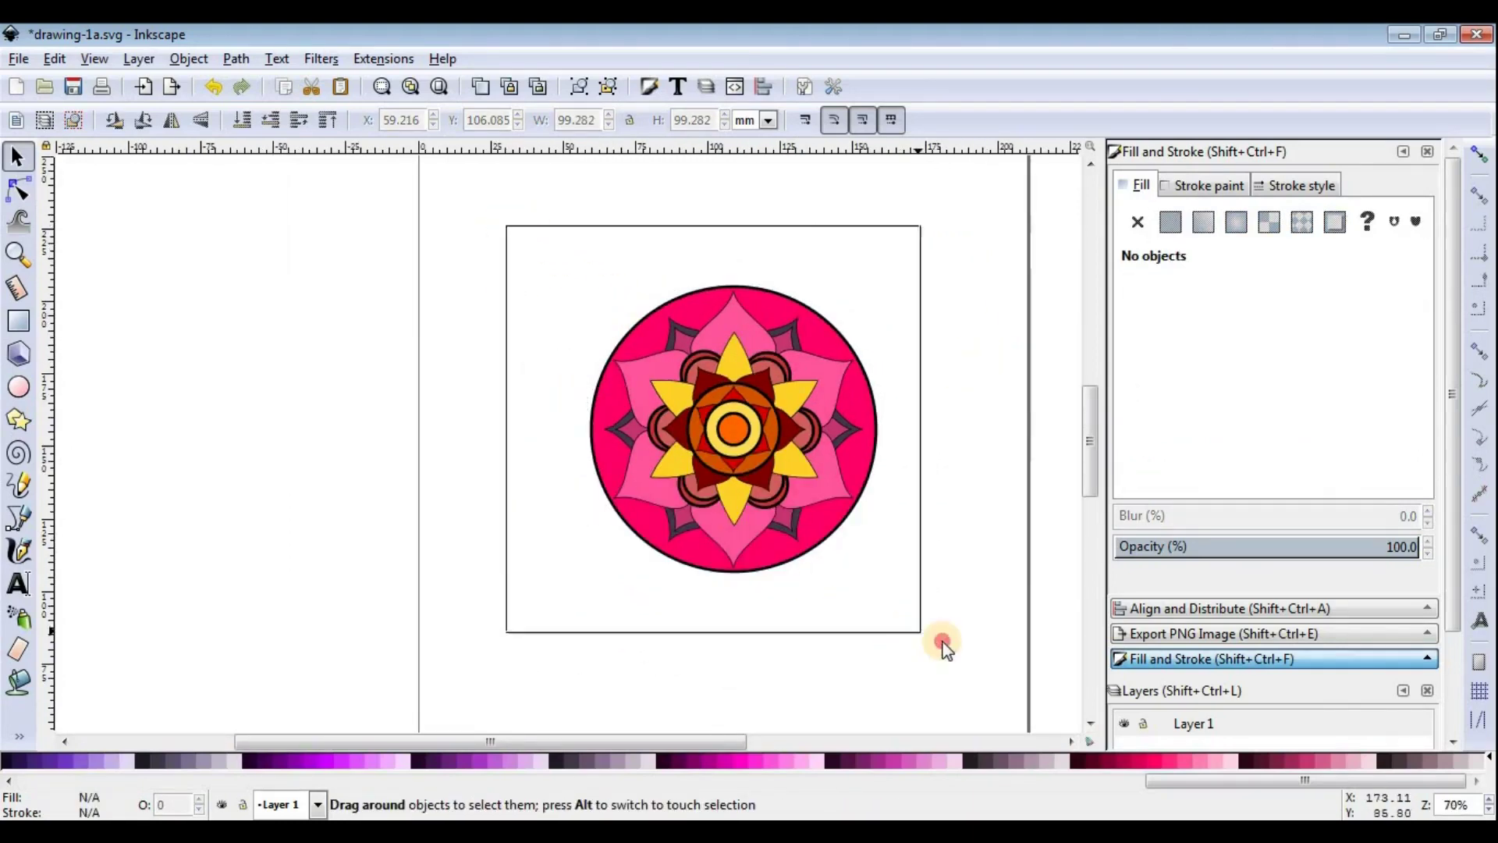
left_click(1208, 185)
left_click(1138, 222)
left_click(921, 386)
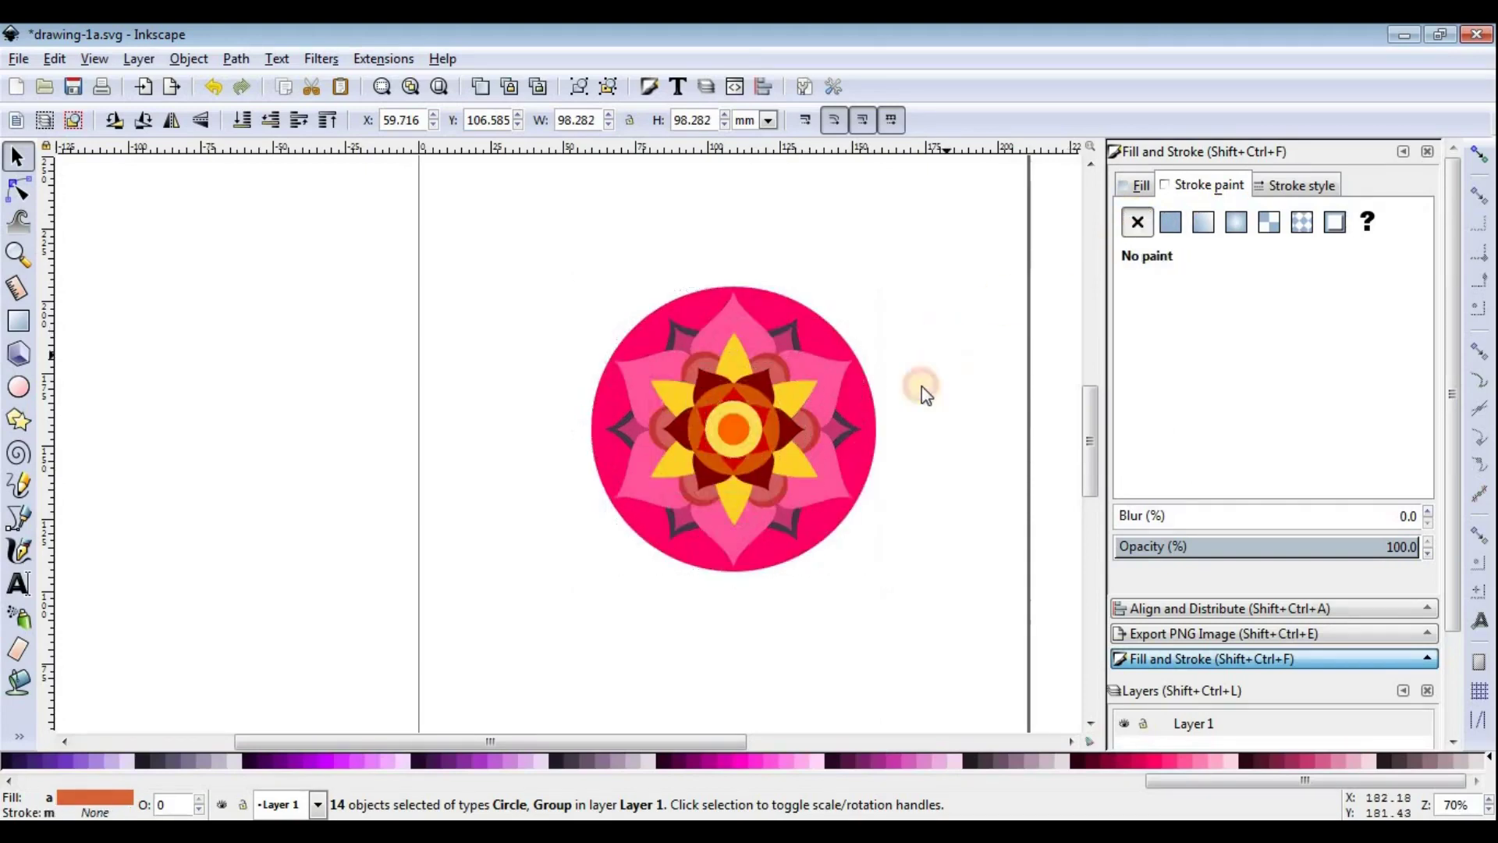
Step: Preview the borderless mandala, then give all fourteen shapes a flat black stroke
scroll(766, 451, "up", 1)
scroll(751, 464, "up", 2)
scroll(749, 466, "down", 1)
scroll(749, 465, "up", 1)
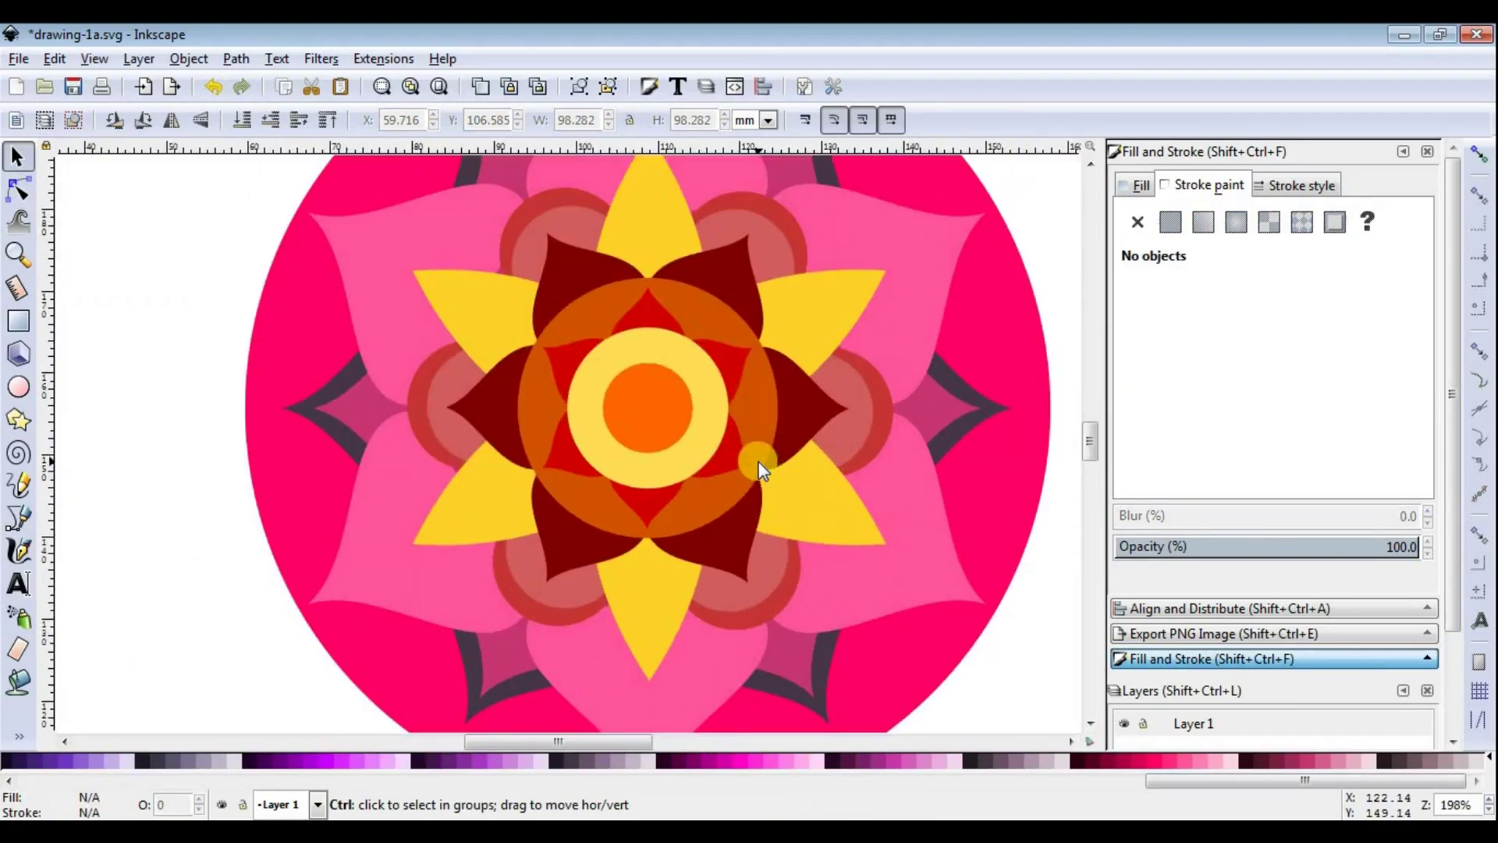
scroll(757, 460, "down", 2)
scroll(780, 392, "up", 1)
scroll(780, 393, "down", 1)
left_click_drag(424, 208, 971, 681)
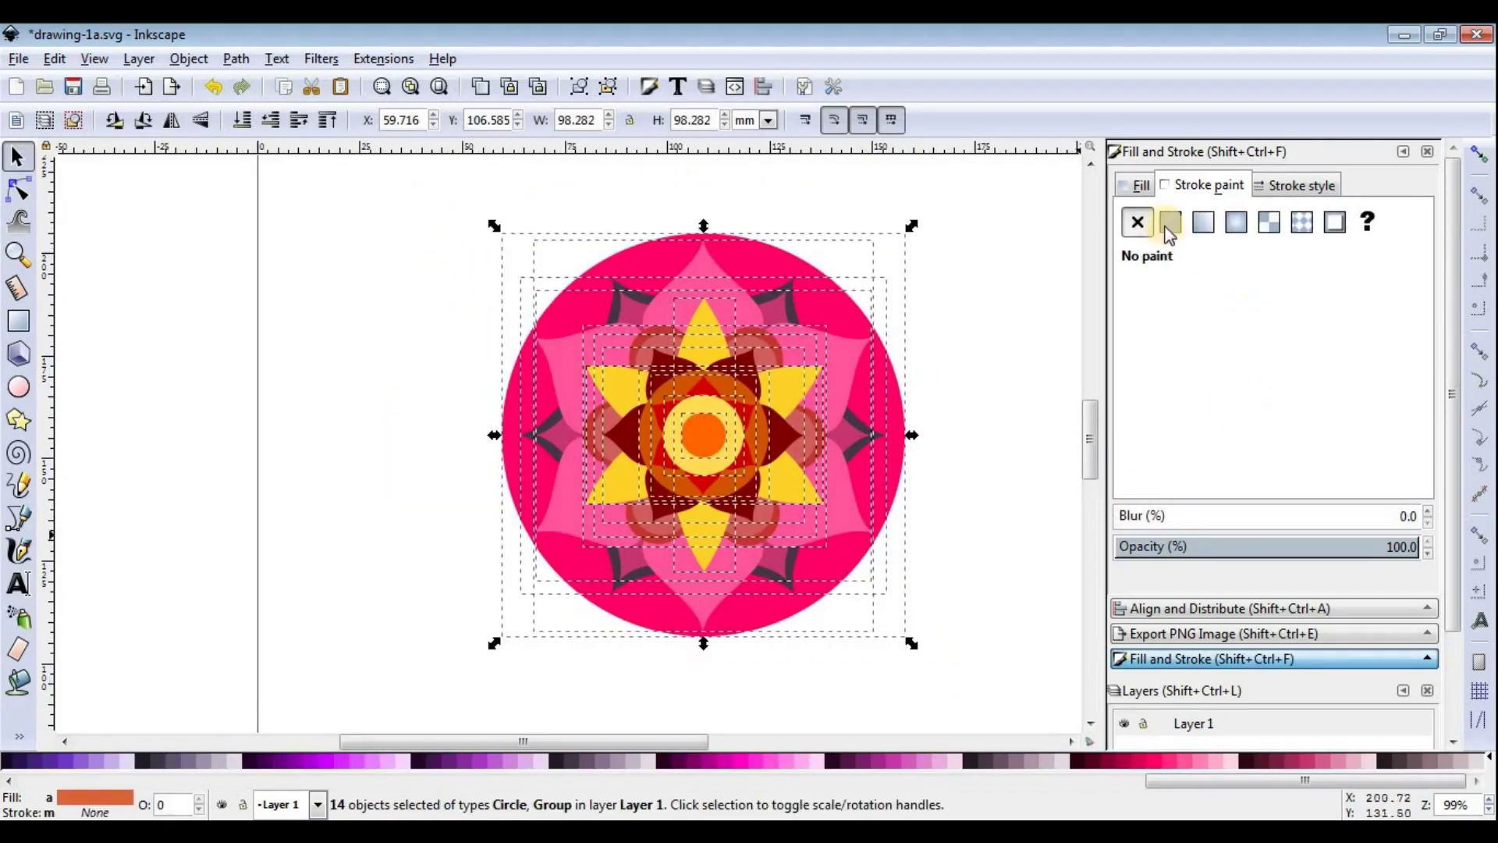
left_click(1170, 224)
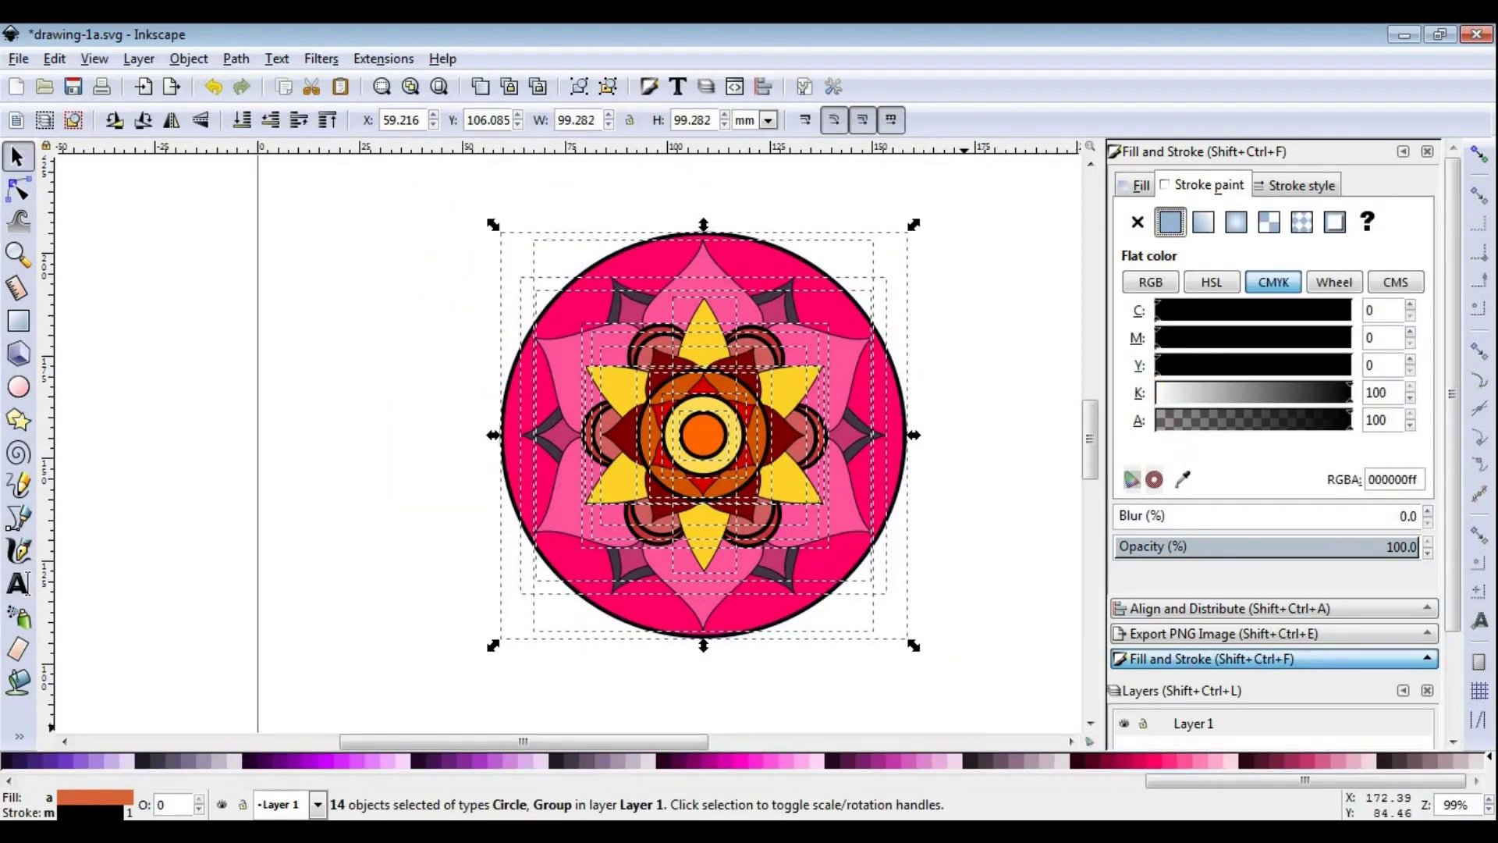
Step: Make the mandala outlines white using the palette swatch
left_click_drag(524, 741, 577, 741)
left_click(454, 782)
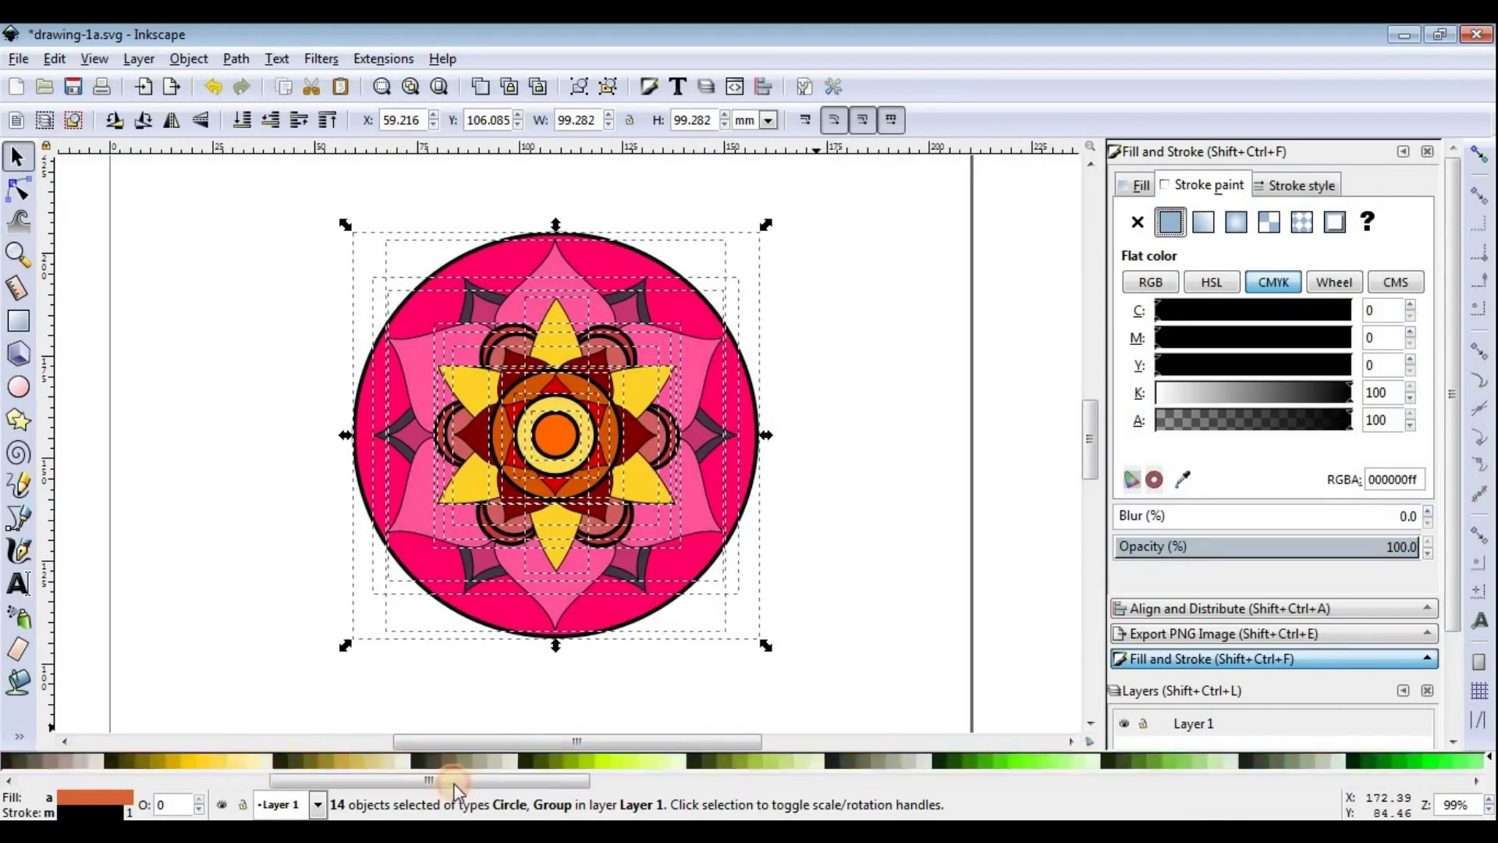
left_click_drag(454, 782, 205, 781)
left_click(225, 761, "shift")
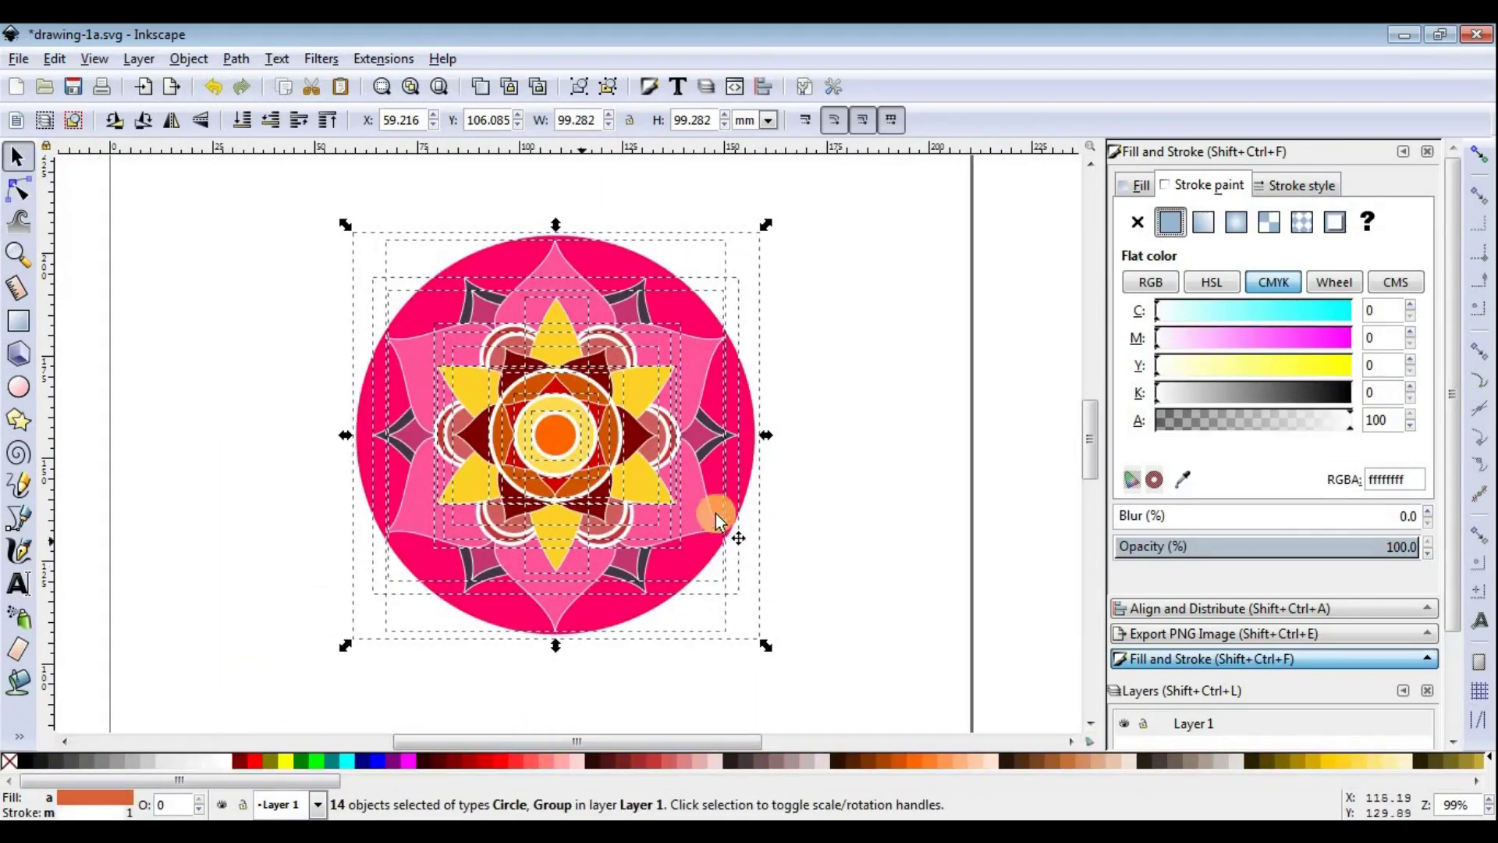
Step: Set the outline width to 0.5 and inspect the thinner outlines
left_click(1288, 192)
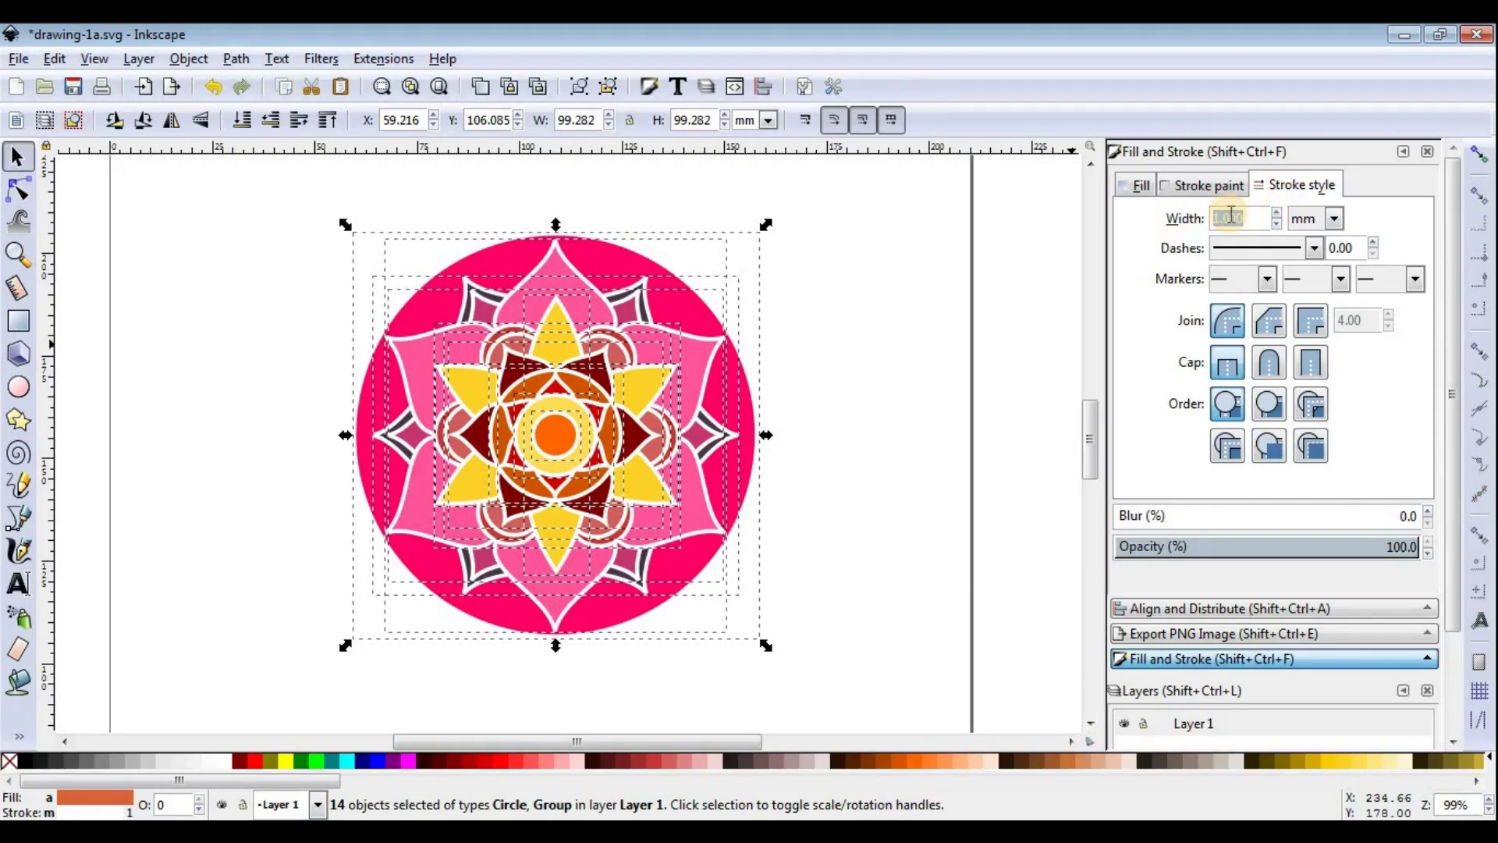
type("0.5")
key("Return")
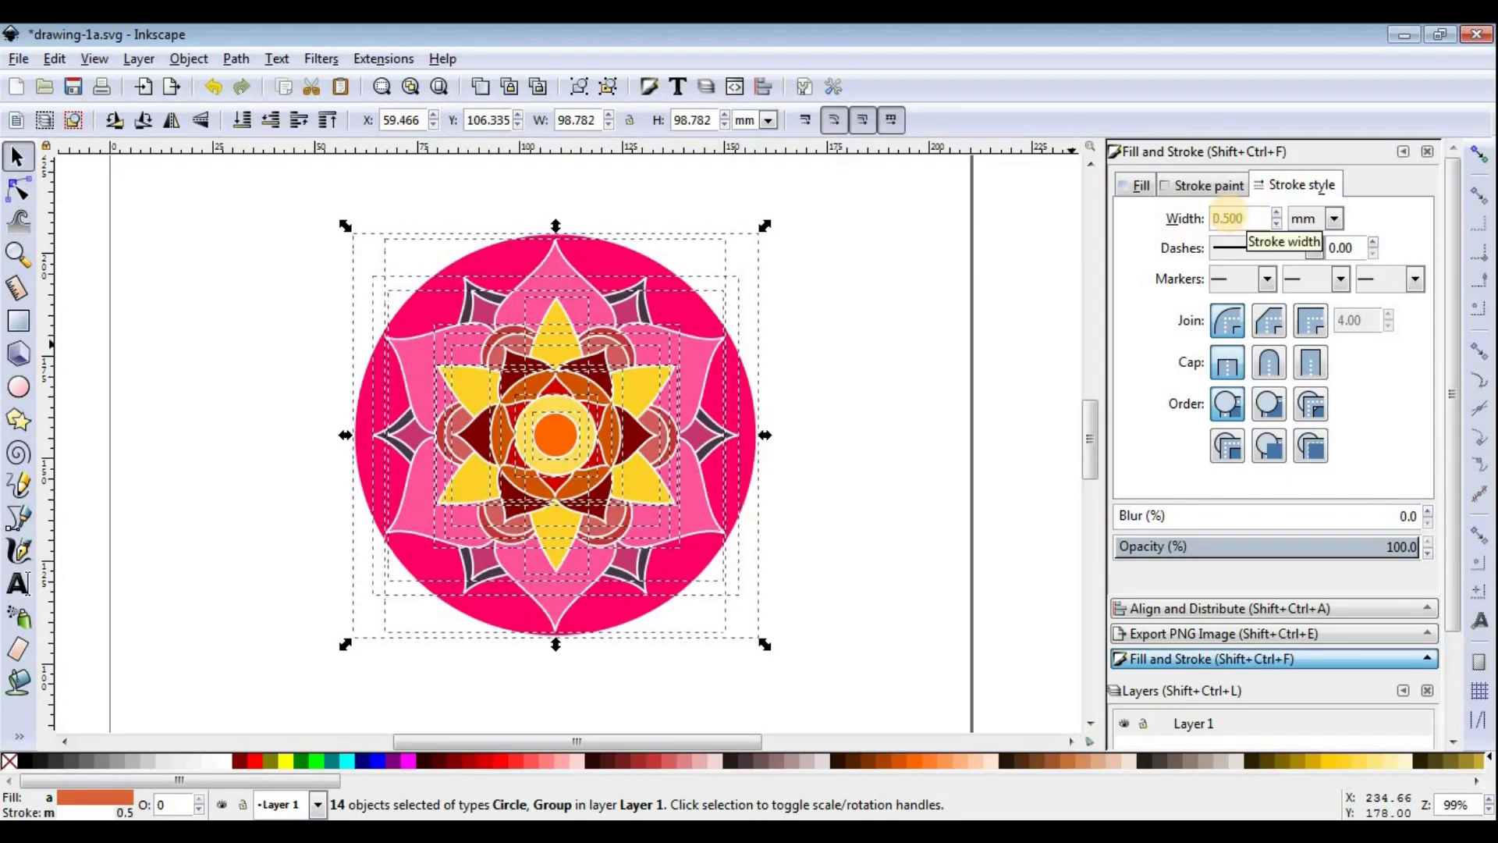
left_click(855, 461)
scroll(602, 485, "up", 2, "ctrl")
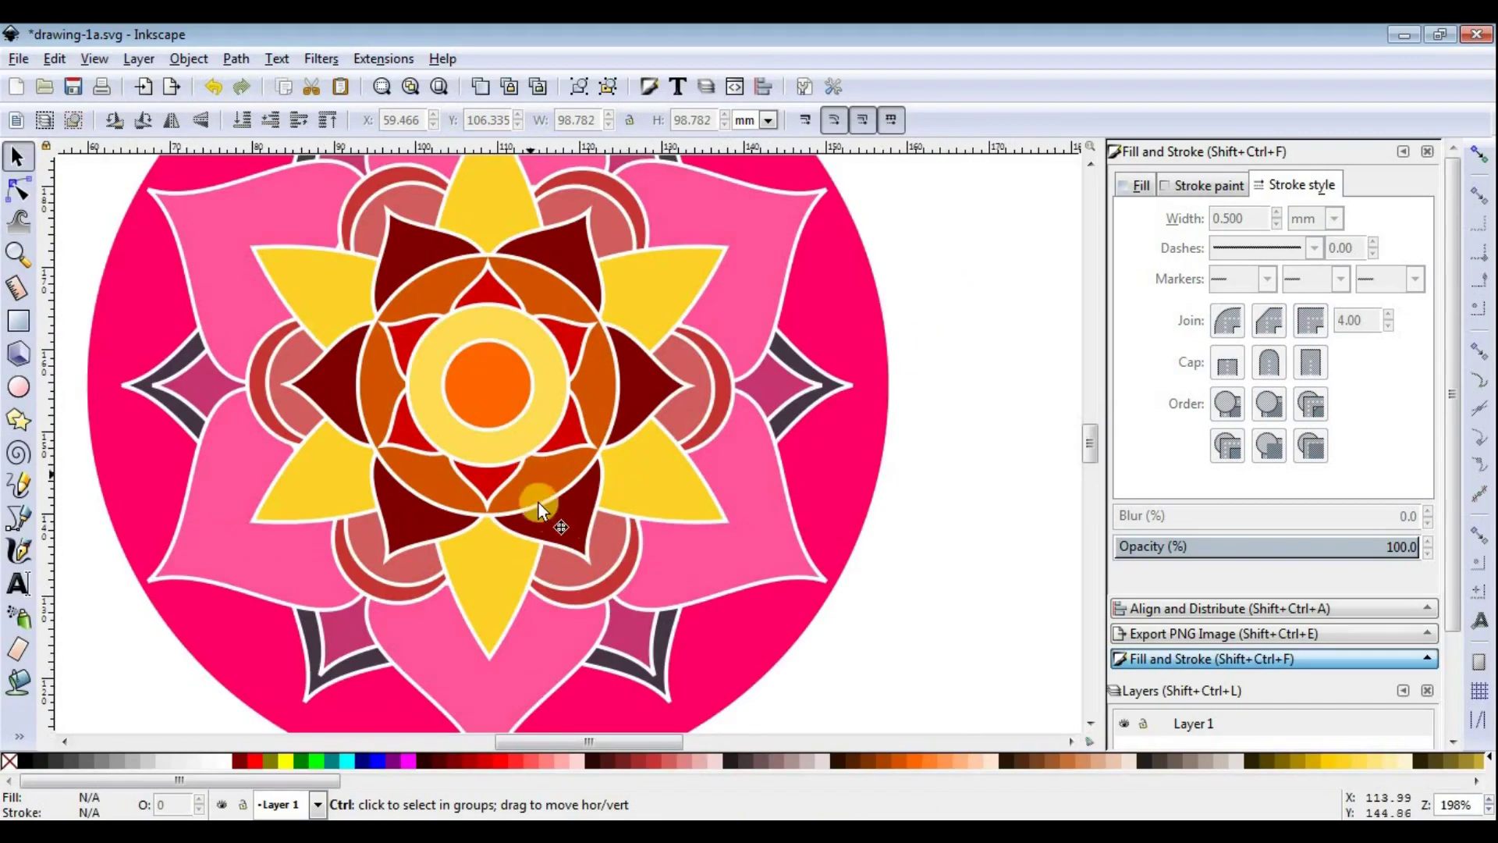
scroll(501, 464, "down", 2, "ctrl")
scroll(392, 408, "up", 2, "ctrl")
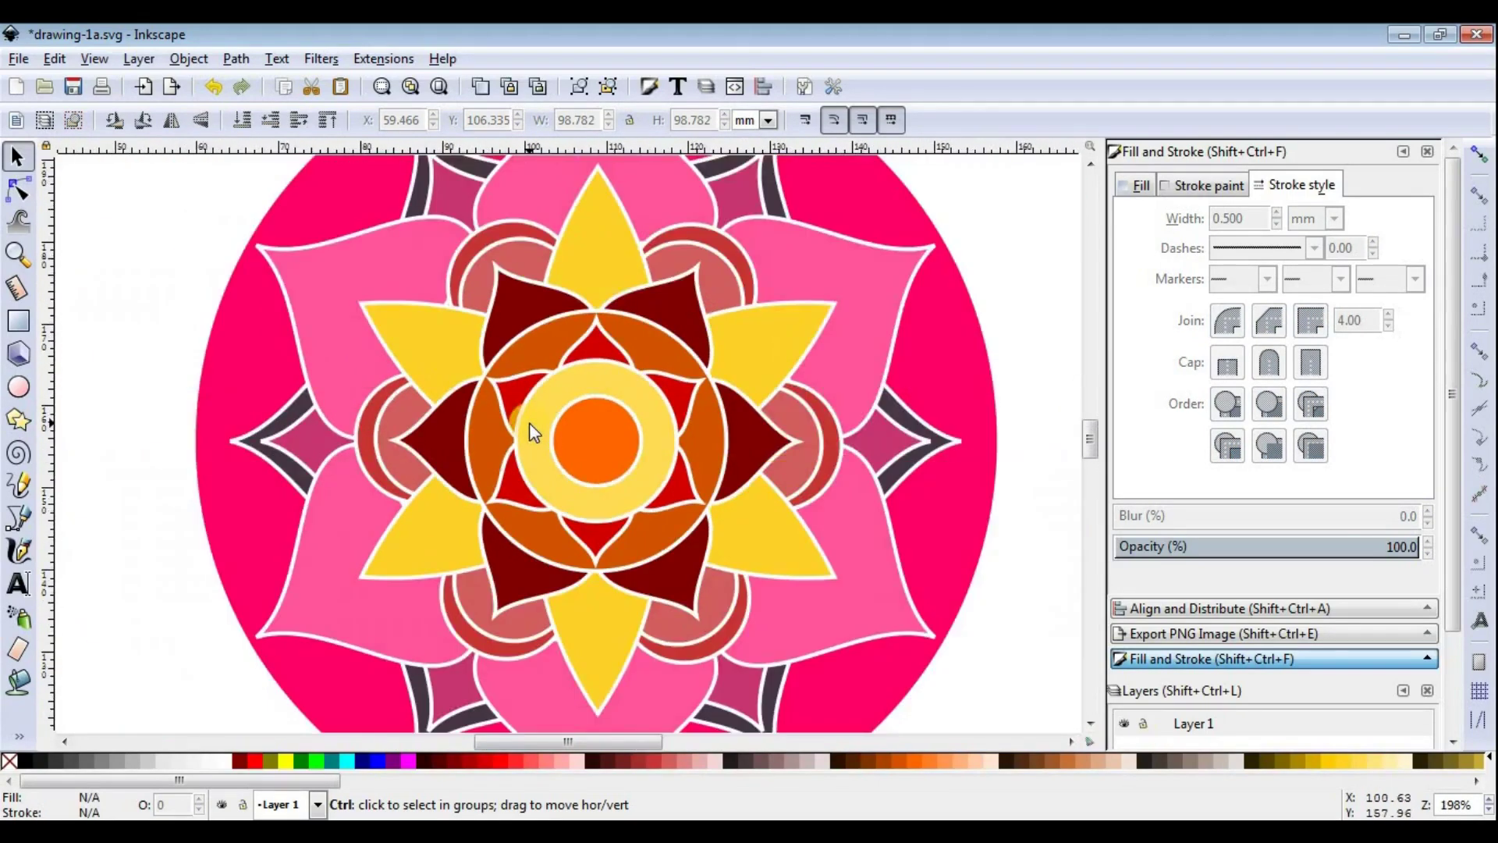
scroll(529, 423, "down", 2, "ctrl")
scroll(490, 423, "up", 1, "ctrl")
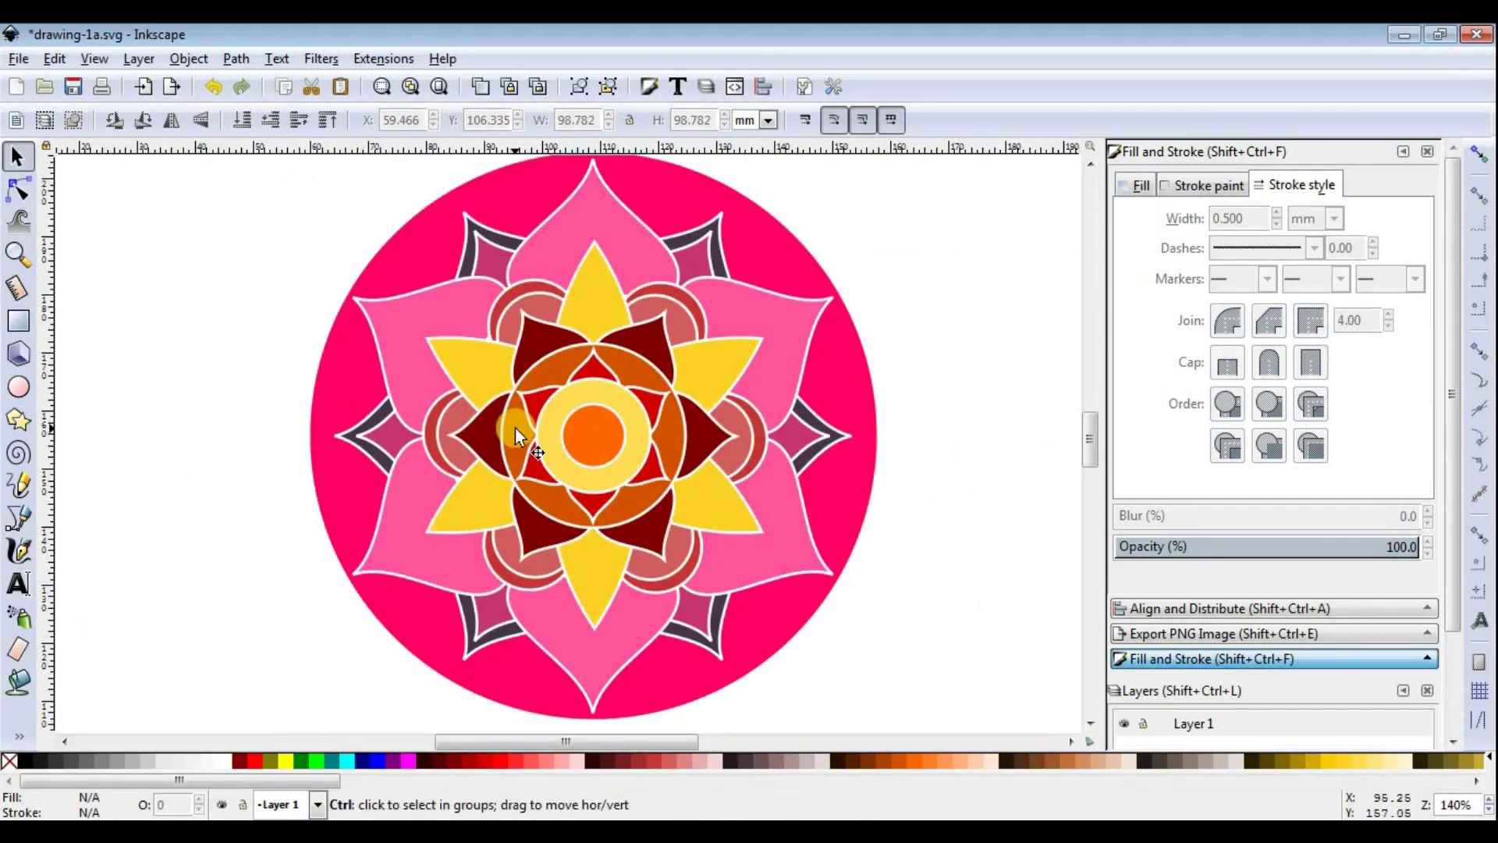
scroll(515, 428, "down", 1, "ctrl")
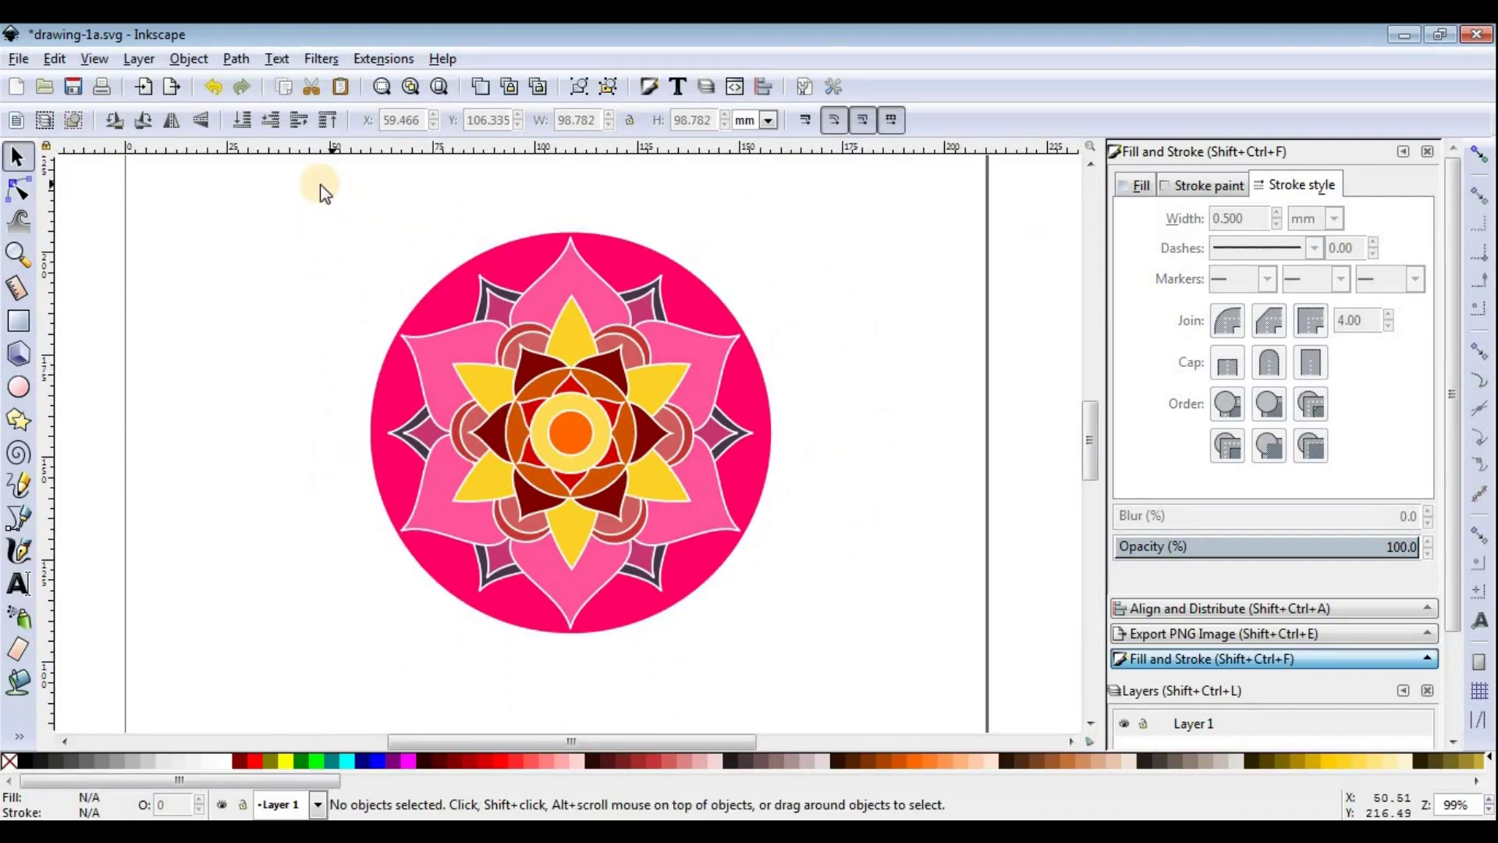
Step: Switch all fourteen shapes to black outlines 1 mm wide
left_click_drag(328, 210, 802, 669)
left_click(25, 761, "shift")
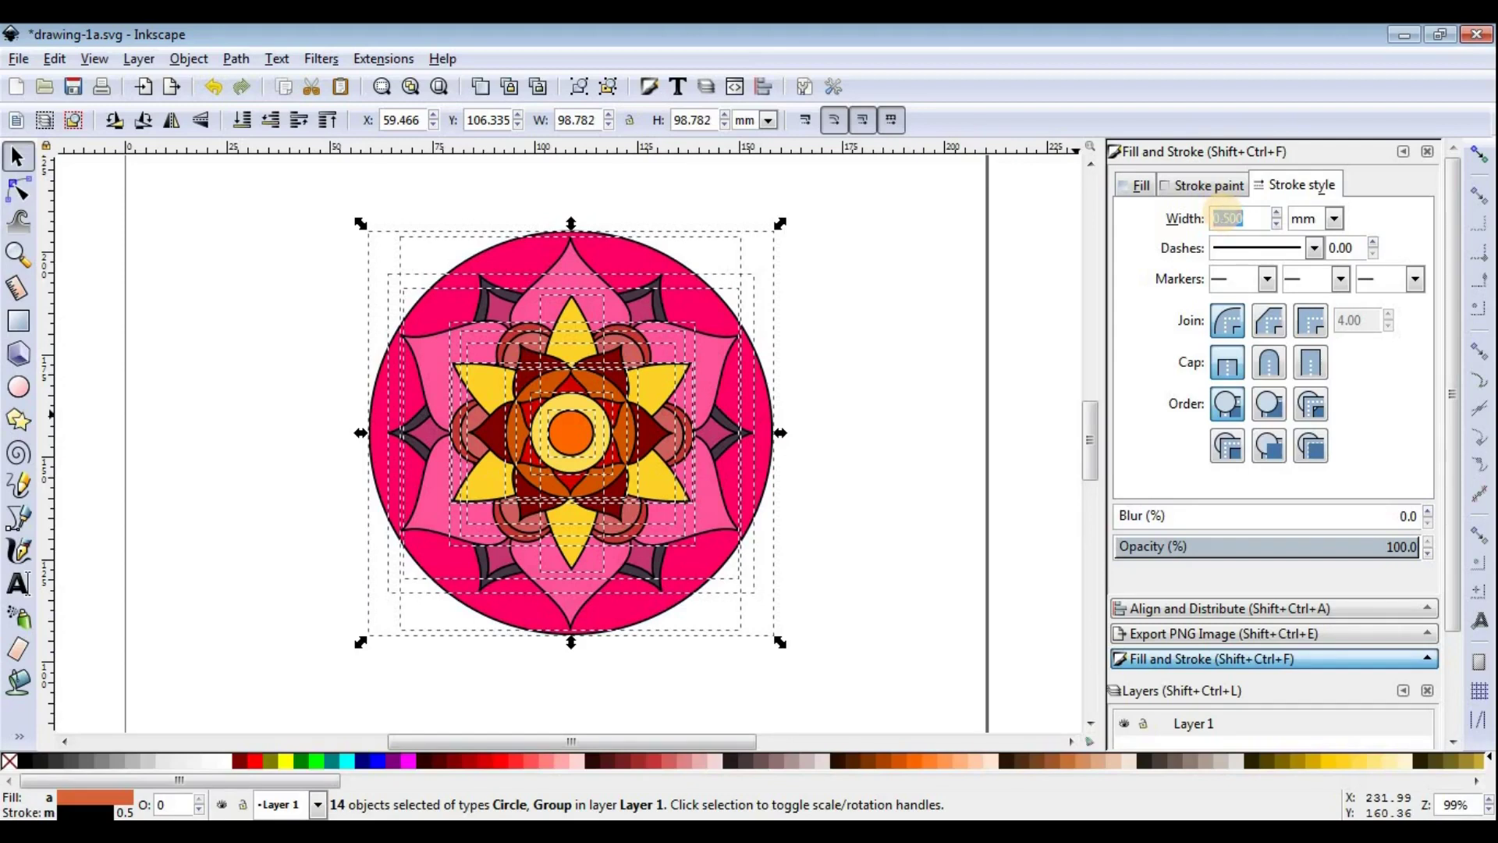
type("1")
key("Return")
left_click(970, 249)
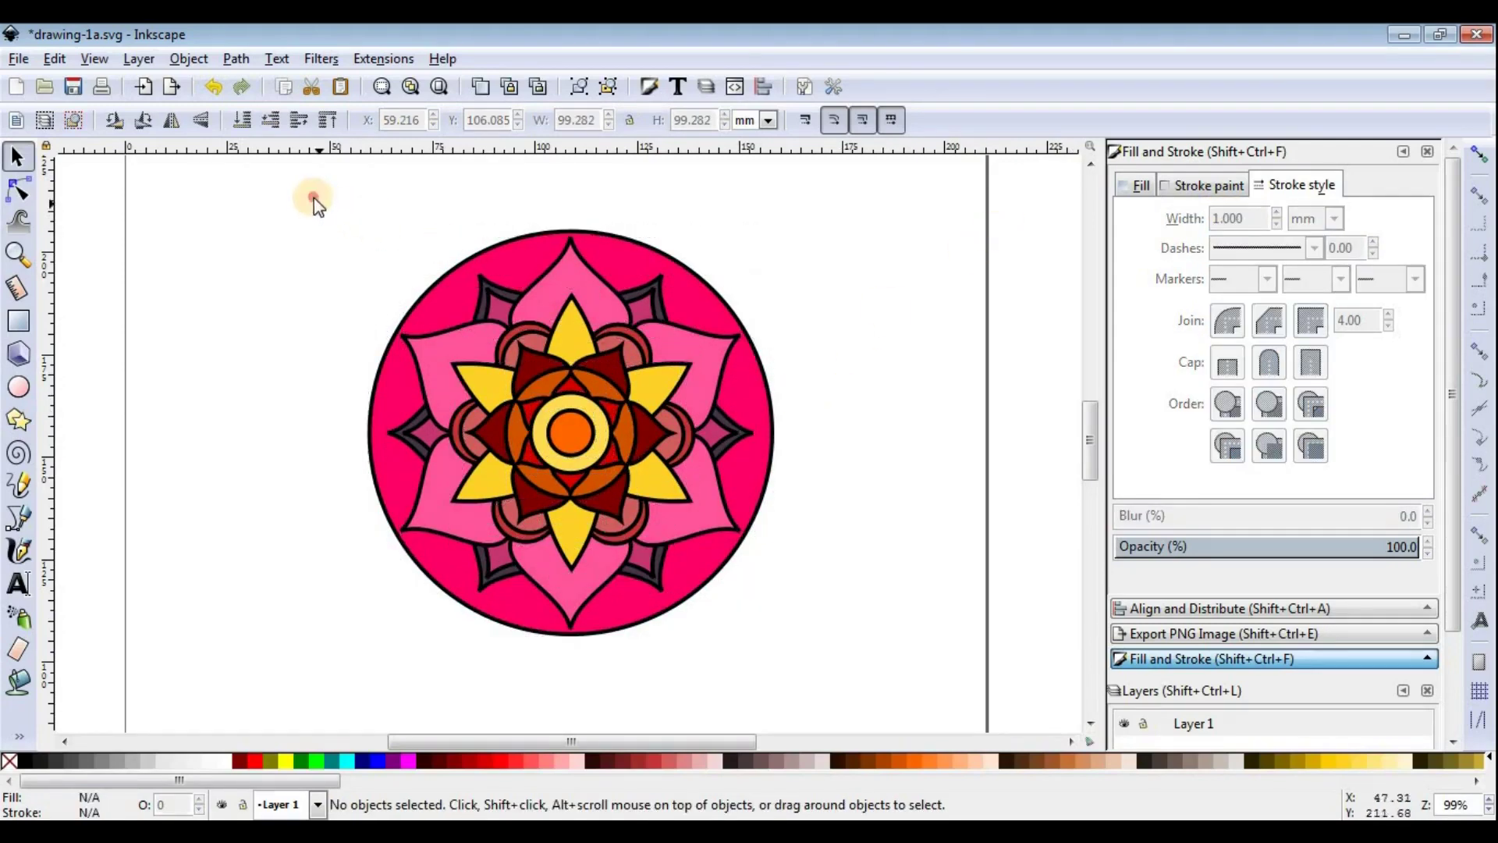
Step: Turn the 1 mm outlines of all fourteen shapes white again
left_click_drag(313, 198, 846, 667)
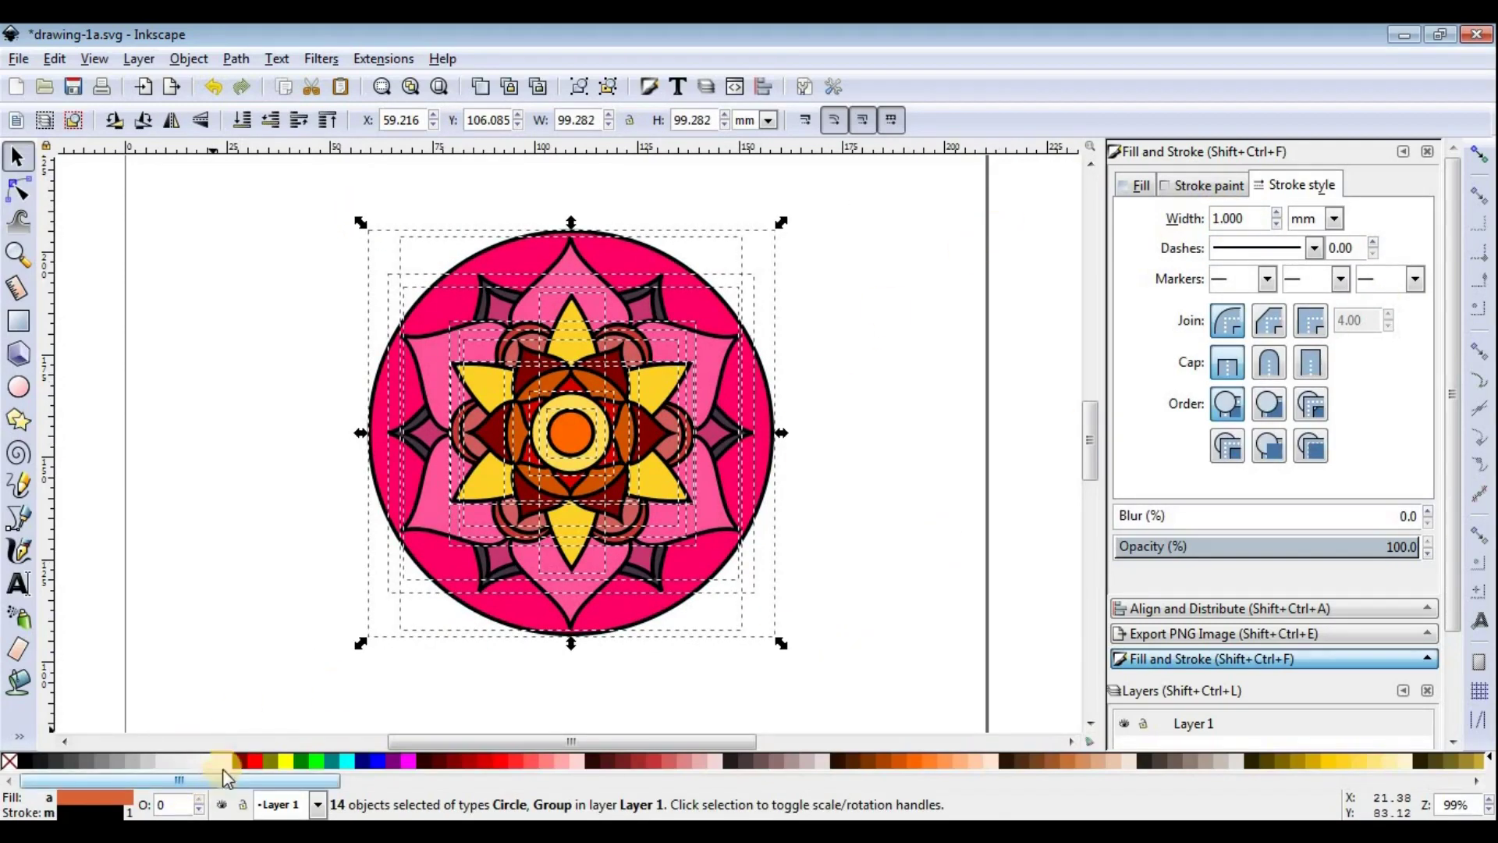
left_click(221, 760, "shift")
left_click(818, 527)
scroll(630, 603, "up", 2, "ctrl")
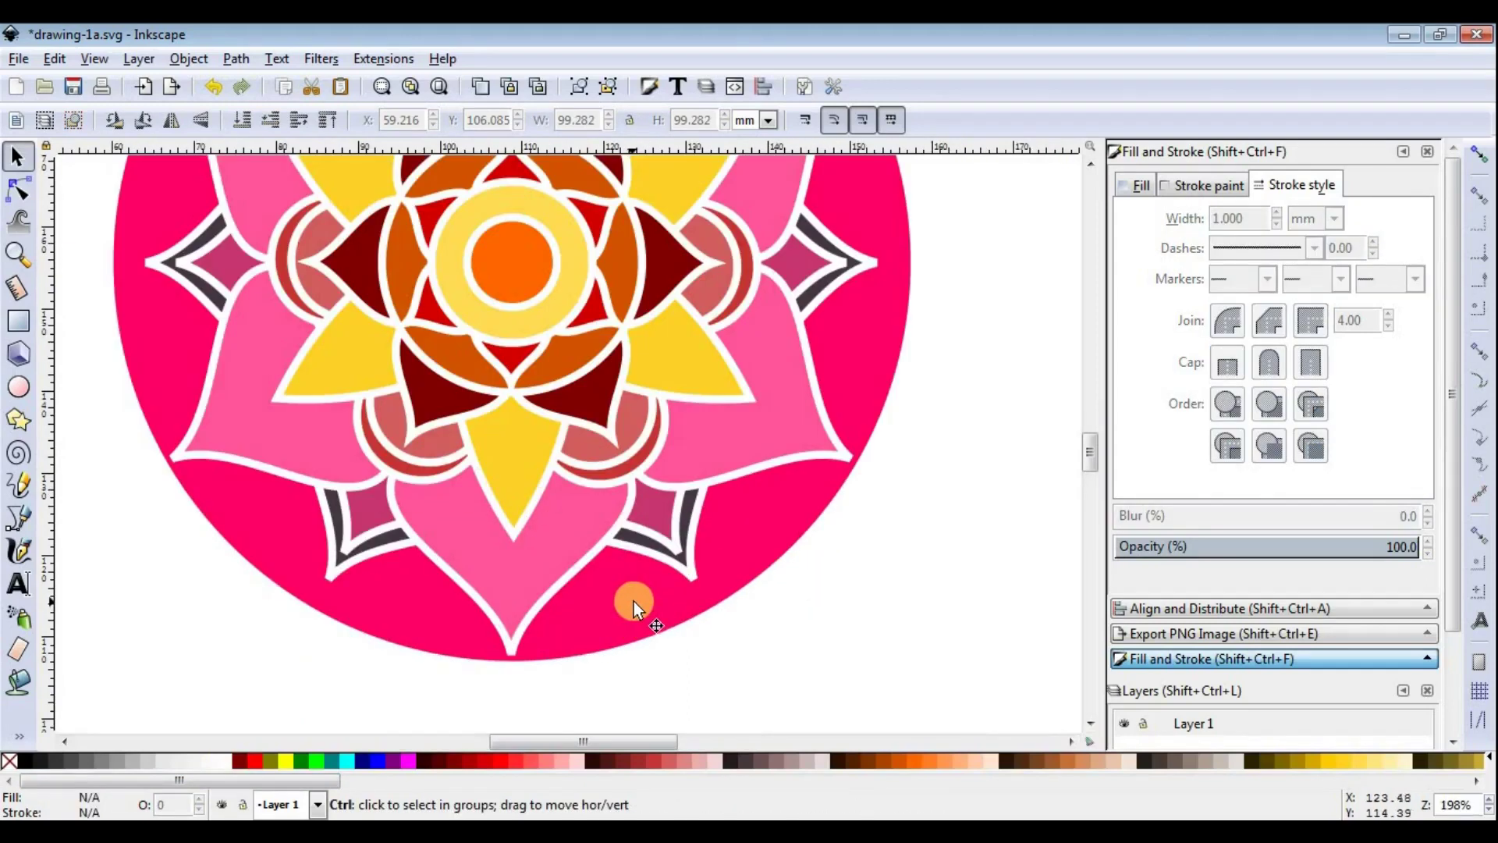
scroll(671, 587, "down", 2, "ctrl")
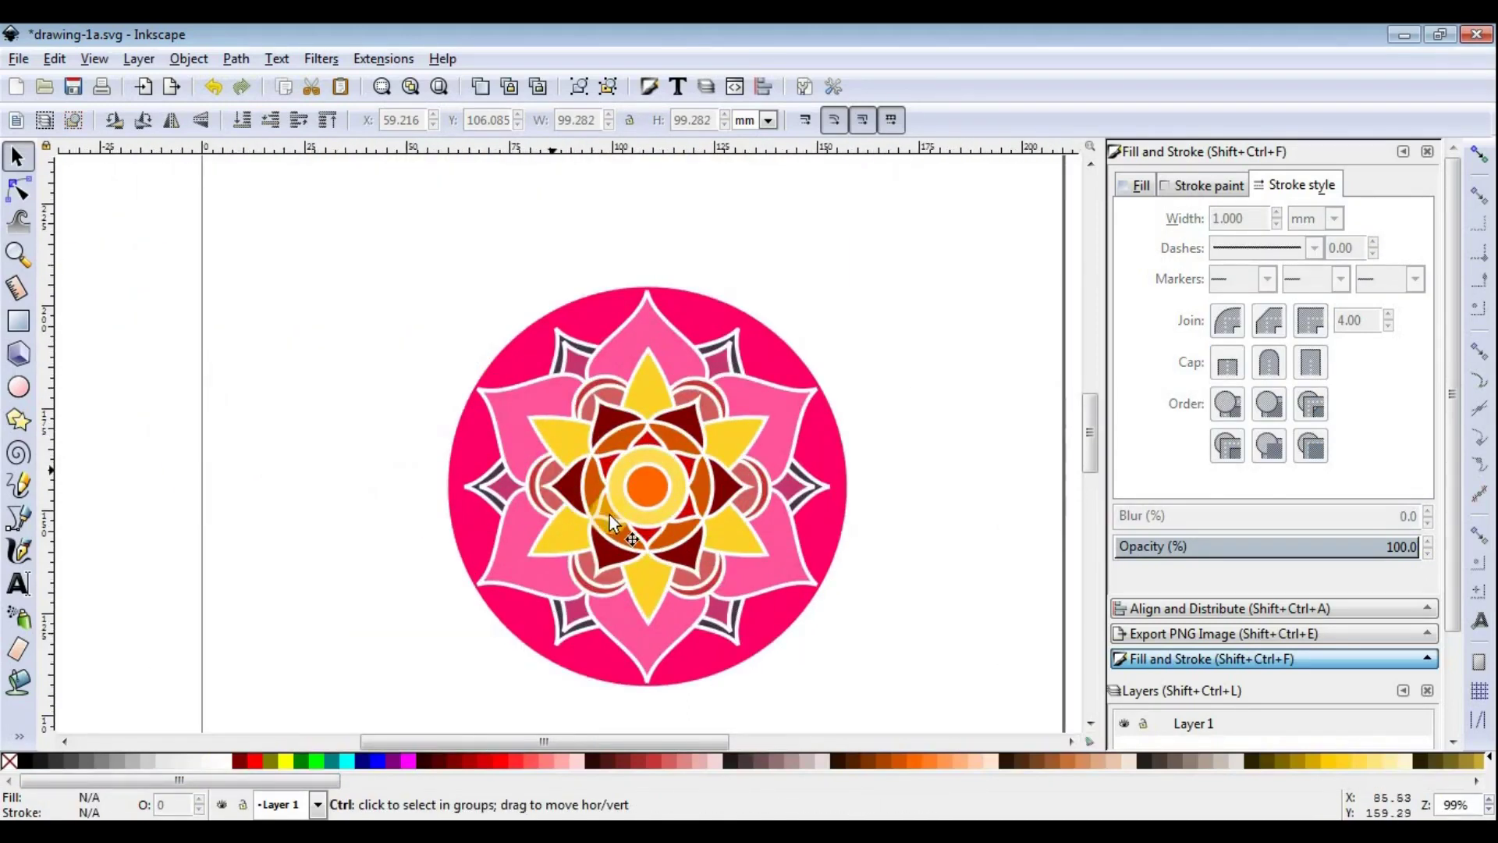
scroll(634, 527, "up", 2, "ctrl")
scroll(633, 526, "down", 1, "ctrl")
scroll(633, 526, "down", 1, "ctrl")
Step: Set the stroke width of all fourteen mandala shapes to 0.6 mm
left_click(423, 278)
left_click_drag(422, 279, 902, 732)
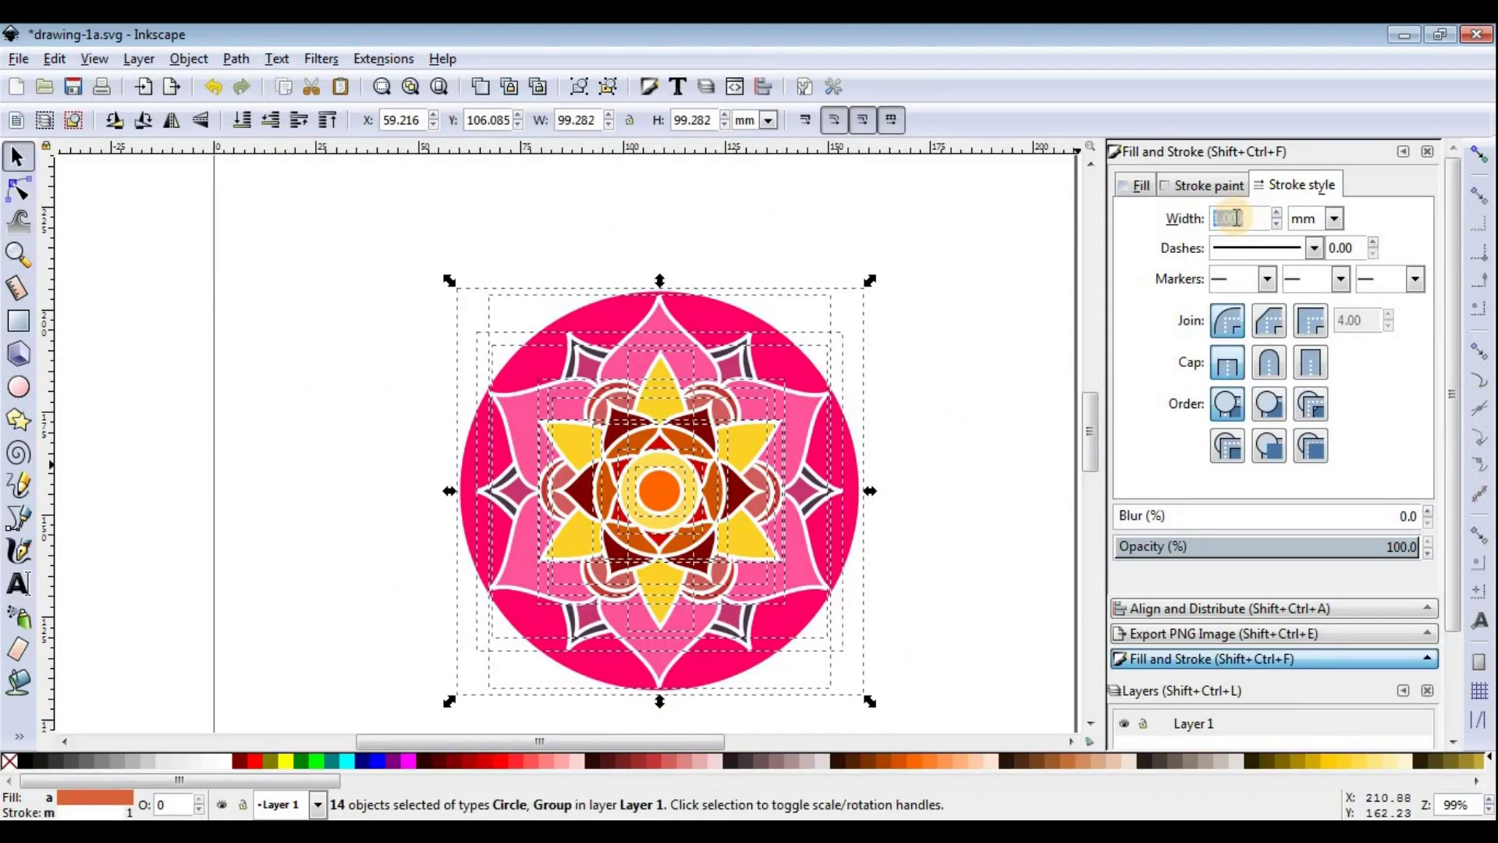
key("Return")
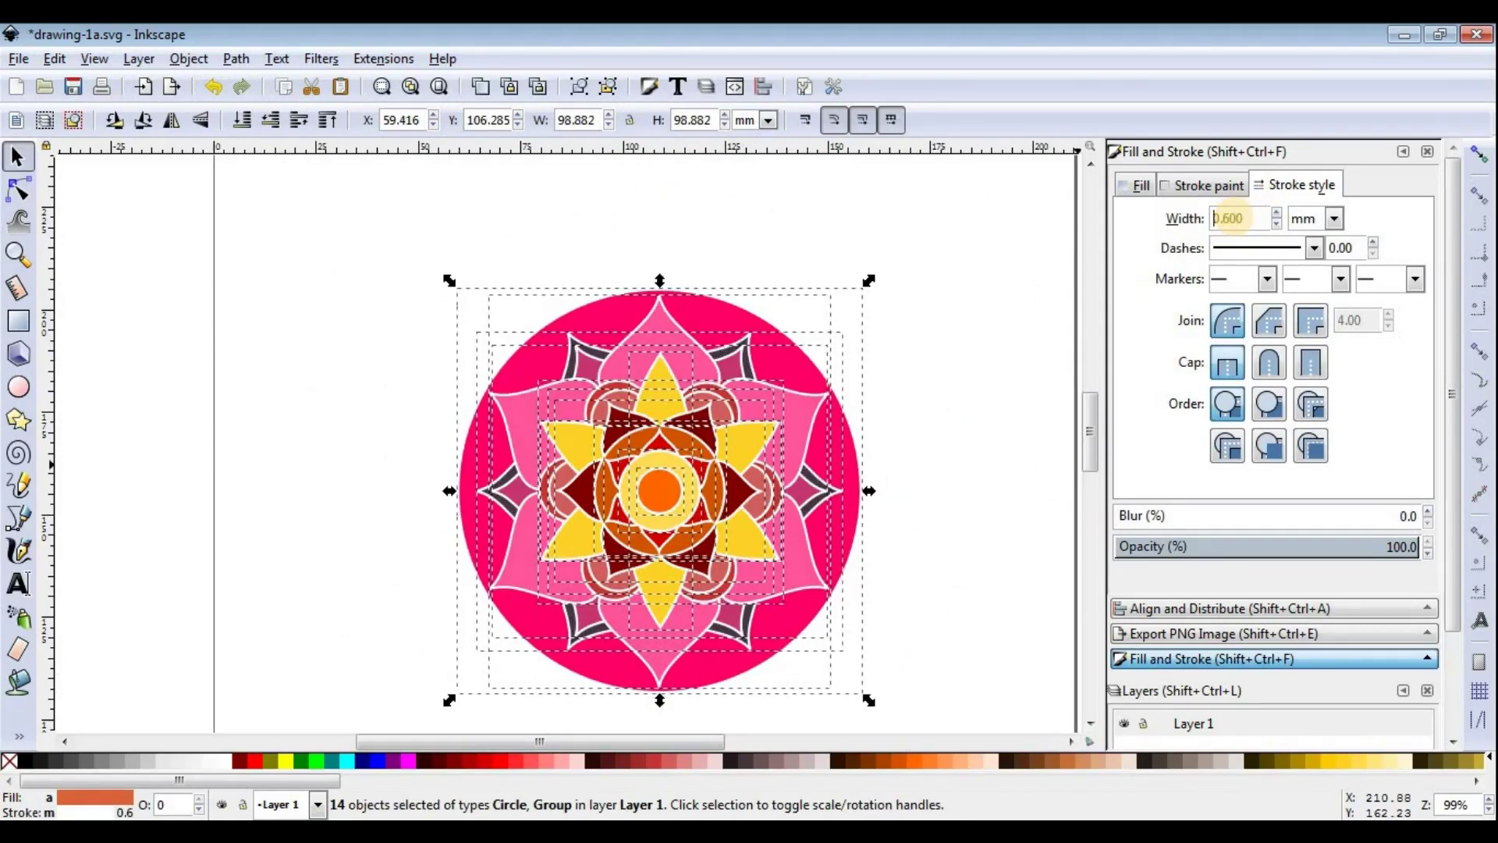
left_click(923, 405)
scroll(836, 486, "down", 1)
scroll(745, 496, "up", 1, "ctrl")
scroll(747, 494, "down", 1, "ctrl")
left_click(862, 375)
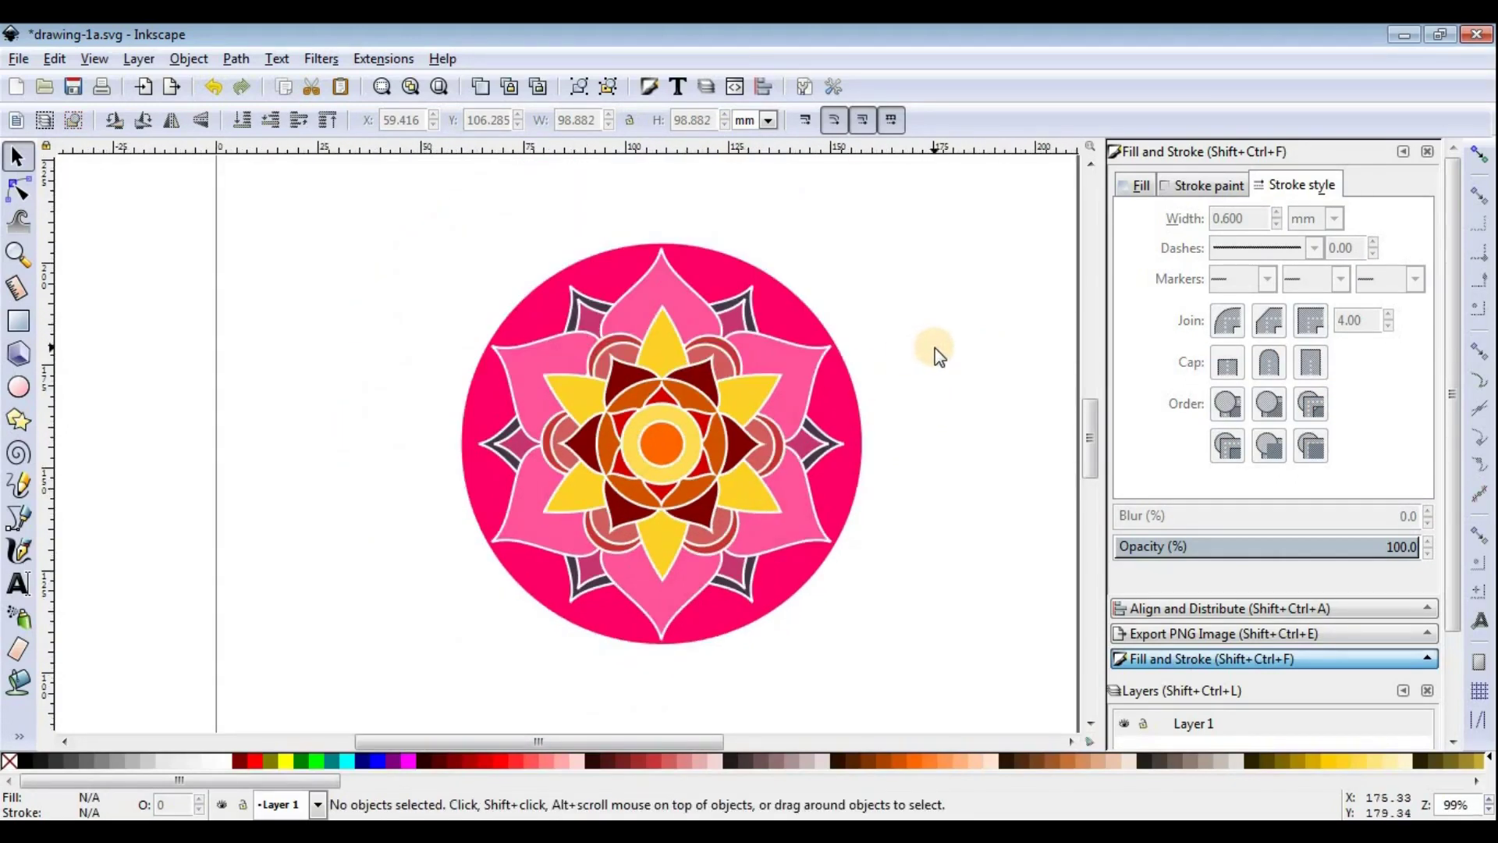